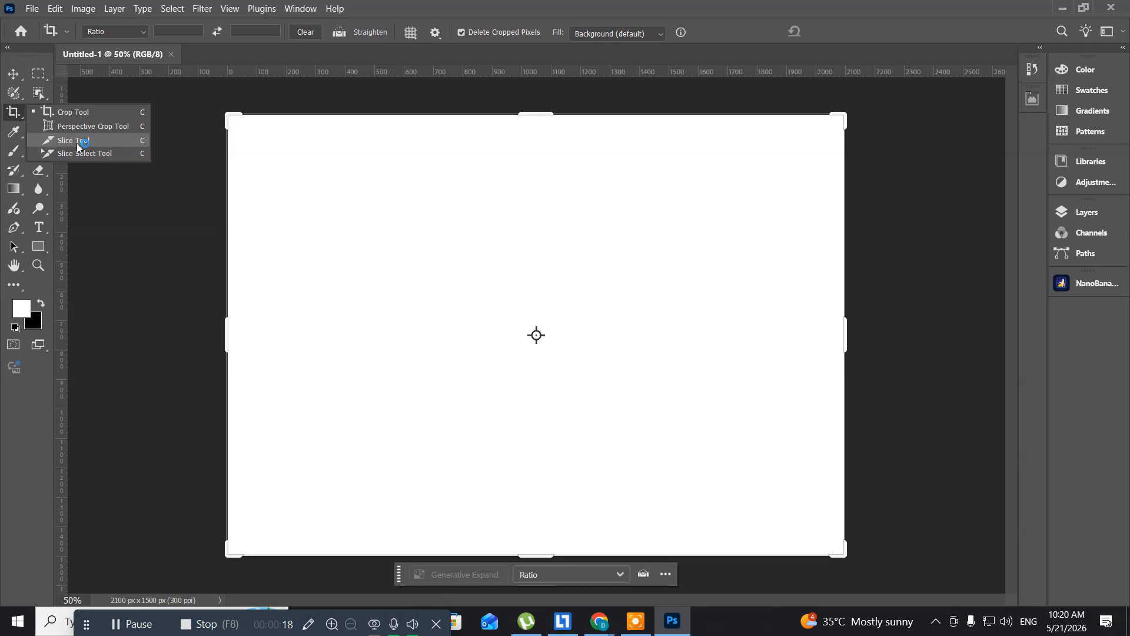
- Switch from the Crop tool to the Move tool
{"action": "left_click", "coordinate": [17, 121]}
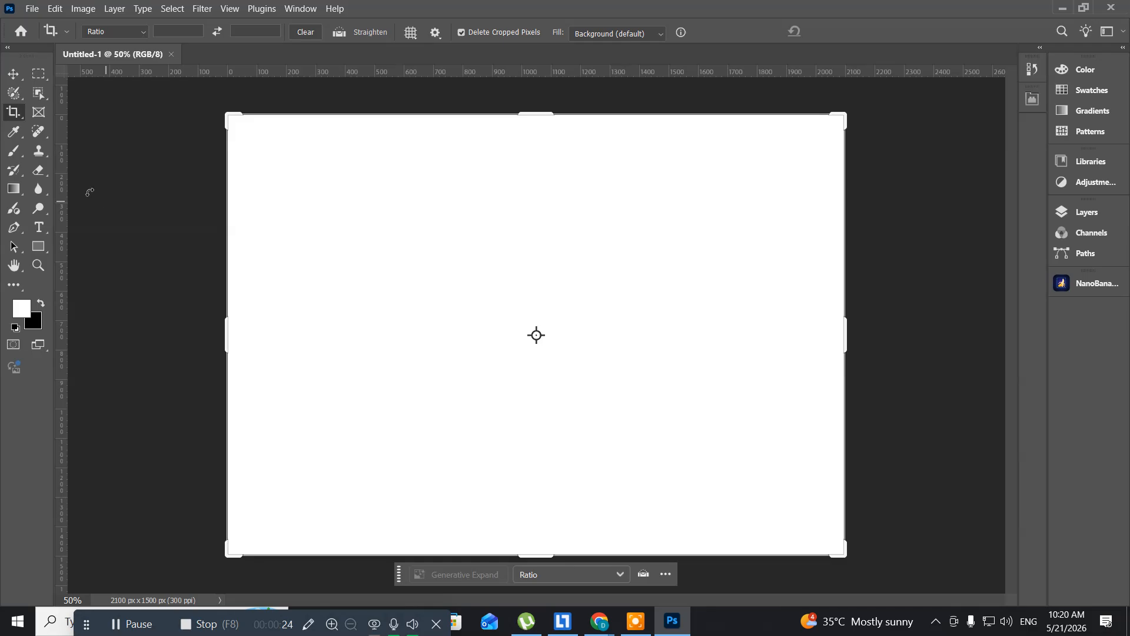
{"action": "left_click", "coordinate": [9, 80]}
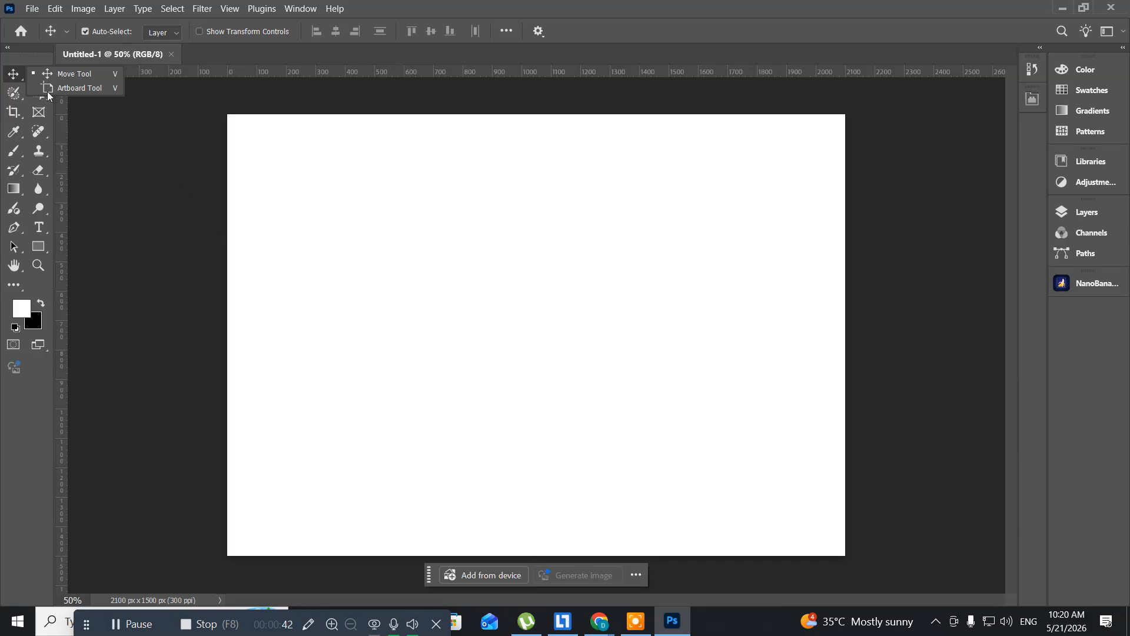
{"action": "left_click", "coordinate": [61, 74]}
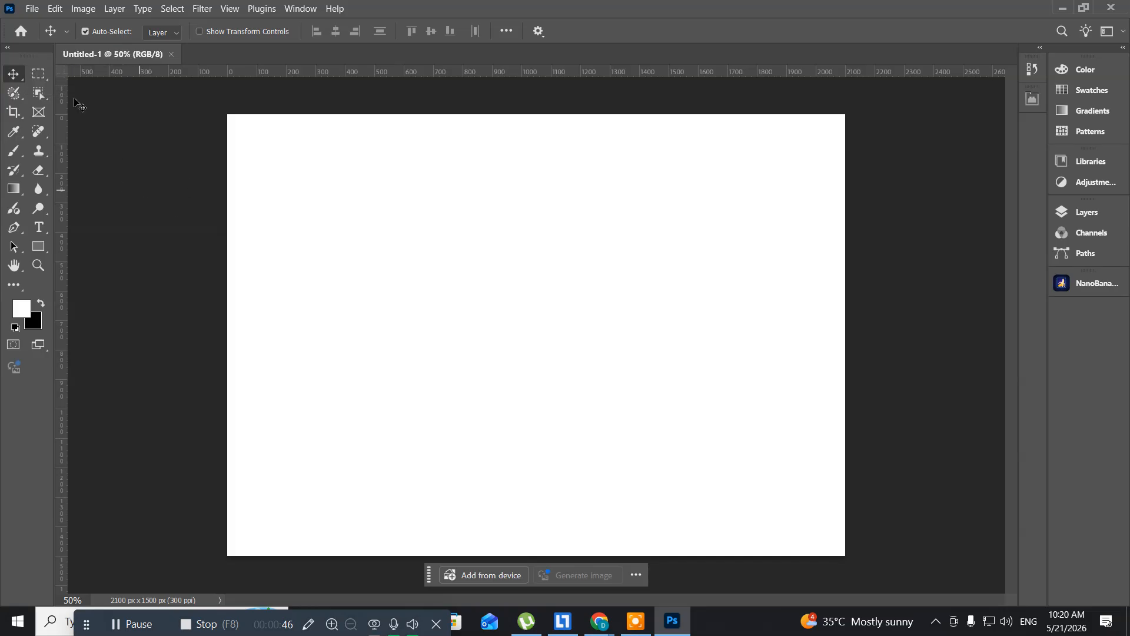
- Create a new 1366 x 768 px document from the Web Most Common preset and show the Layers panel
{"action": "left_click", "coordinate": [31, 8]}
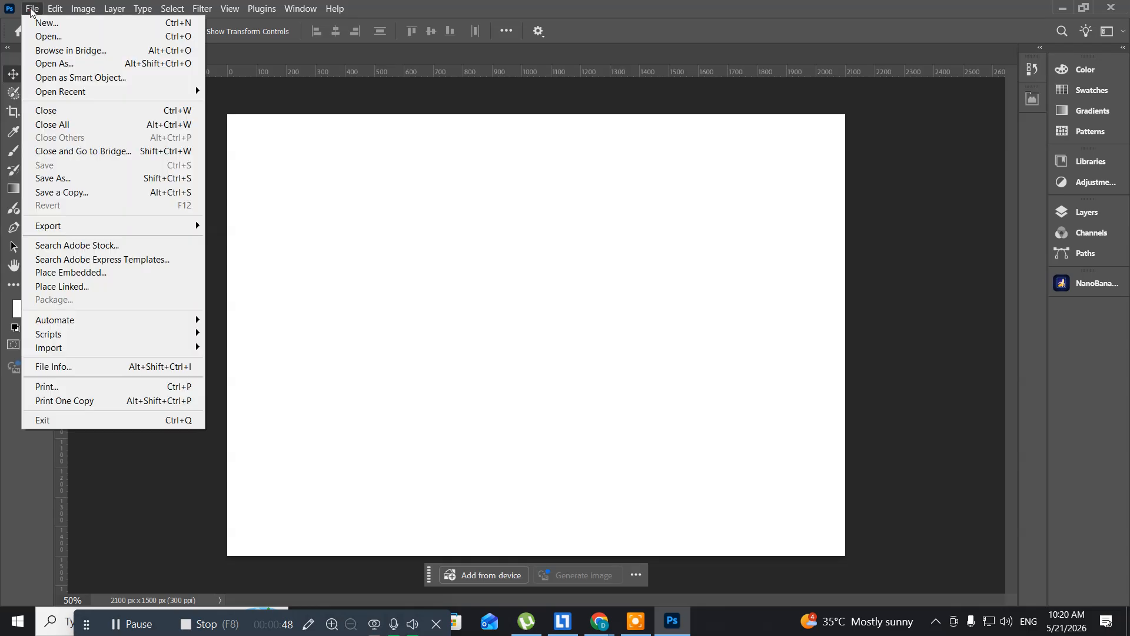
{"action": "left_click", "coordinate": [35, 23]}
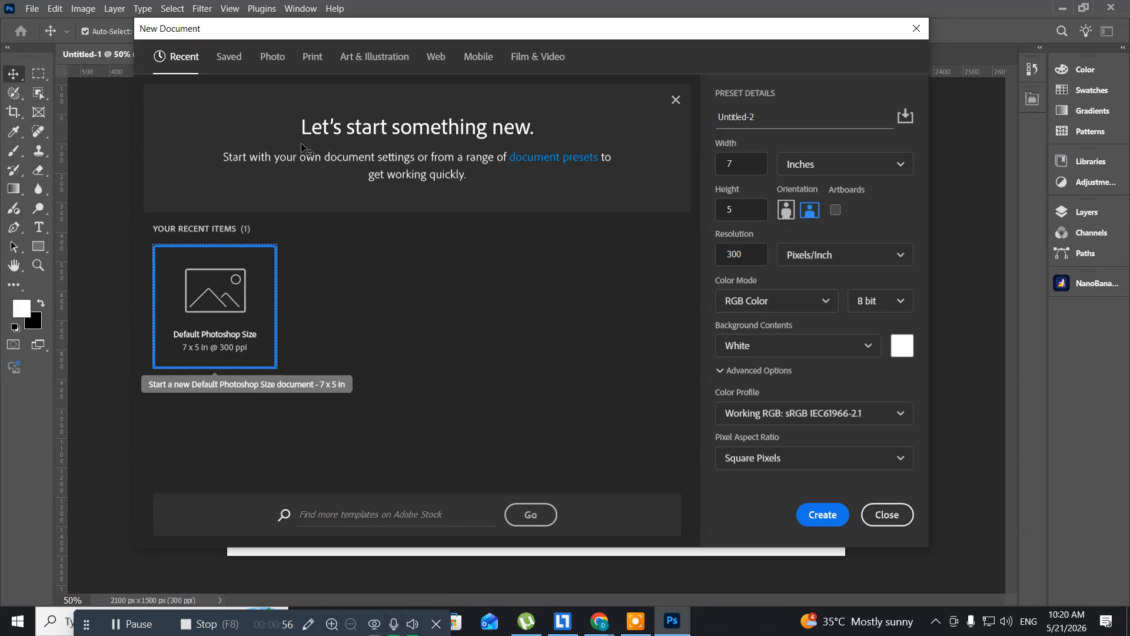
{"action": "left_click", "coordinate": [434, 60]}
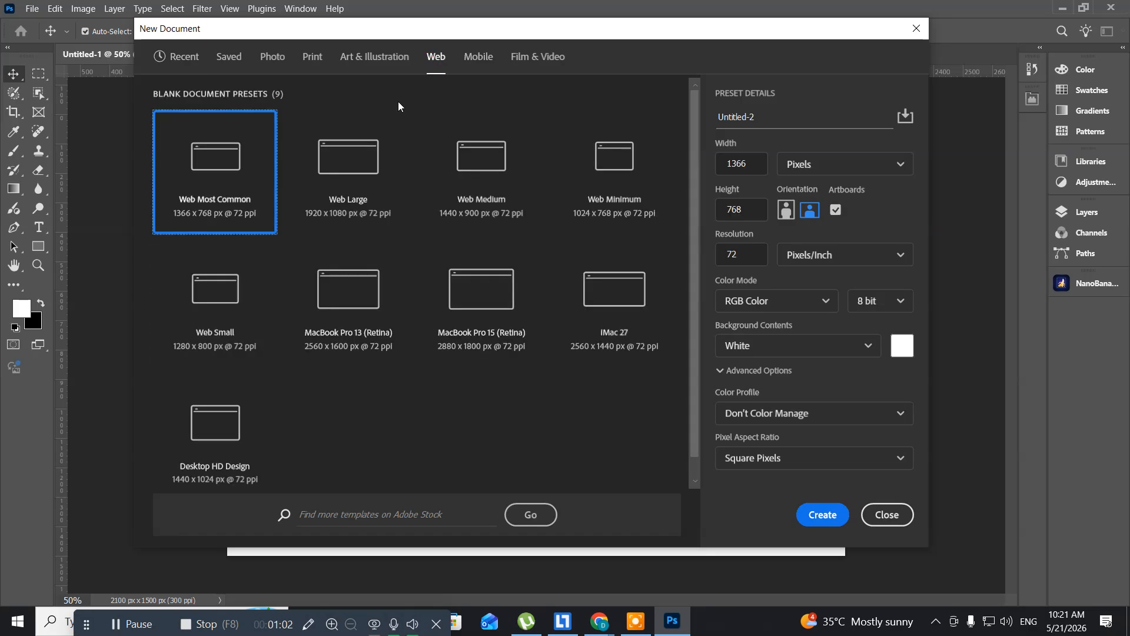
{"action": "double_click", "coordinate": [196, 153]}
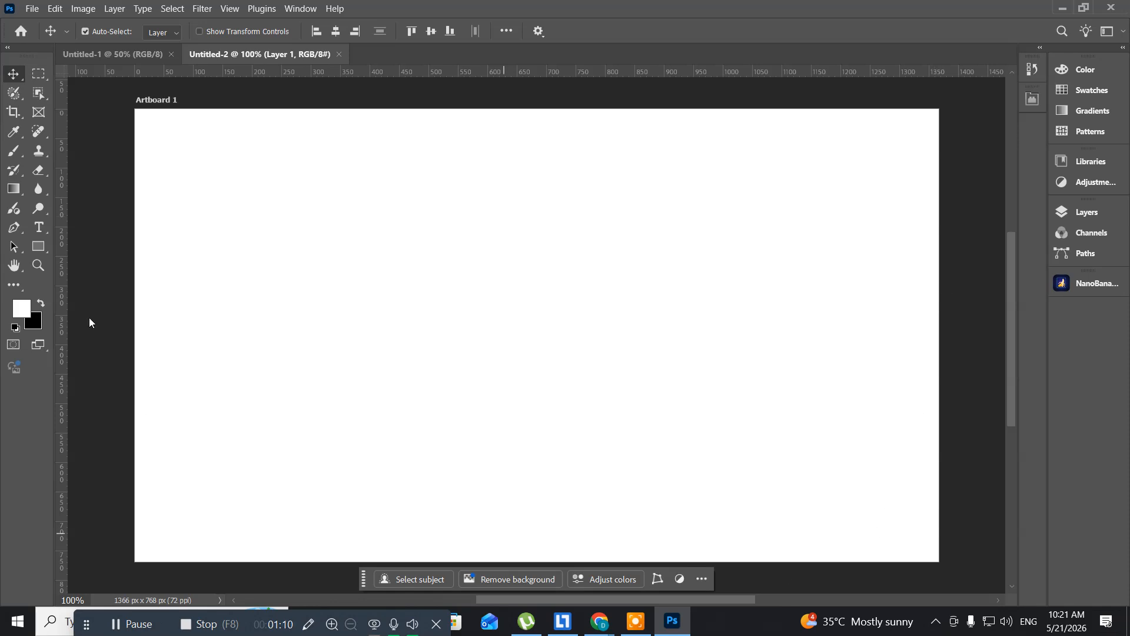
{"action": "left_click", "coordinate": [289, 12]}
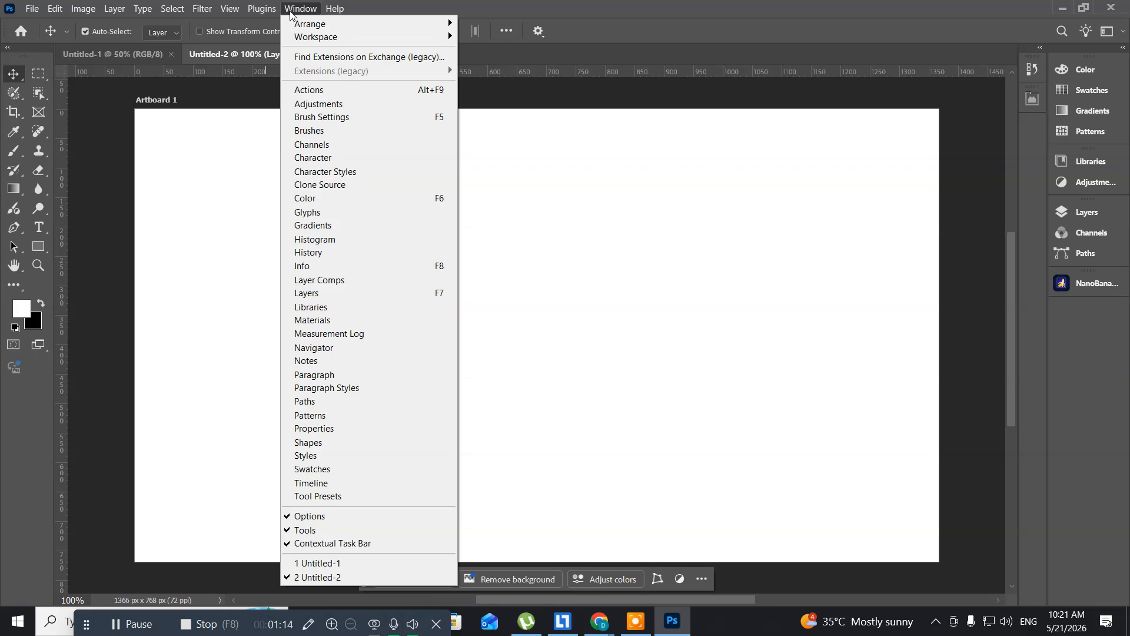
{"action": "left_click", "coordinate": [373, 294]}
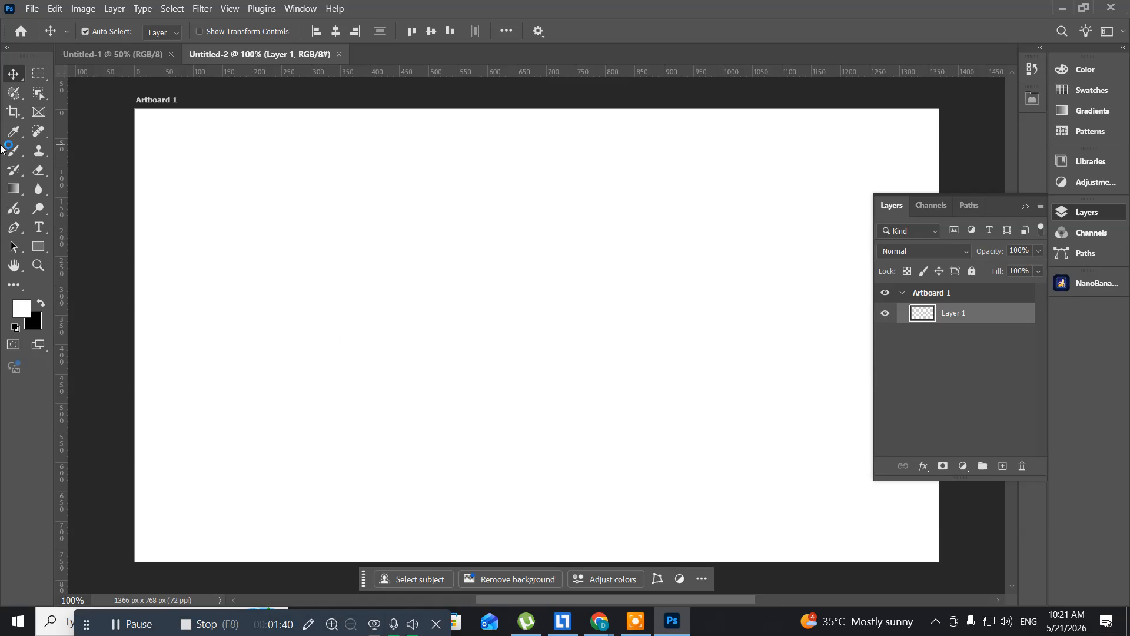
- Select a full-width rectangular band about 120 px tall near the artboard's upper edge and add a new layer
{"action": "left_click", "coordinate": [37, 77]}
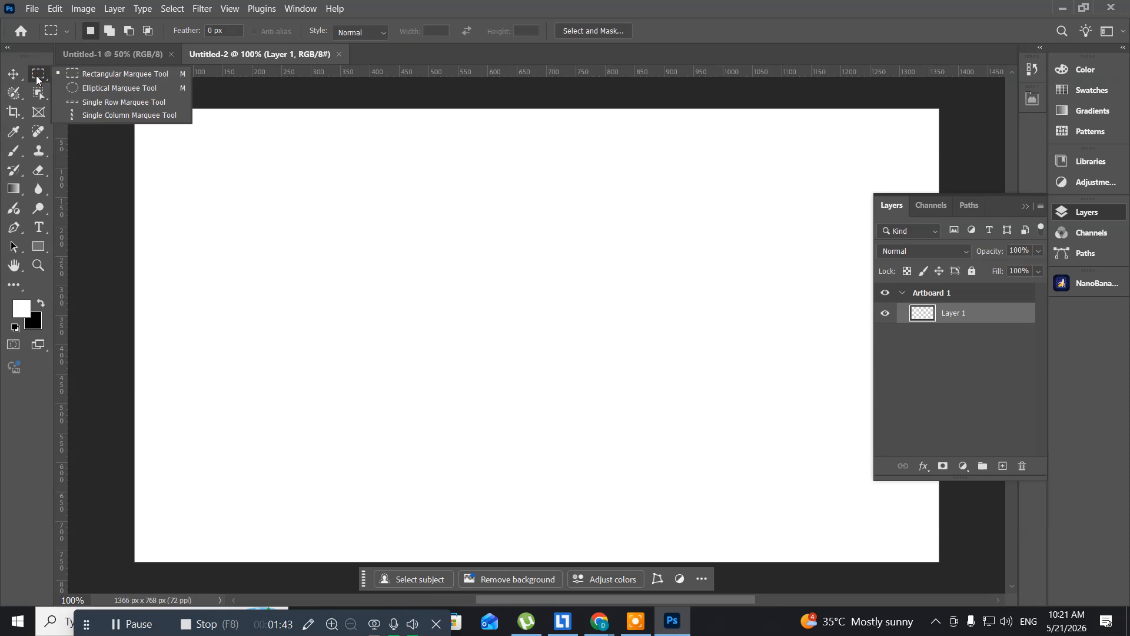
{"action": "left_click", "coordinate": [112, 78]}
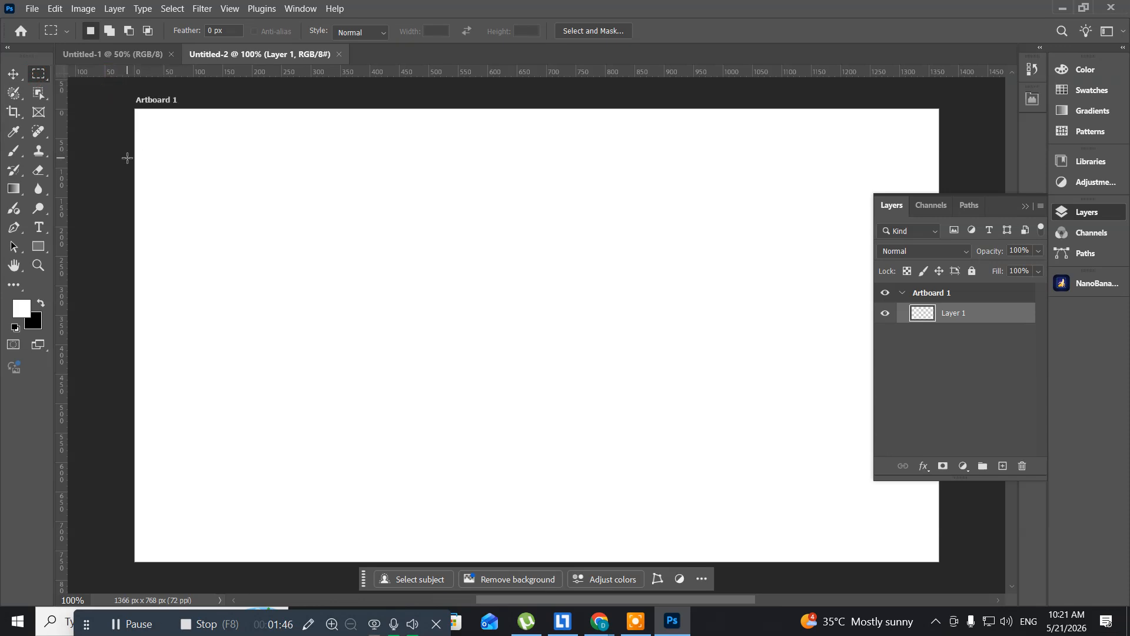
{"action": "left_click_drag", "start_coordinate": [127, 155], "coordinate": [994, 225]}
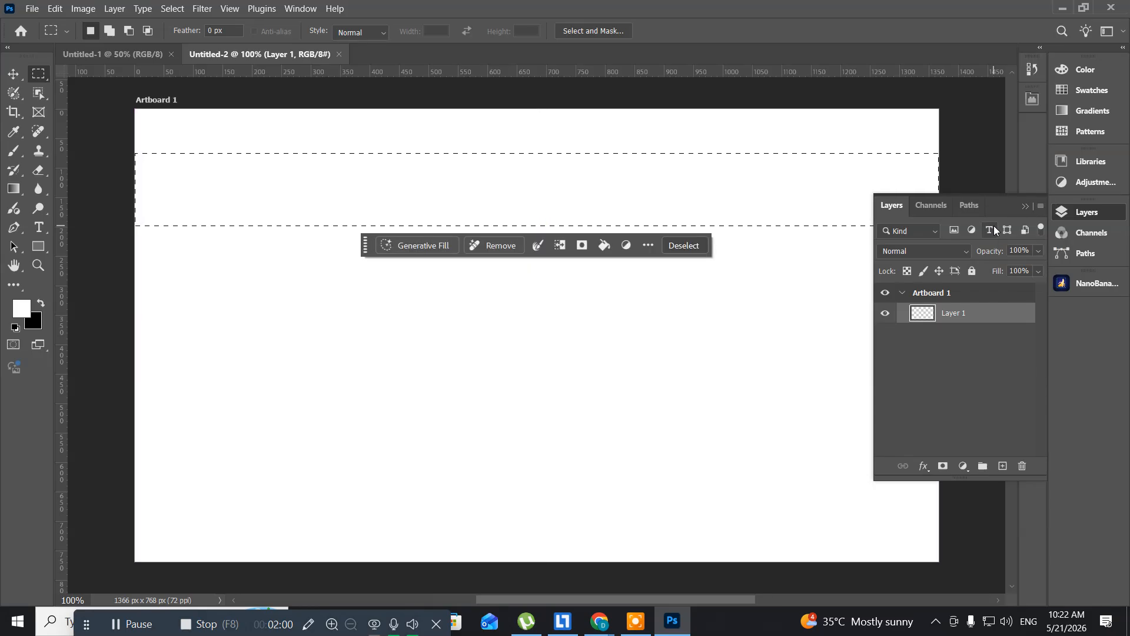
{"action": "key", "text": "ctrl+shift+n"}
{"action": "key", "text": "Return"}
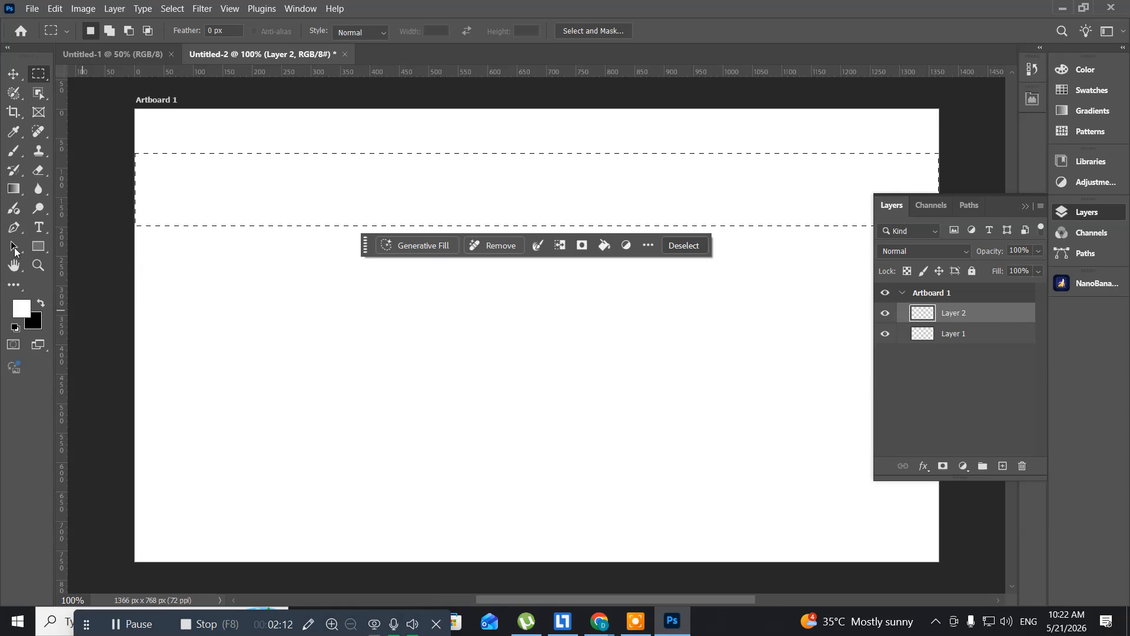
- Set the foreground color to dark blue #243b57 and fill the selected band on the new layer with it
{"action": "left_click", "coordinate": [20, 307]}
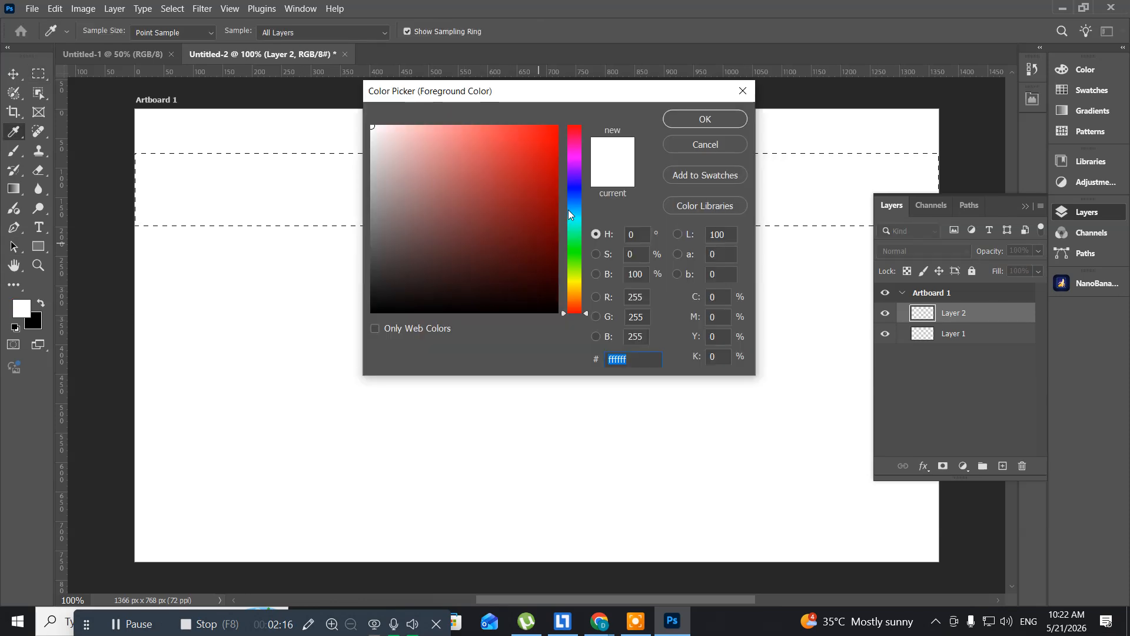
{"action": "left_click", "coordinate": [578, 196]}
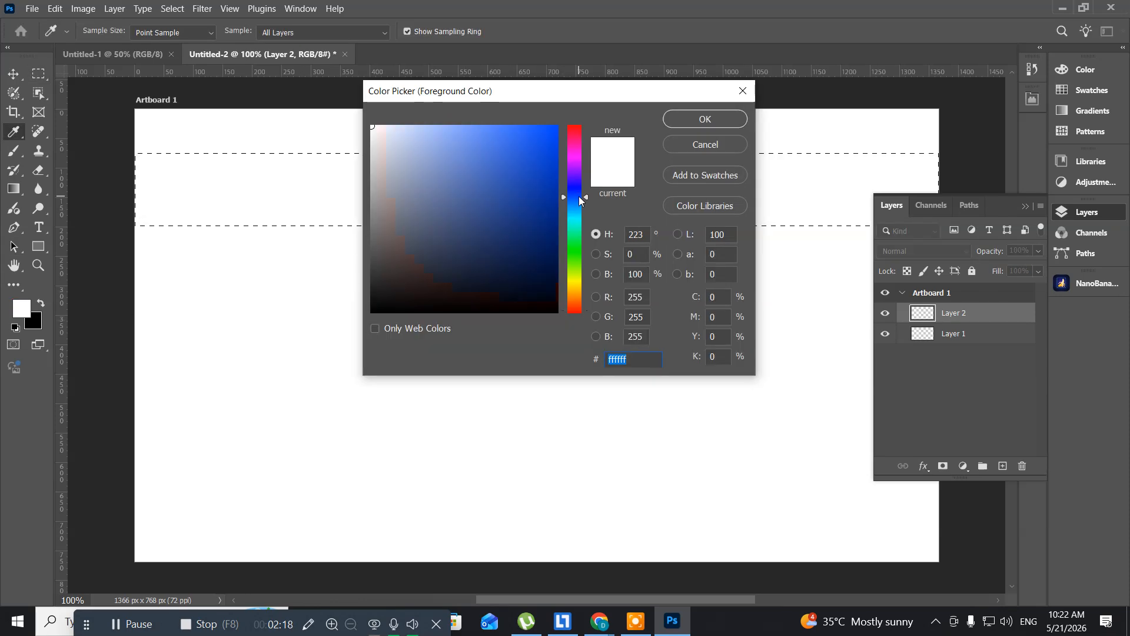
{"action": "left_click", "coordinate": [577, 206]}
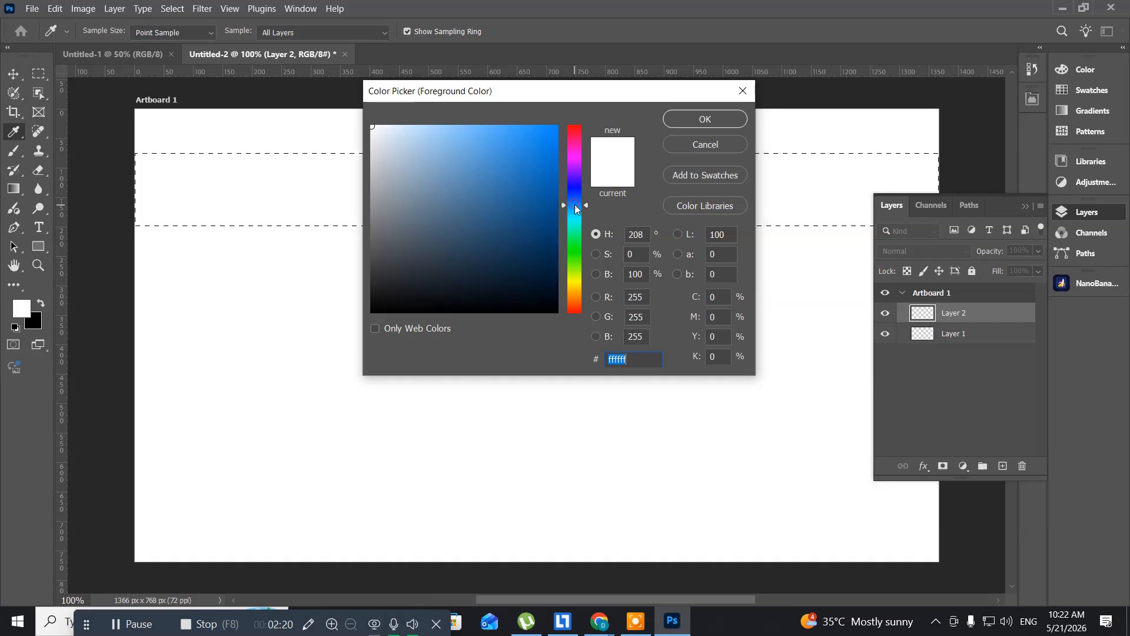
{"action": "left_click", "coordinate": [577, 202]}
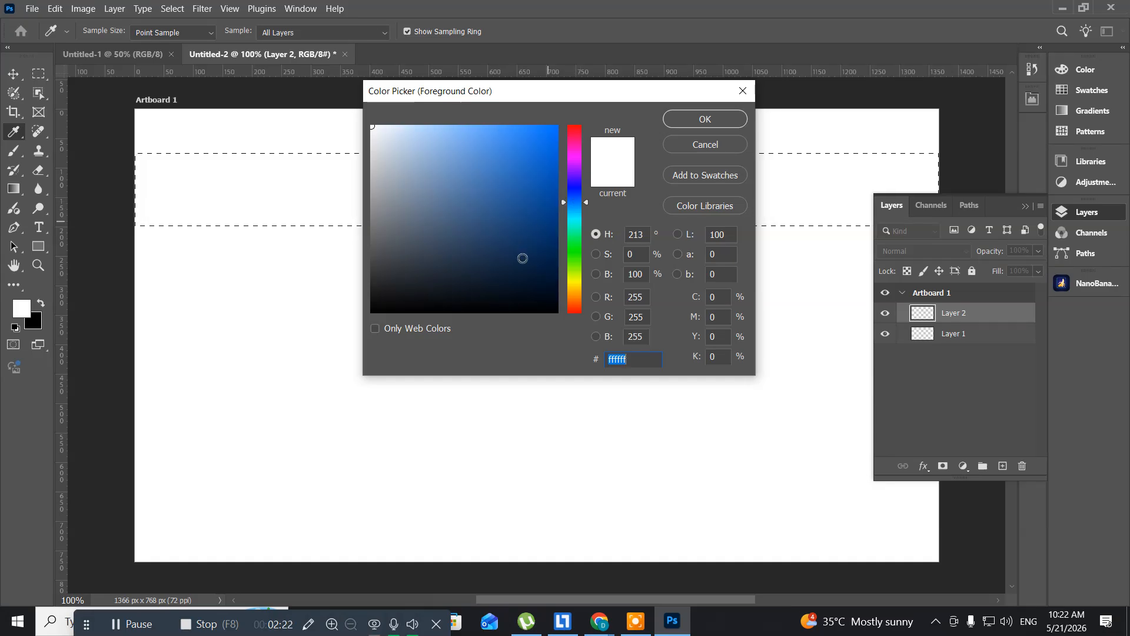
{"action": "left_click", "coordinate": [520, 253]}
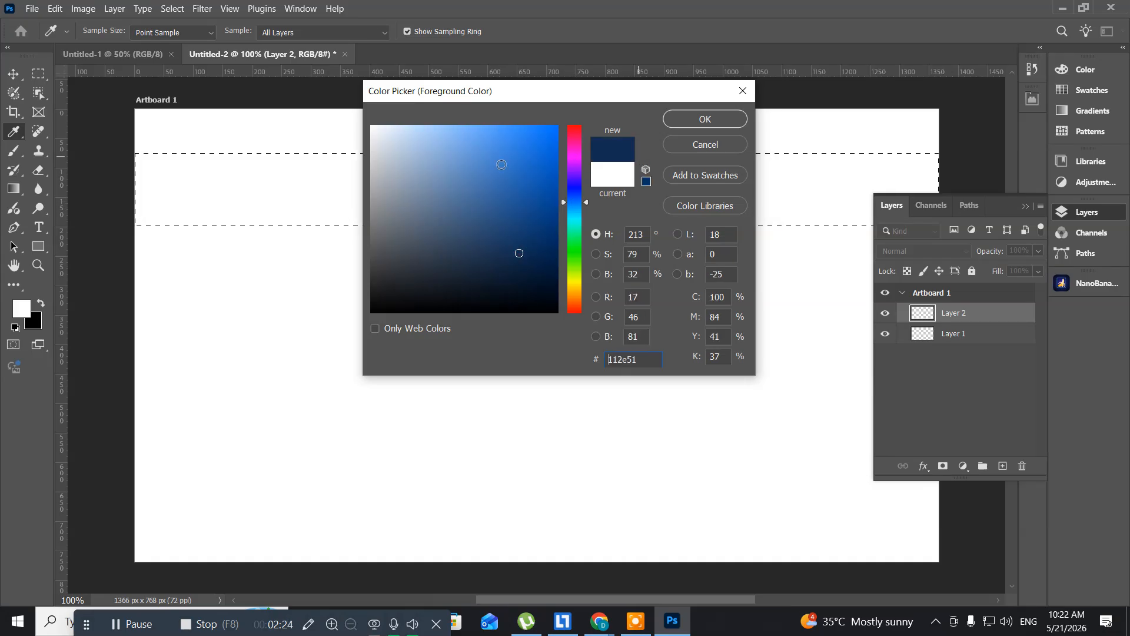
{"action": "left_click", "coordinate": [481, 249]}
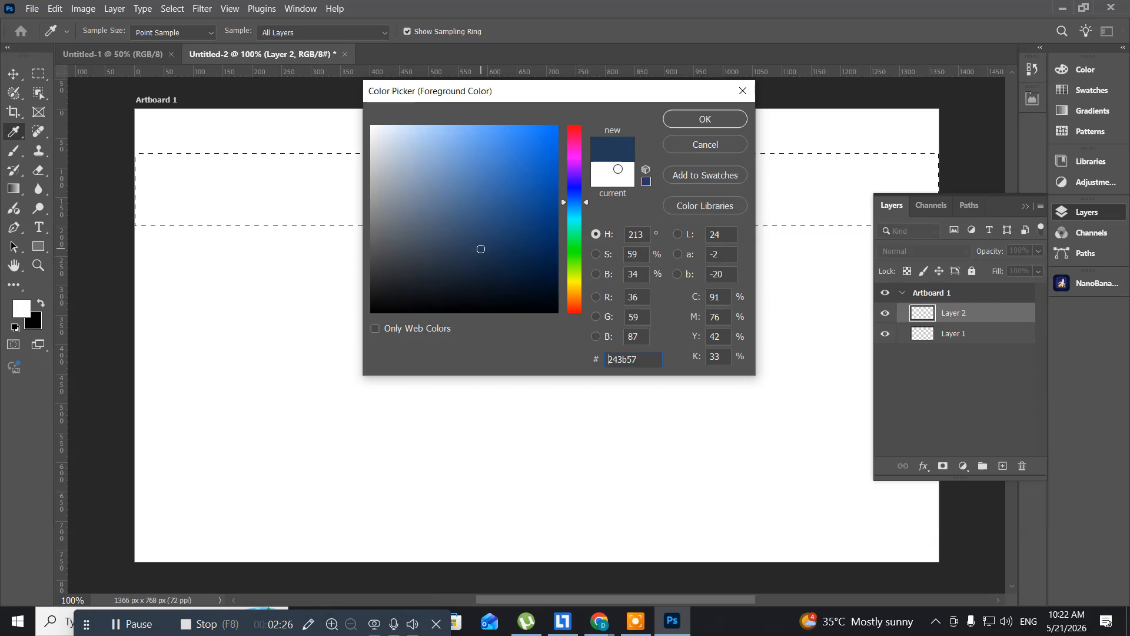
{"action": "left_click", "coordinate": [686, 118]}
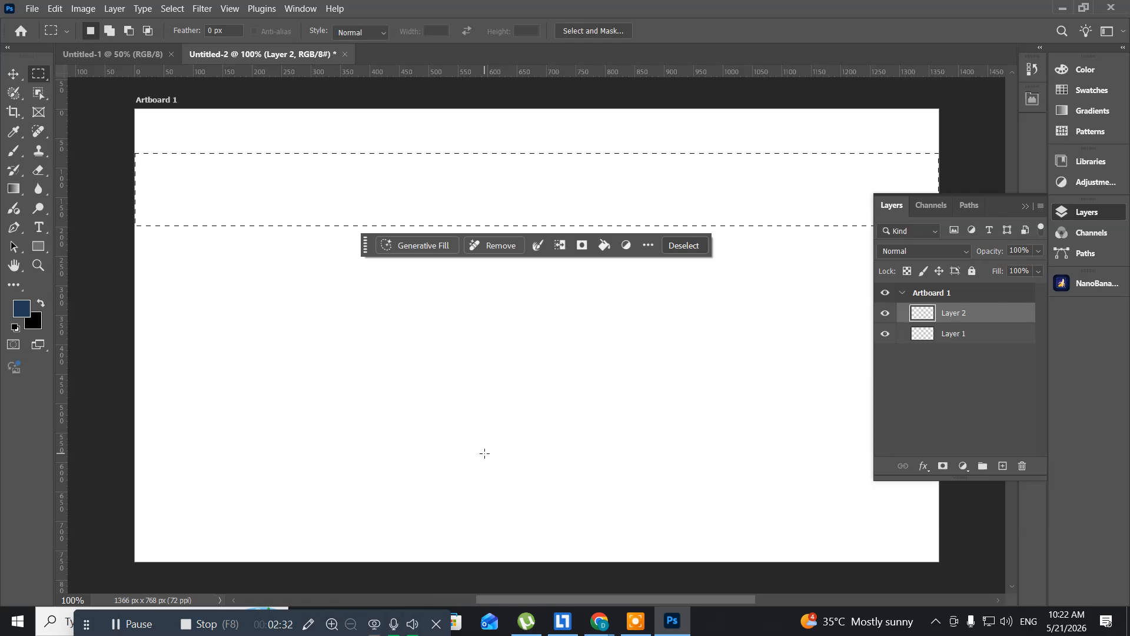
{"action": "key", "text": "alt+BackSpace"}
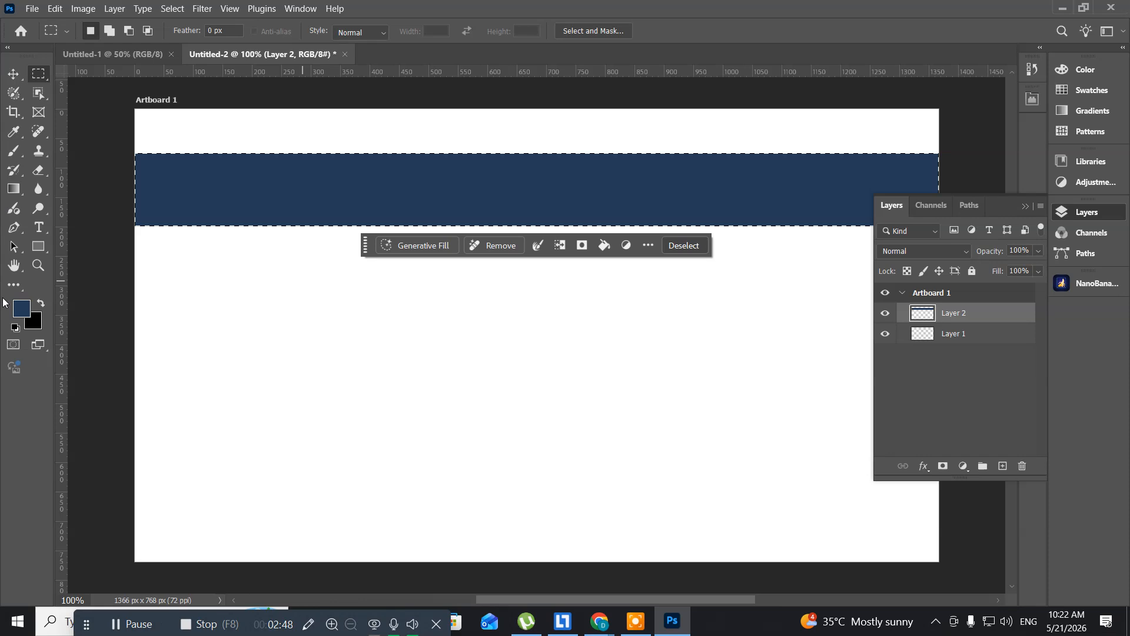
- Lighten the middle of the blue band along its full width using the Dodge tool with a 90 px brush
{"action": "left_click", "coordinate": [40, 206]}
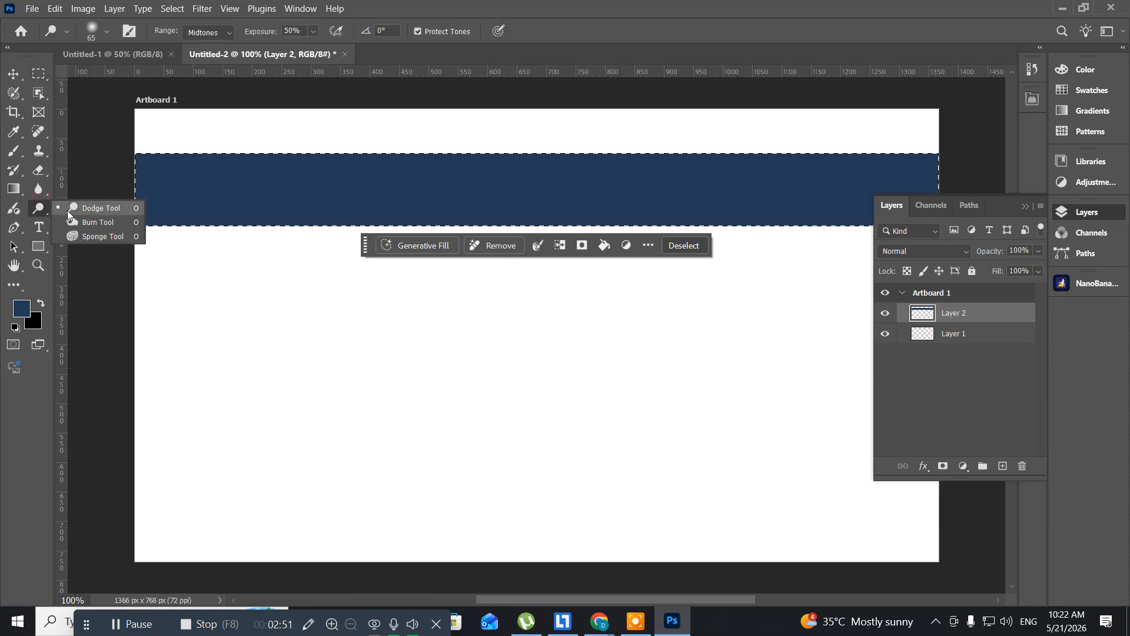
{"action": "left_click", "coordinate": [88, 211]}
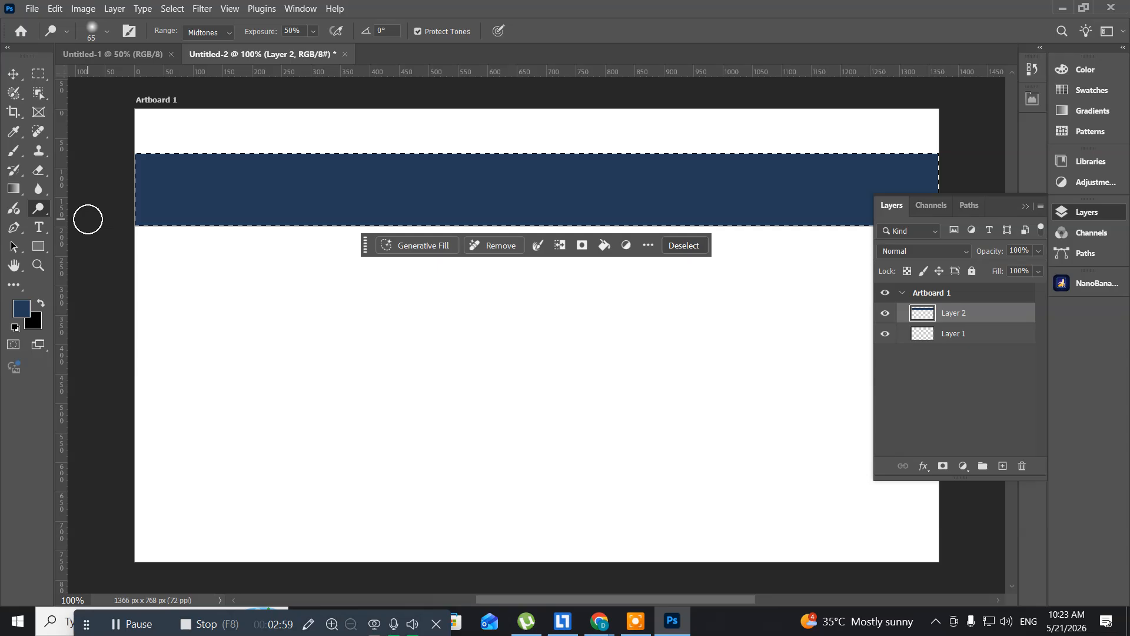
{"action": "key", "text": "bracketright"}
{"action": "key", "text": "bracketright"}
{"action": "key", "text": "bracketright"}
{"action": "mouse_move", "coordinate": [106, 179]}
{"action": "left_mouse_down"}
{"action": "mouse_move", "coordinate": [222, 189]}
{"action": "mouse_move", "coordinate": [532, 176]}
{"action": "mouse_move", "coordinate": [1039, 186]}
{"action": "left_mouse_up"}
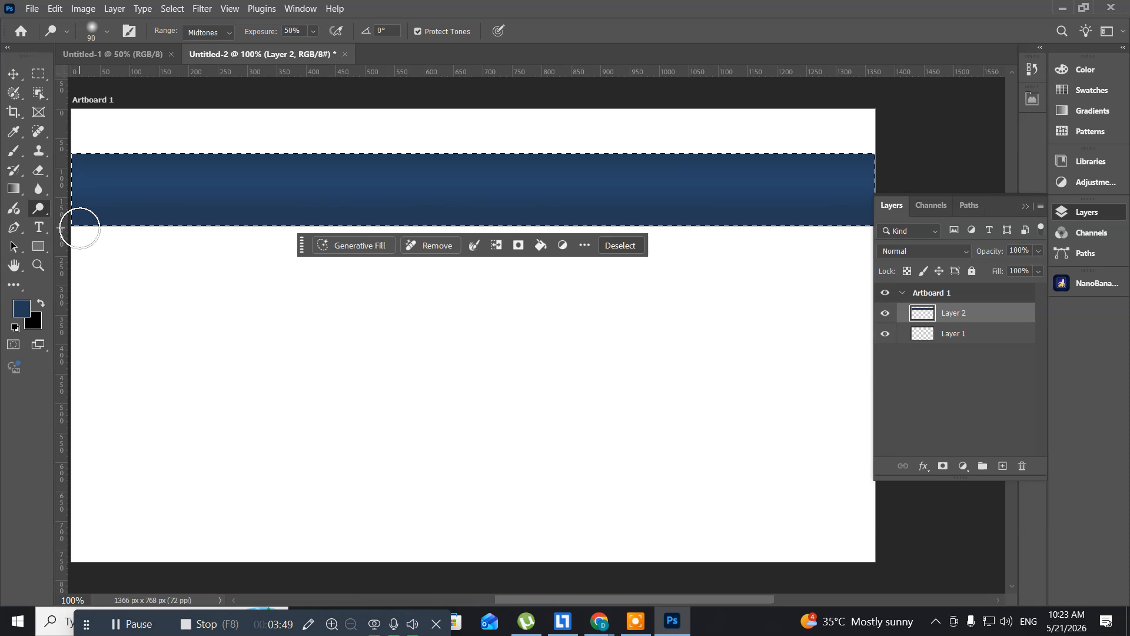
- Dodge once more along the full width of the blue band's middle, clear the selection and activate the Move tool
{"action": "scroll", "coordinate": [83, 230], "scroll_direction": "up", "scroll_amount": 1}
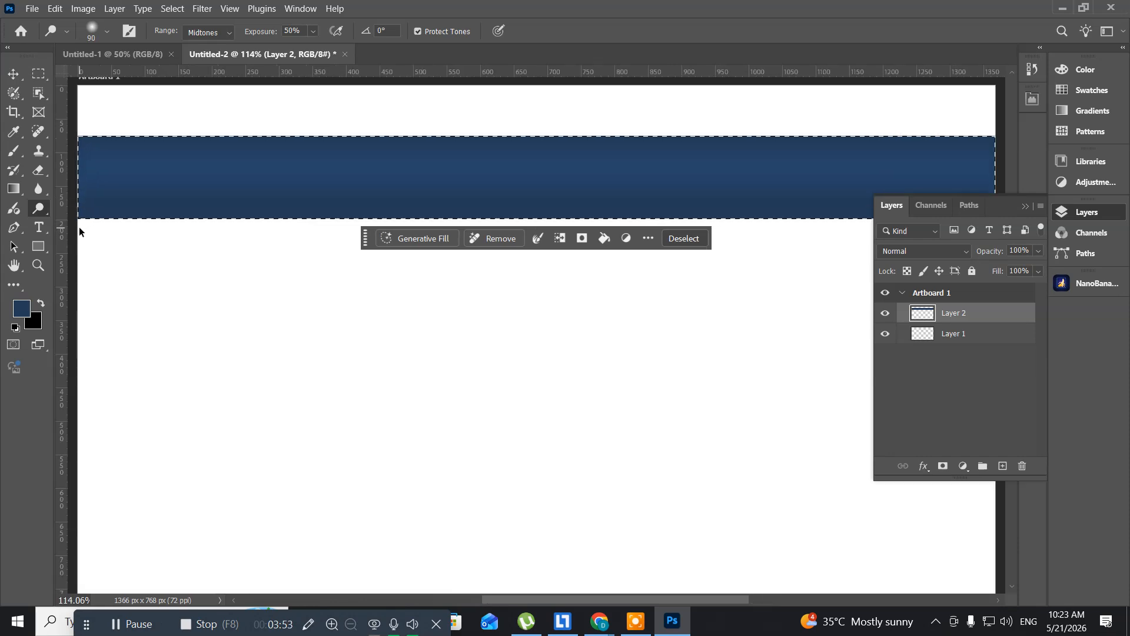
{"action": "scroll", "coordinate": [78, 228], "scroll_direction": "down", "scroll_amount": 2}
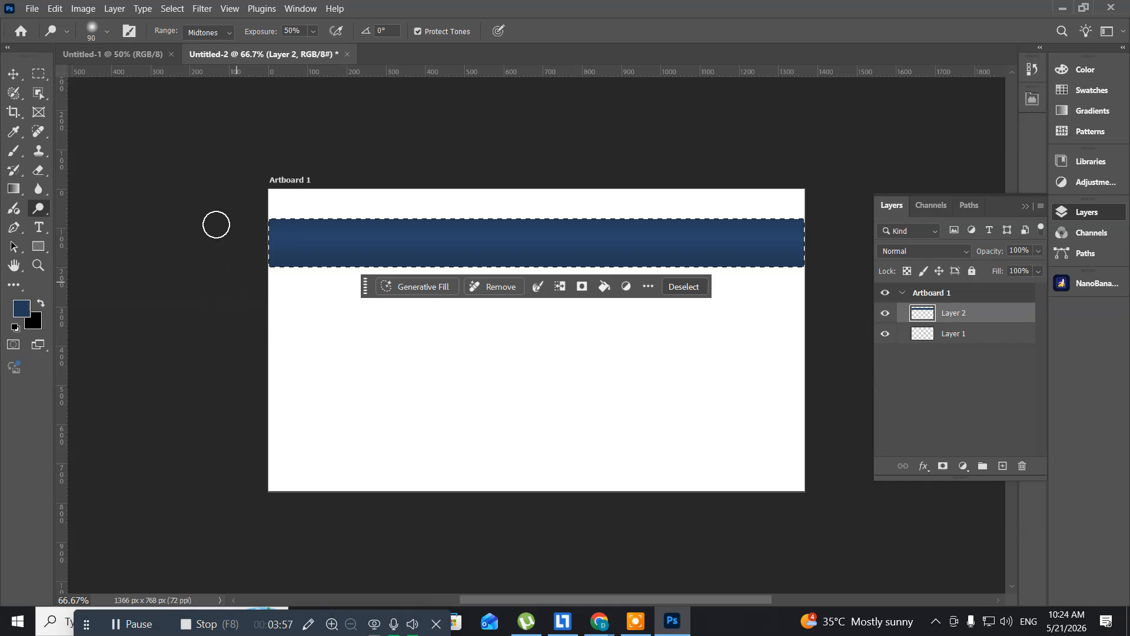
{"action": "left_click_drag", "start_coordinate": [220, 245], "coordinate": [836, 241]}
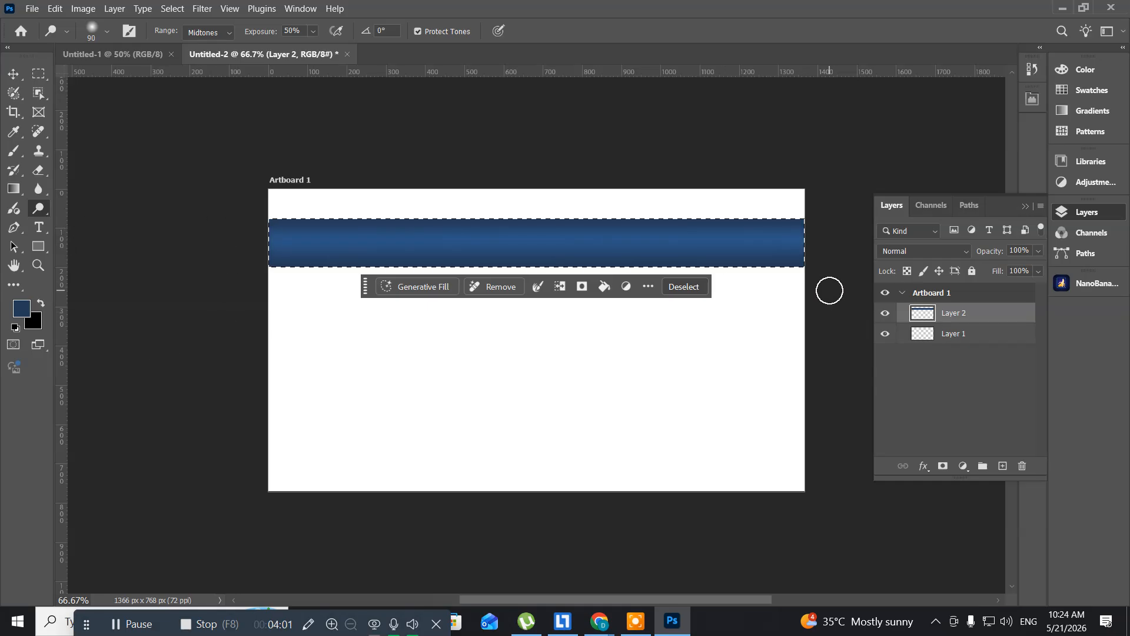
{"action": "key", "text": "ctrl+0"}
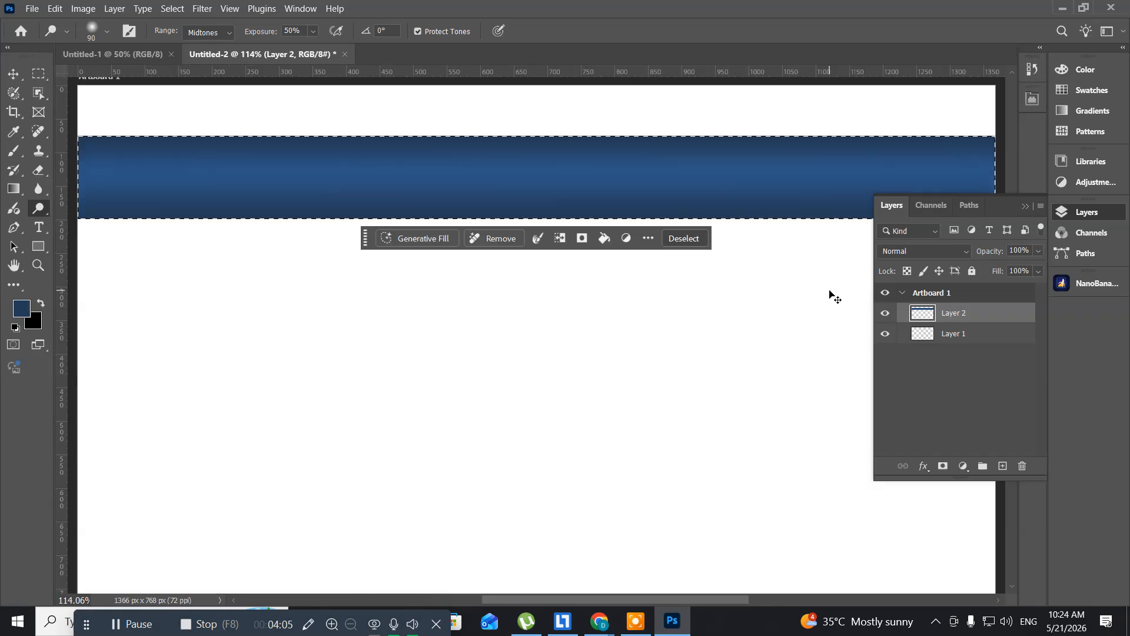
{"action": "key", "text": "ctrl+d"}
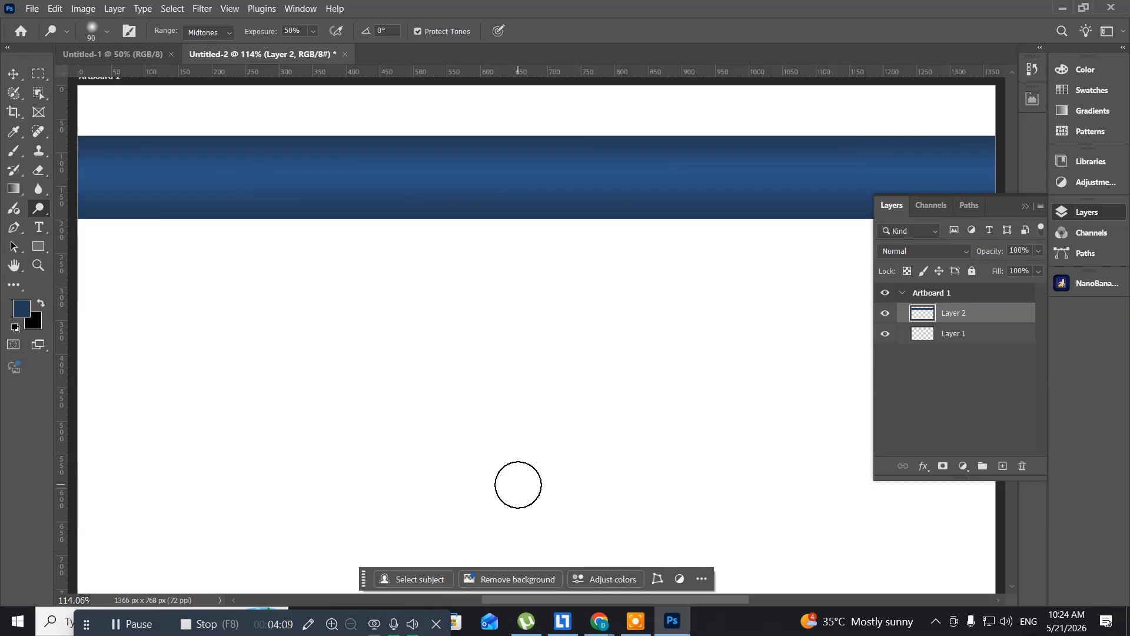
{"action": "left_click", "coordinate": [14, 75]}
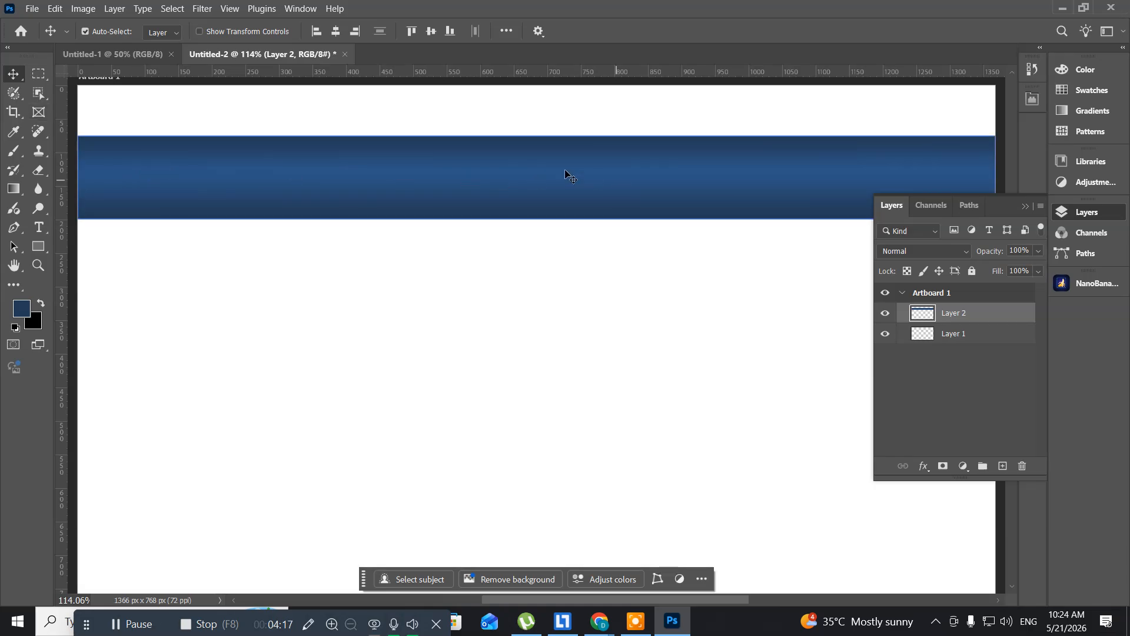
- Switch to the Chrome browser, search Google for "technology images" in a new tab and show the image results
{"action": "left_click", "coordinate": [598, 631]}
{"action": "left_click", "coordinate": [548, 584]}
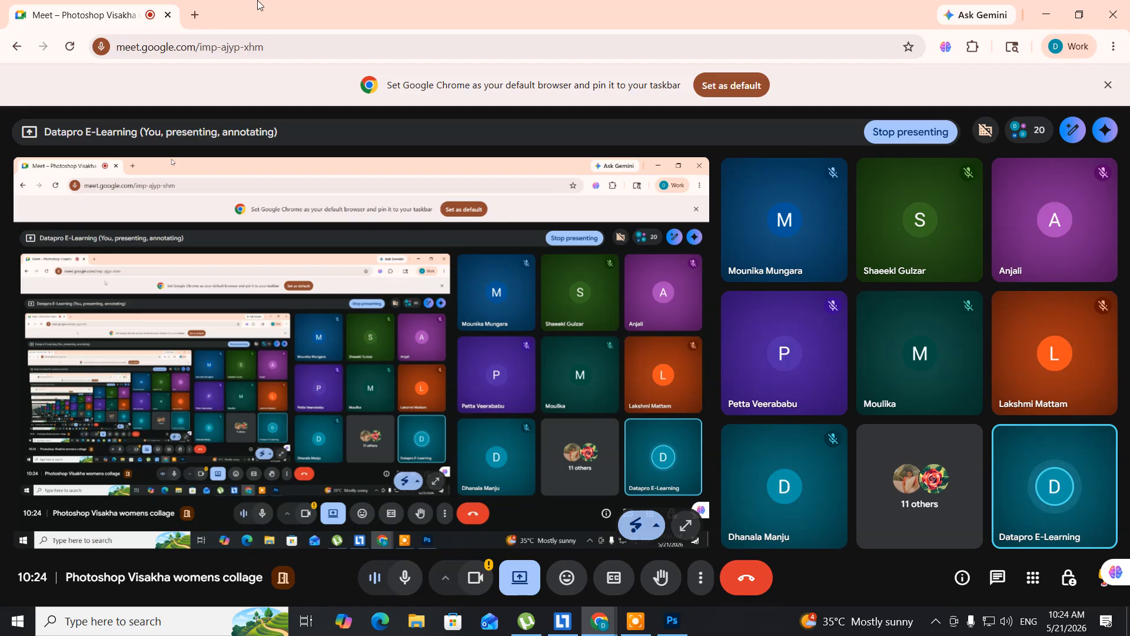
{"action": "left_click", "coordinate": [195, 15]}
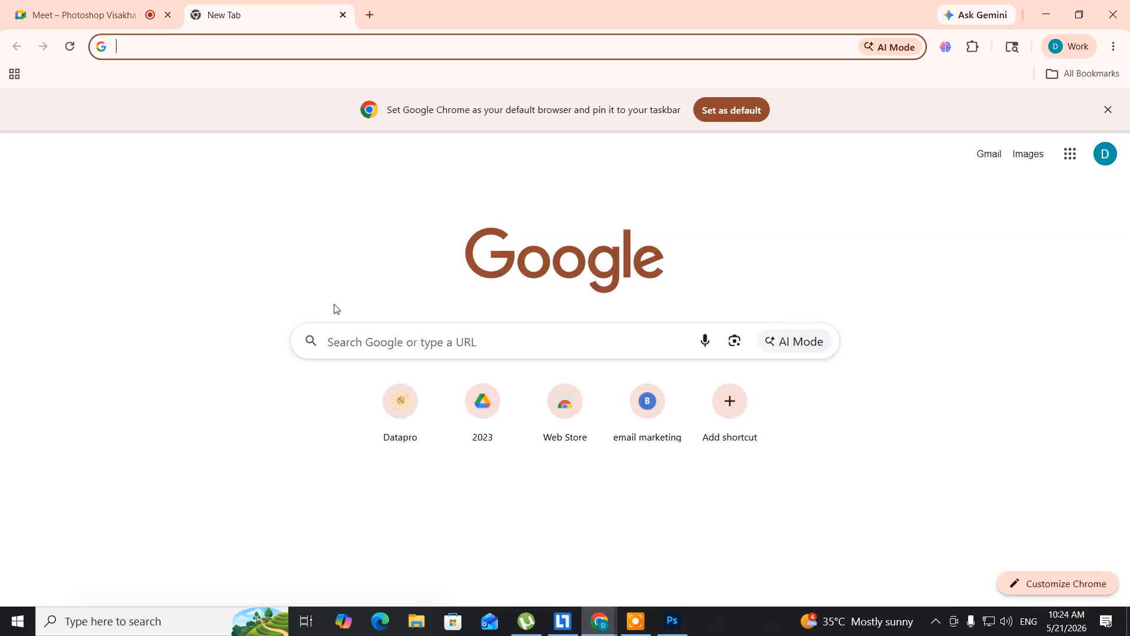
{"action": "left_click", "coordinate": [356, 341]}
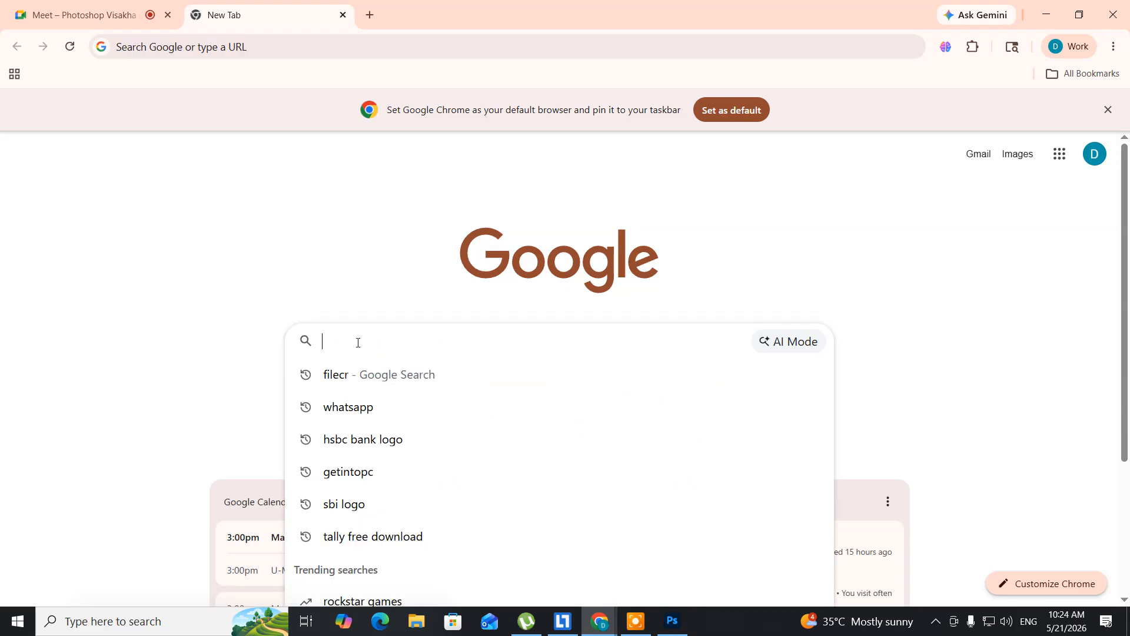
{"action": "type", "text": "tec"}
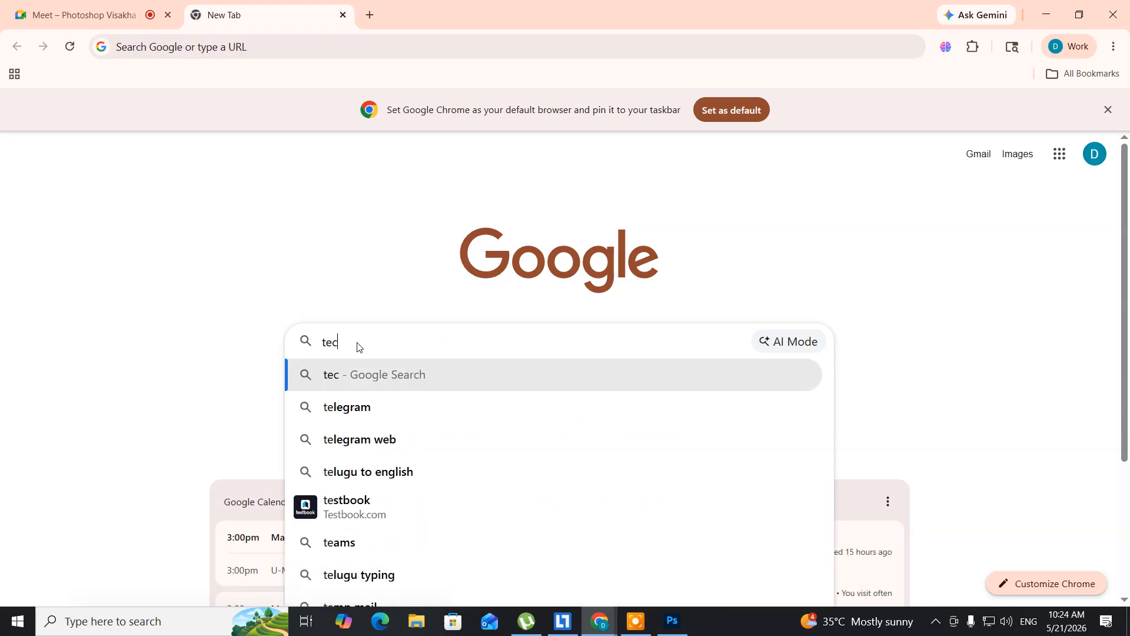
{"action": "type", "text": "hn"}
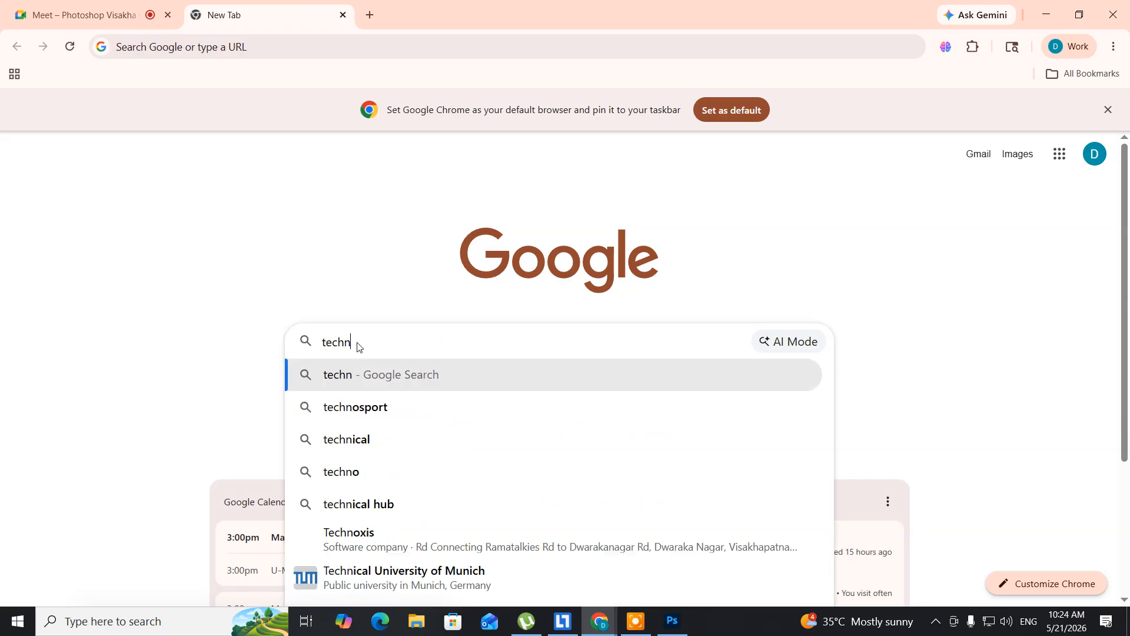
{"action": "type", "text": "ology "}
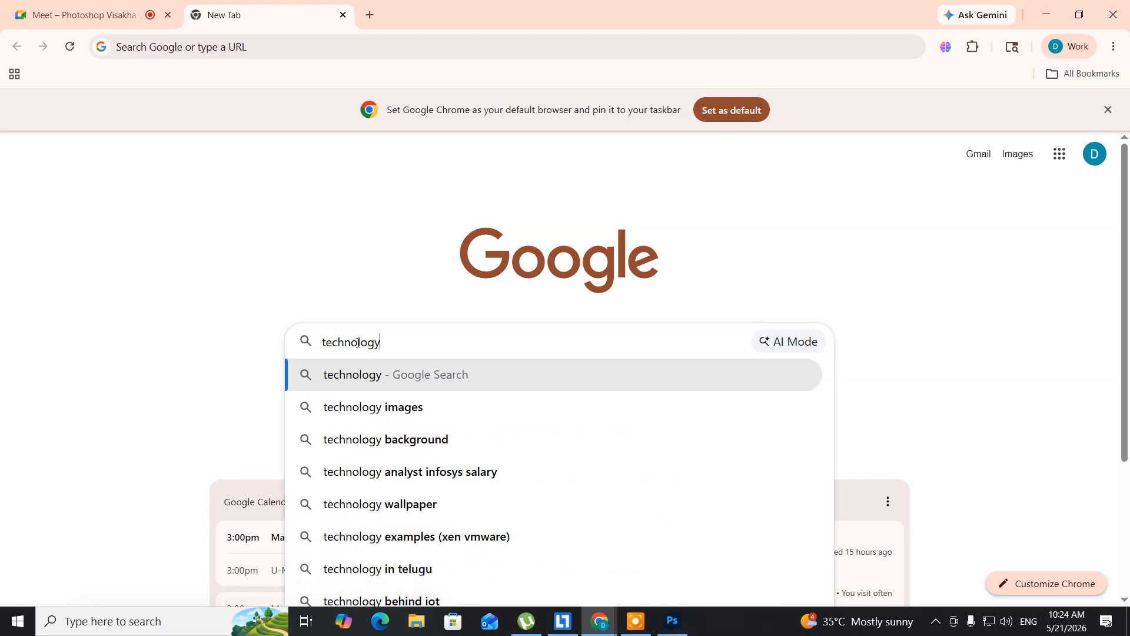
{"action": "type", "text": "images"}
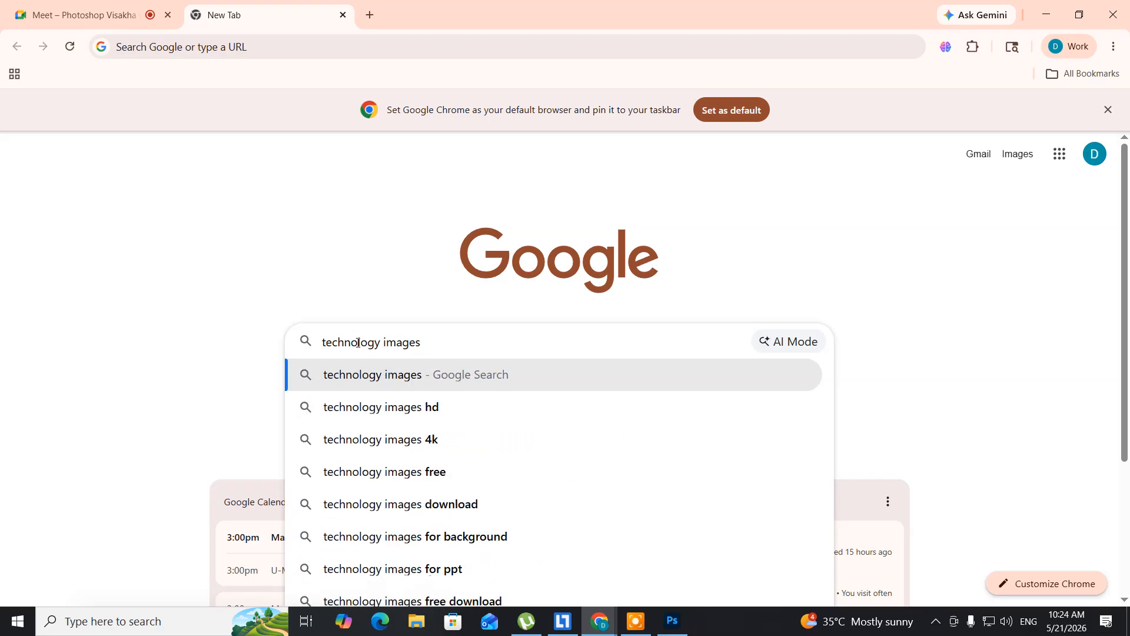
{"action": "key", "text": "Return"}
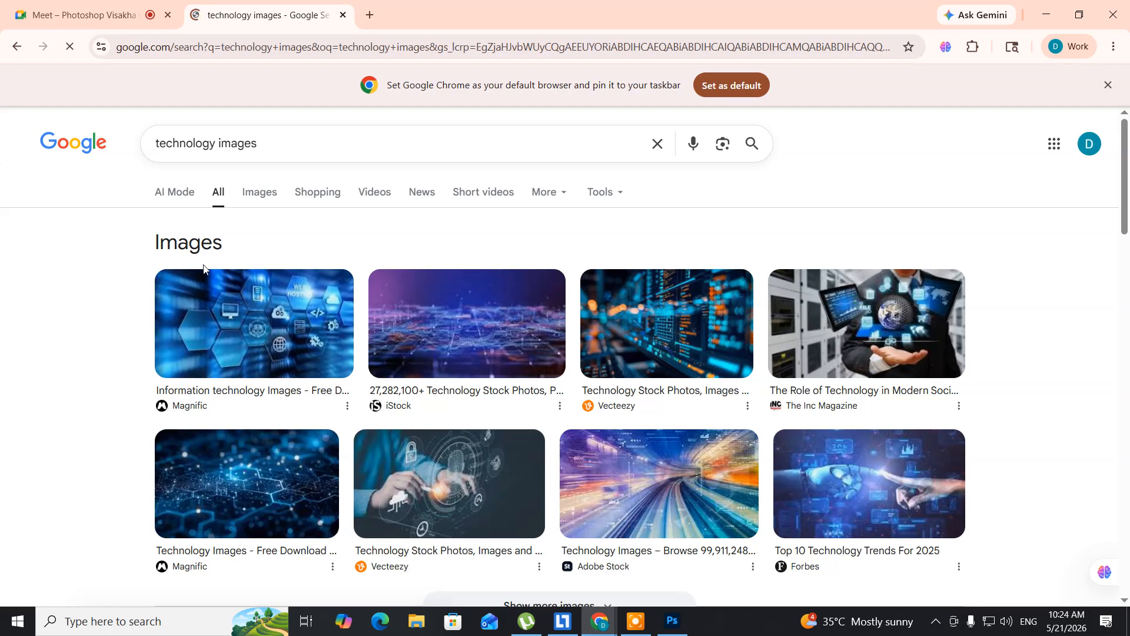
{"action": "left_click", "coordinate": [263, 198]}
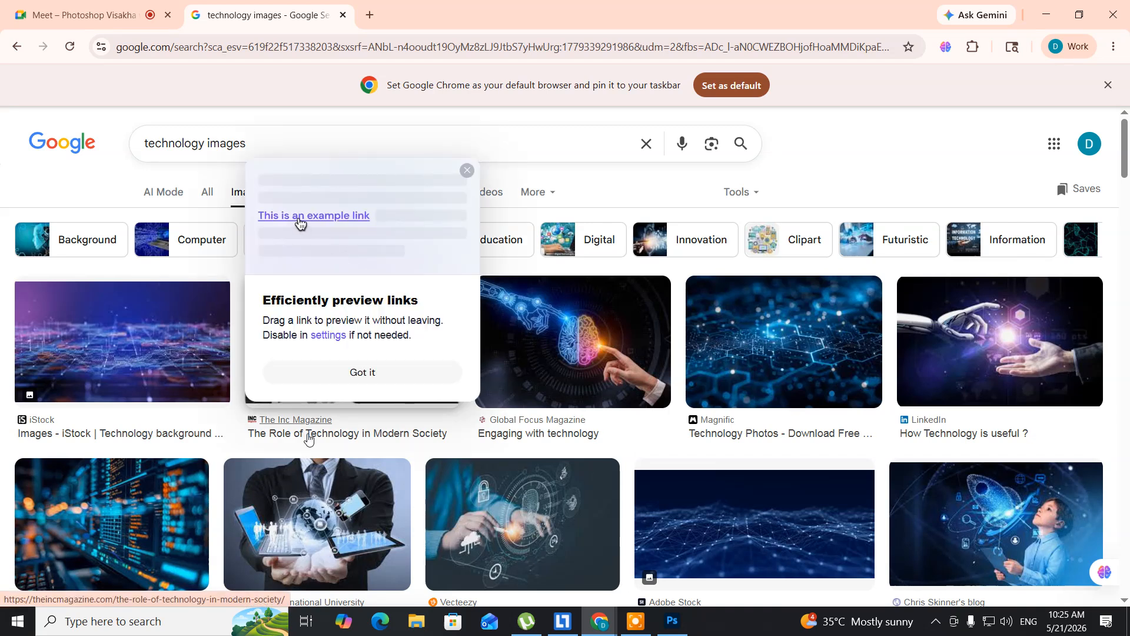
- Open the blue digital globe picture from Forbes in the image results and save it to the Desktop as 0x0.webp
{"action": "scroll", "coordinate": [307, 437], "scroll_direction": "down", "scroll_amount": 2}
{"action": "scroll", "coordinate": [308, 437], "scroll_direction": "down", "scroll_amount": 1}
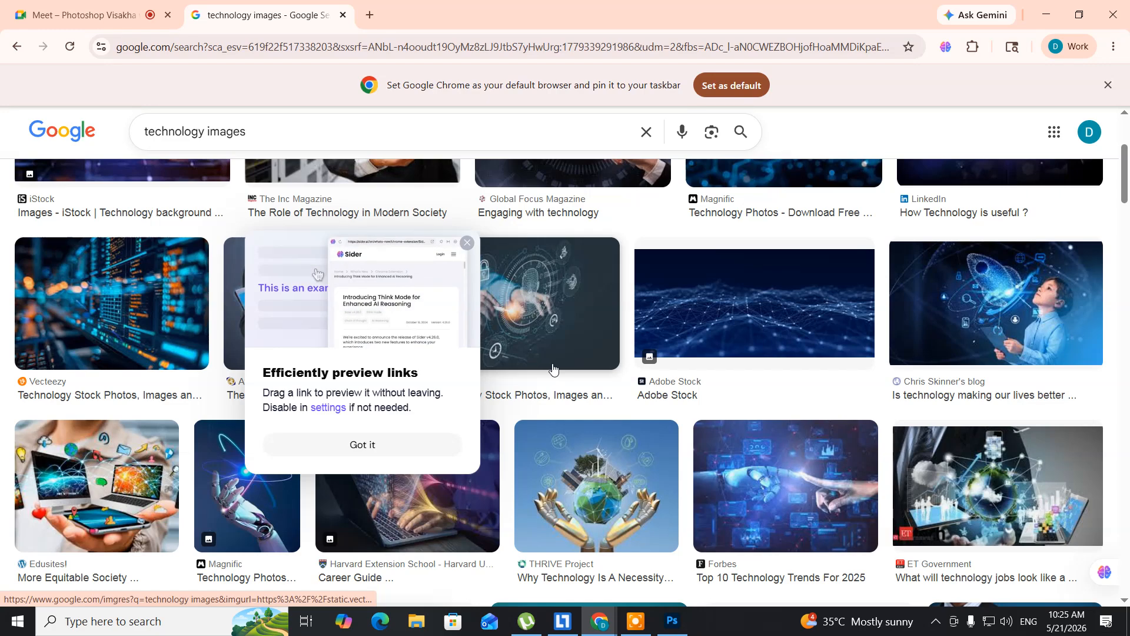
{"action": "scroll", "coordinate": [554, 368], "scroll_direction": "down", "scroll_amount": 3}
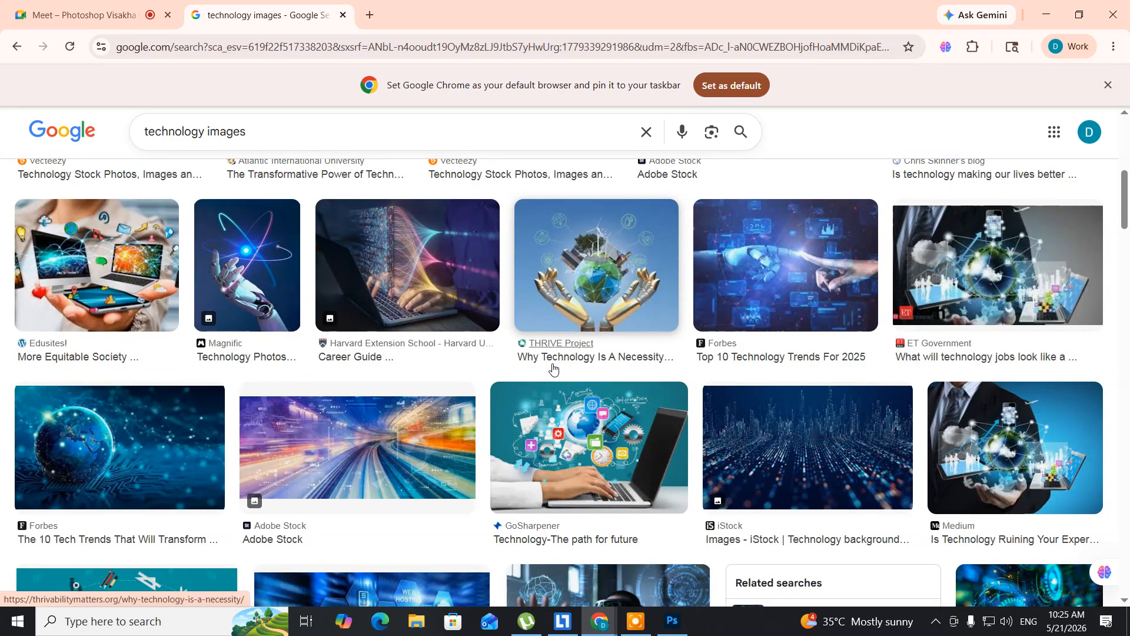
{"action": "scroll", "coordinate": [554, 368], "scroll_direction": "down", "scroll_amount": 1}
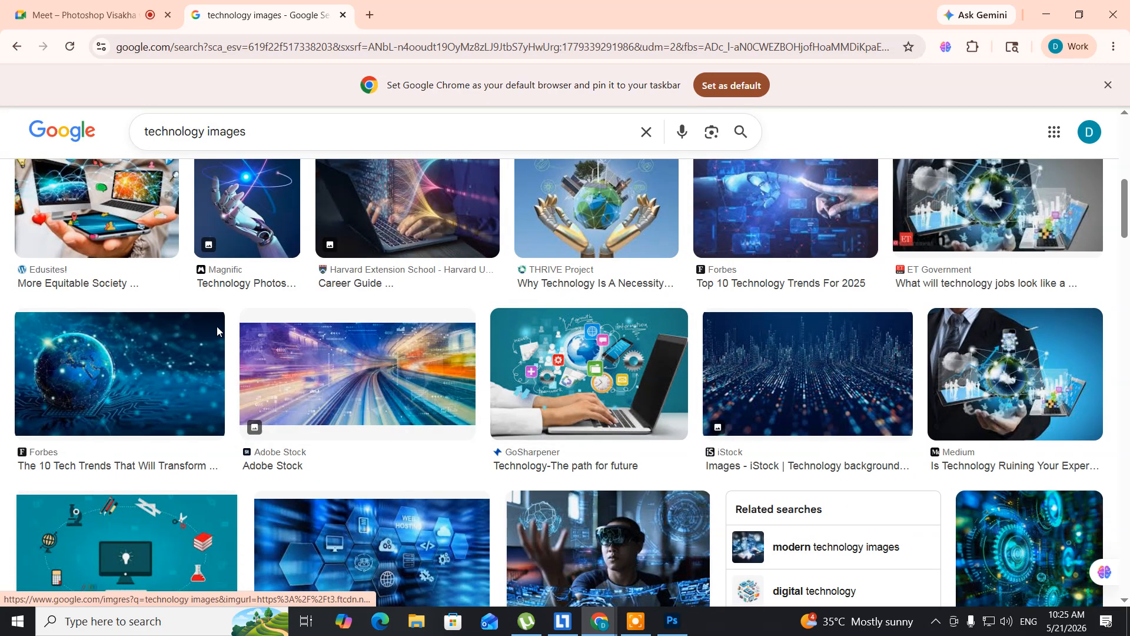
{"action": "left_click", "coordinate": [170, 353]}
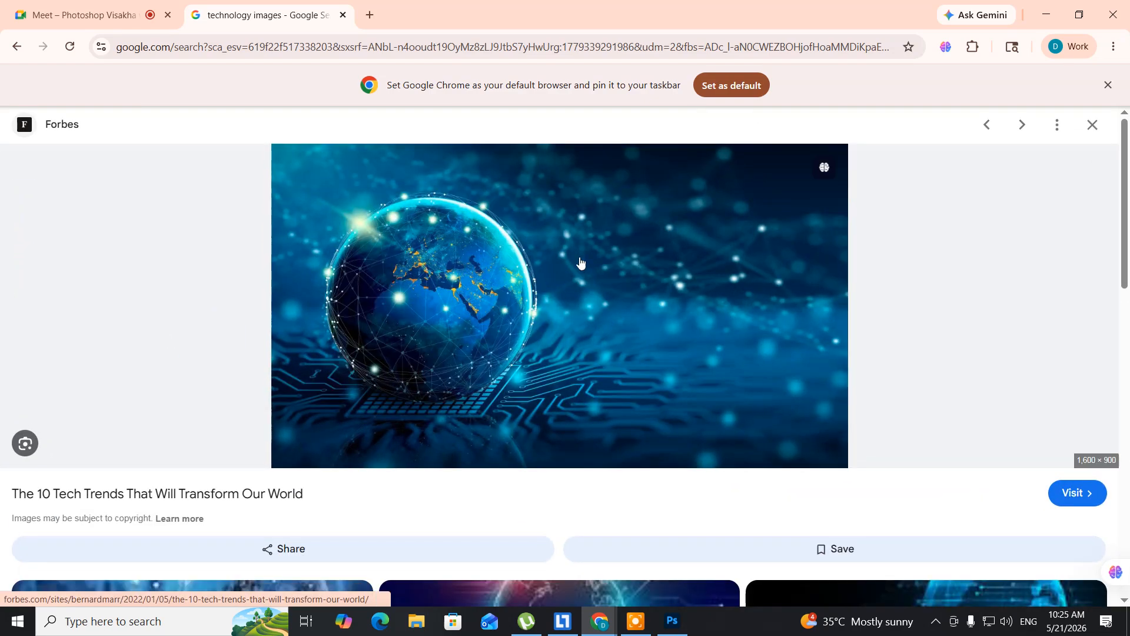
{"action": "right_click", "coordinate": [614, 223]}
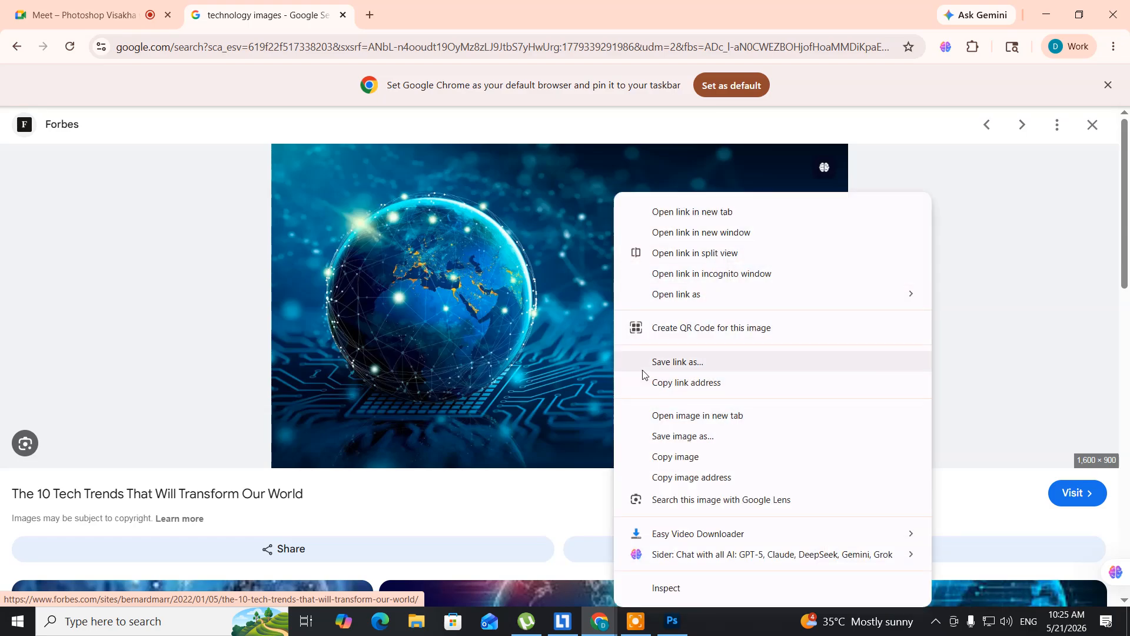
{"action": "left_click", "coordinate": [683, 441]}
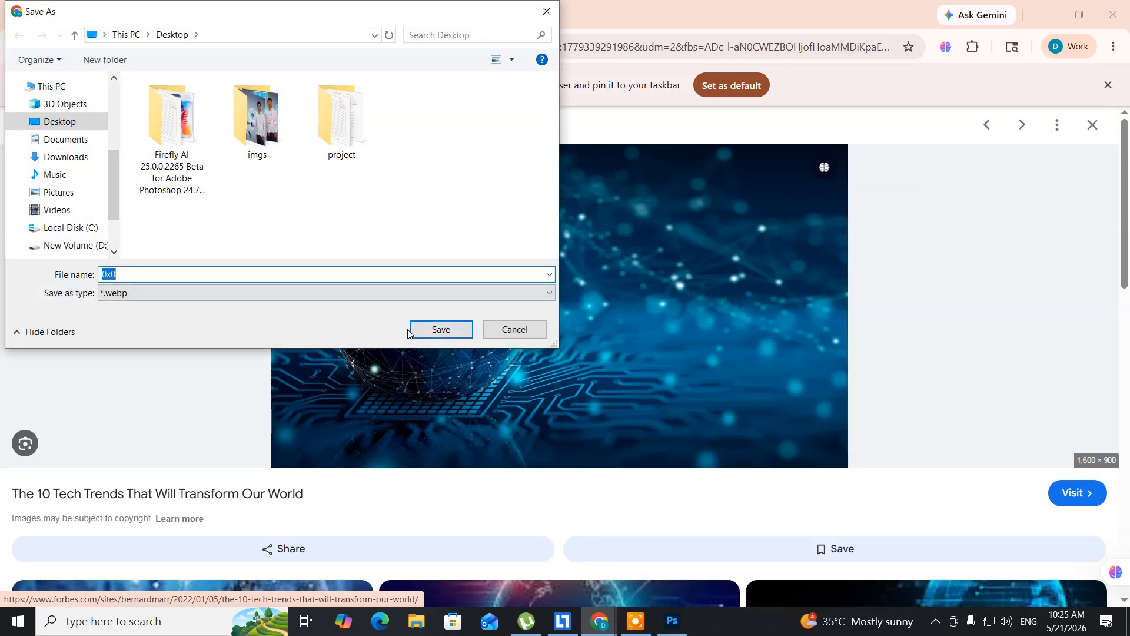
{"action": "left_click", "coordinate": [433, 331]}
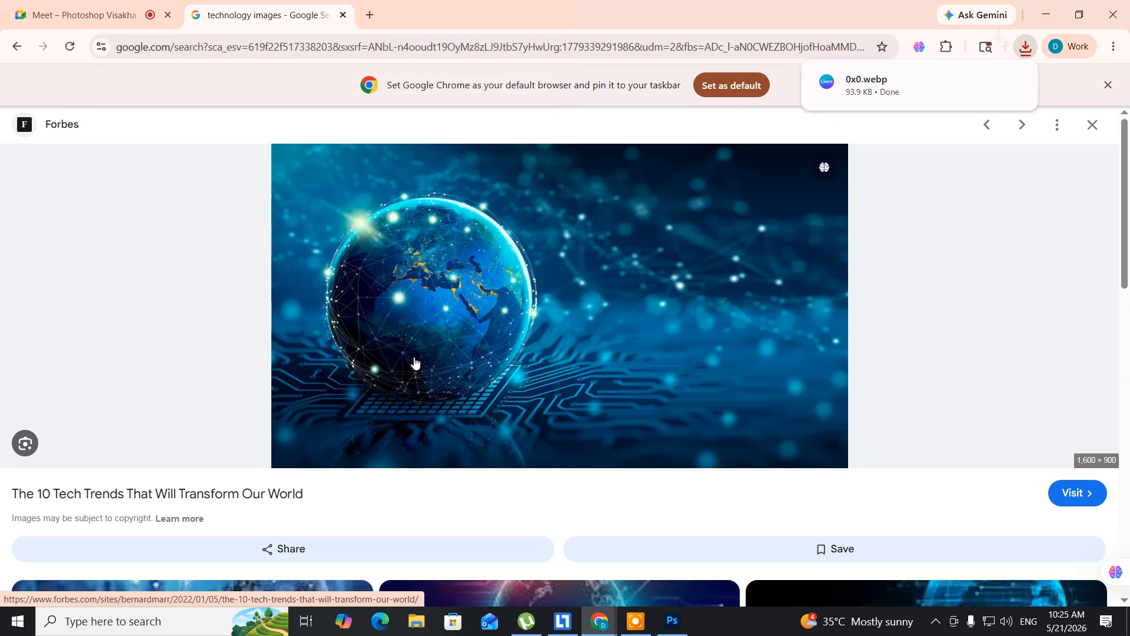
- Switch back to Photoshop and open the 0x0 globe image from the Desktop
{"action": "left_click", "coordinate": [671, 620]}
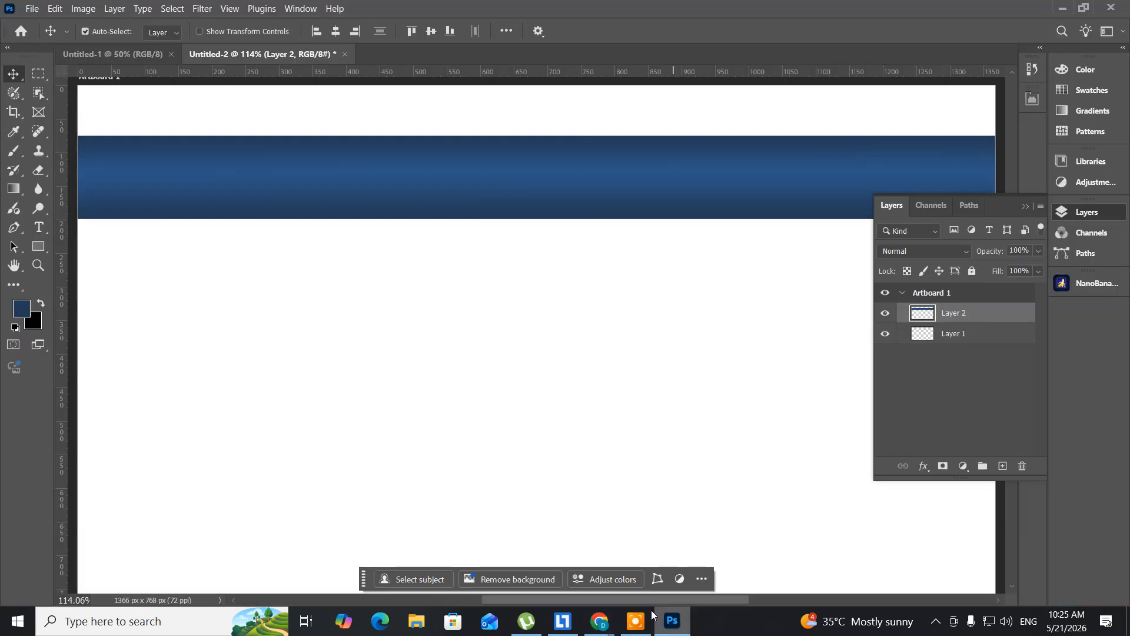
{"action": "left_click", "coordinate": [32, 8]}
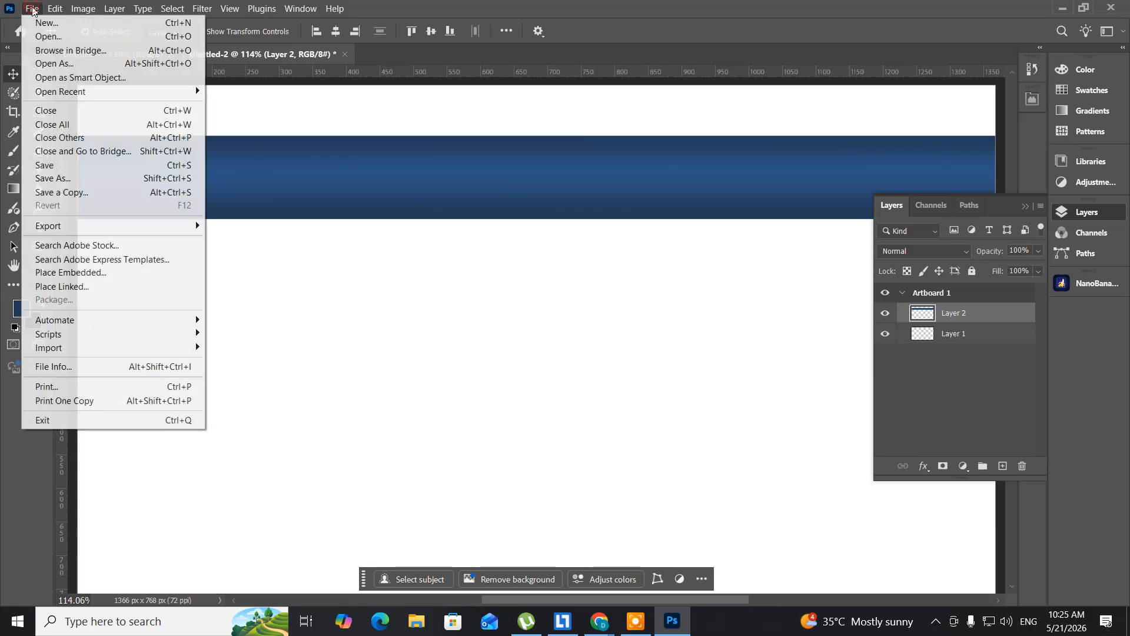
{"action": "left_click", "coordinate": [36, 37]}
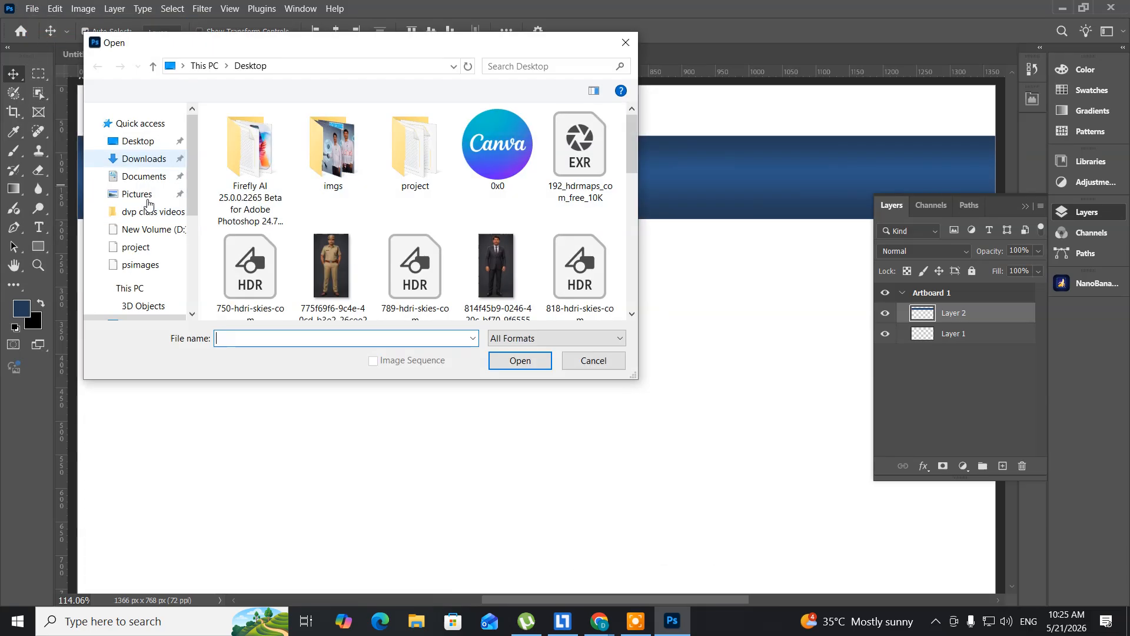
{"action": "left_click", "coordinate": [125, 141]}
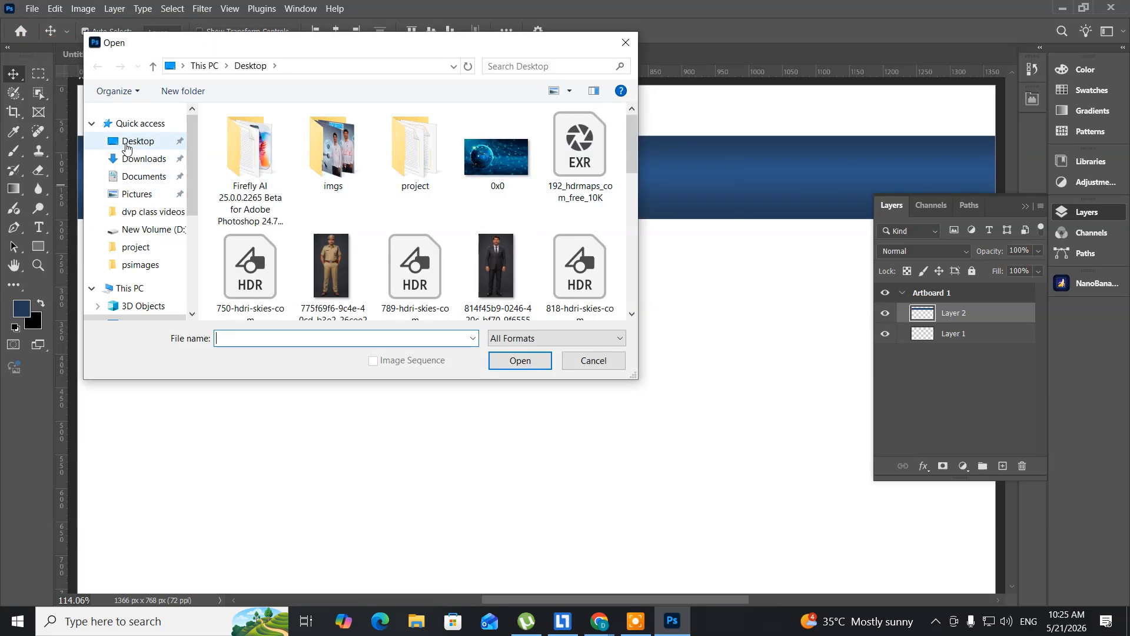
{"action": "left_click", "coordinate": [493, 159]}
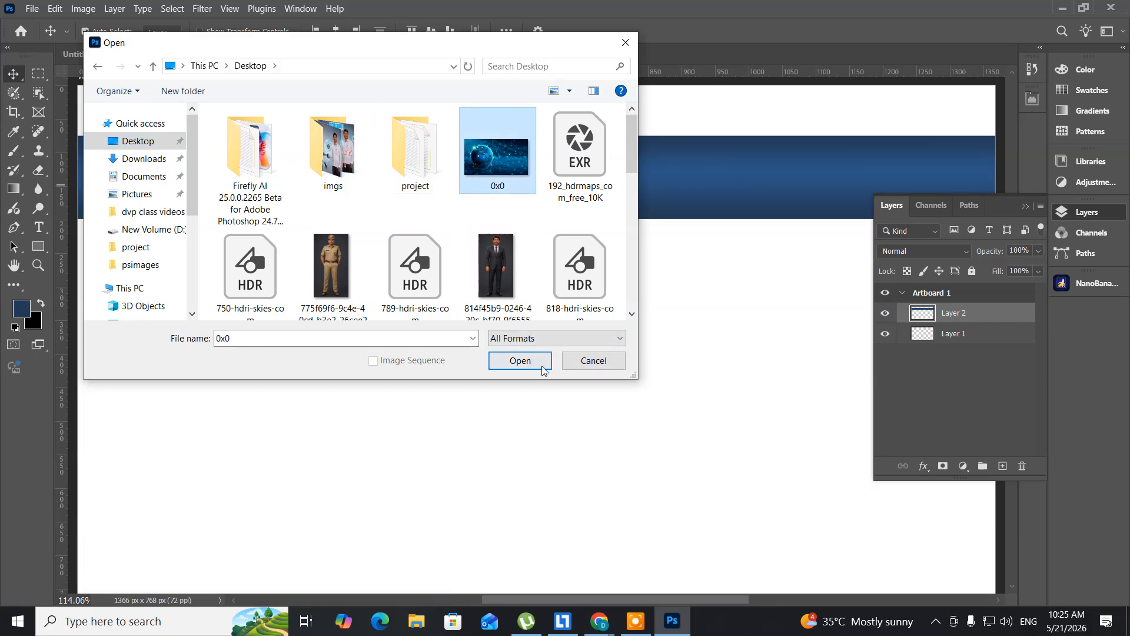
{"action": "left_click", "coordinate": [520, 360]}
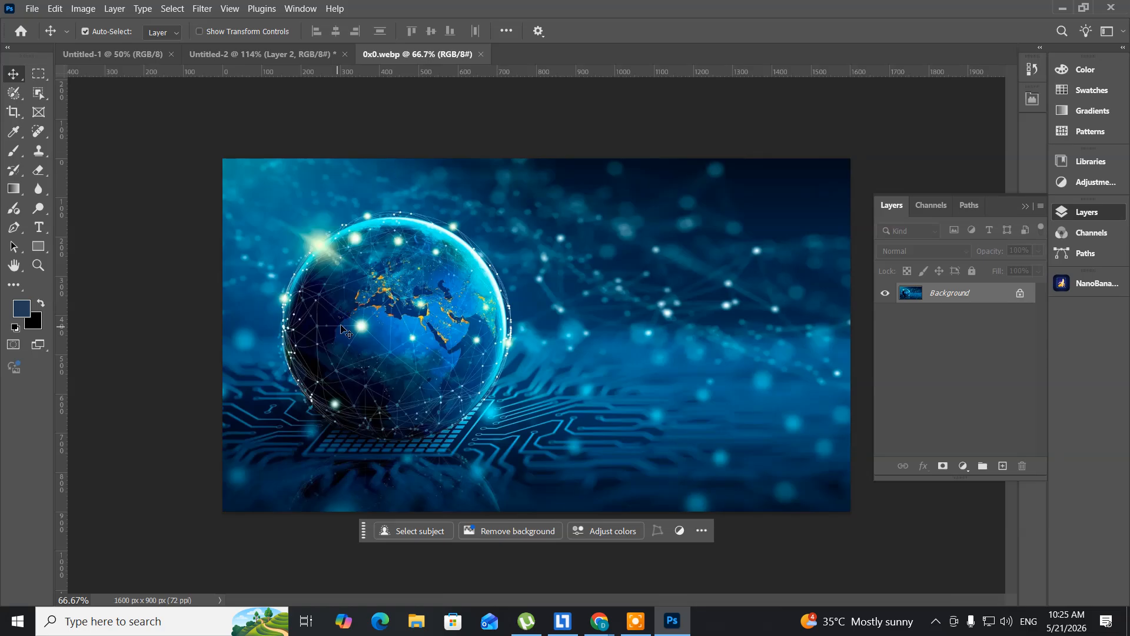
- Copy the entire globe image, close its document and paste the picture into Untitled-2 as a new layer
{"action": "key", "text": "ctrl+a"}
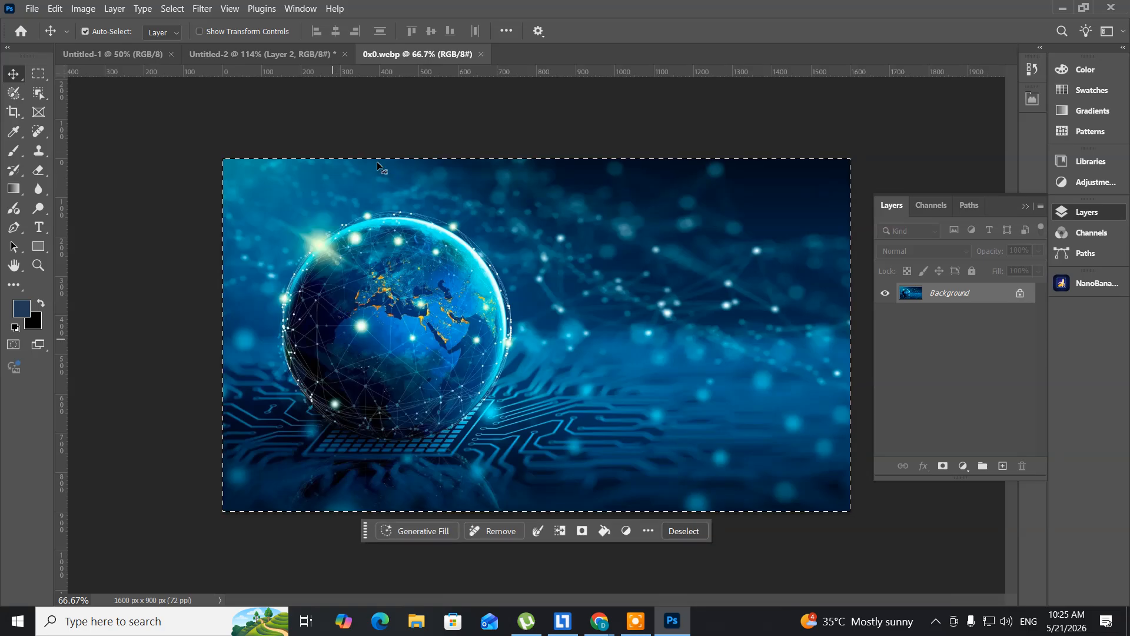
{"action": "left_click", "coordinate": [482, 54]}
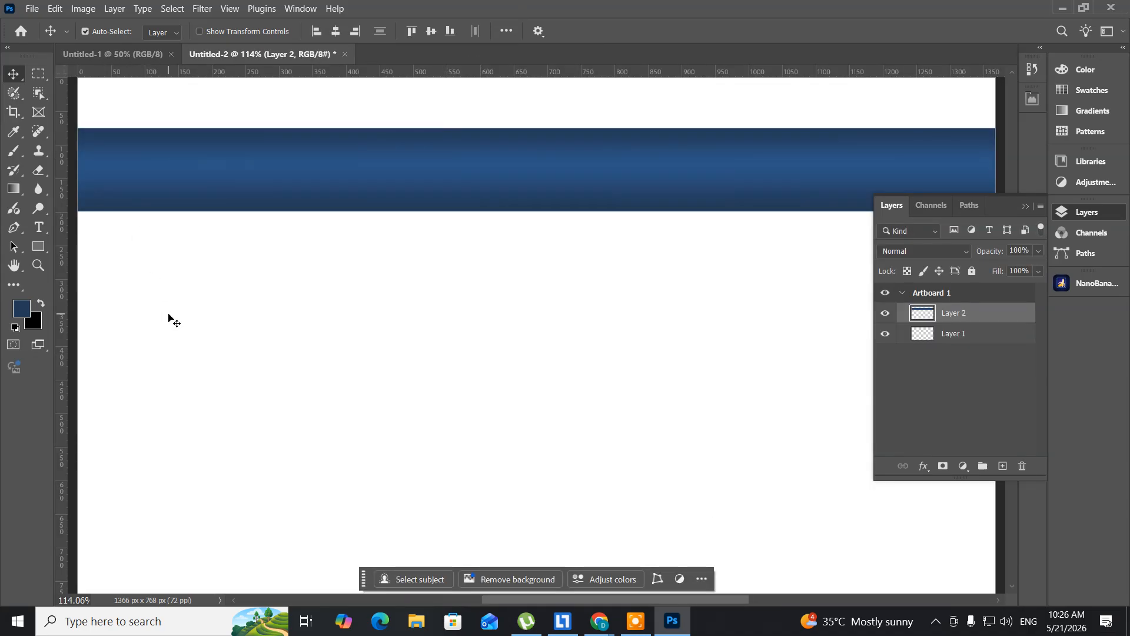
{"action": "key", "text": "ctrl+shift+alt+n"}
{"action": "key", "text": "ctrl+v"}
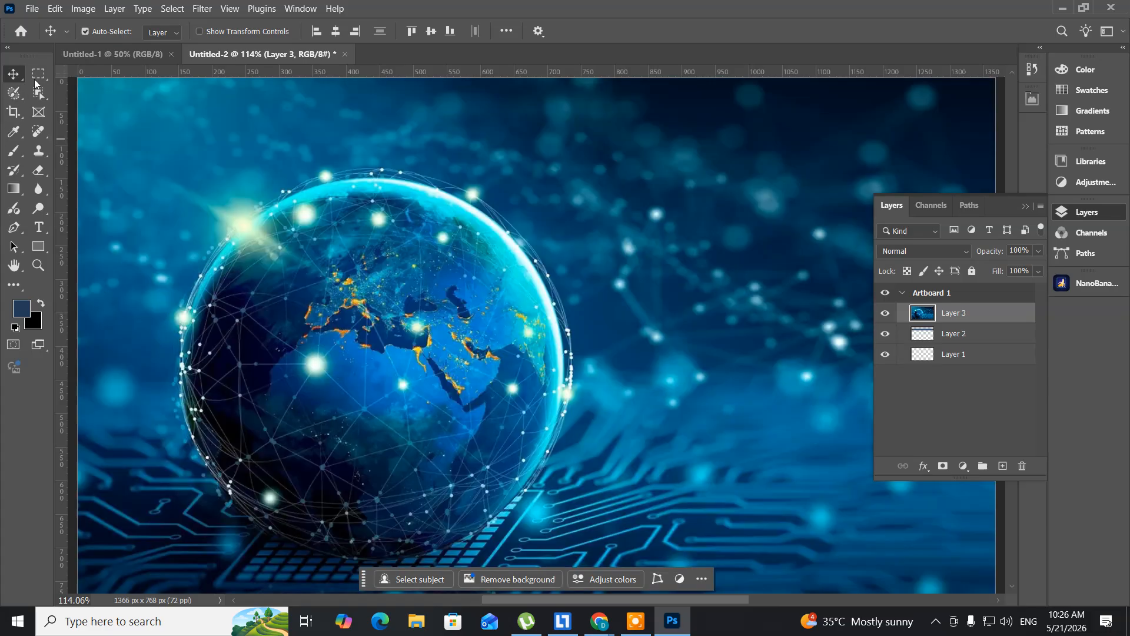
- Scale the pasted globe image to about 57% and place it so it overlaps the blue band's lower part
{"action": "left_click_drag", "start_coordinate": [141, 124], "coordinate": [167, 146]}
{"action": "key", "text": "ctrl+t"}
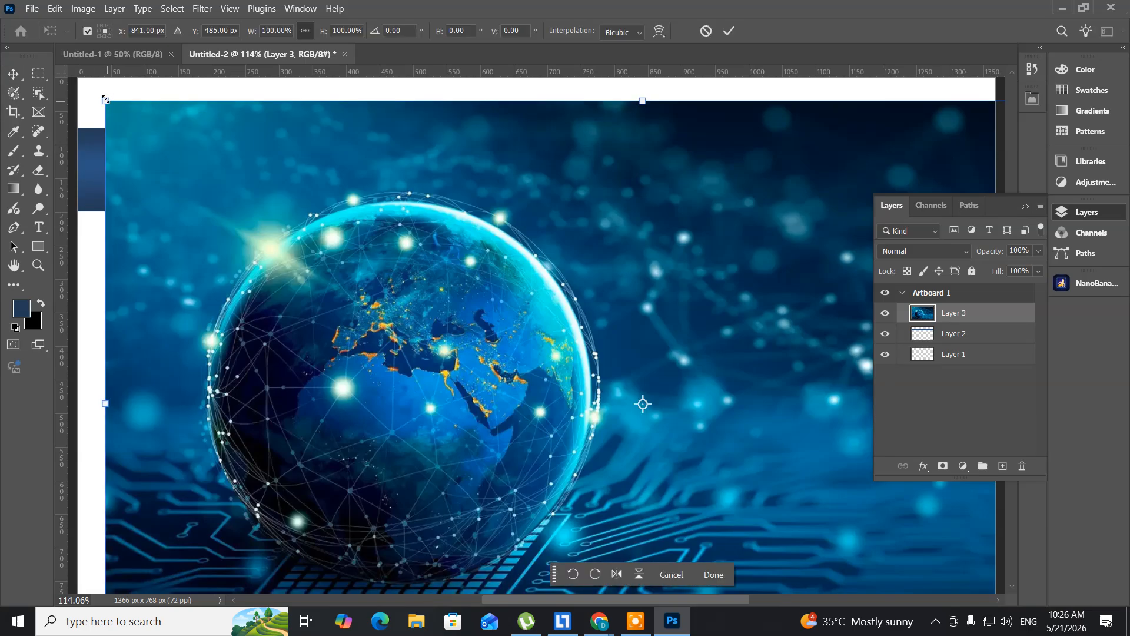
{"action": "left_click_drag", "start_coordinate": [105, 99], "coordinate": [321, 255]}
{"action": "left_click_drag", "start_coordinate": [395, 306], "coordinate": [215, 229]}
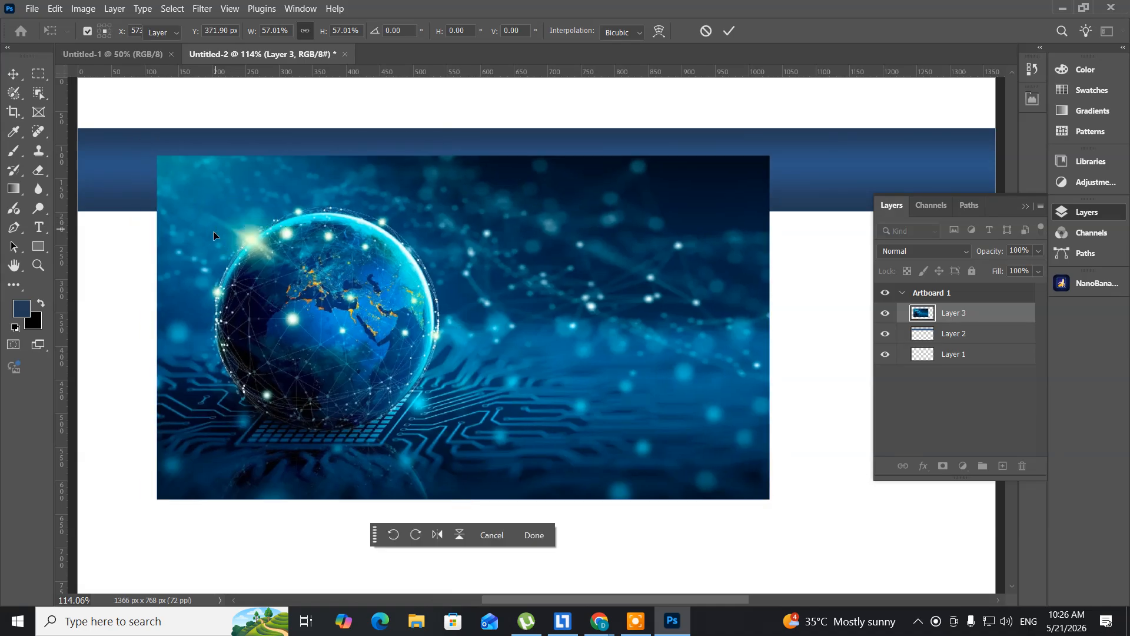
{"action": "key", "text": "Return"}
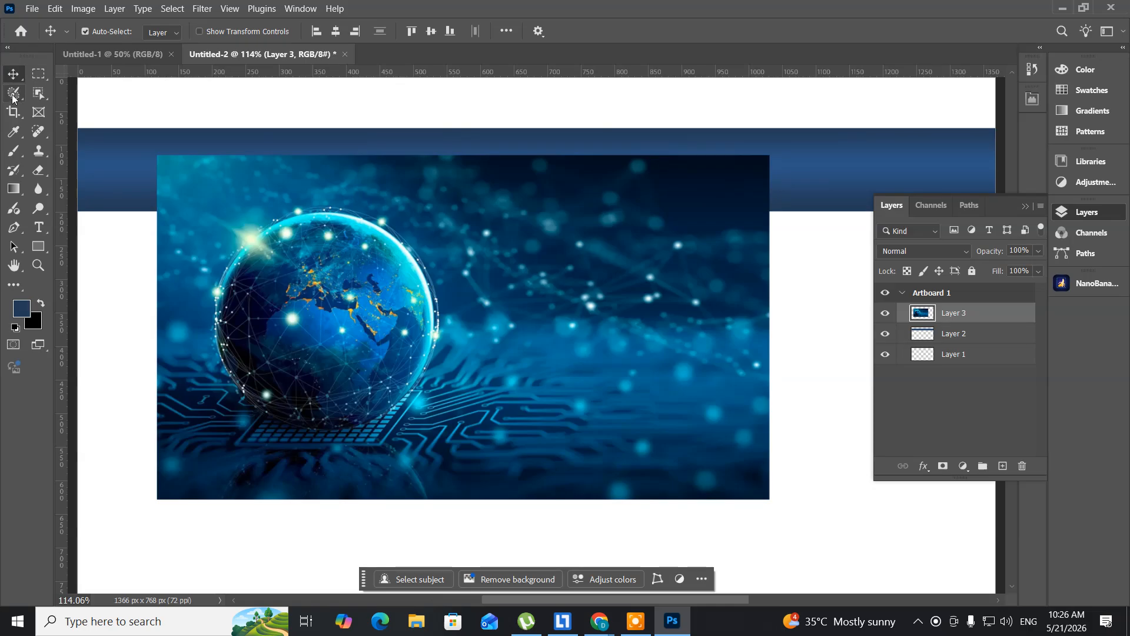
- Select the globe with the Selection Brush tool using a brush size of 500
{"action": "left_click", "coordinate": [13, 94]}
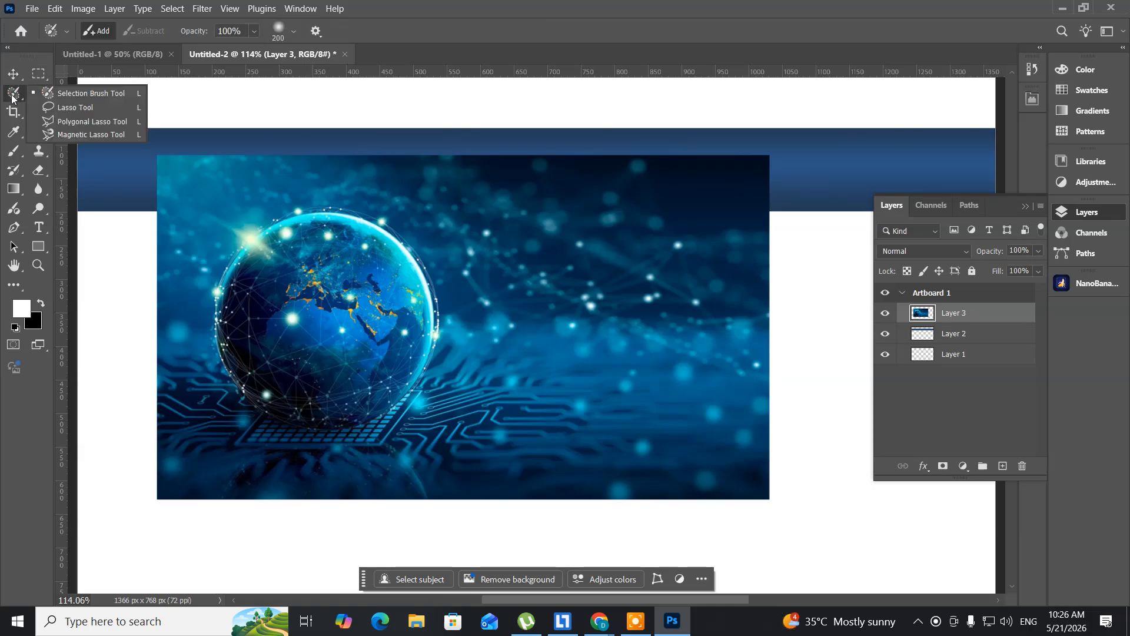
{"action": "left_click", "coordinate": [74, 97]}
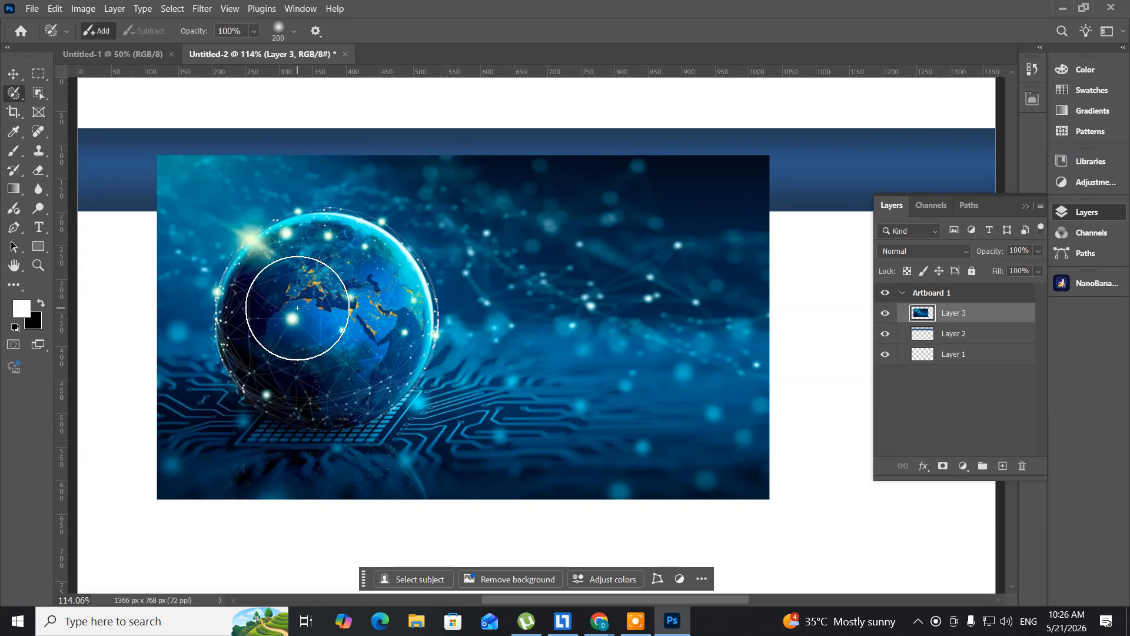
{"action": "key", "text": "bracketright"}
{"action": "key", "text": "bracketright"}
{"action": "key", "text": "bracketright"}
{"action": "key", "text": "bracketright"}
{"action": "key", "text": "bracketright"}
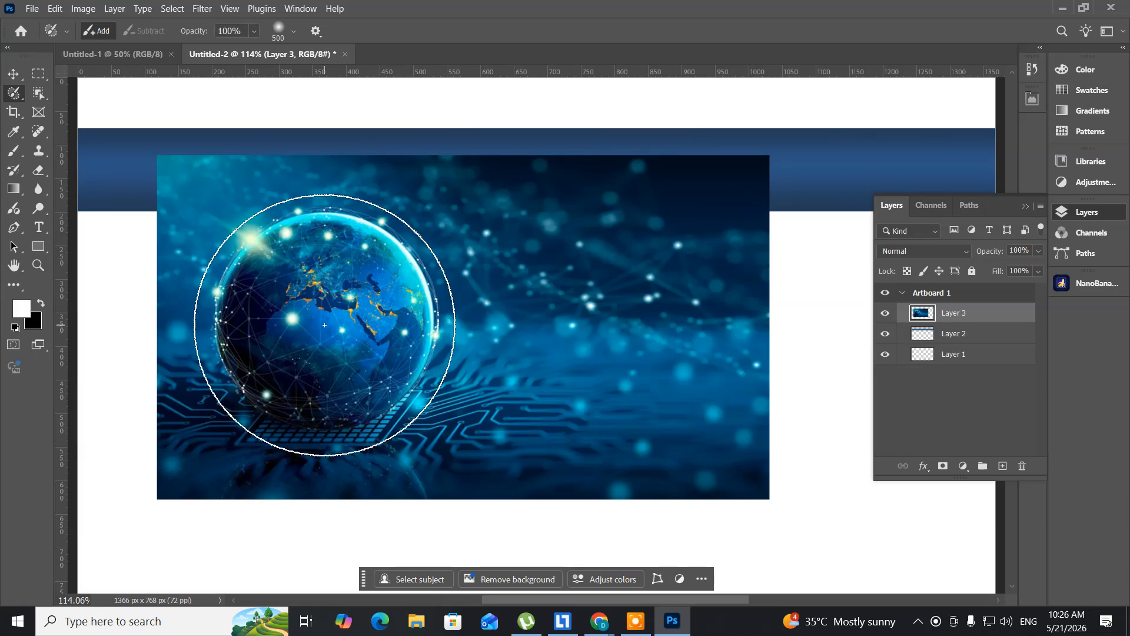
{"action": "left_click", "coordinate": [325, 325]}
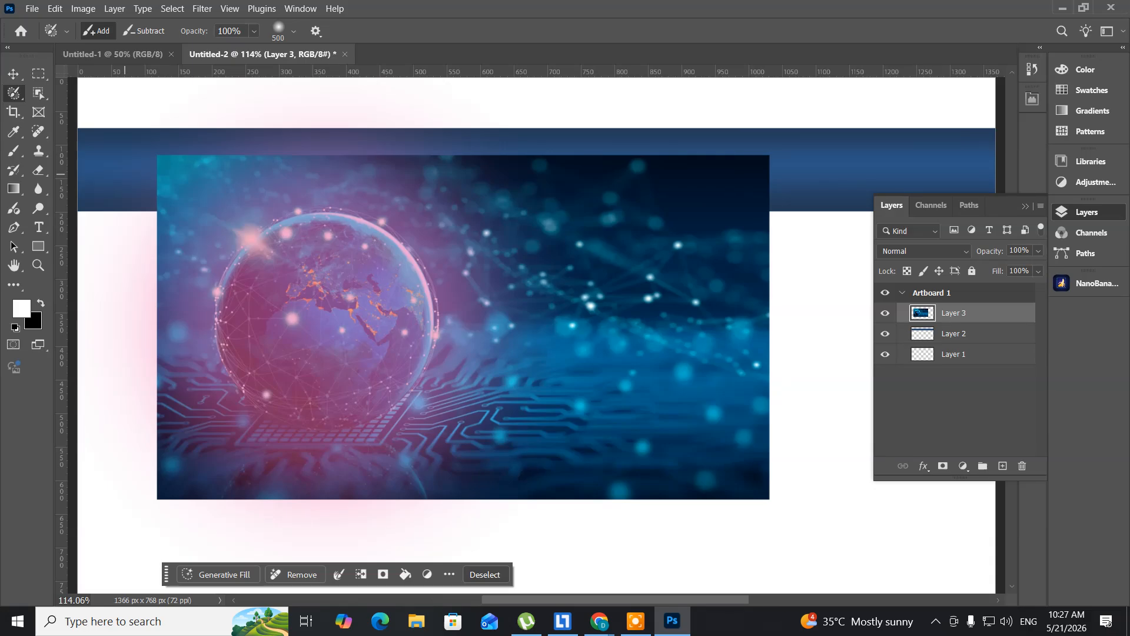
- Activate the Lasso tool, clear the globe selection and delete the globe image layer
{"action": "right_click", "coordinate": [12, 96]}
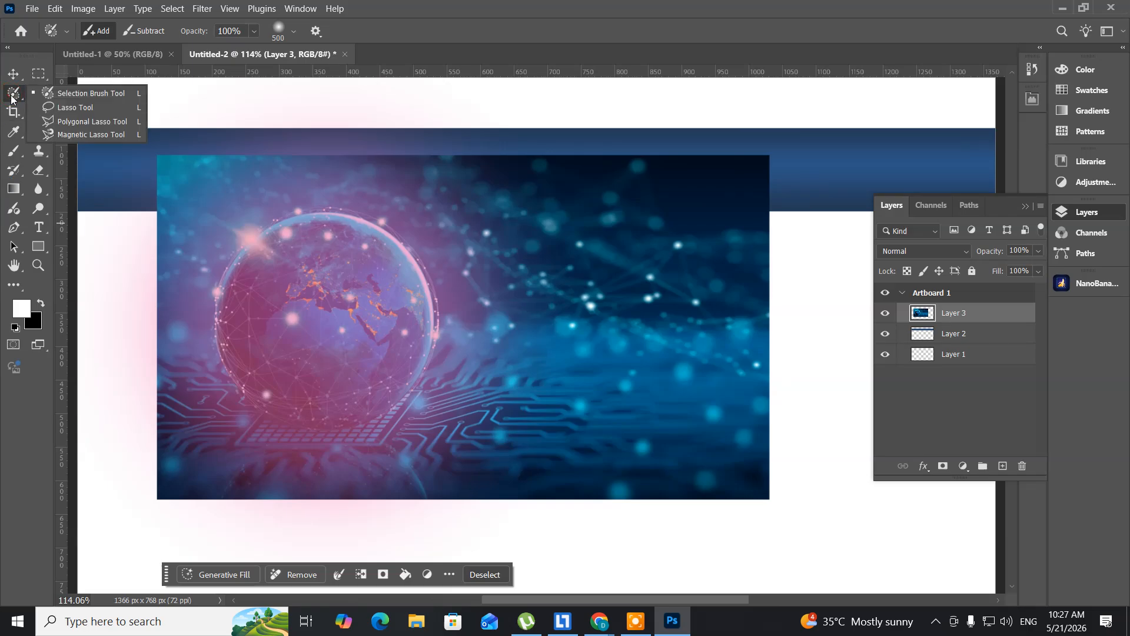
{"action": "left_click", "coordinate": [65, 109]}
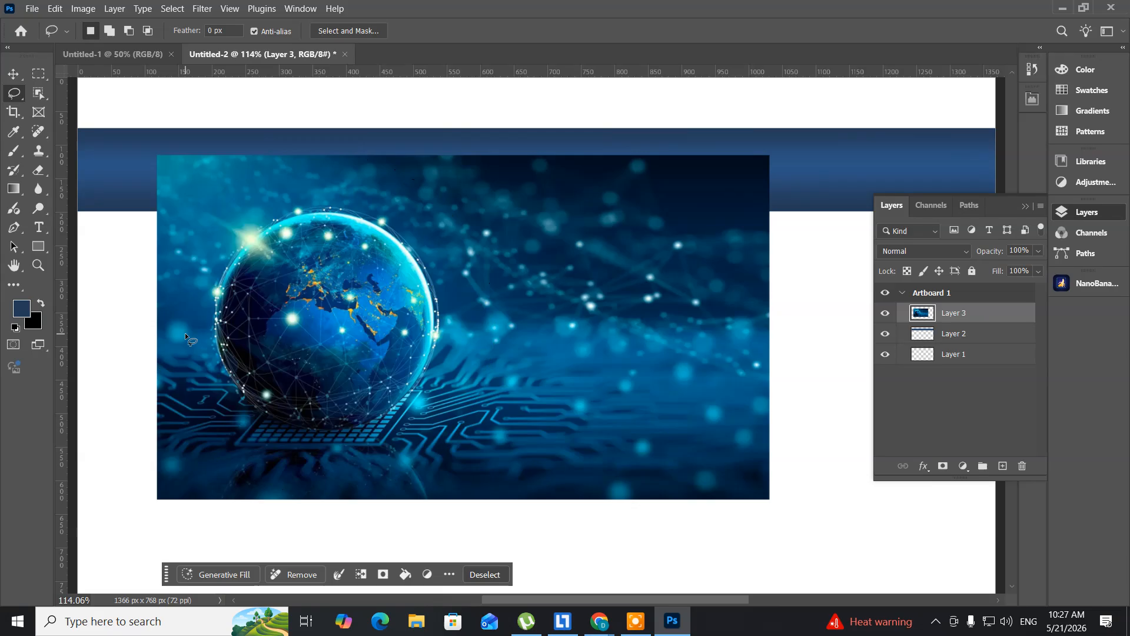
{"action": "key", "text": "ctrl+d"}
{"action": "key", "text": "Delete"}
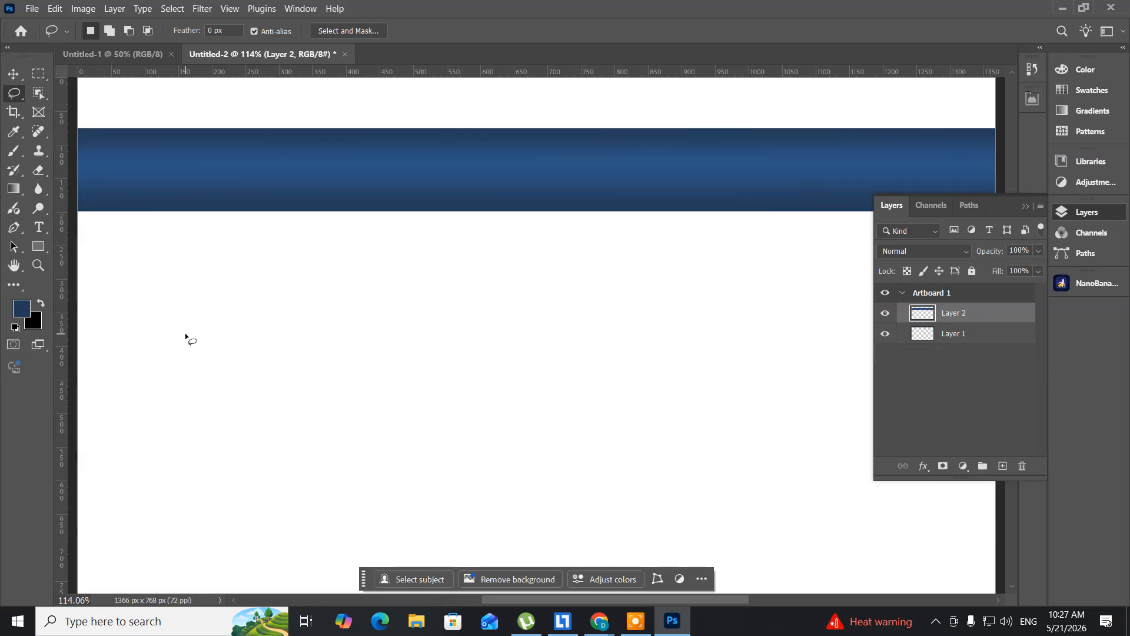
- Undo the globe layer's deletion and set up the Eraser tool with a soft brush at 0% hardness
{"action": "key", "text": "ctrl+z"}
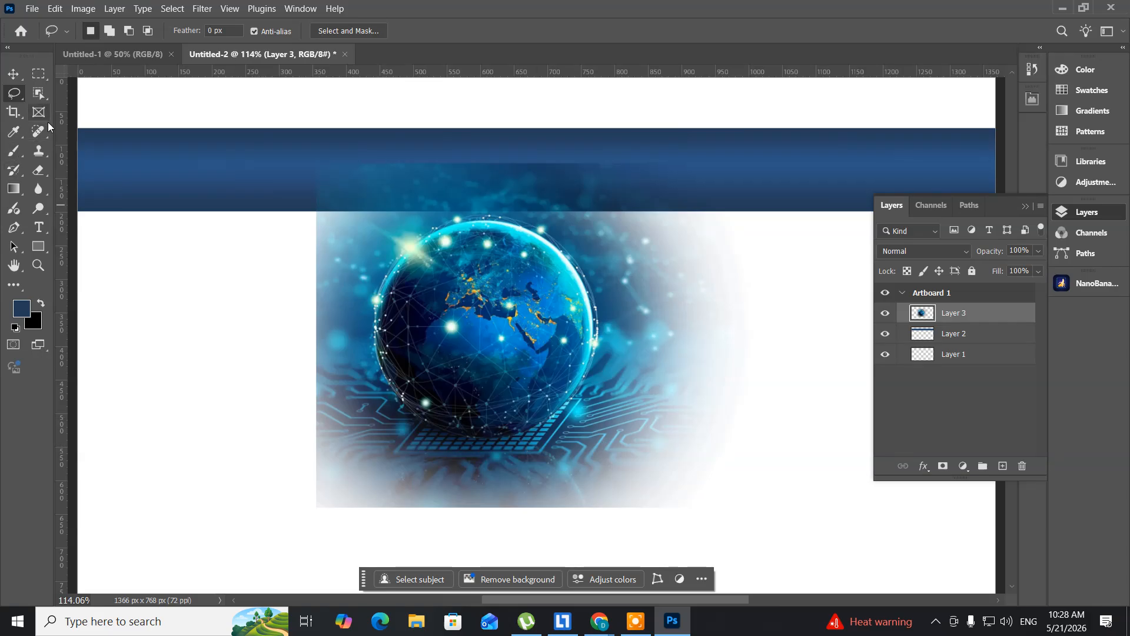
{"action": "left_click", "coordinate": [41, 170]}
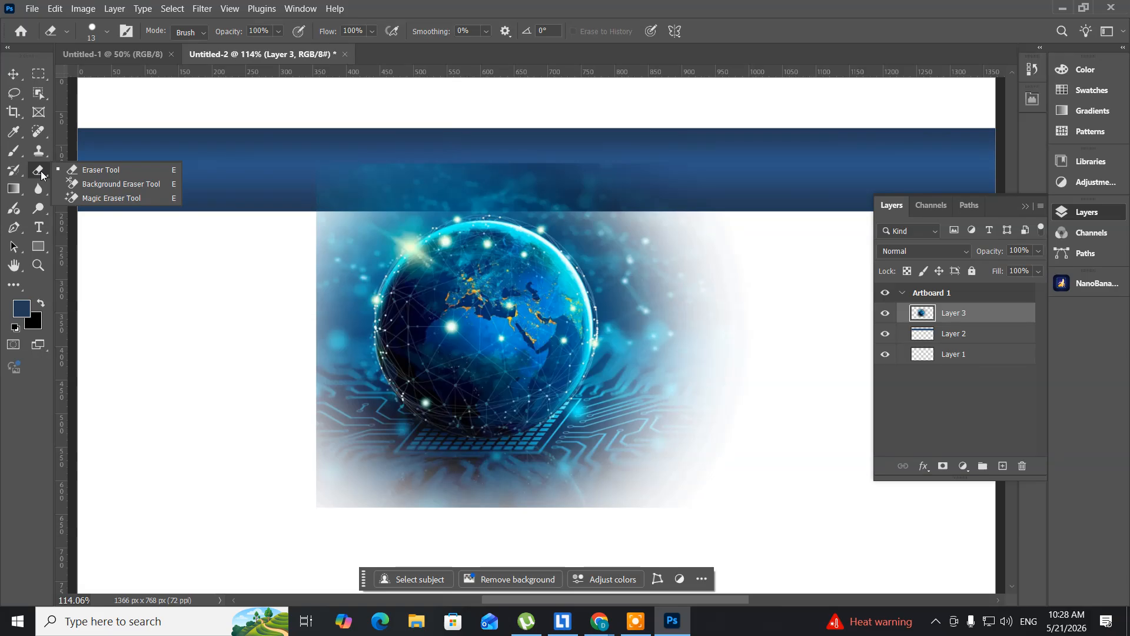
{"action": "left_click", "coordinate": [79, 169]}
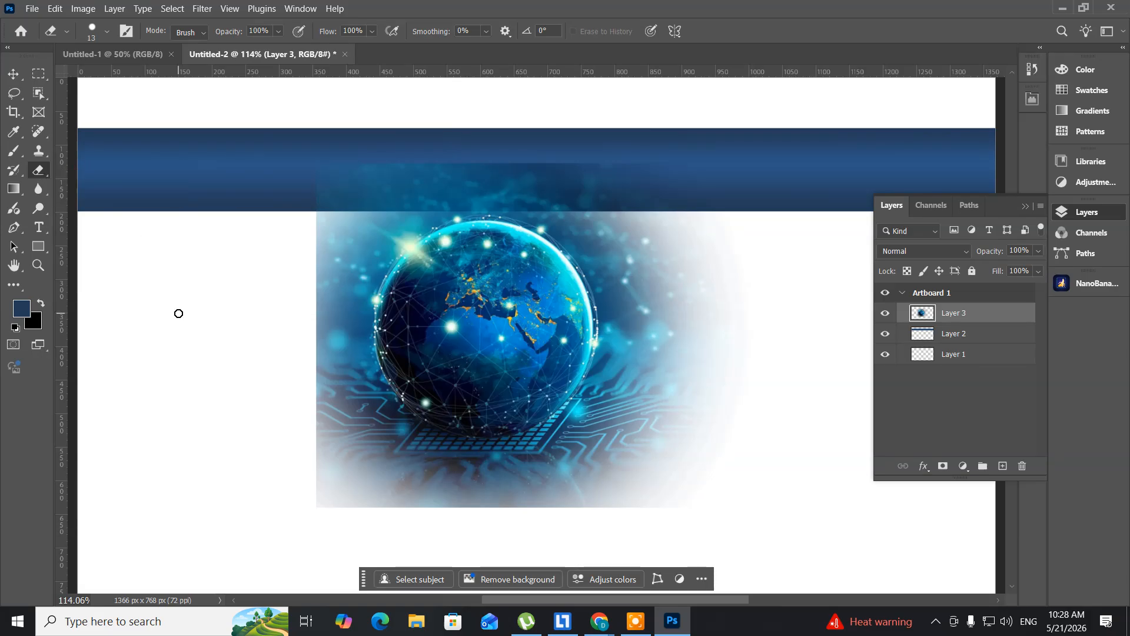
{"action": "key", "text": "bracketright"}
{"action": "left_click", "coordinate": [109, 32]}
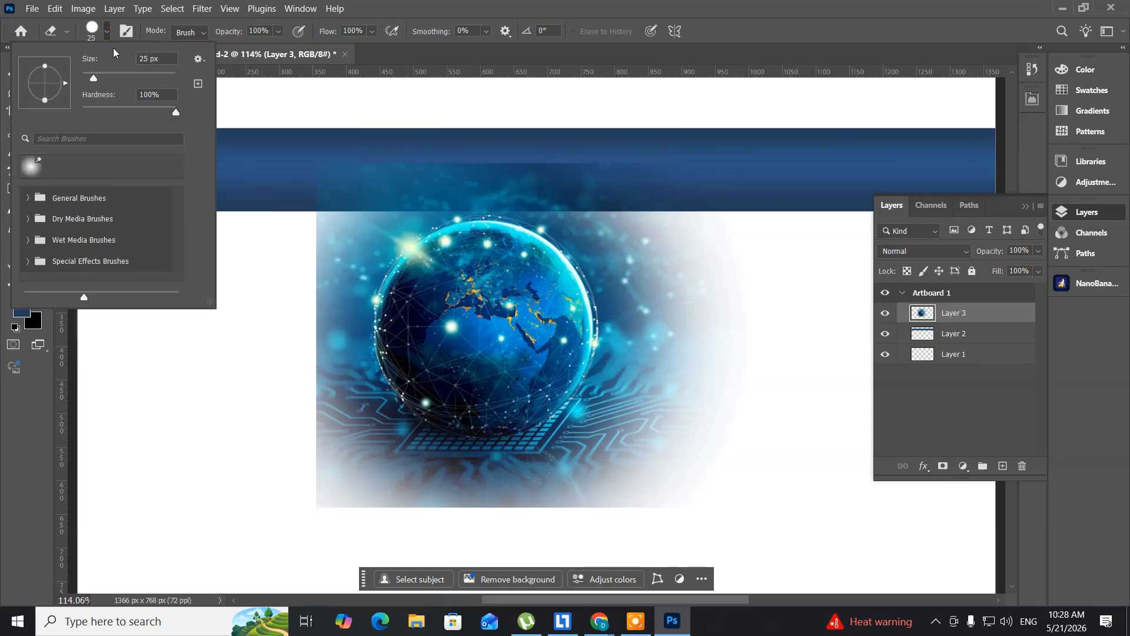
{"action": "left_click_drag", "start_coordinate": [174, 114], "coordinate": [85, 119]}
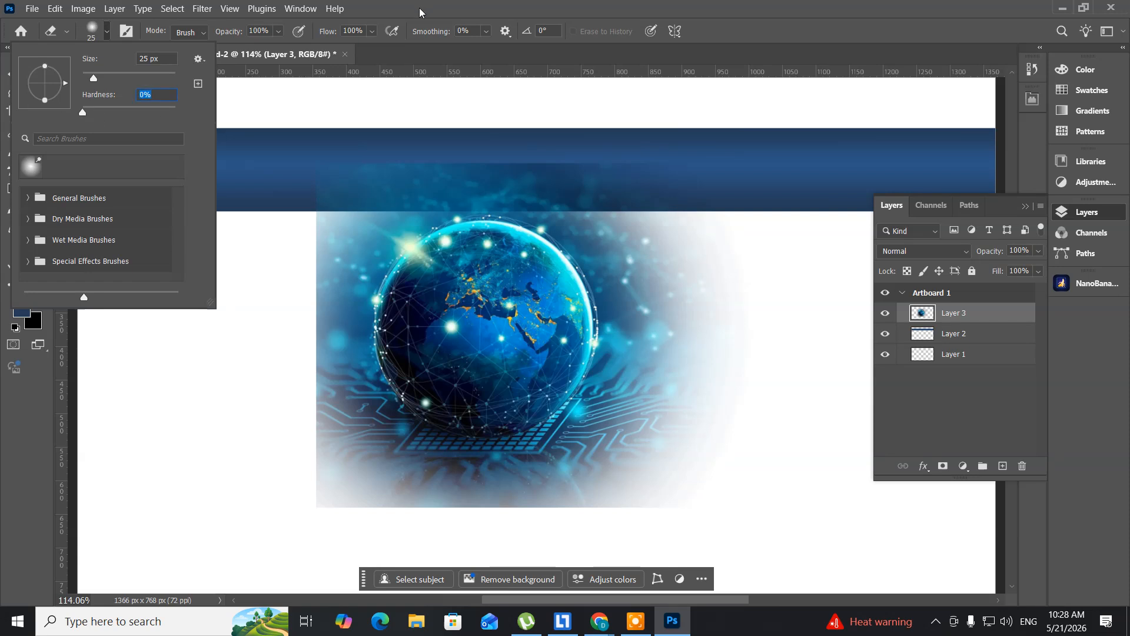
{"action": "left_click", "coordinate": [393, 30]}
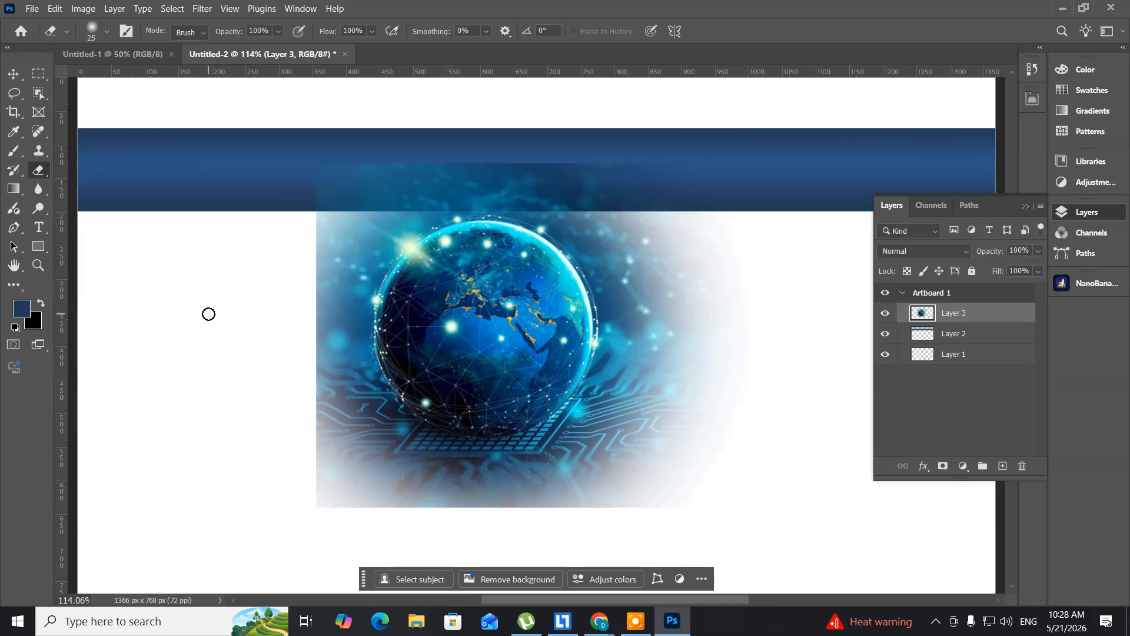
- Softly erase the globe image's left, bottom and top edges with the eraser at size 250
{"action": "key", "text": "bracketright"}
{"action": "key", "text": "bracketright"}
{"action": "key", "text": "bracketright"}
{"action": "key", "text": "bracketright"}
{"action": "key", "text": "bracketright"}
{"action": "key", "text": "bracketright"}
{"action": "key", "text": "bracketright"}
{"action": "key", "text": "bracketright"}
{"action": "key", "text": "bracketright"}
{"action": "key", "text": "bracketright"}
{"action": "key", "text": "bracketright"}
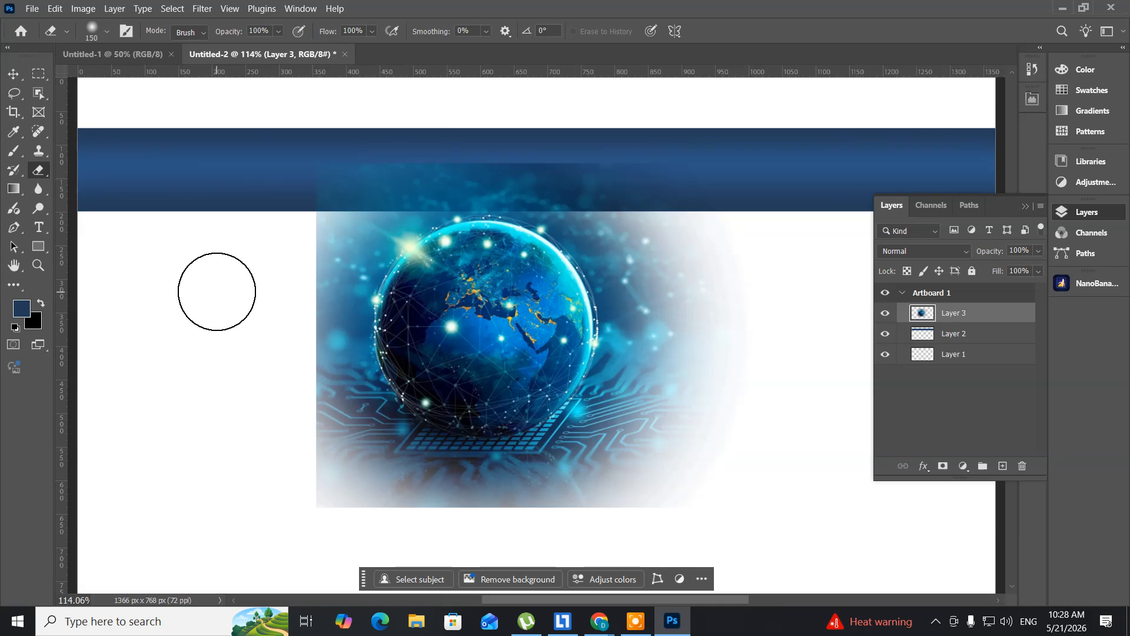
{"action": "key", "text": "bracketright"}
{"action": "key", "text": "bracketright"}
{"action": "key", "text": "bracketright"}
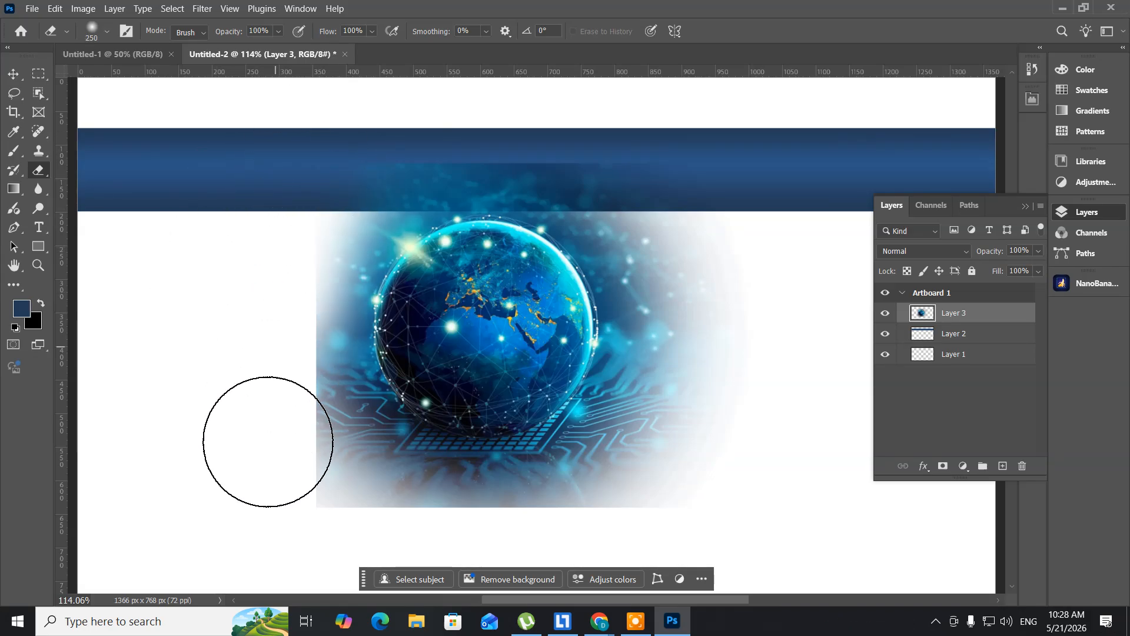
{"action": "mouse_move", "coordinate": [300, 526]}
{"action": "left_mouse_down"}
{"action": "mouse_move", "coordinate": [260, 361]}
{"action": "mouse_move", "coordinate": [260, 240]}
{"action": "left_mouse_up"}
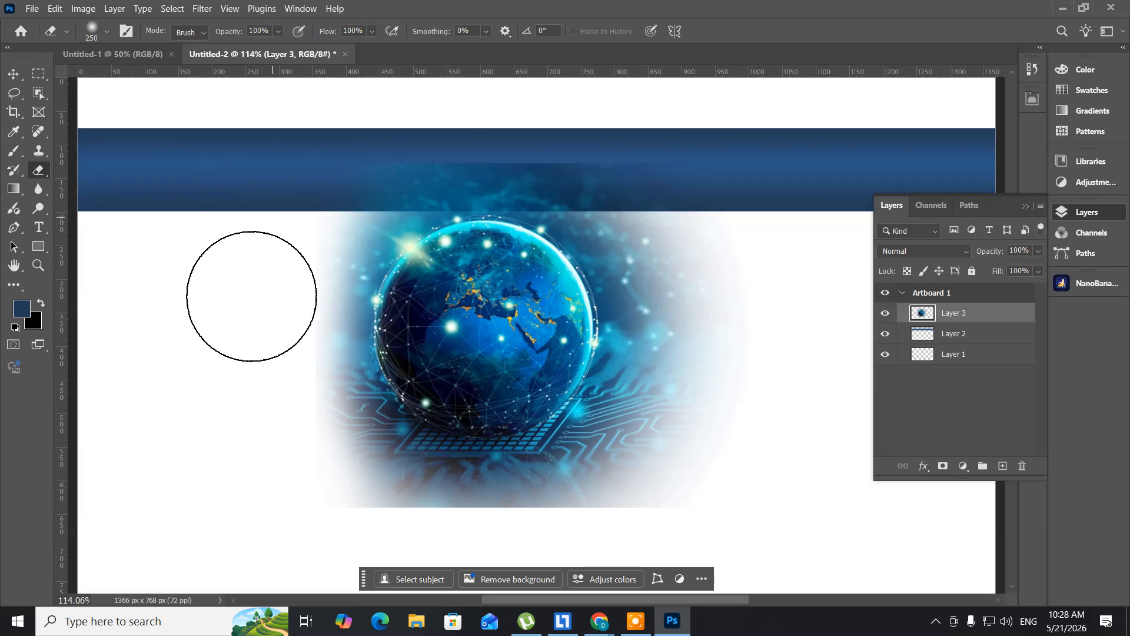
{"action": "mouse_move", "coordinate": [318, 517]}
{"action": "left_mouse_down"}
{"action": "mouse_move", "coordinate": [510, 540]}
{"action": "mouse_move", "coordinate": [593, 528]}
{"action": "mouse_move", "coordinate": [681, 492]}
{"action": "mouse_move", "coordinate": [746, 501]}
{"action": "left_mouse_up"}
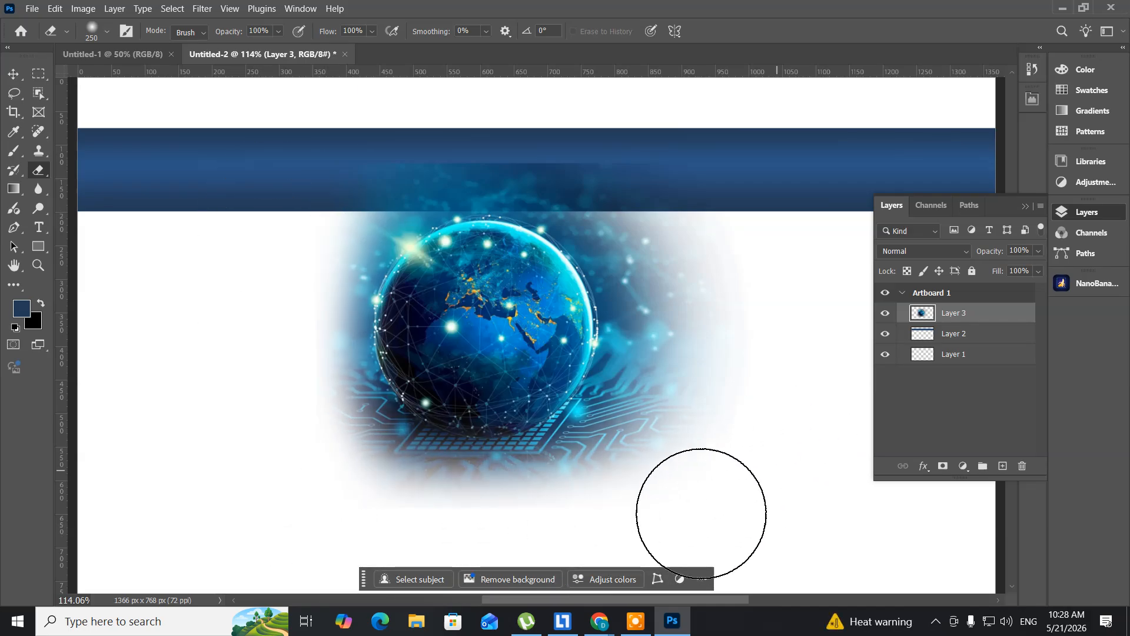
{"action": "left_click_drag", "start_coordinate": [551, 569], "coordinate": [331, 555]}
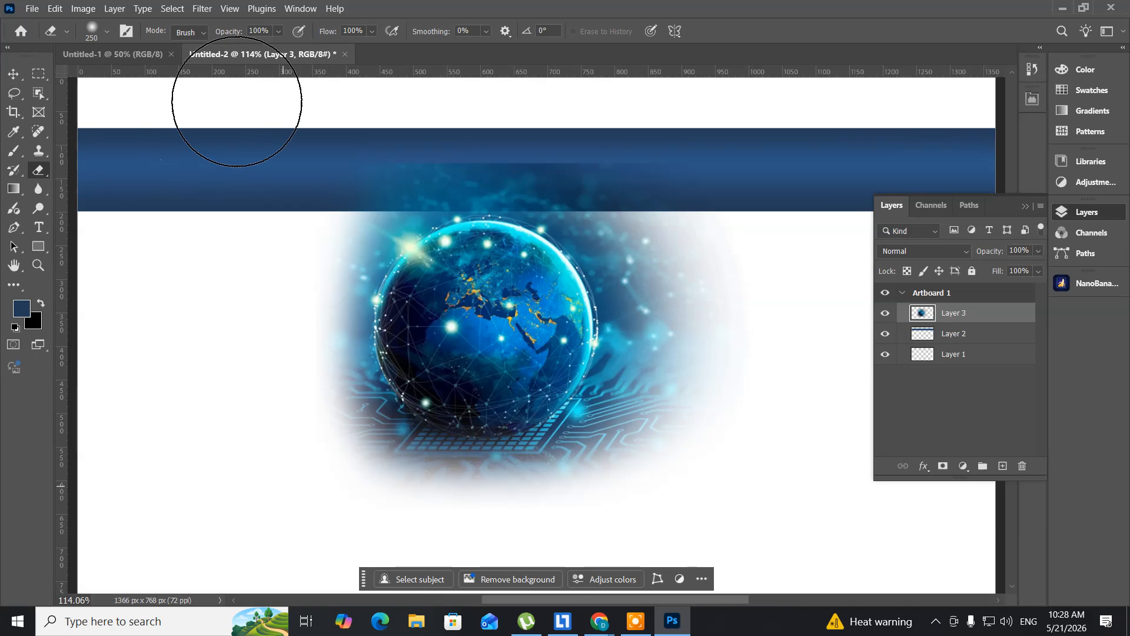
{"action": "mouse_move", "coordinate": [309, 129]}
{"action": "left_mouse_down"}
{"action": "mouse_move", "coordinate": [342, 142]}
{"action": "mouse_move", "coordinate": [637, 149]}
{"action": "mouse_move", "coordinate": [765, 177]}
{"action": "mouse_move", "coordinate": [434, 106]}
{"action": "mouse_move", "coordinate": [341, 97]}
{"action": "left_mouse_up"}
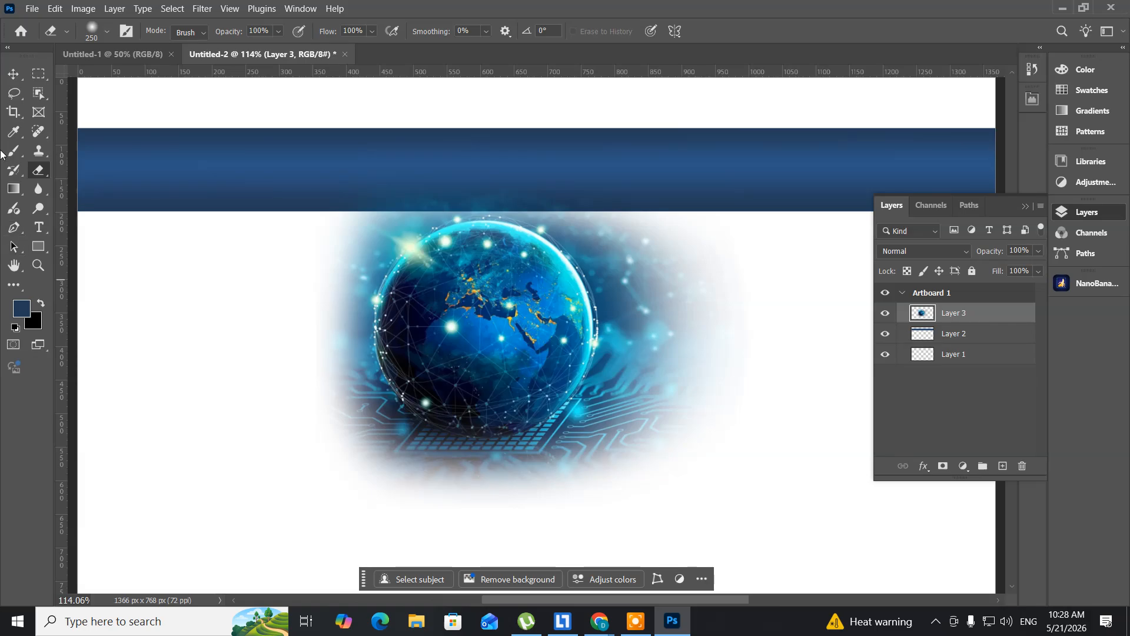
- Scale the faded globe image to about 29% and place it at the left end of the blue band
{"action": "left_click", "coordinate": [12, 74]}
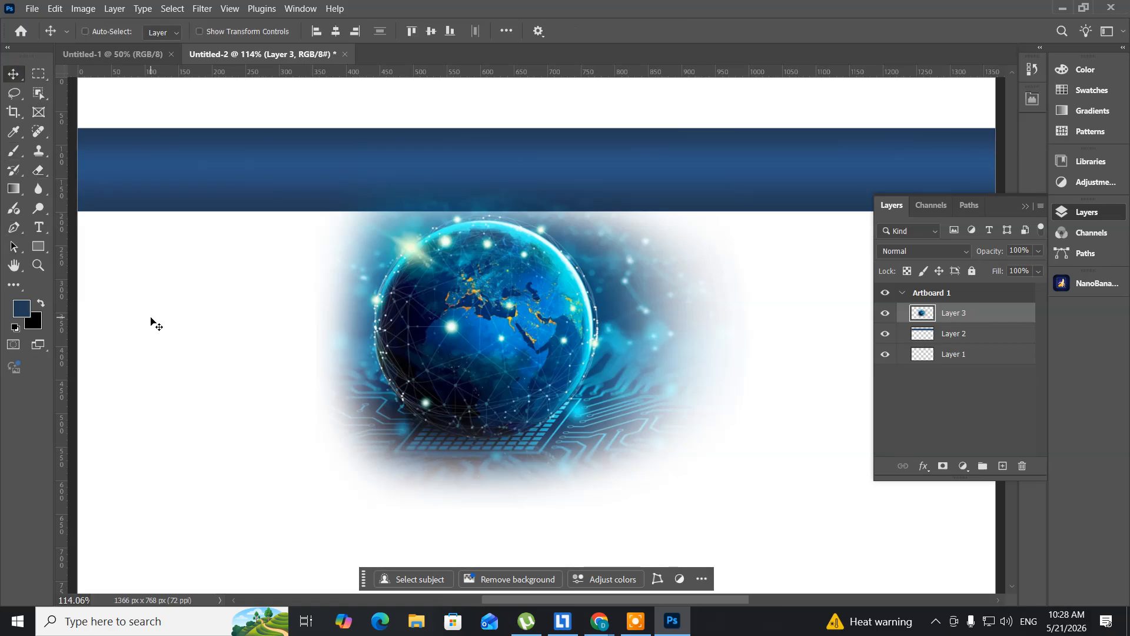
{"action": "key", "text": "ctrl+t"}
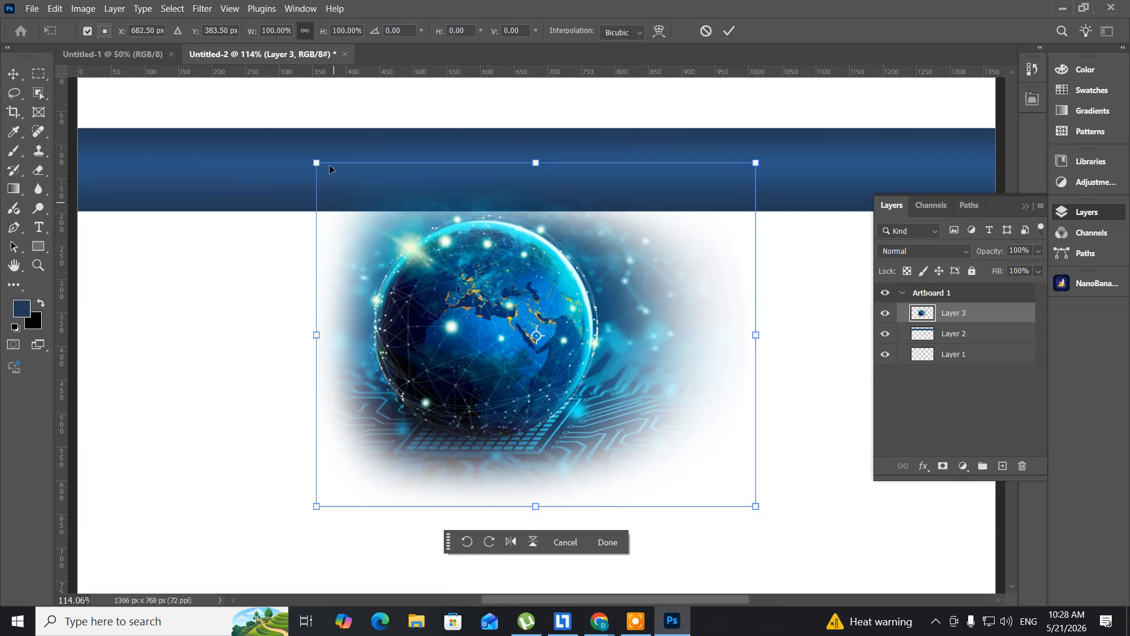
{"action": "left_click_drag", "start_coordinate": [314, 162], "coordinate": [447, 253]}
{"action": "left_click_drag", "start_coordinate": [512, 340], "coordinate": [169, 178]}
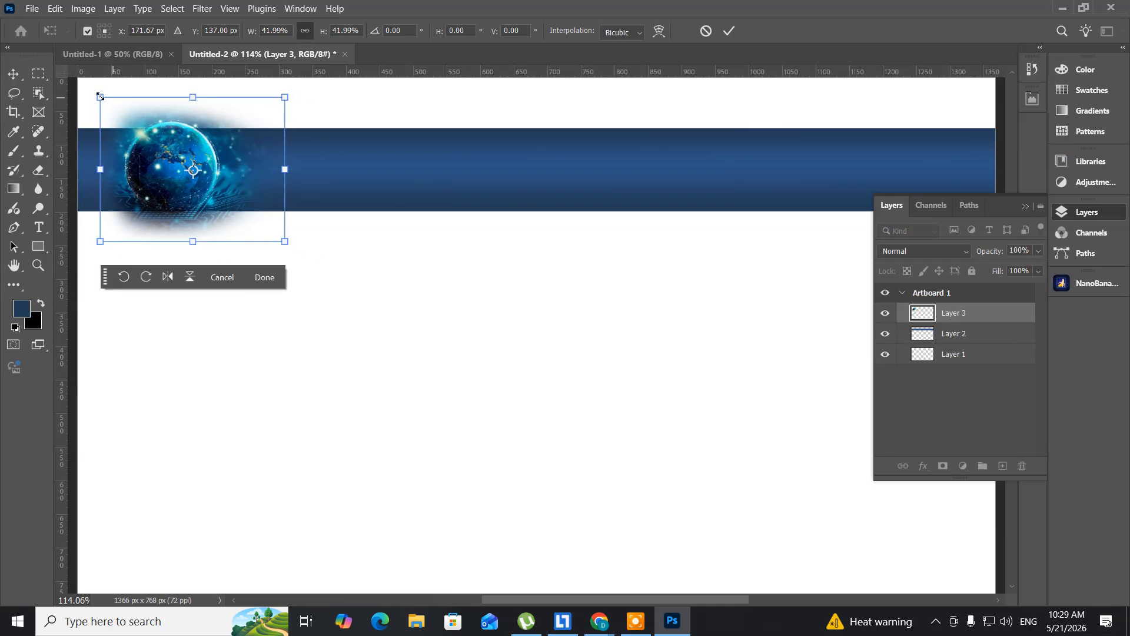
{"action": "left_click_drag", "start_coordinate": [99, 96], "coordinate": [133, 111]}
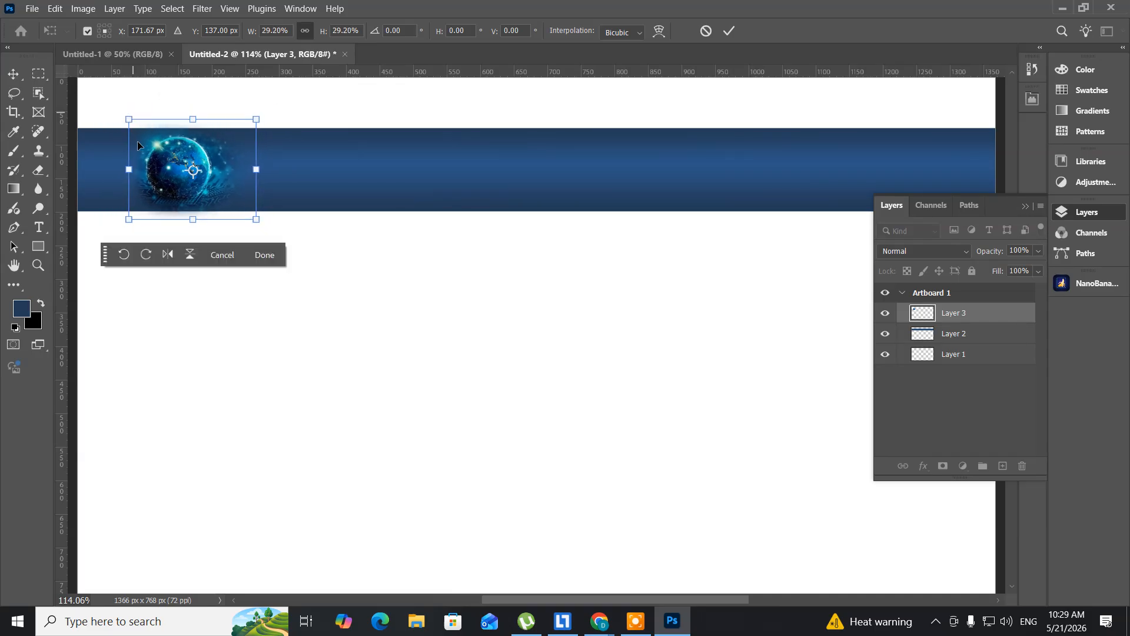
{"action": "key", "text": "Return"}
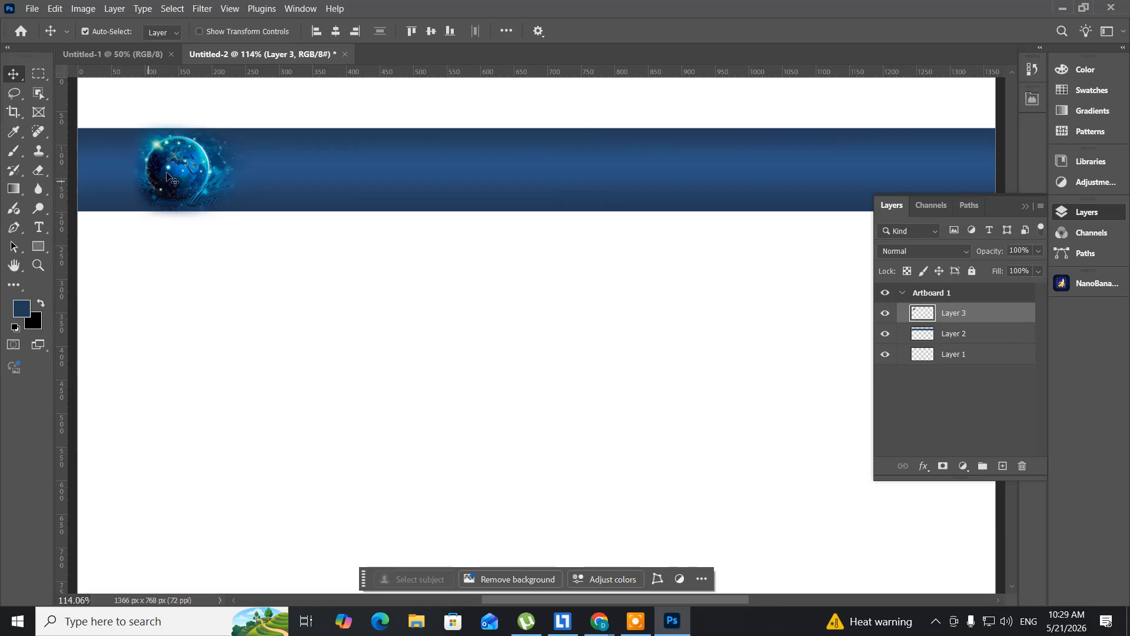
{"action": "left_click_drag", "start_coordinate": [171, 173], "coordinate": [394, 200]}
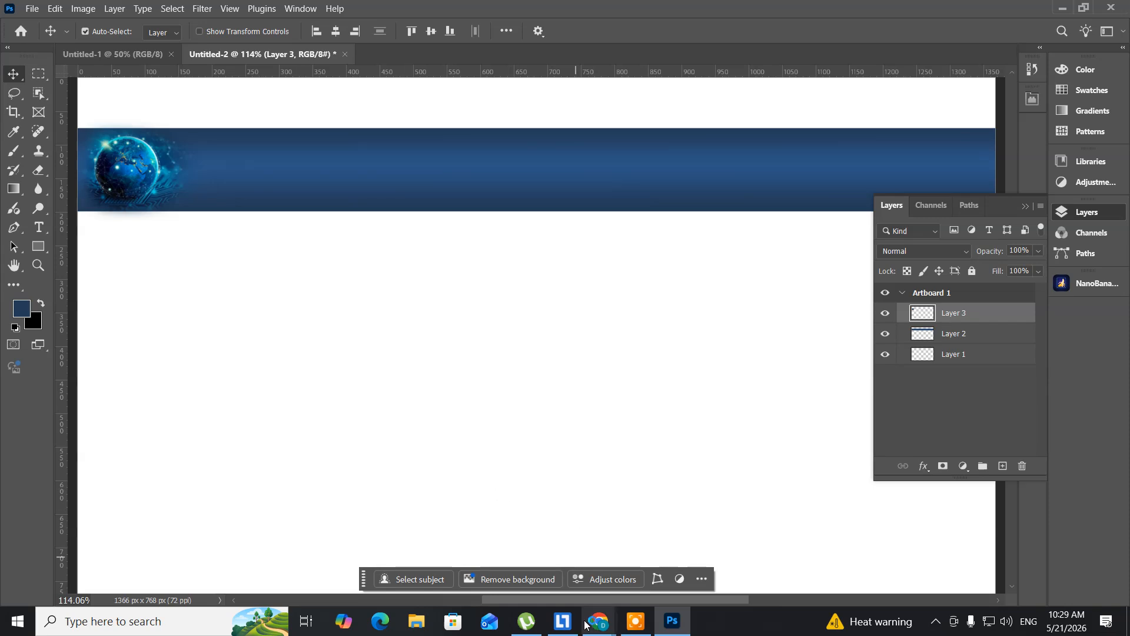
- Switch to Chrome, return to the "technology images" results and browse them for another picture
{"action": "mouse_move", "coordinate": [596, 629]}
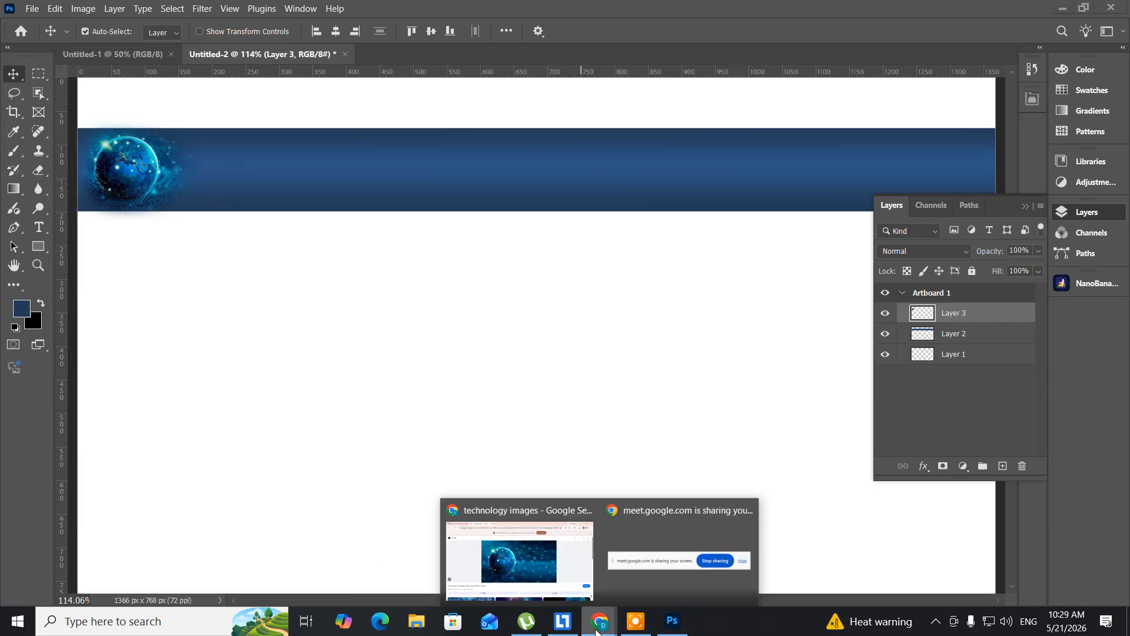
{"action": "left_click", "coordinate": [532, 585]}
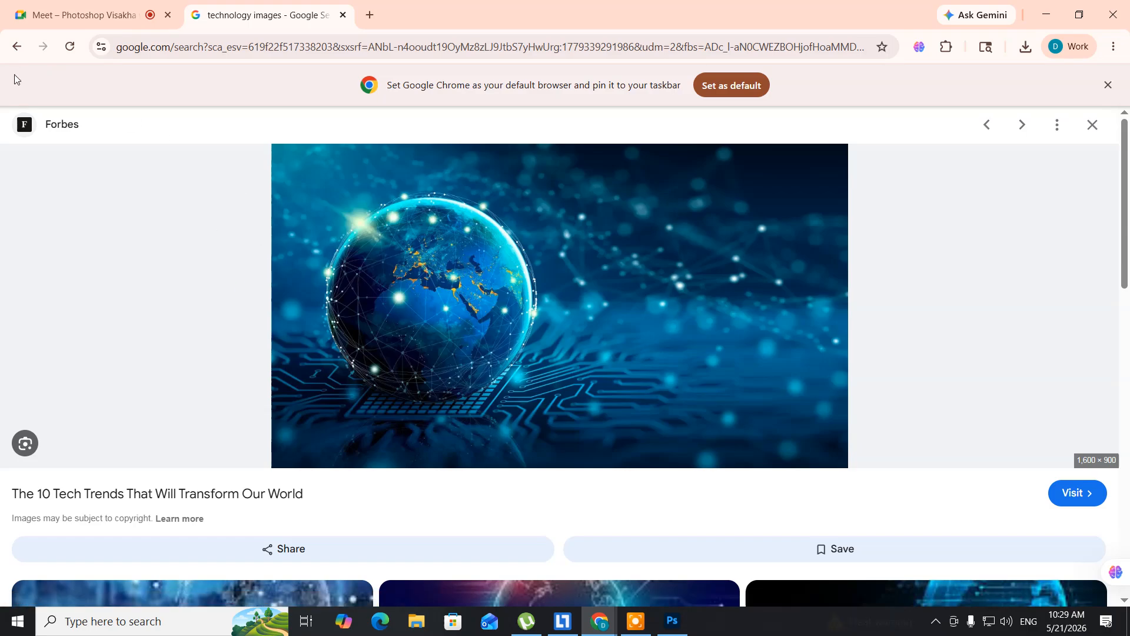
{"action": "left_click", "coordinate": [17, 47]}
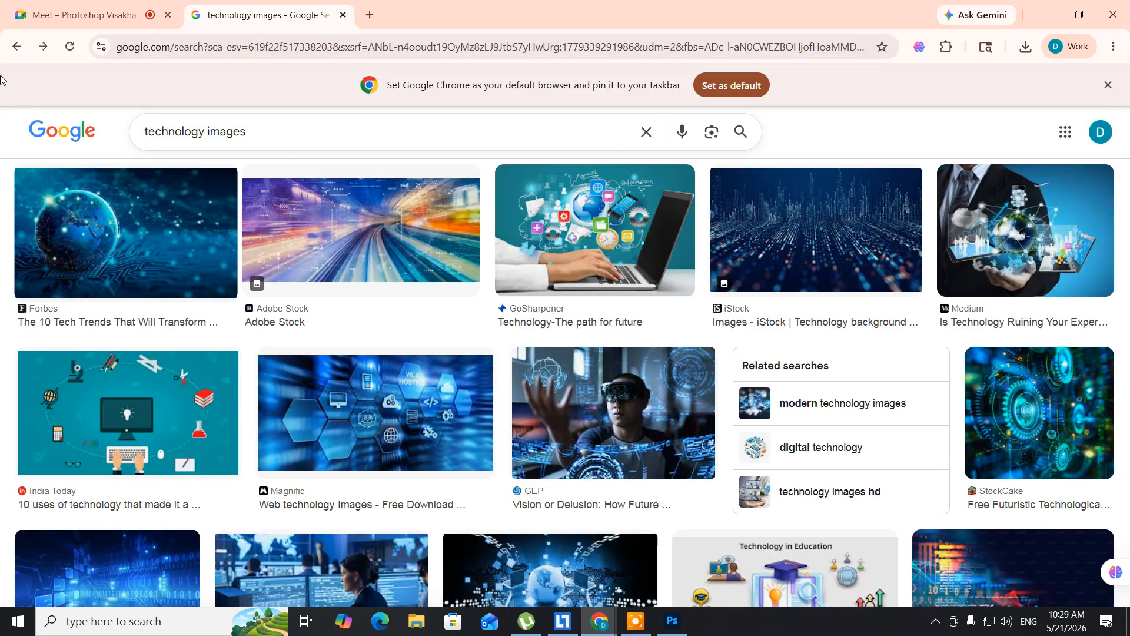
{"action": "scroll", "coordinate": [361, 365], "scroll_direction": "down", "scroll_amount": 6}
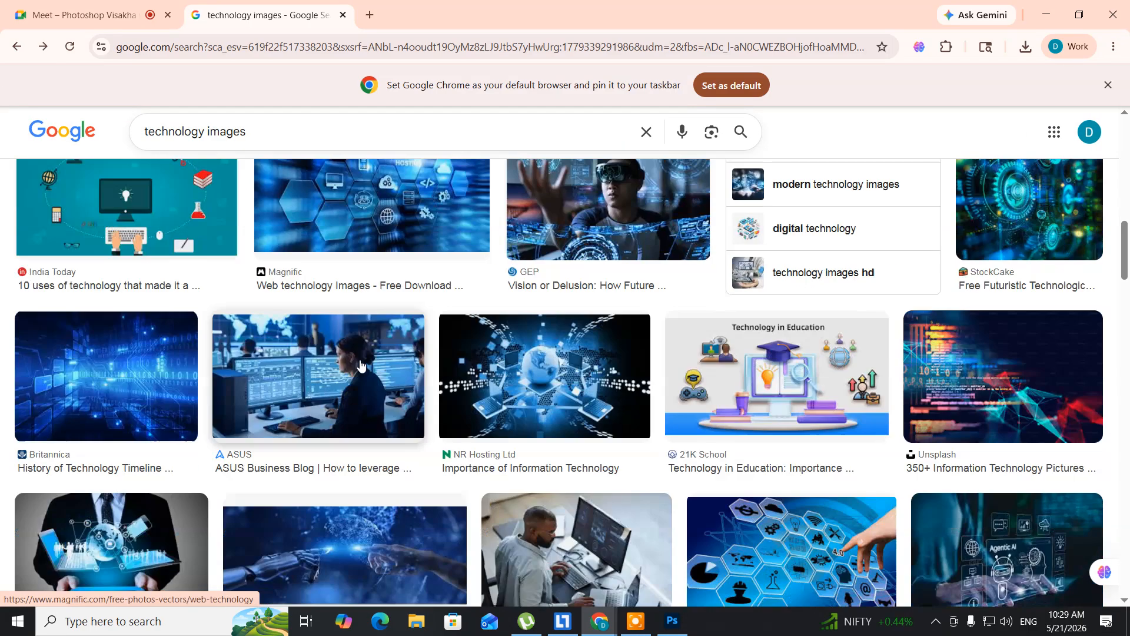
{"action": "scroll", "coordinate": [361, 366], "scroll_direction": "down", "scroll_amount": 5}
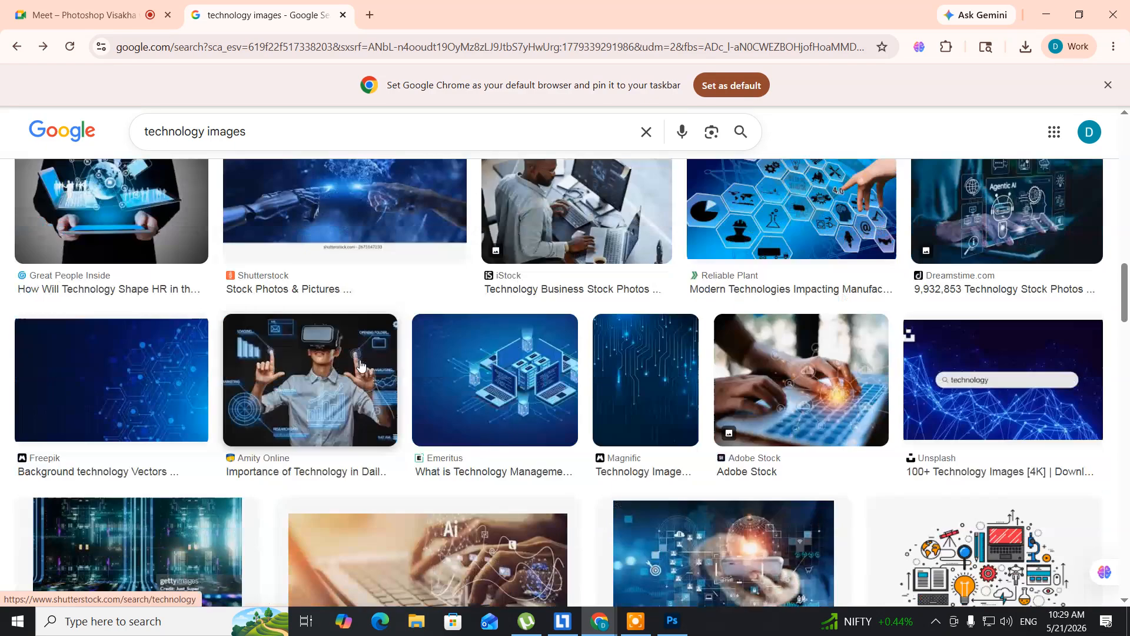
{"action": "scroll", "coordinate": [361, 365], "scroll_direction": "down", "scroll_amount": 5}
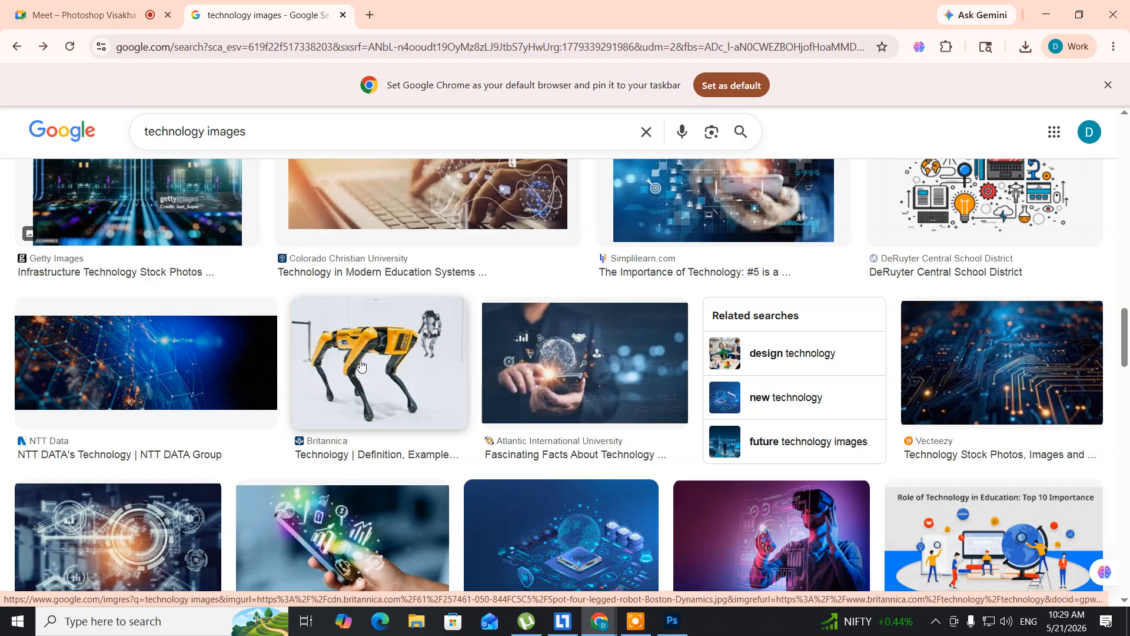
{"action": "scroll", "coordinate": [361, 365], "scroll_direction": "down", "scroll_amount": 5}
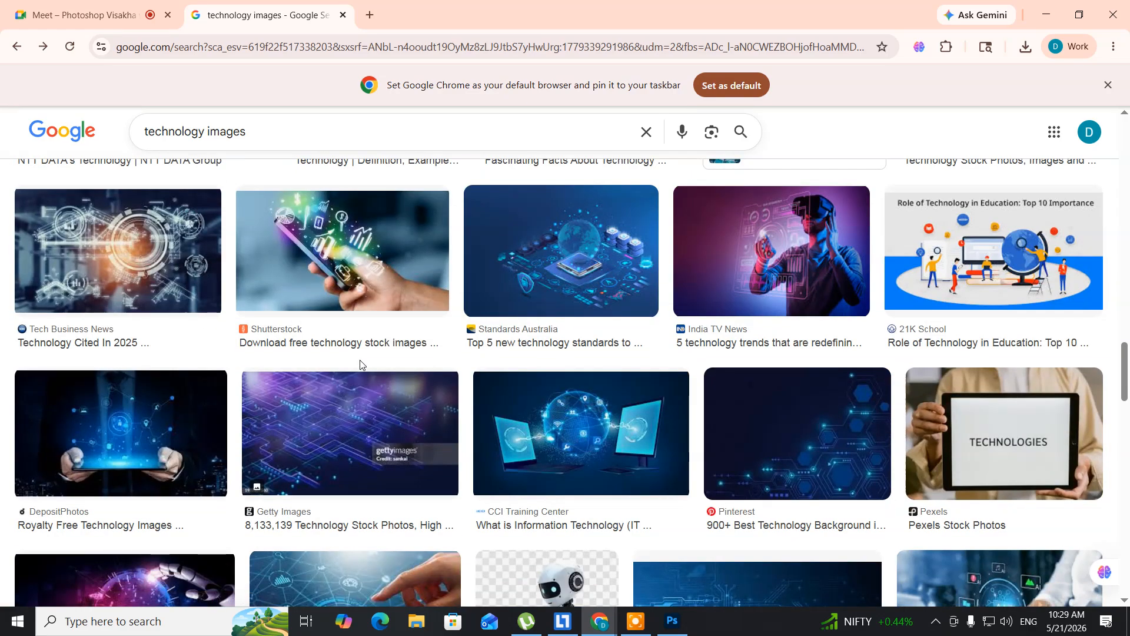
{"action": "scroll", "coordinate": [361, 366], "scroll_direction": "down", "scroll_amount": 3}
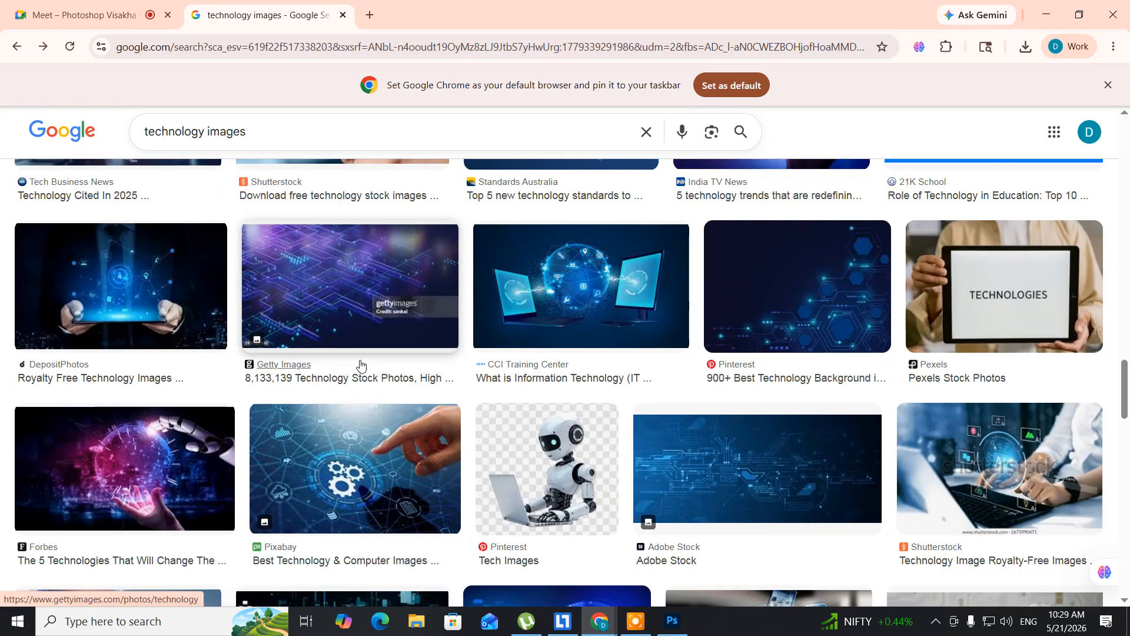
{"action": "scroll", "coordinate": [361, 365], "scroll_direction": "down", "scroll_amount": 1}
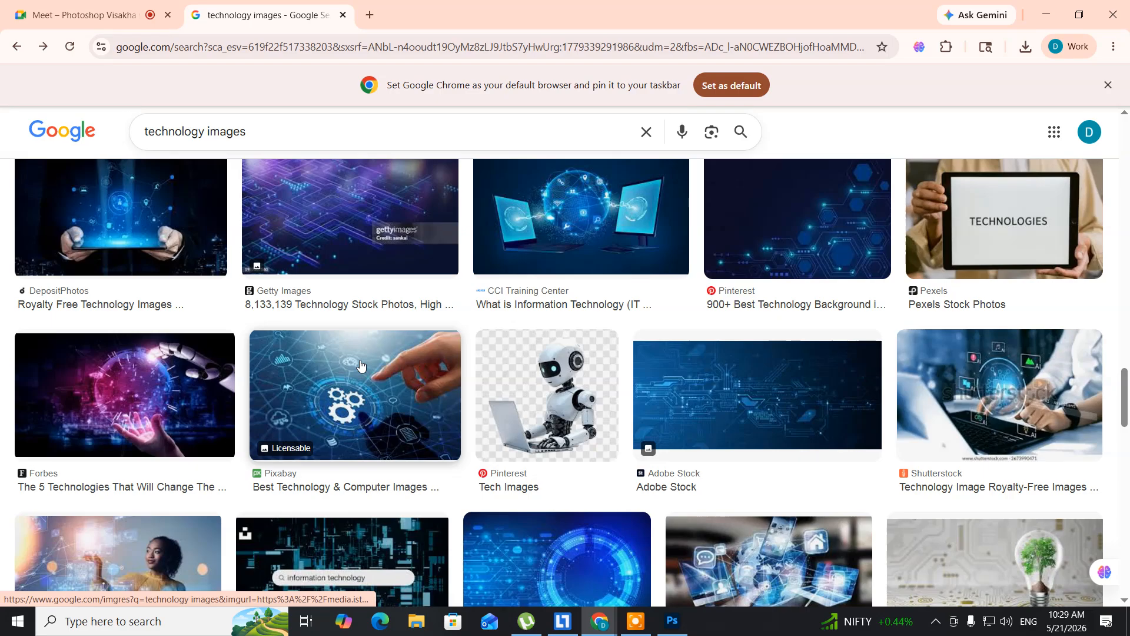
{"action": "scroll", "coordinate": [361, 365], "scroll_direction": "down", "scroll_amount": 5}
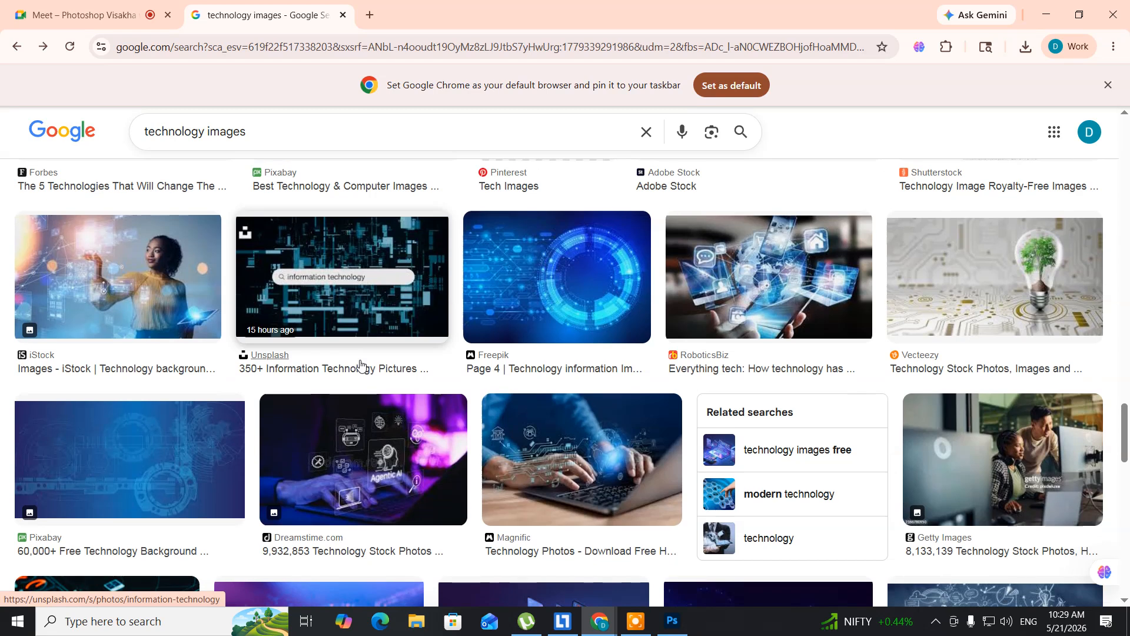
{"action": "scroll", "coordinate": [361, 366], "scroll_direction": "down", "scroll_amount": 5}
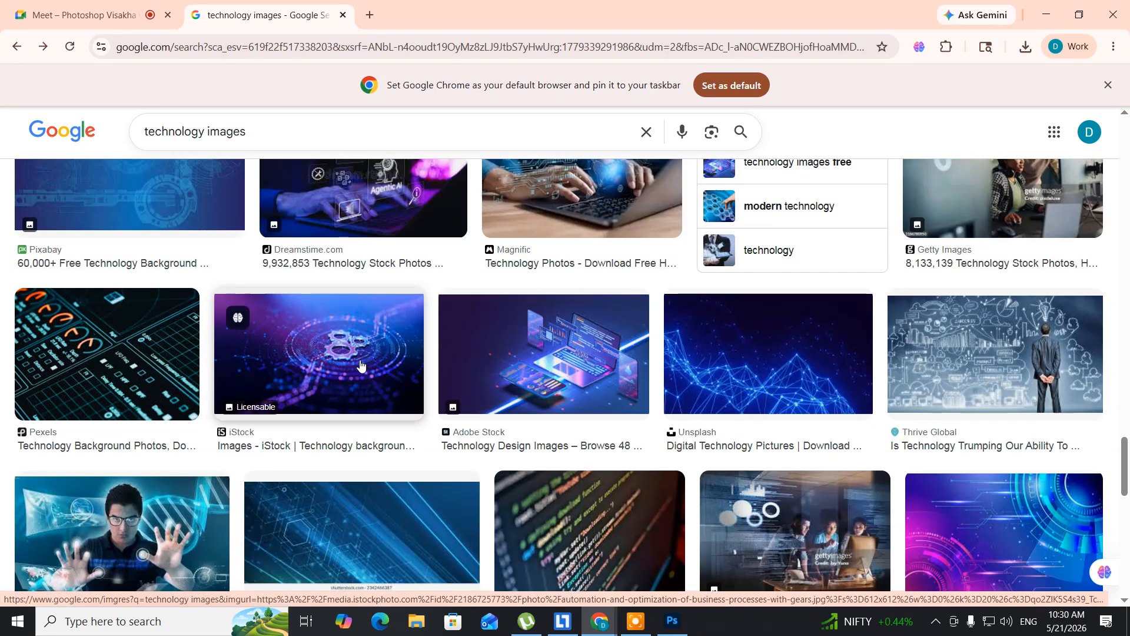
{"action": "scroll", "coordinate": [360, 366], "scroll_direction": "down", "scroll_amount": 4}
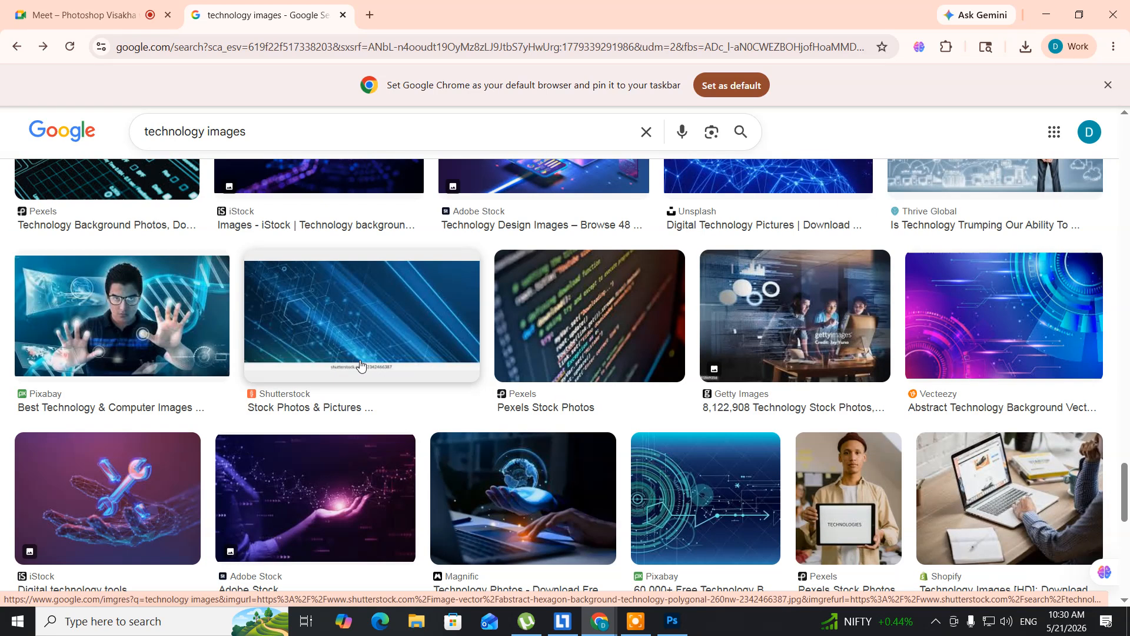
{"action": "scroll", "coordinate": [361, 366], "scroll_direction": "down", "scroll_amount": 4}
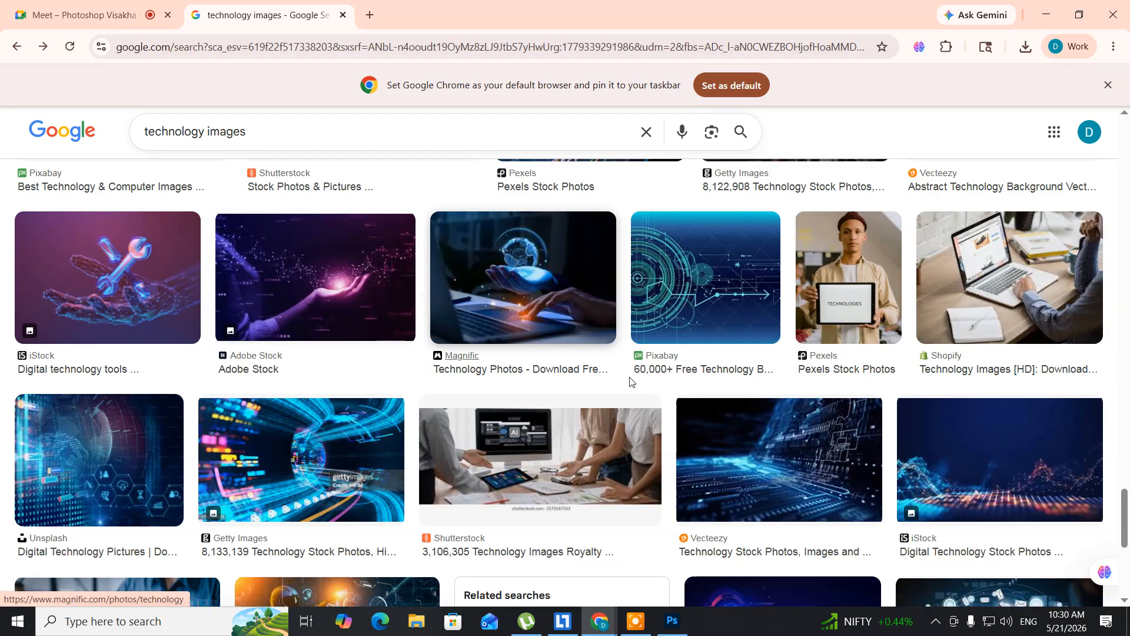
- Open the dark blue circuit-board image from Vecteezy and save it to the Desktop as a JPG under its suggested name
{"action": "left_click", "coordinate": [736, 452]}
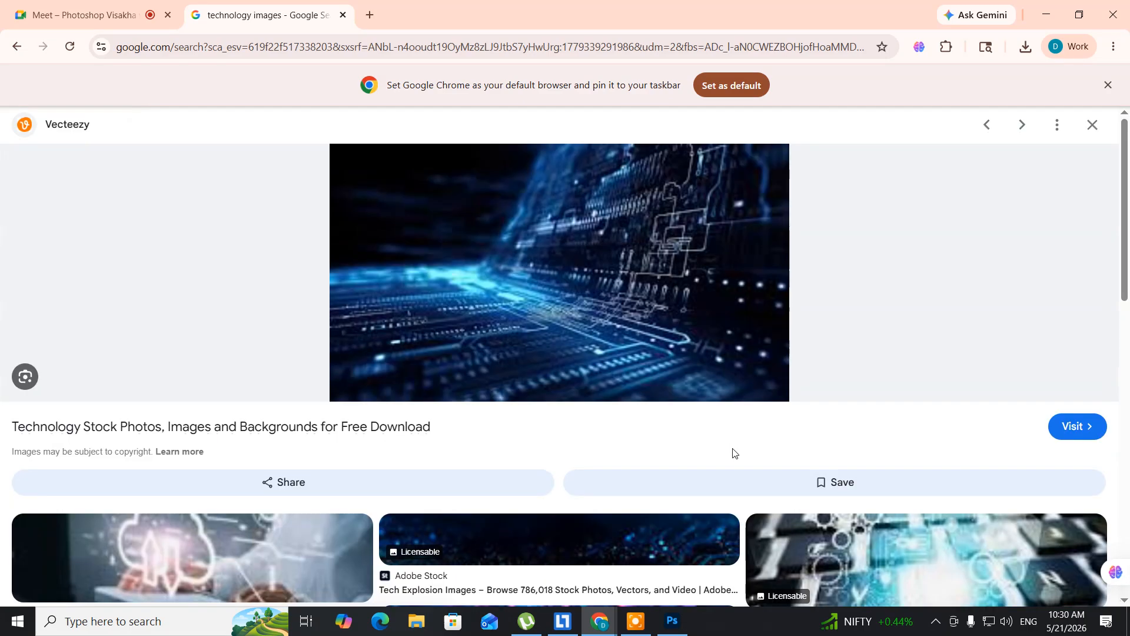
{"action": "right_click", "coordinate": [366, 209]}
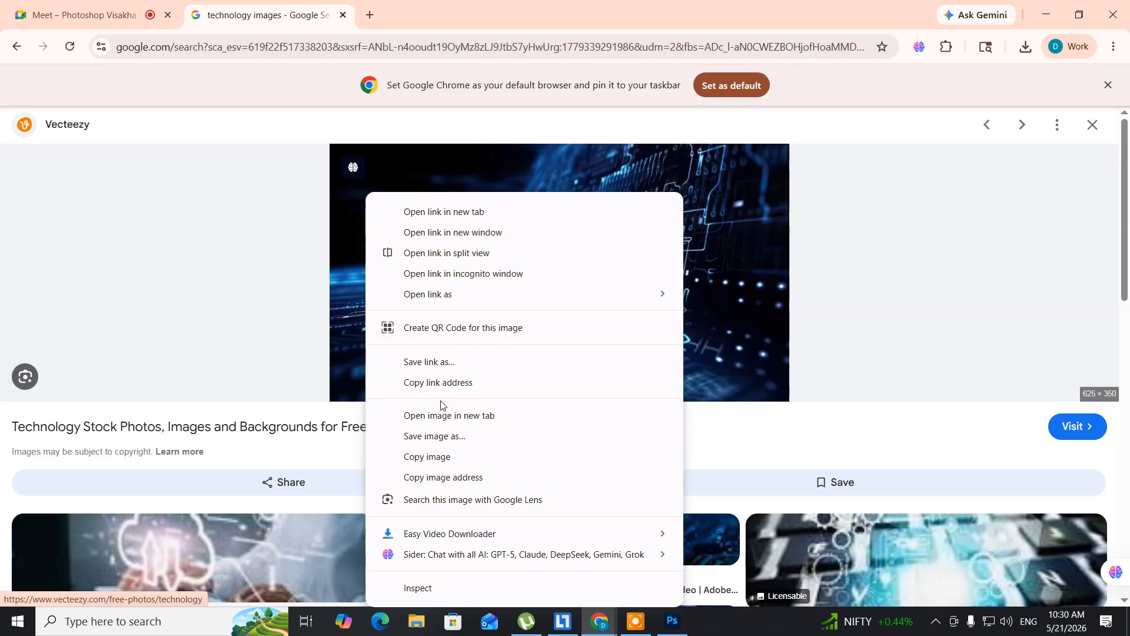
{"action": "left_click", "coordinate": [436, 436]}
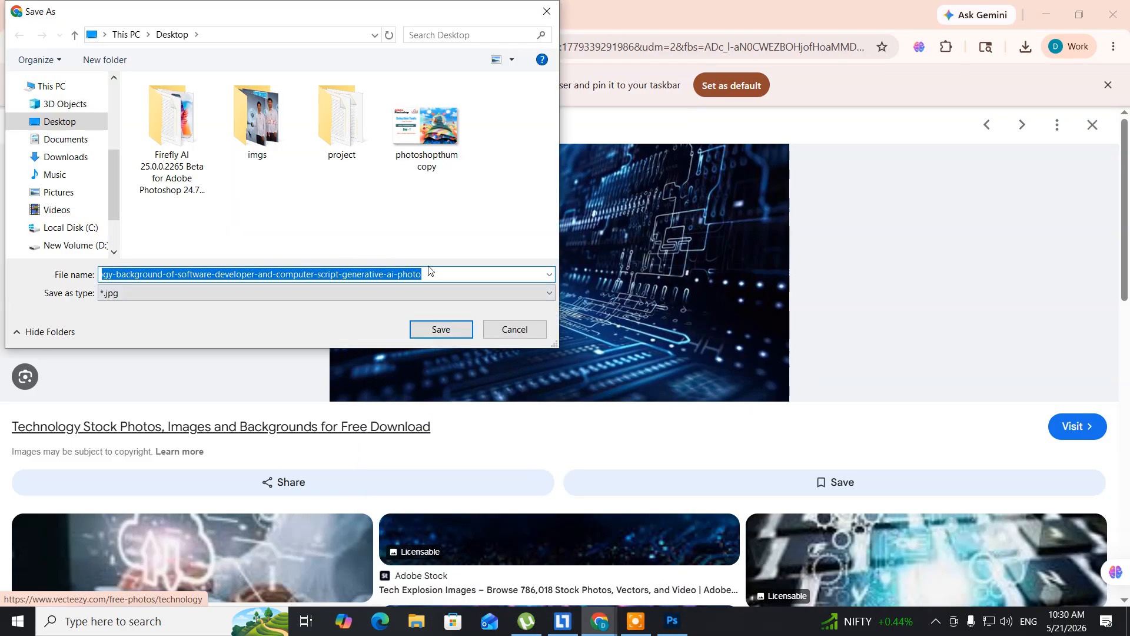
{"action": "left_click", "coordinate": [444, 337]}
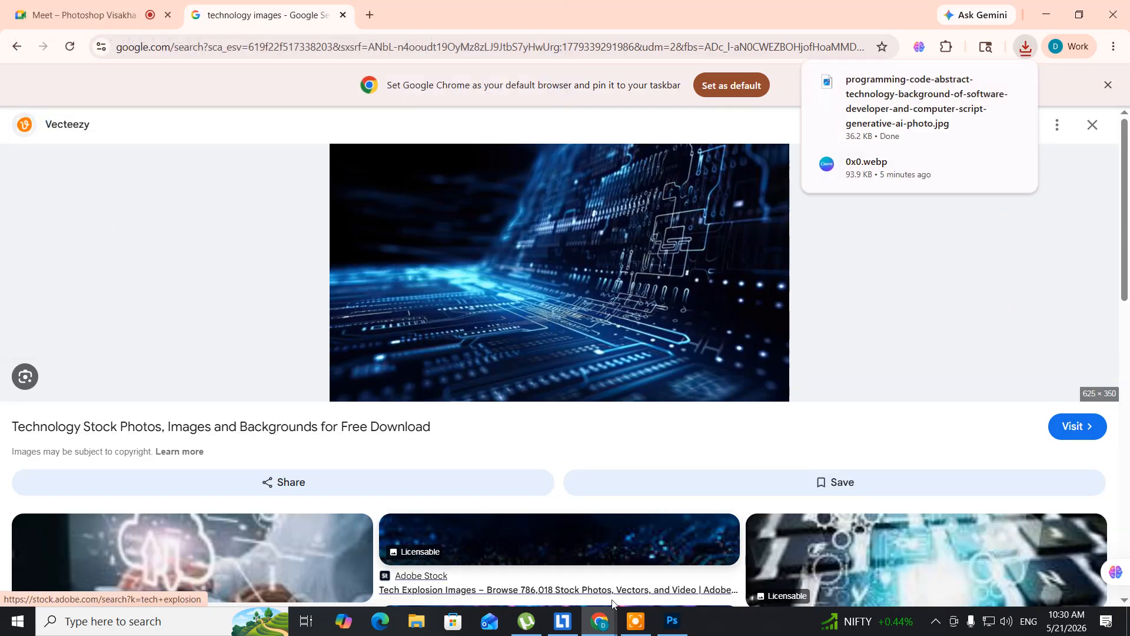
- Switch to Photoshop and open the downloaded programming-code abstract-technology JPG from the Desktop
{"action": "left_click", "coordinate": [672, 622]}
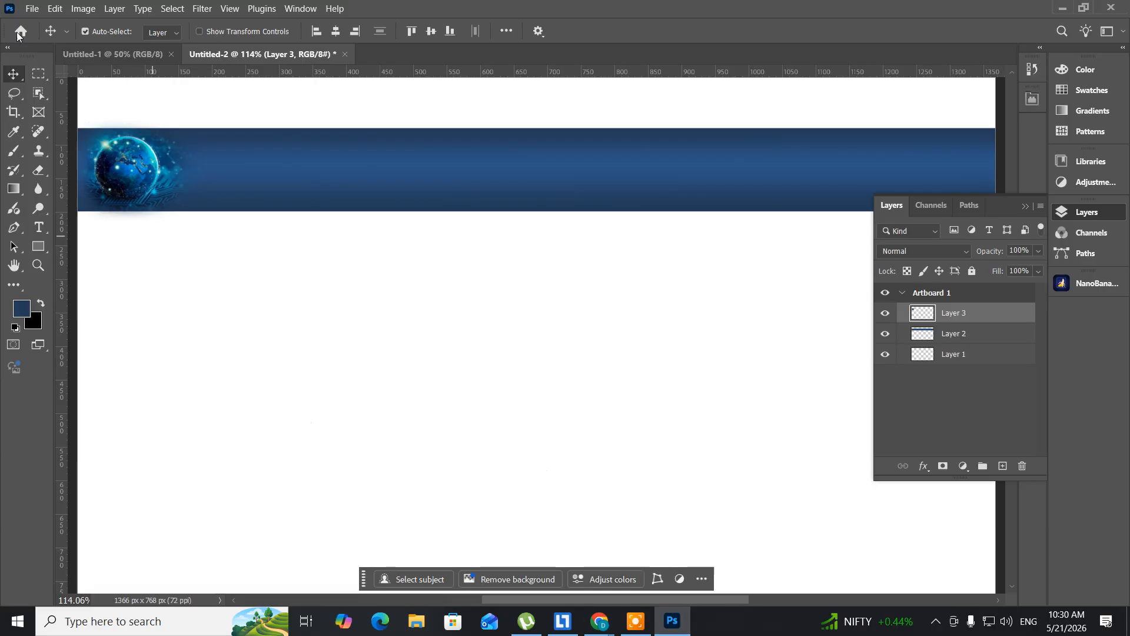
{"action": "left_click", "coordinate": [37, 8]}
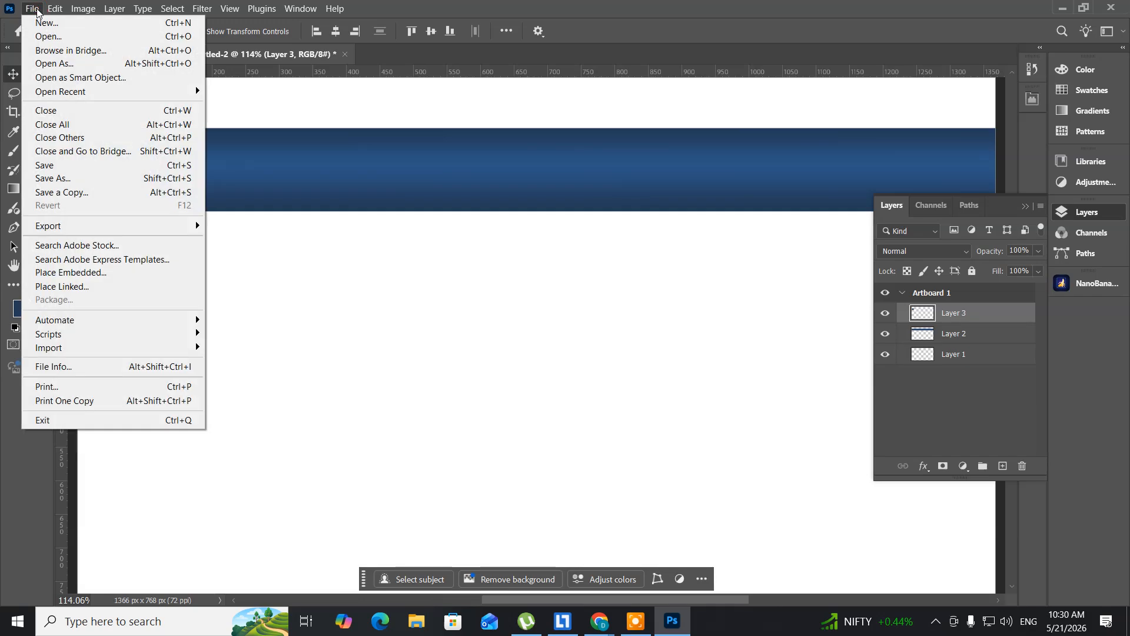
{"action": "left_click", "coordinate": [38, 37]}
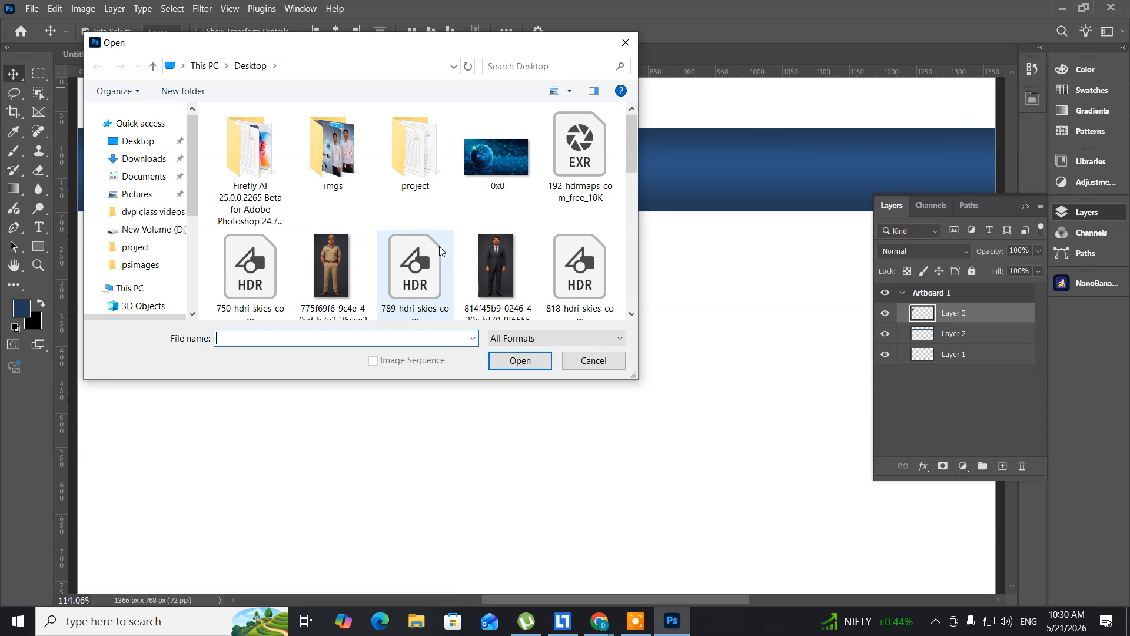
{"action": "scroll", "coordinate": [440, 246], "scroll_direction": "down", "scroll_amount": 2}
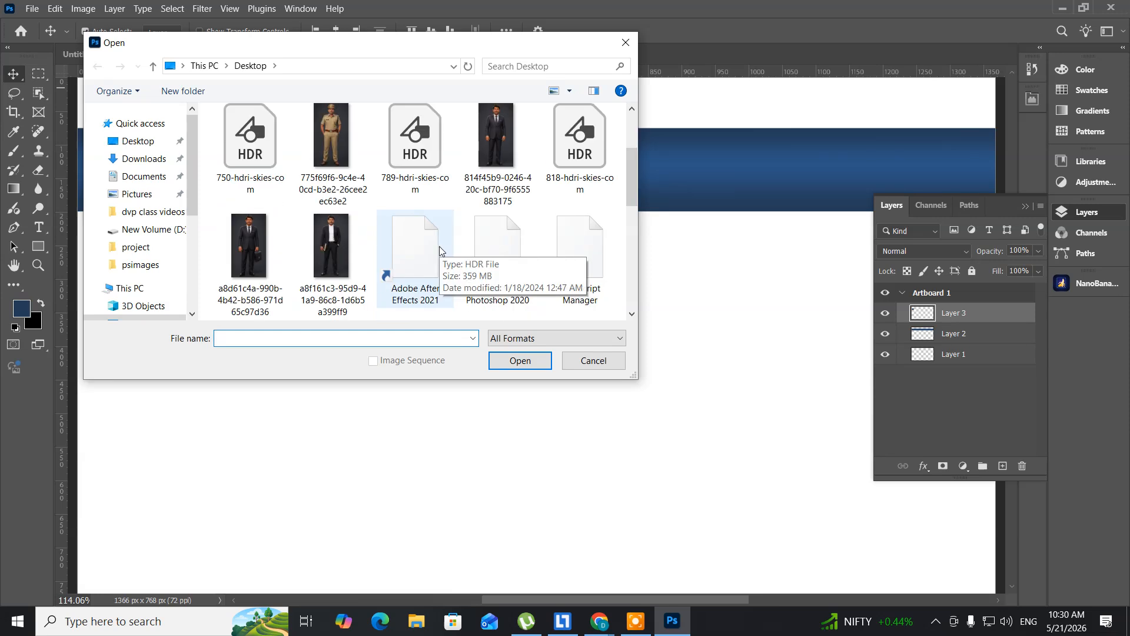
{"action": "scroll", "coordinate": [440, 246], "scroll_direction": "down", "scroll_amount": 2}
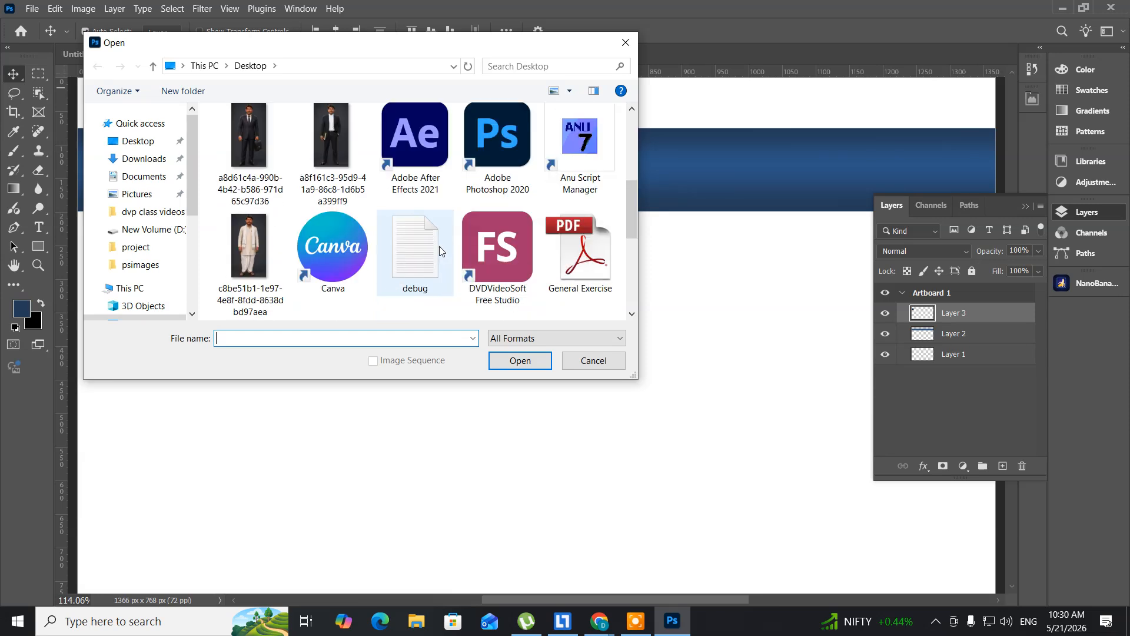
{"action": "scroll", "coordinate": [440, 247], "scroll_direction": "down", "scroll_amount": 5}
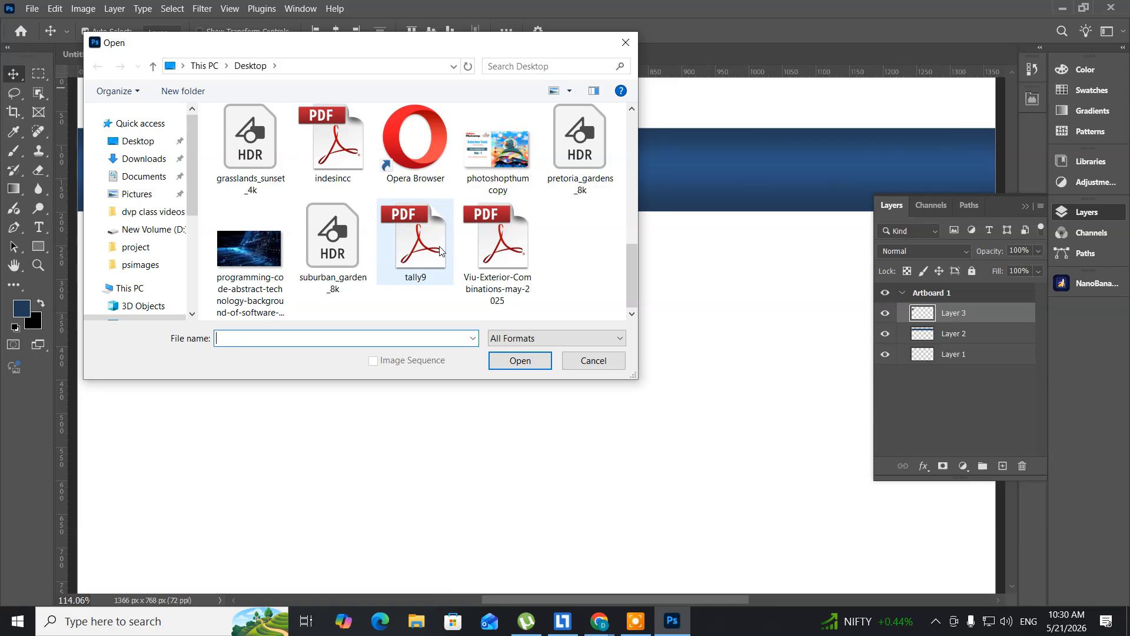
{"action": "left_click", "coordinate": [244, 245]}
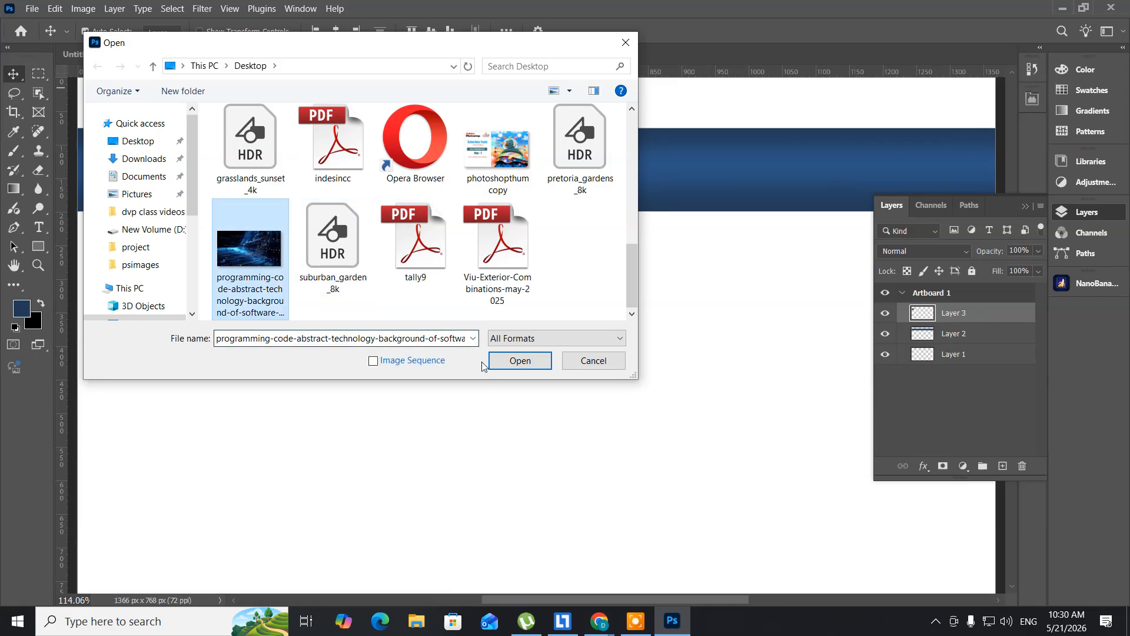
{"action": "left_click", "coordinate": [500, 365]}
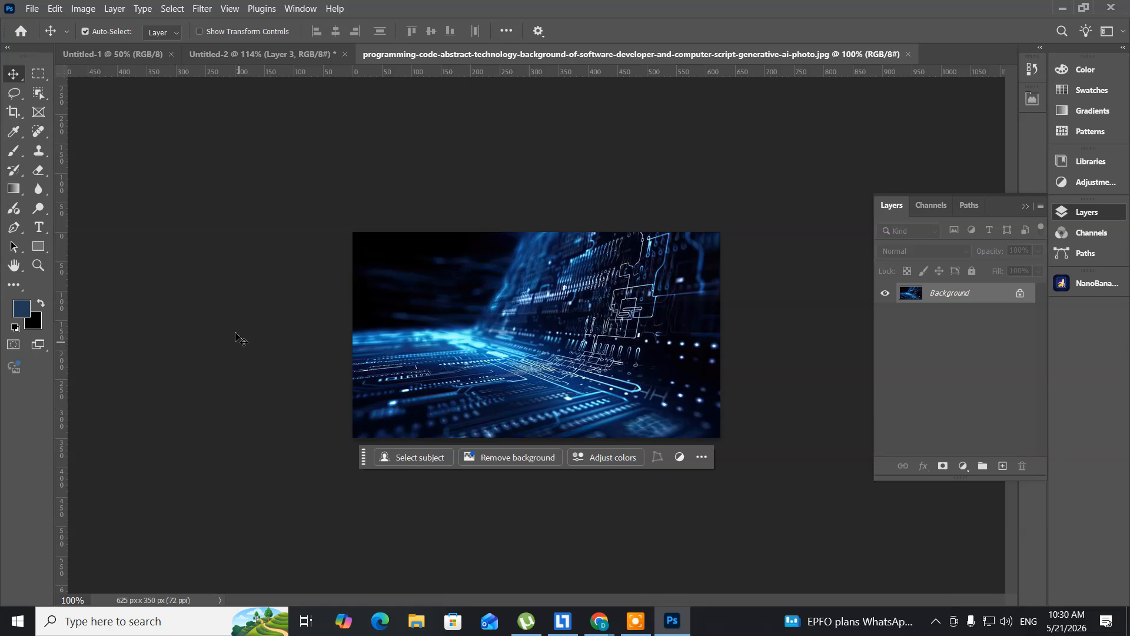
- Select the central part of the circuit-board image with a rectangular marquee feathered by 50 px
{"action": "left_click", "coordinate": [39, 75]}
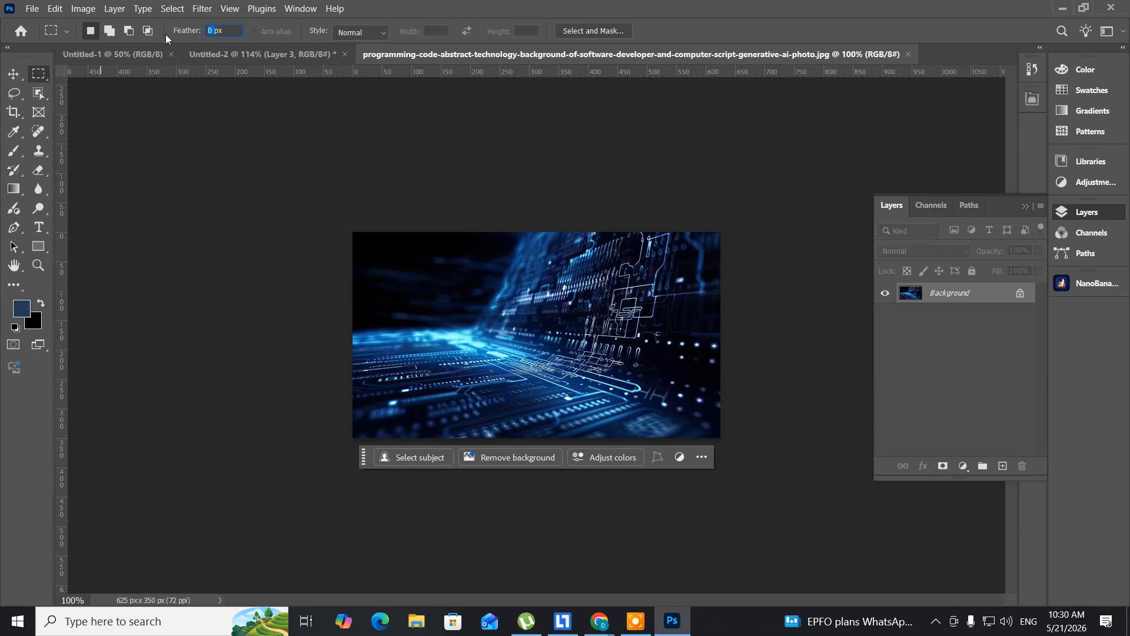
{"action": "type", "text": "50"}
{"action": "key", "text": "Return"}
{"action": "left_click_drag", "start_coordinate": [417, 285], "coordinate": [621, 388]}
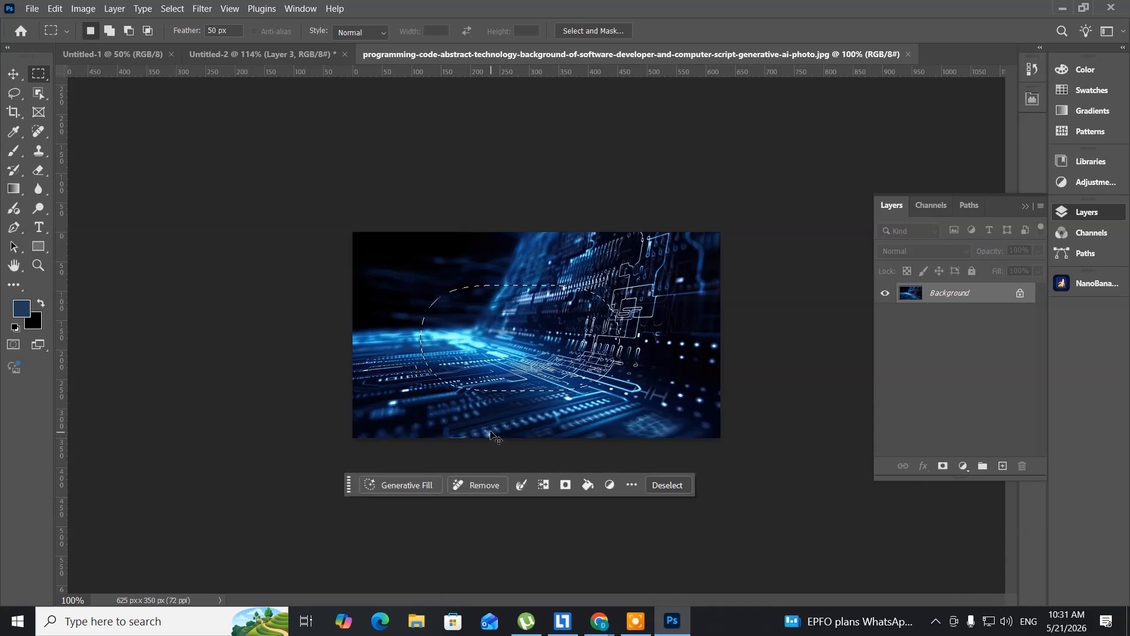
- Copy the feathered circuit-board selection into Untitled-2 and softly erase its bottom edge with the eraser at size 250
{"action": "left_click", "coordinate": [270, 57]}
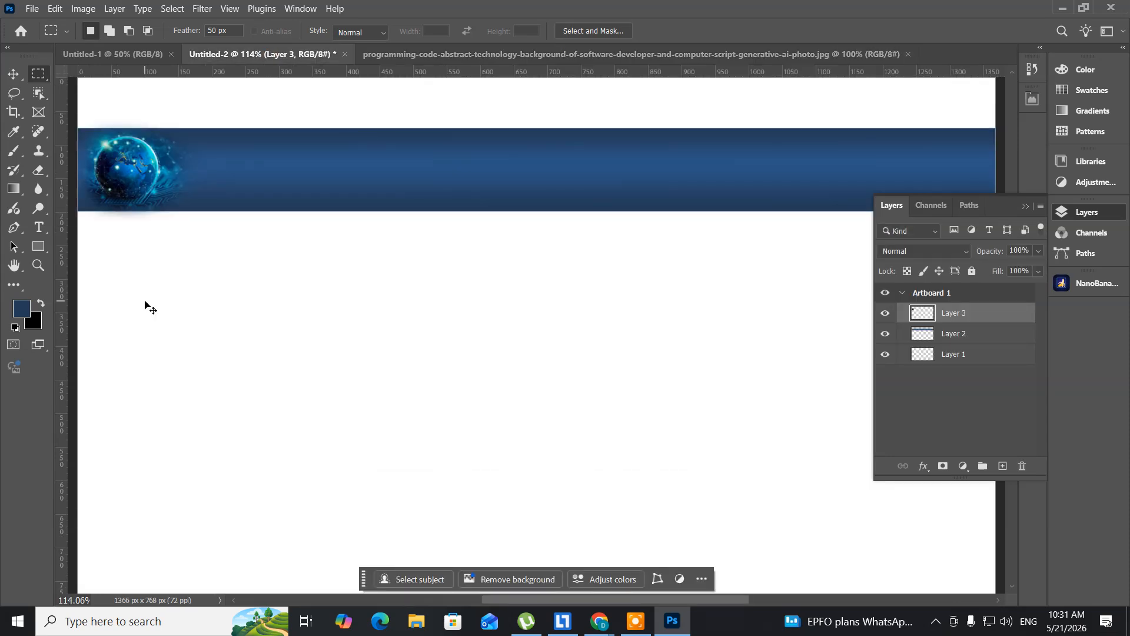
{"action": "key", "text": "ctrl+v"}
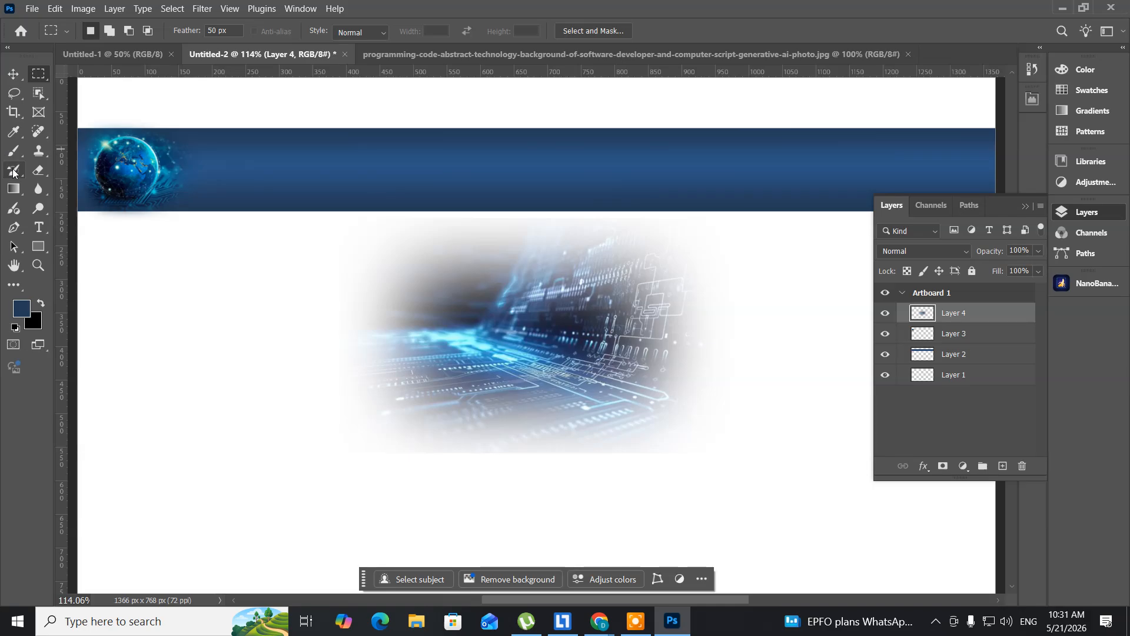
{"action": "left_click", "coordinate": [39, 170]}
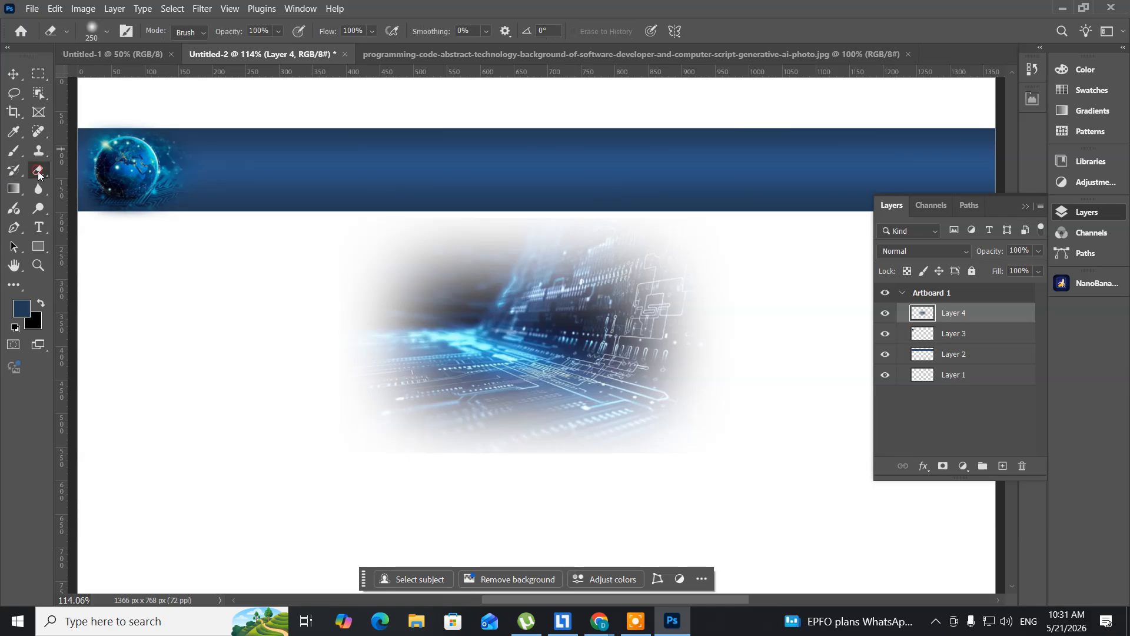
{"action": "mouse_move", "coordinate": [338, 463]}
{"action": "left_mouse_down"}
{"action": "mouse_move", "coordinate": [458, 488]}
{"action": "mouse_move", "coordinate": [566, 490]}
{"action": "mouse_move", "coordinate": [811, 470]}
{"action": "mouse_move", "coordinate": [679, 467]}
{"action": "mouse_move", "coordinate": [357, 504]}
{"action": "mouse_move", "coordinate": [227, 489]}
{"action": "mouse_move", "coordinate": [156, 444]}
{"action": "left_mouse_up"}
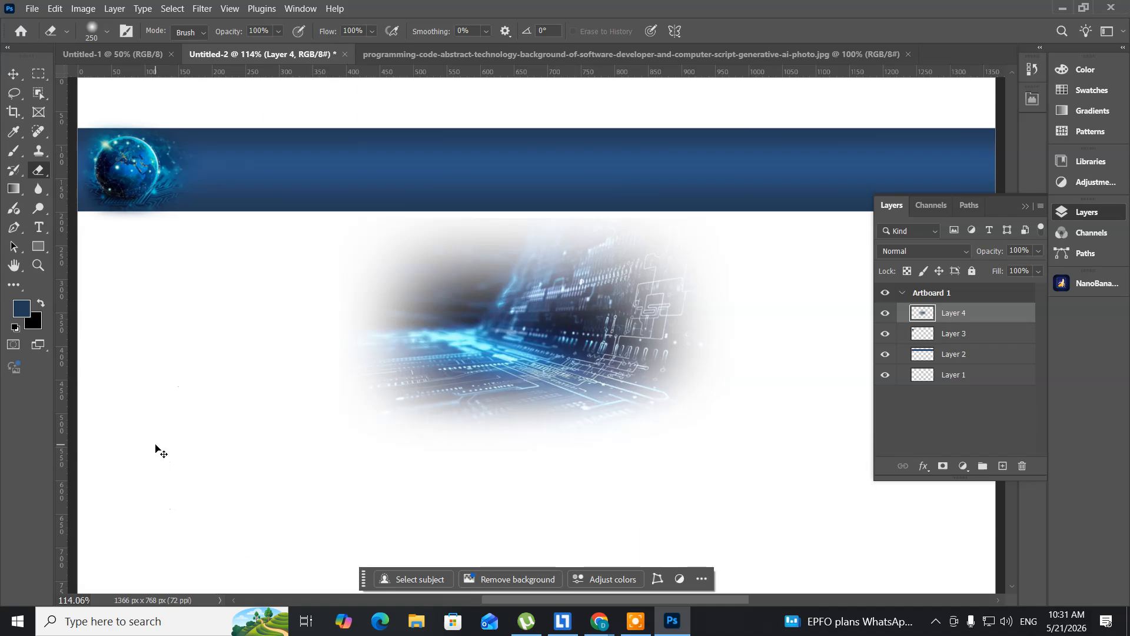
- Scale the circuit-board image to about 36% and place it at the right end of the blue band
{"action": "key", "text": "ctrl+t"}
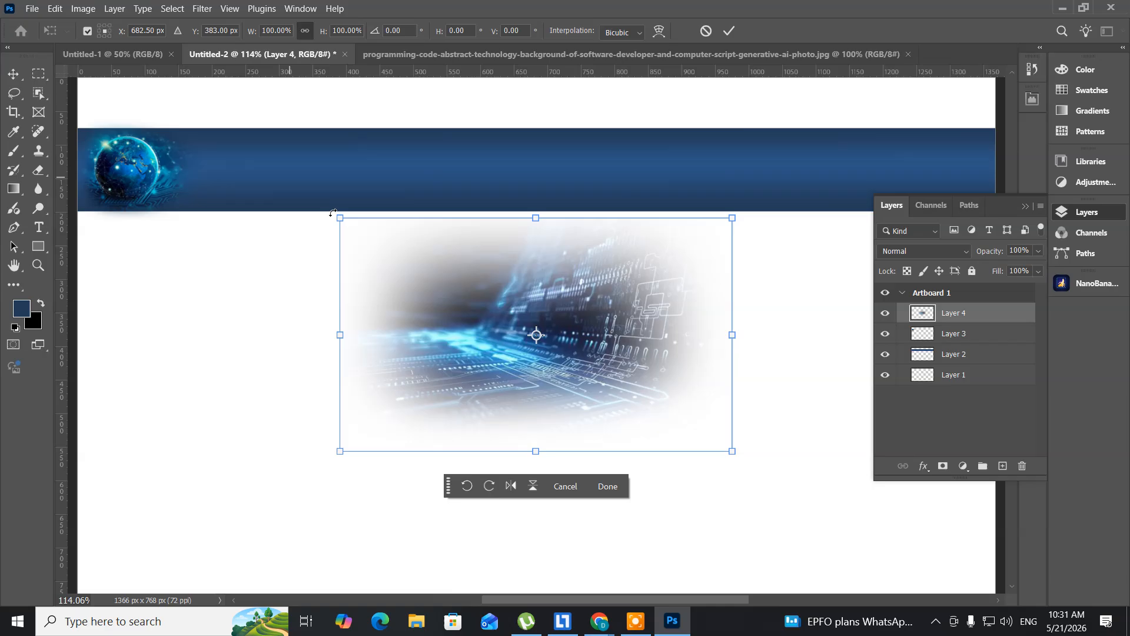
{"action": "left_click_drag", "start_coordinate": [338, 219], "coordinate": [415, 268]}
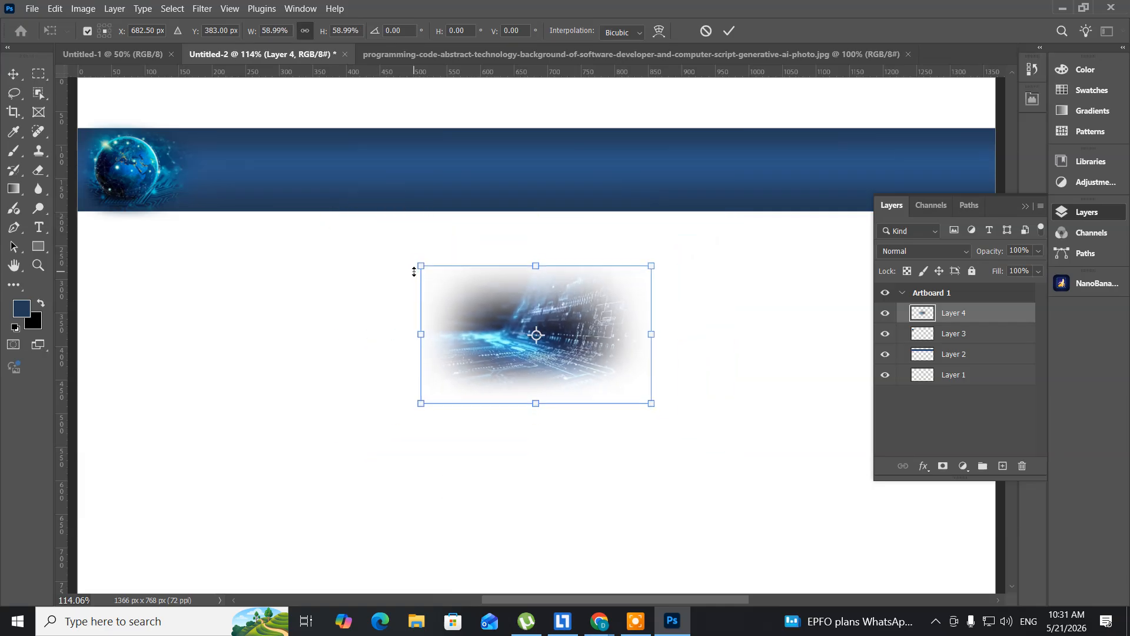
{"action": "left_click_drag", "start_coordinate": [496, 349], "coordinate": [651, 170]}
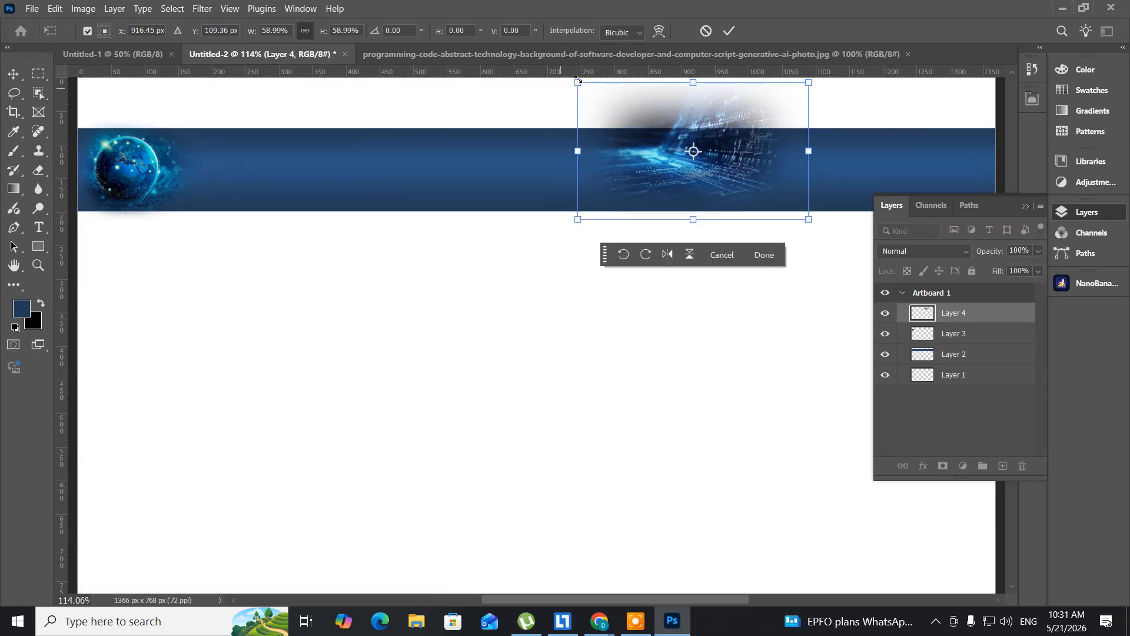
{"action": "left_click_drag", "start_coordinate": [606, 103], "coordinate": [622, 113]}
{"action": "left_click_drag", "start_coordinate": [685, 172], "coordinate": [892, 178]}
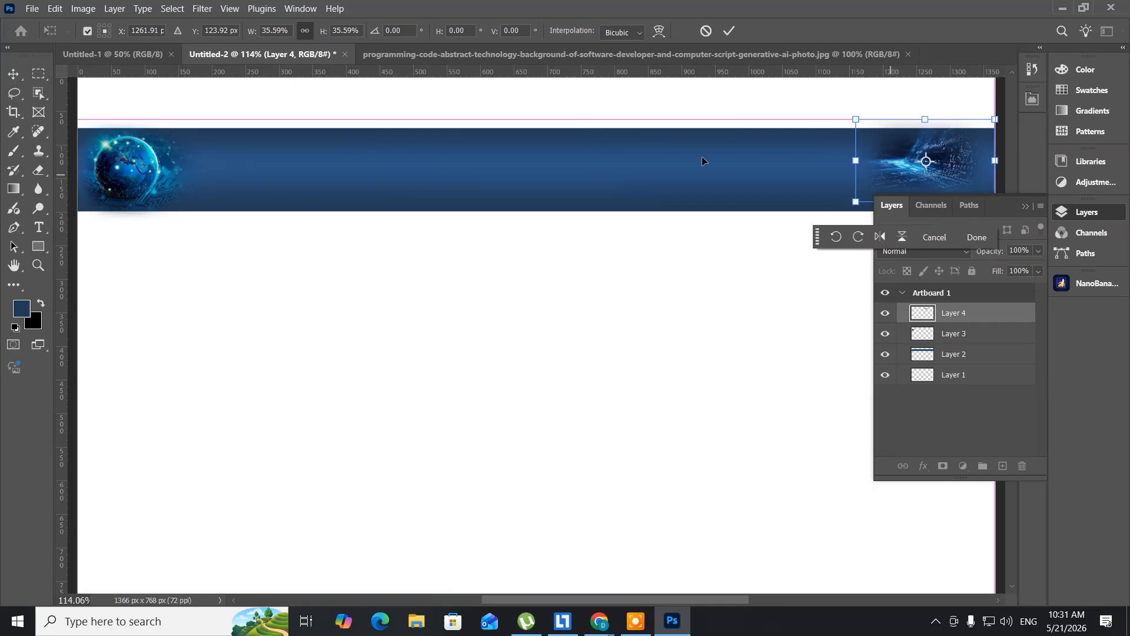
{"action": "key", "text": "Return"}
- Try to select a strip about 240 × 69 px above the band's right end using a 50 px feathered marquee
{"action": "key", "text": "e"}
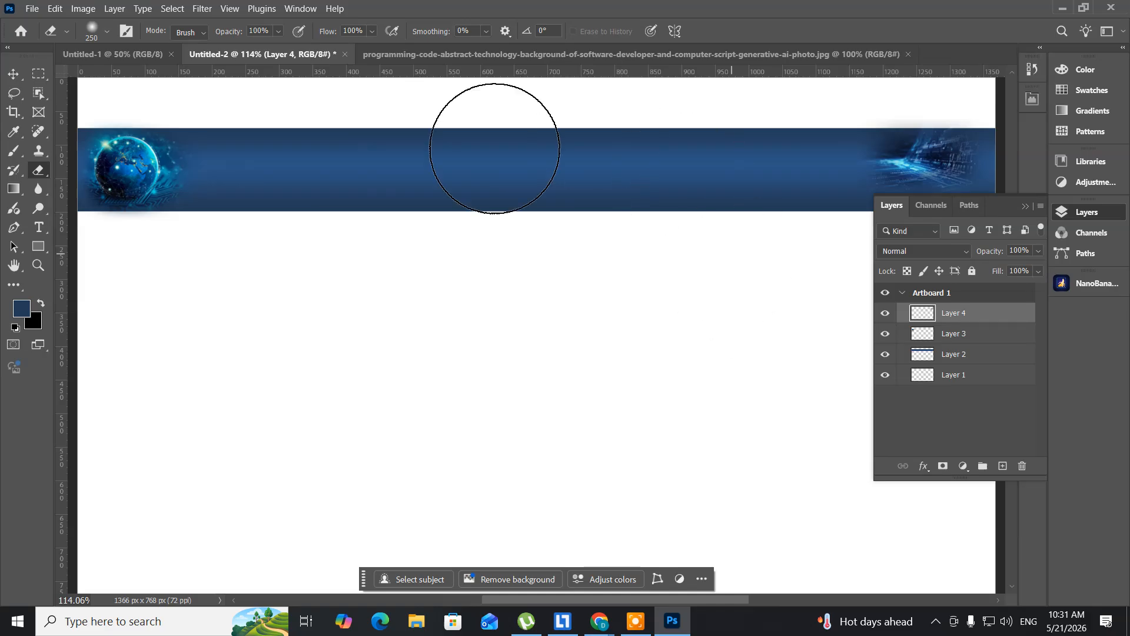
{"action": "left_click", "coordinate": [35, 76]}
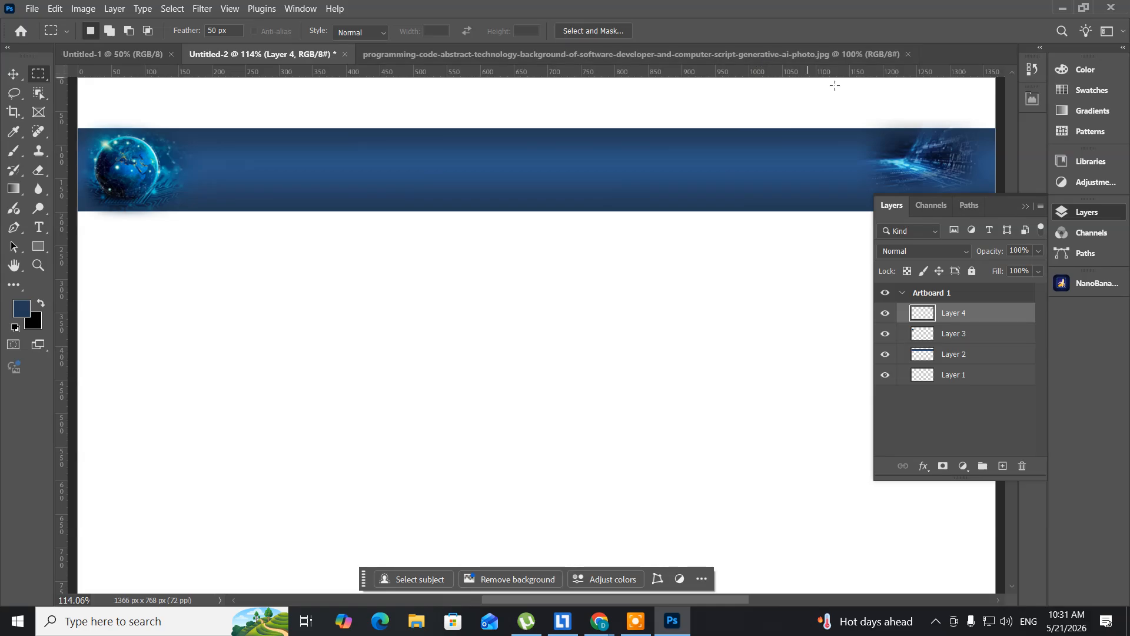
{"action": "left_click_drag", "start_coordinate": [835, 86], "coordinate": [1011, 132]}
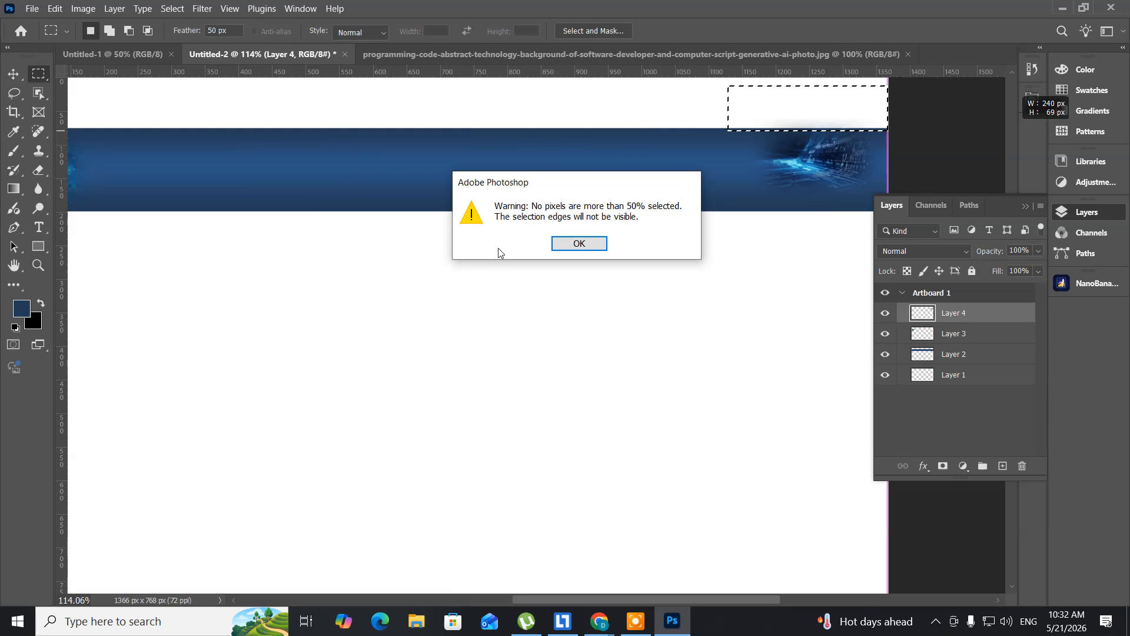
{"action": "left_click", "coordinate": [560, 249]}
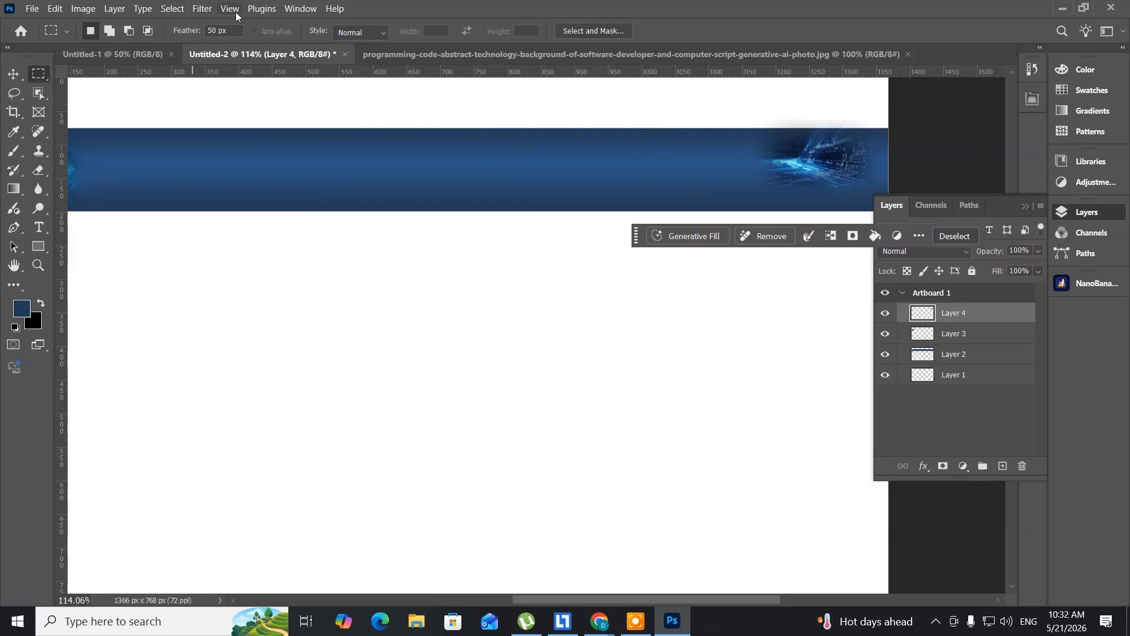
- Set the marquee feather to 0 px and delete the part of the circuit-board image that sticks out above the band
{"action": "left_click", "coordinate": [227, 30]}
{"action": "type", "text": "0"}
{"action": "left_click_drag", "start_coordinate": [740, 90], "coordinate": [893, 126]}
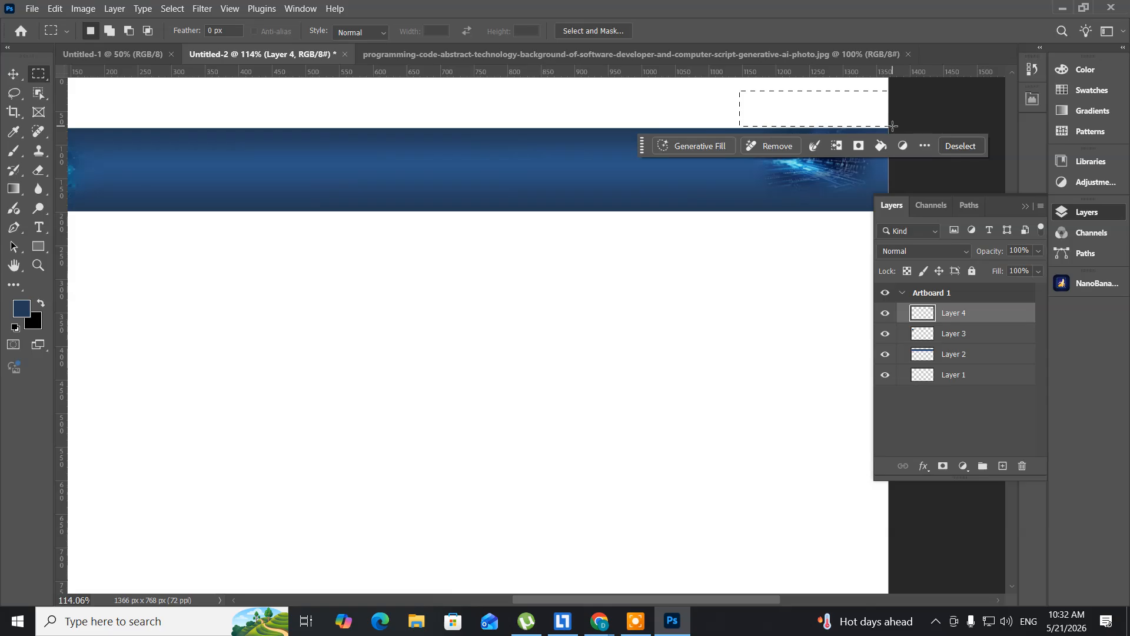
{"action": "left_click", "coordinate": [893, 126]}
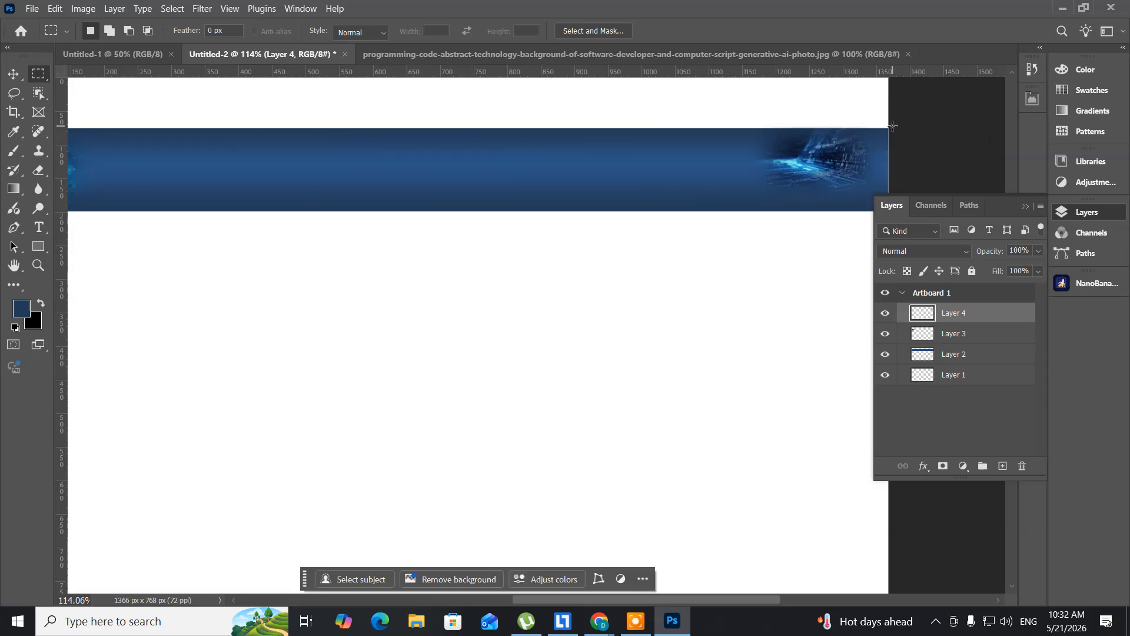
{"action": "key", "text": "ctrl+0"}
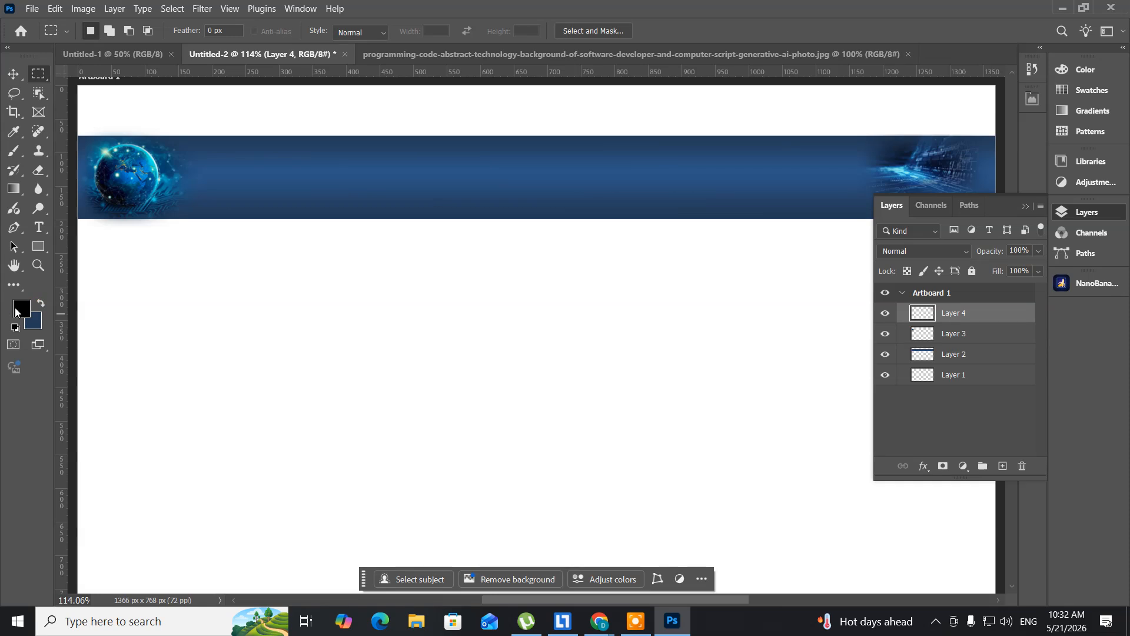
- Set the foreground colour to near-white fefcfc
{"action": "left_click", "coordinate": [28, 309]}
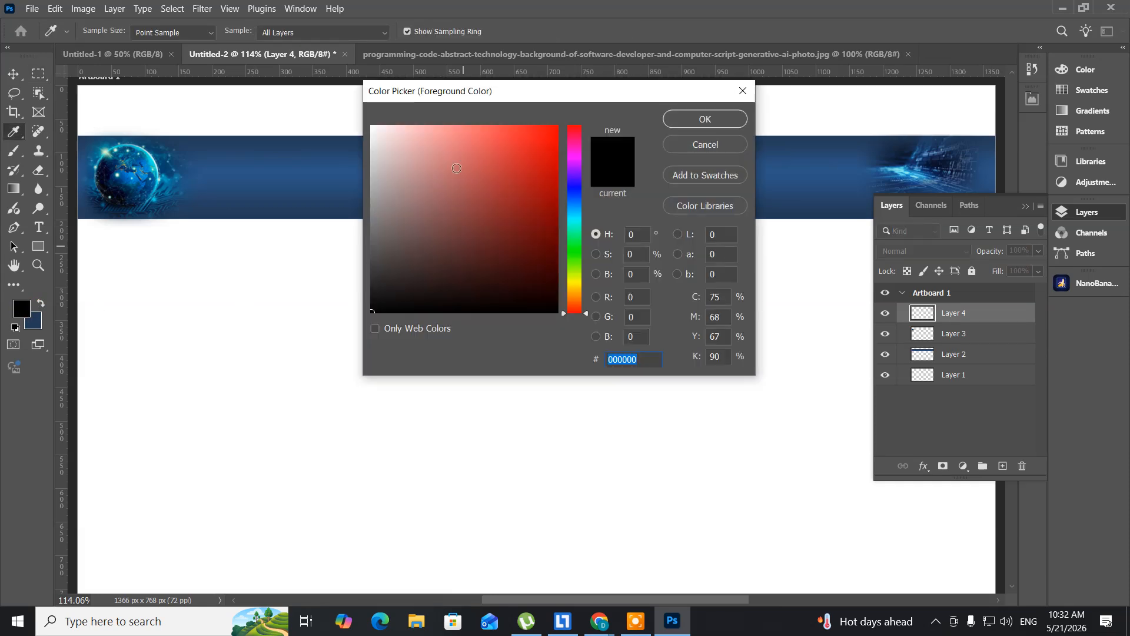
{"action": "left_click", "coordinate": [372, 126]}
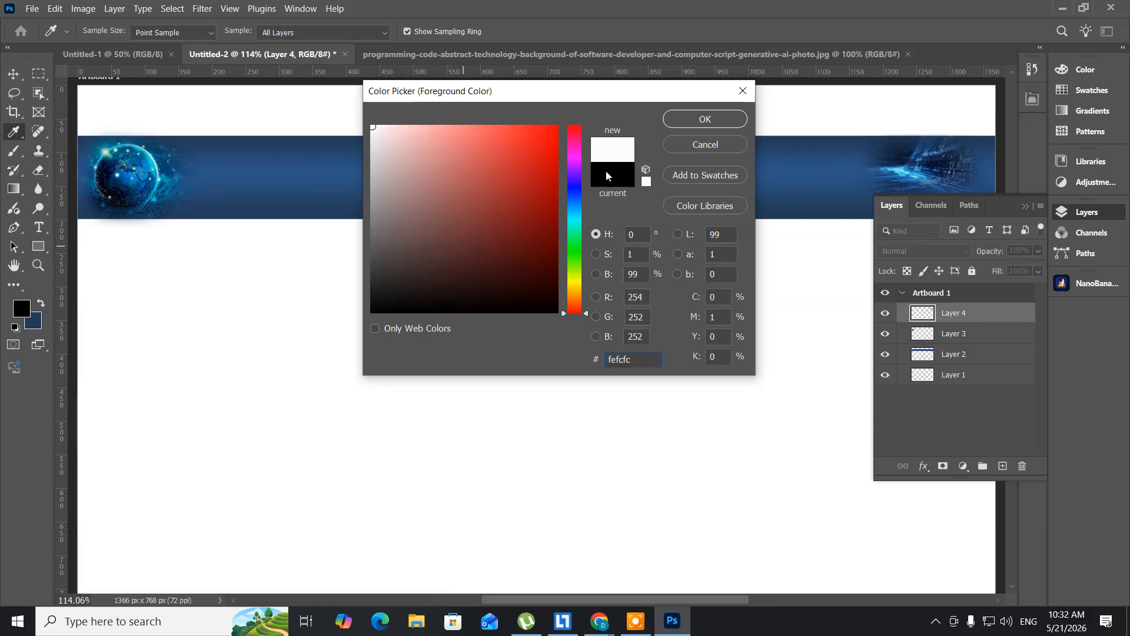
{"action": "left_click", "coordinate": [713, 117]}
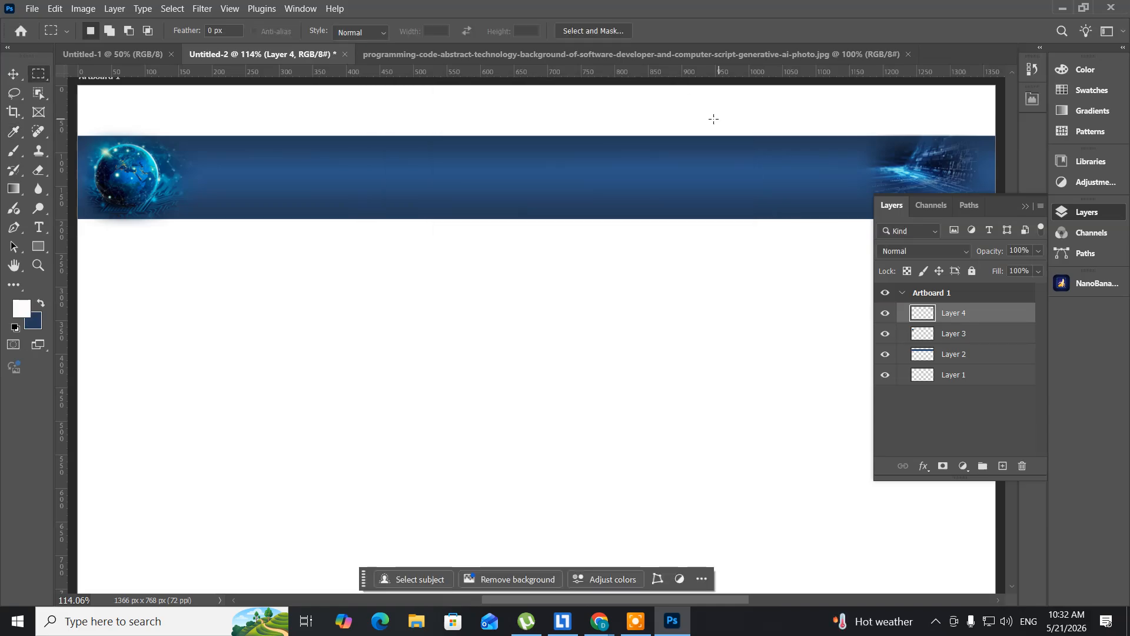
- Add the text "Photoshop" in Times New Roman Bold, 44 pt, on the blue band beside the globe
{"action": "left_click", "coordinate": [41, 231]}
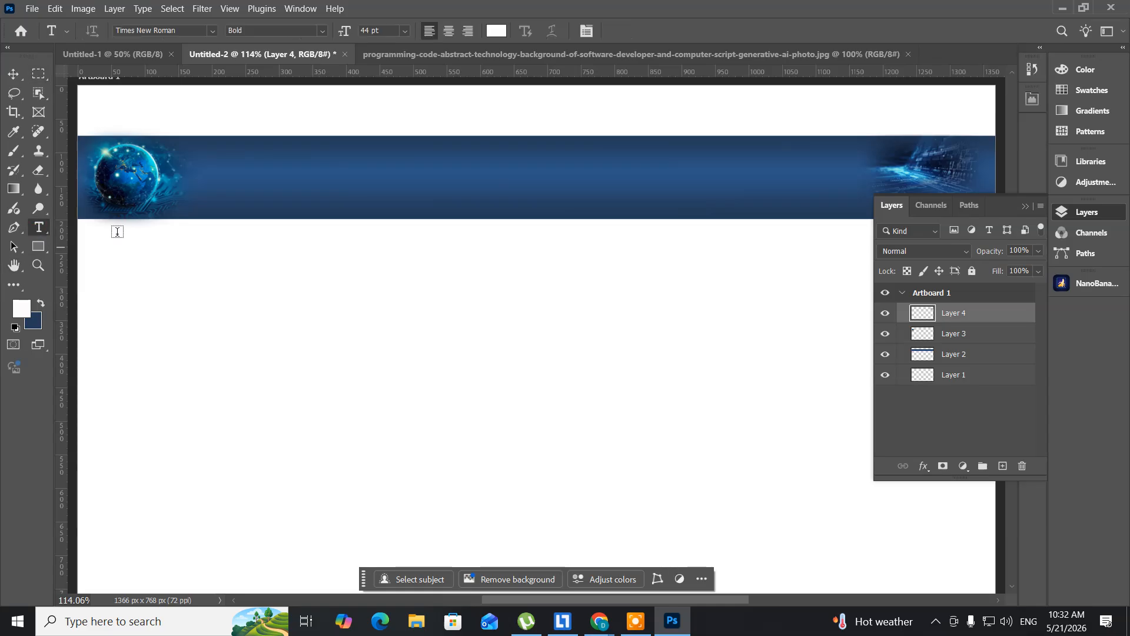
{"action": "left_click", "coordinate": [251, 182]}
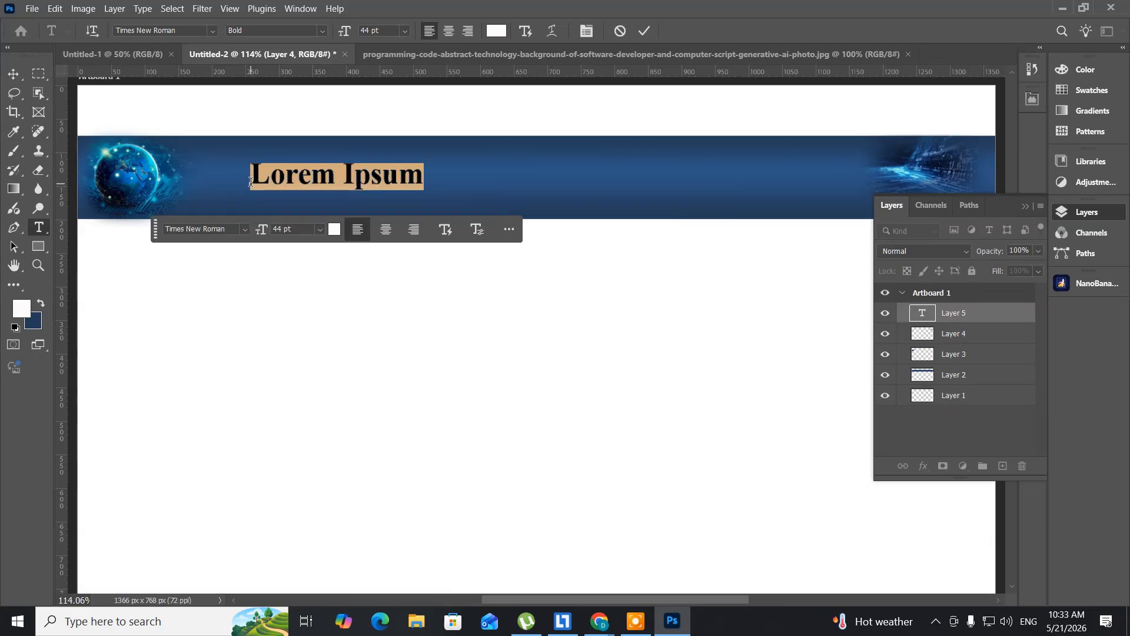
{"action": "left_click", "coordinate": [251, 181]}
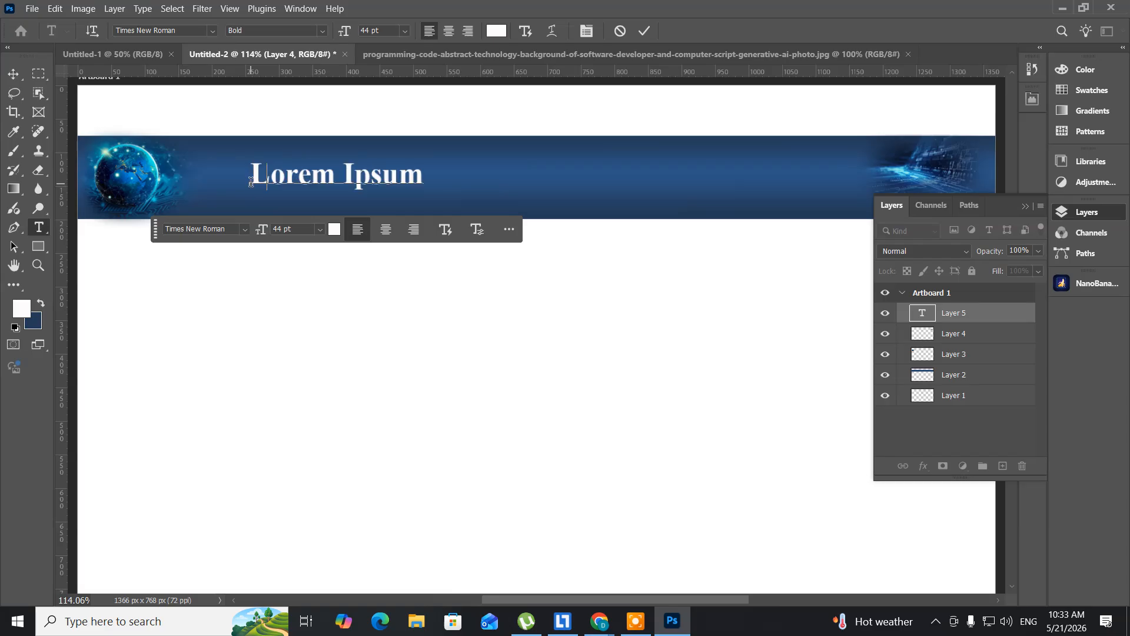
{"action": "key", "text": "ctrl+a"}
{"action": "type", "text": "Phot"}
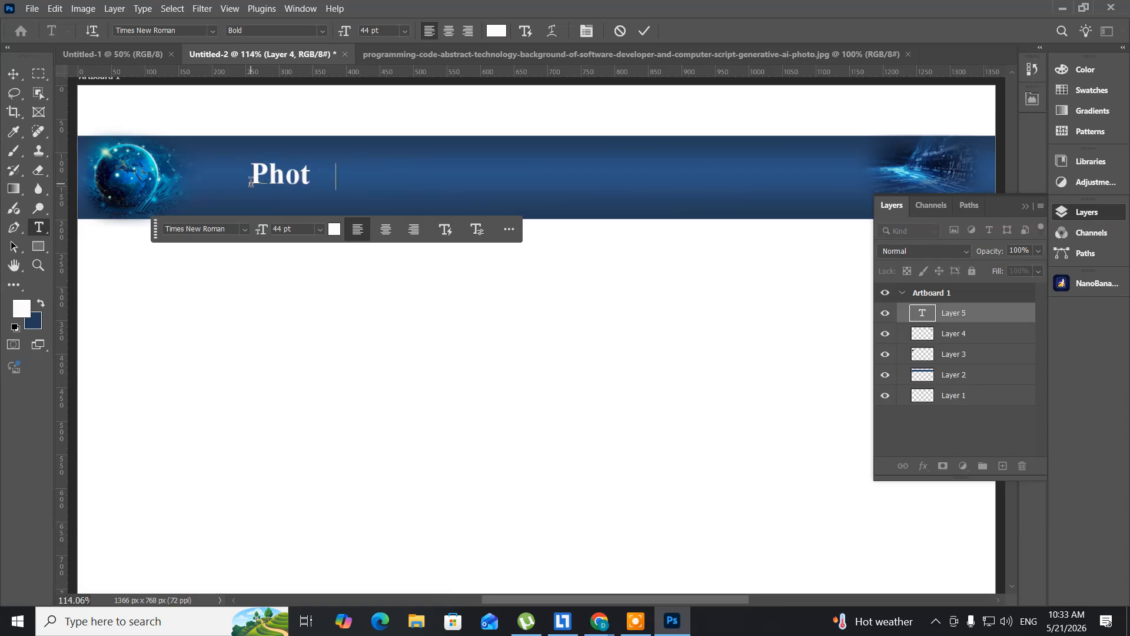
{"action": "type", "text": "oshop"}
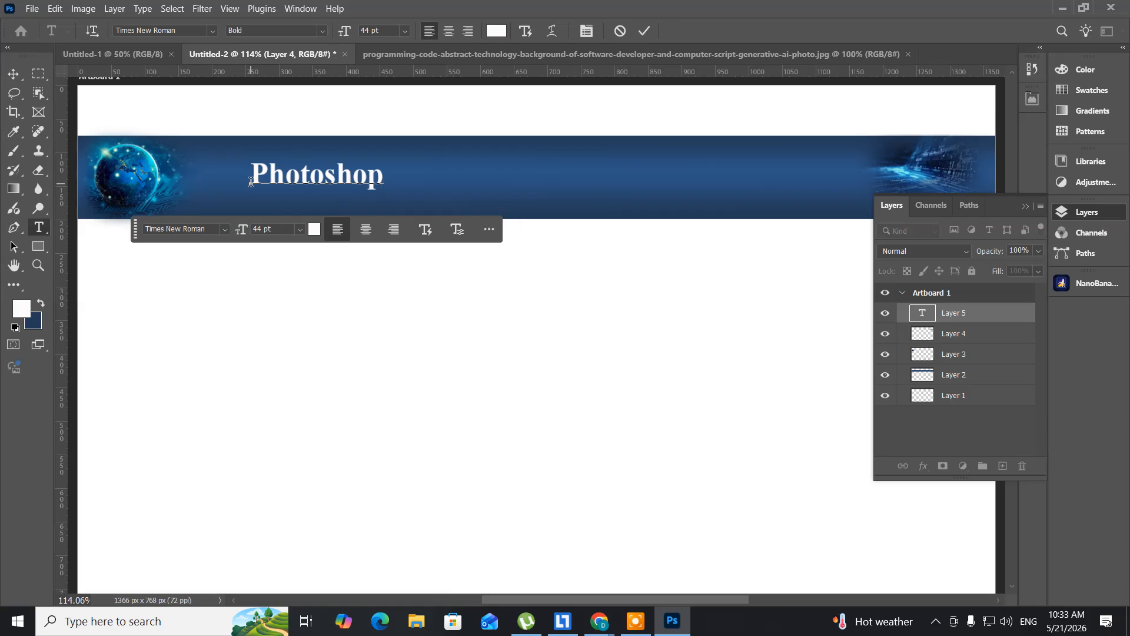
- Enlarge the "Photoshop" title to 69 pt and reposition it closer to the globe, vertically centred on the blue band
{"action": "key", "text": "ctrl+a"}
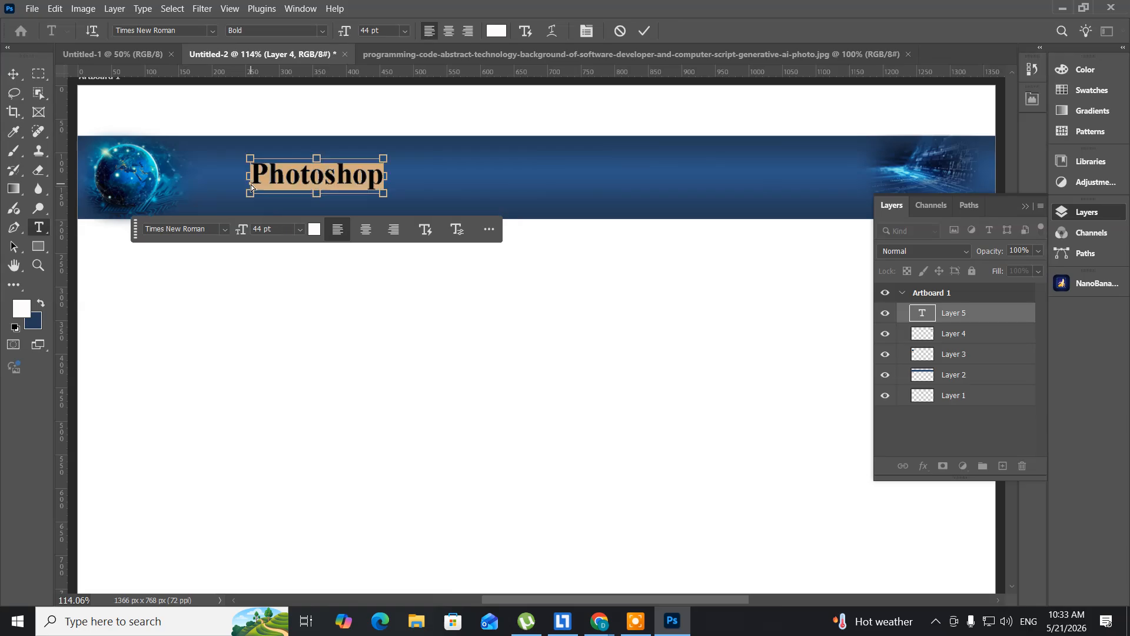
{"action": "key", "text": "ctrl+shift+period"}
{"action": "key", "text": "ctrl+shift+period"}
{"action": "key", "text": "ctrl+shift+period"}
{"action": "key", "text": "ctrl+shift+period"}
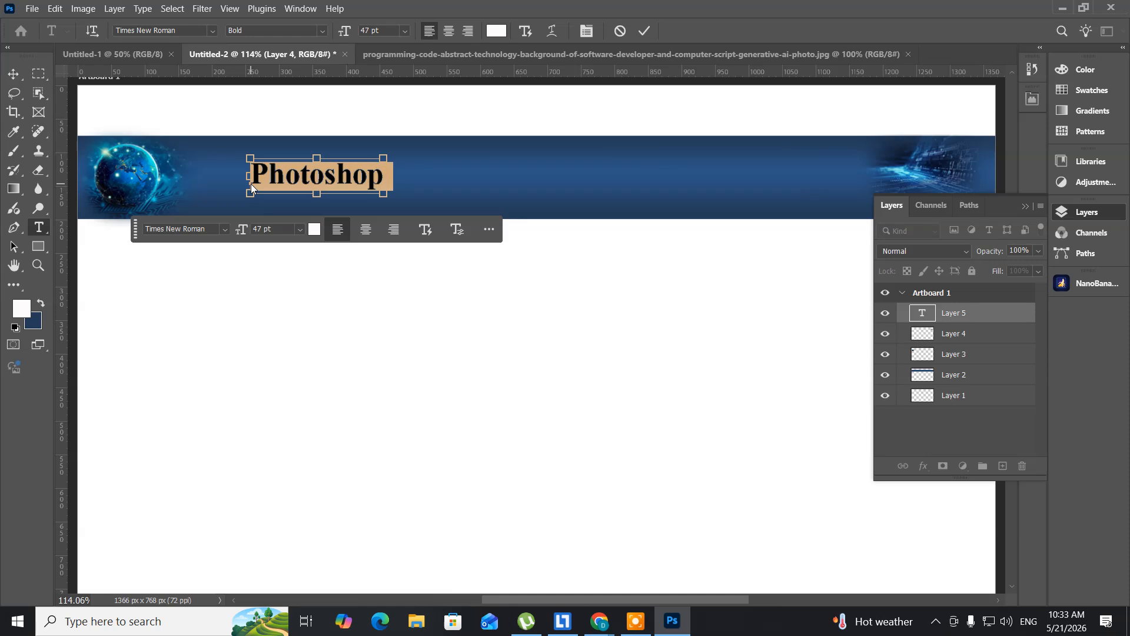
{"action": "key", "text": "ctrl+shift+period"}
{"action": "key", "text": "ctrl+shift+period"}
{"action": "key", "text": "ctrl+shift+period"}
{"action": "key", "text": "ctrl+shift+period"}
{"action": "key", "text": "ctrl+shift+period"}
{"action": "key", "text": "ctrl+shift+period"}
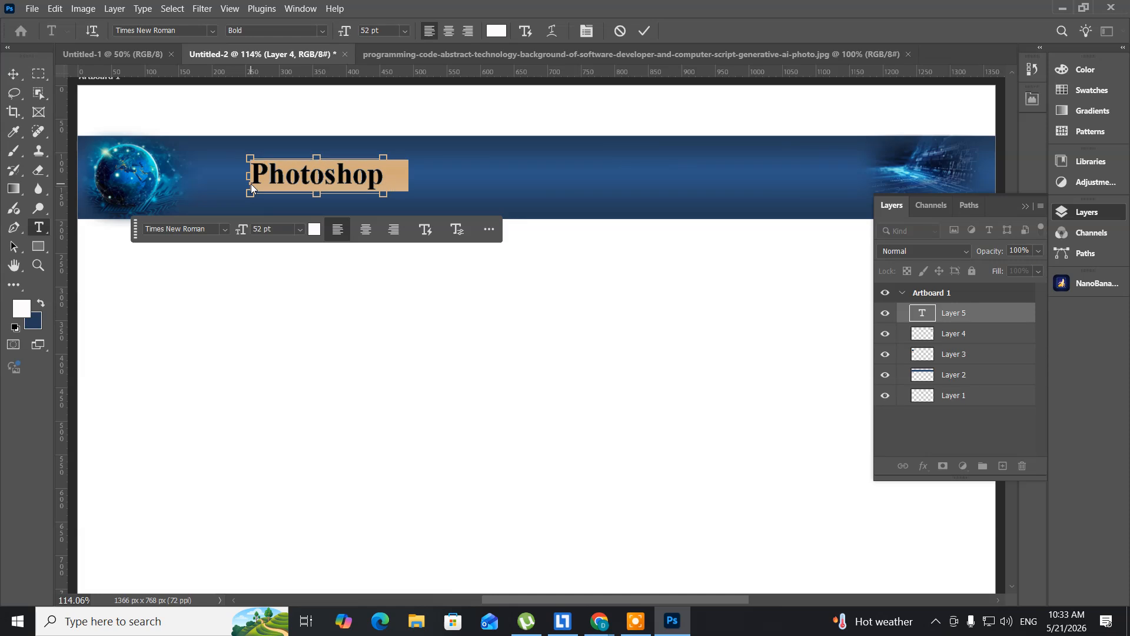
{"action": "key", "text": "ctrl+shift+period"}
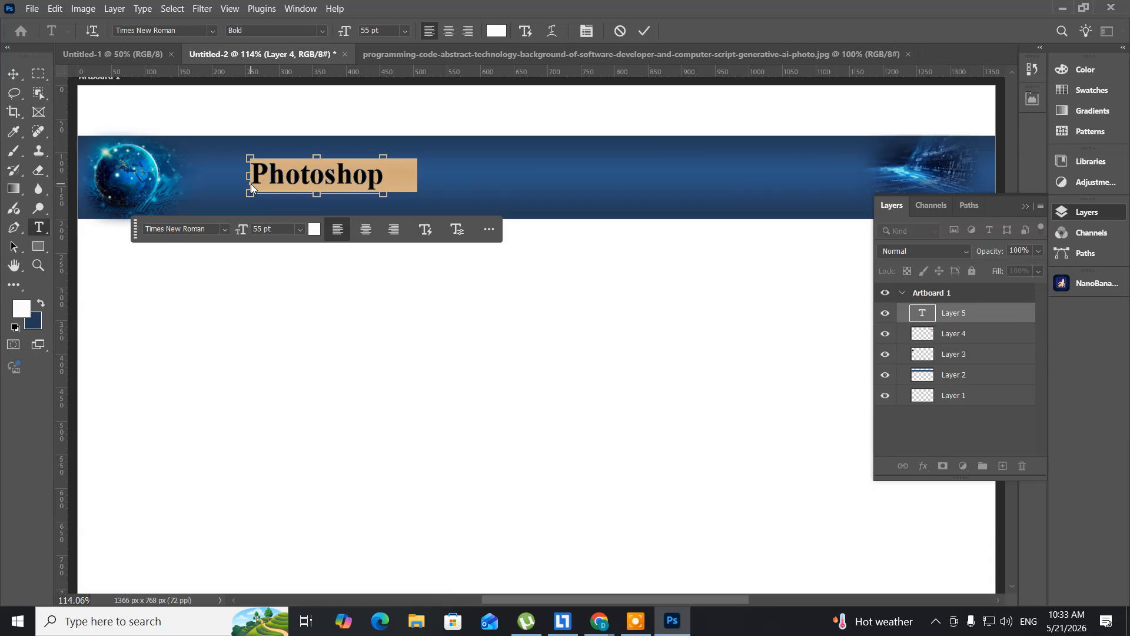
{"action": "key", "text": "ctrl+shift+period"}
{"action": "key", "text": "ctrl+shift+period"}
{"action": "key", "text": "ctrl+shift+period"}
{"action": "key", "text": "ctrl+shift+period"}
{"action": "key", "text": "ctrl+shift+period"}
{"action": "key", "text": "ctrl+shift+period"}
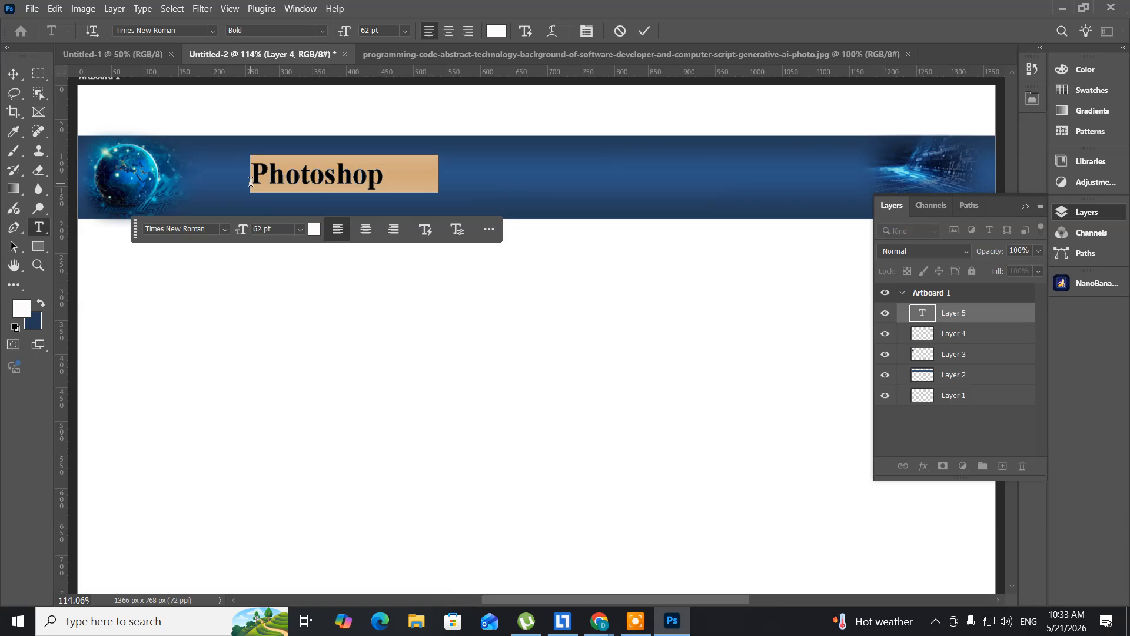
{"action": "key", "text": "ctrl+shift+period"}
{"action": "key", "text": "ctrl+shift+period"}
{"action": "key", "text": "ctrl+shift+period"}
{"action": "key", "text": "ctrl+shift+period"}
{"action": "key", "text": "ctrl+shift+period"}
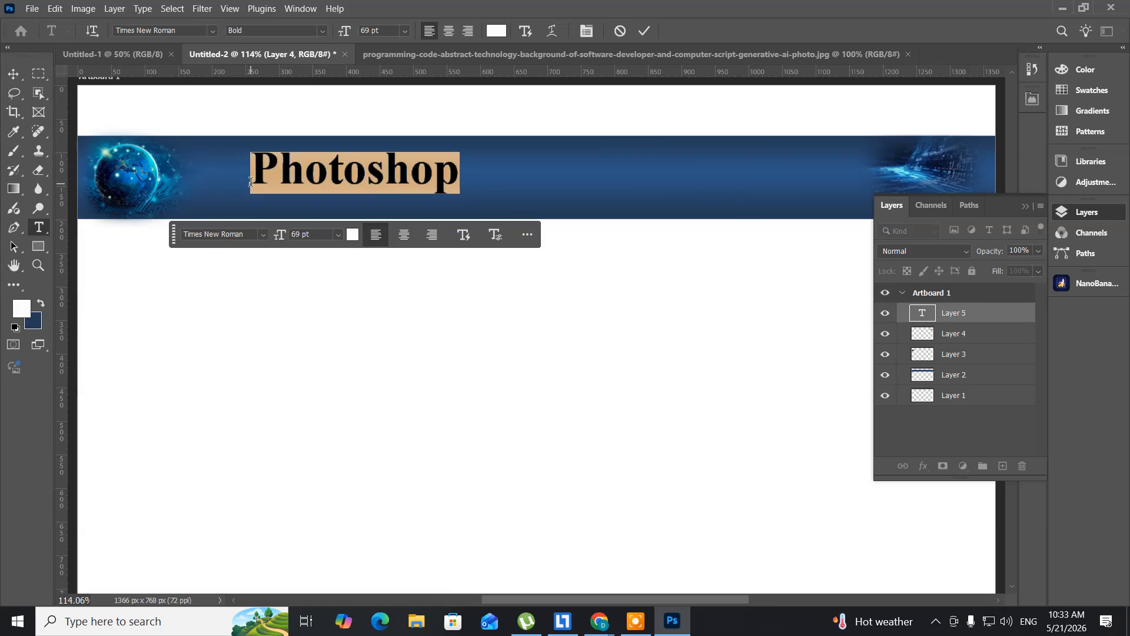
{"action": "left_click", "coordinate": [13, 73]}
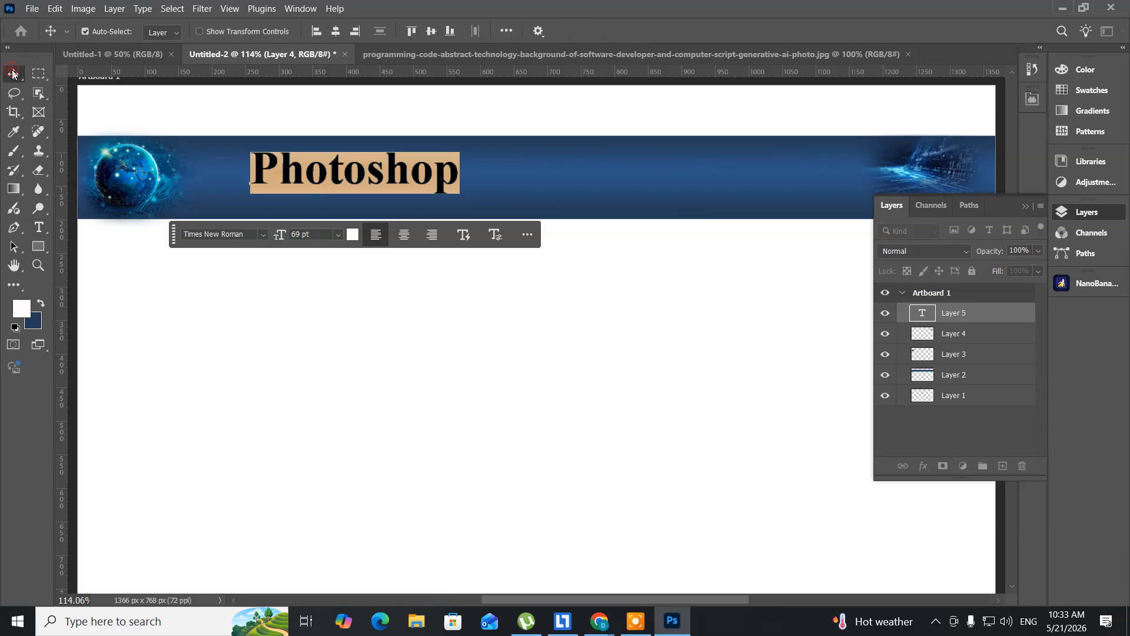
{"action": "left_click_drag", "start_coordinate": [318, 177], "coordinate": [299, 214]}
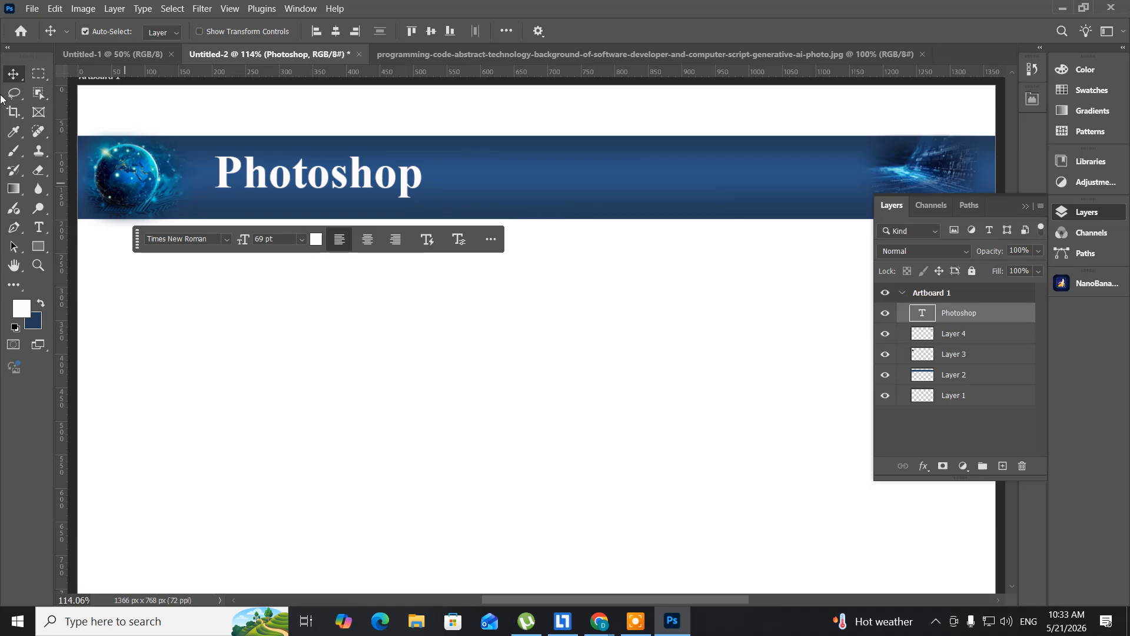
- Marquee-select a strip about 500 × 60 px in the white area below the blue band and add a new layer
{"action": "left_click", "coordinate": [39, 72]}
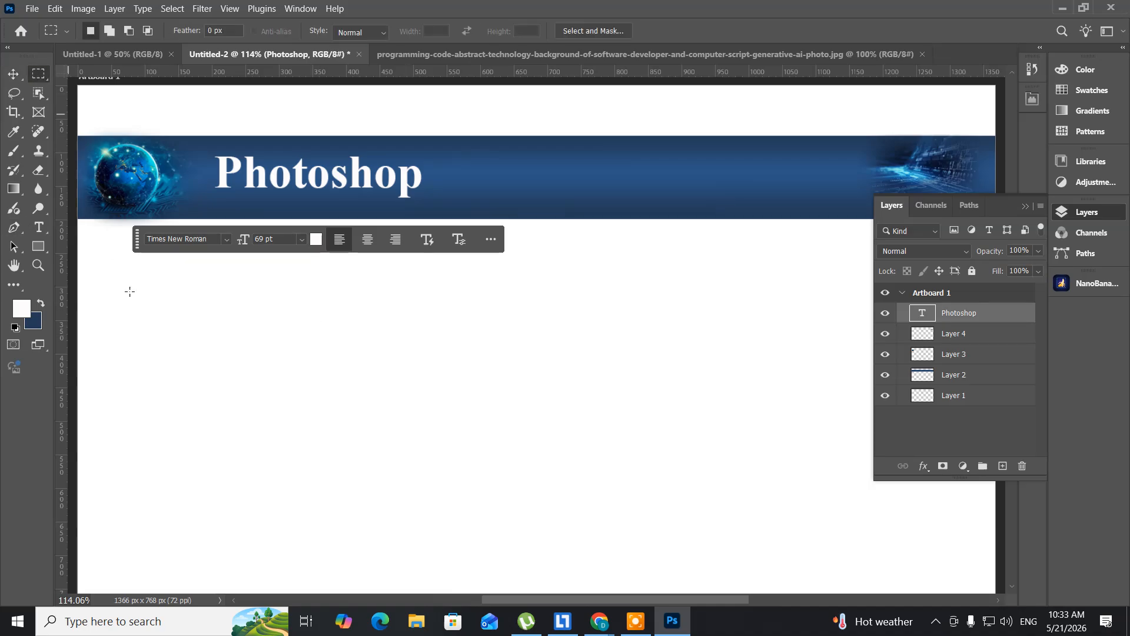
{"action": "left_click_drag", "start_coordinate": [115, 293], "coordinate": [450, 331]}
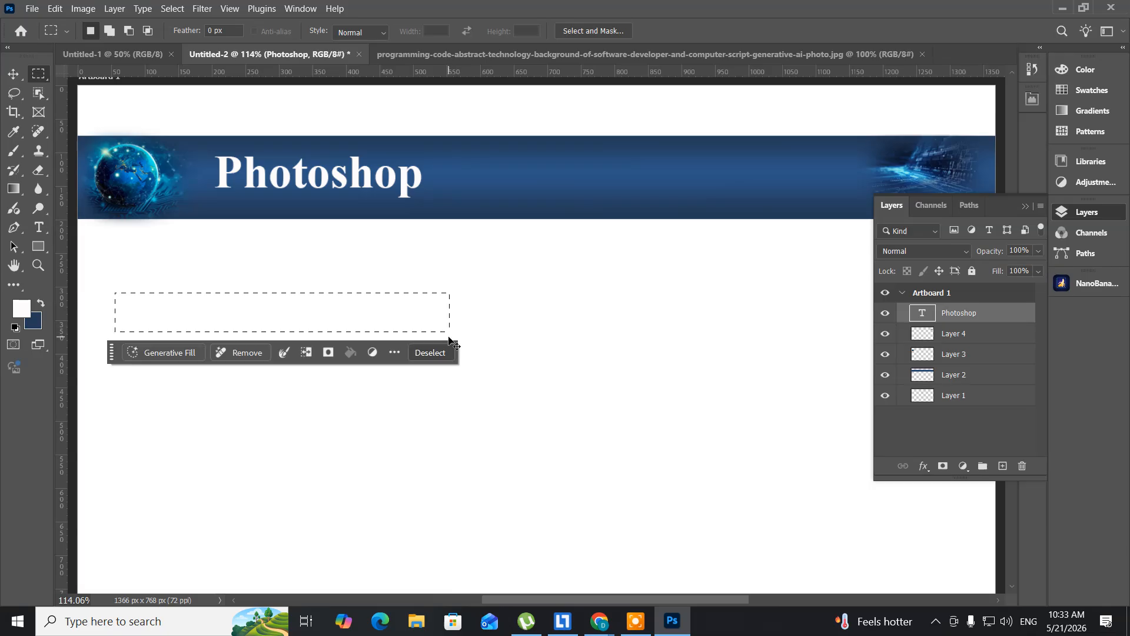
{"action": "key", "text": "ctrl+shift+n"}
{"action": "key", "text": "Return"}
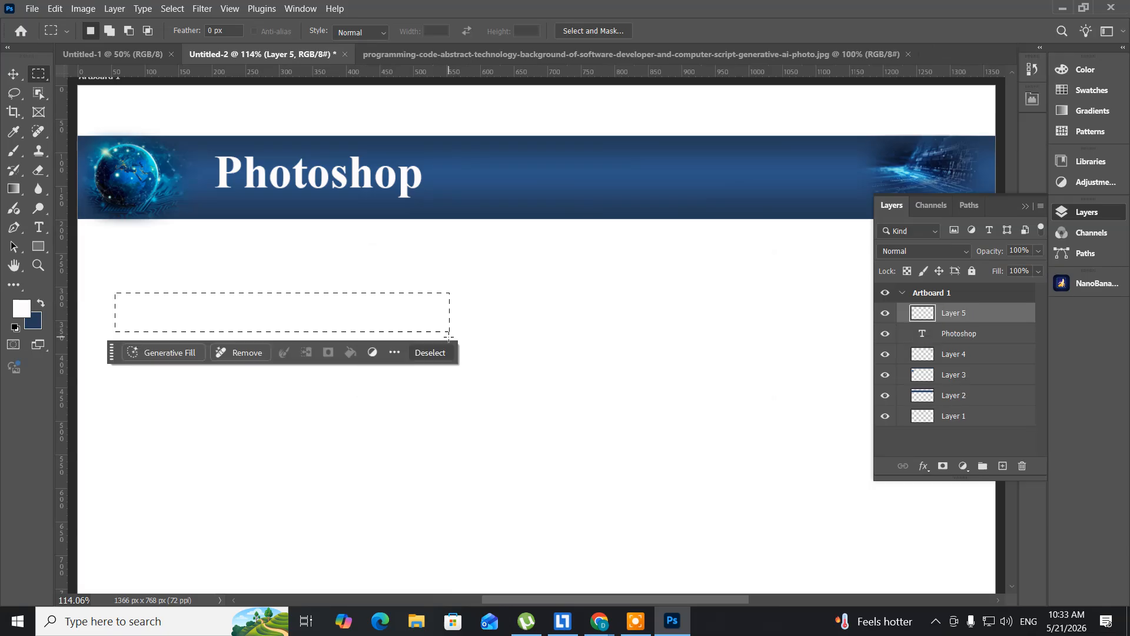
- Set the foreground colour to near-black, fill the selected strip with it and deselect
{"action": "left_click", "coordinate": [20, 311]}
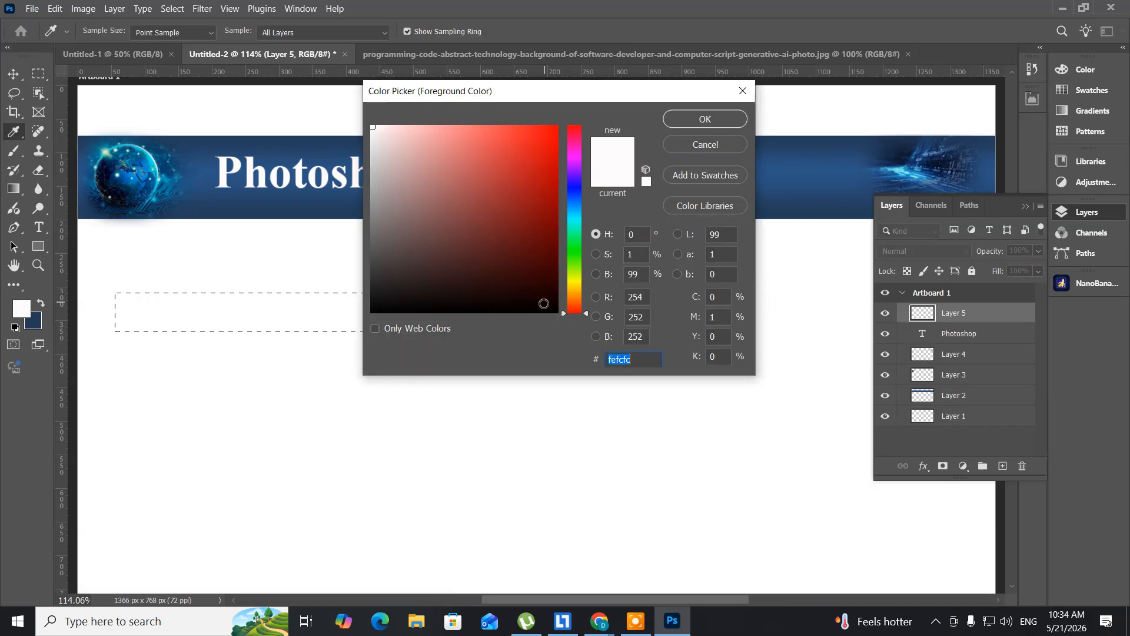
{"action": "left_click", "coordinate": [540, 306]}
{"action": "left_click", "coordinate": [683, 122]}
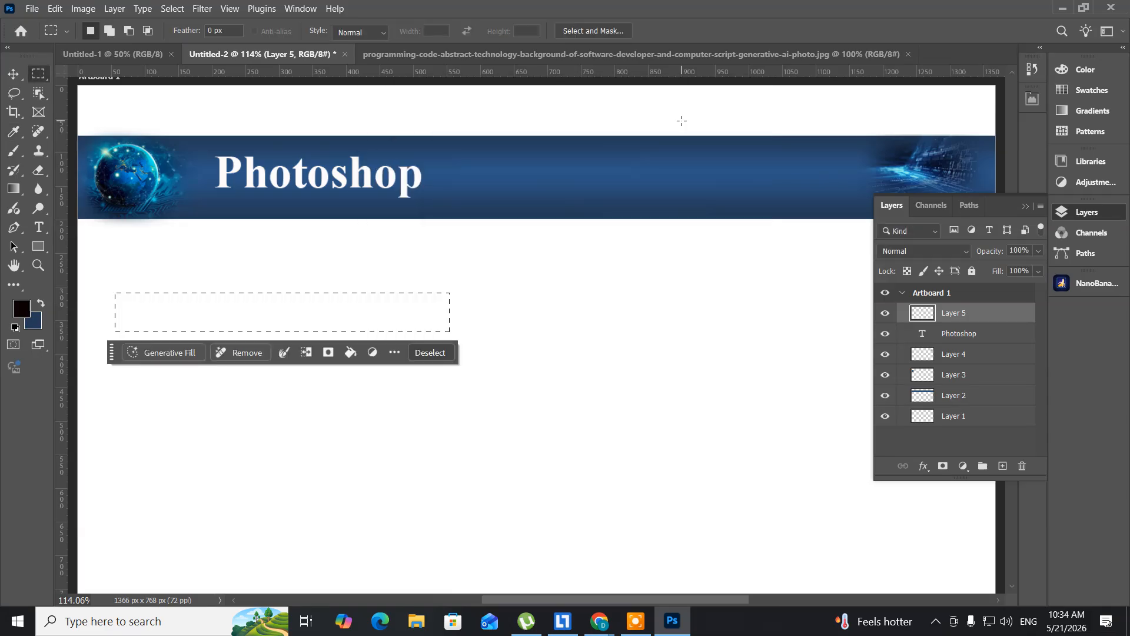
{"action": "key", "text": "alt+BackSpace"}
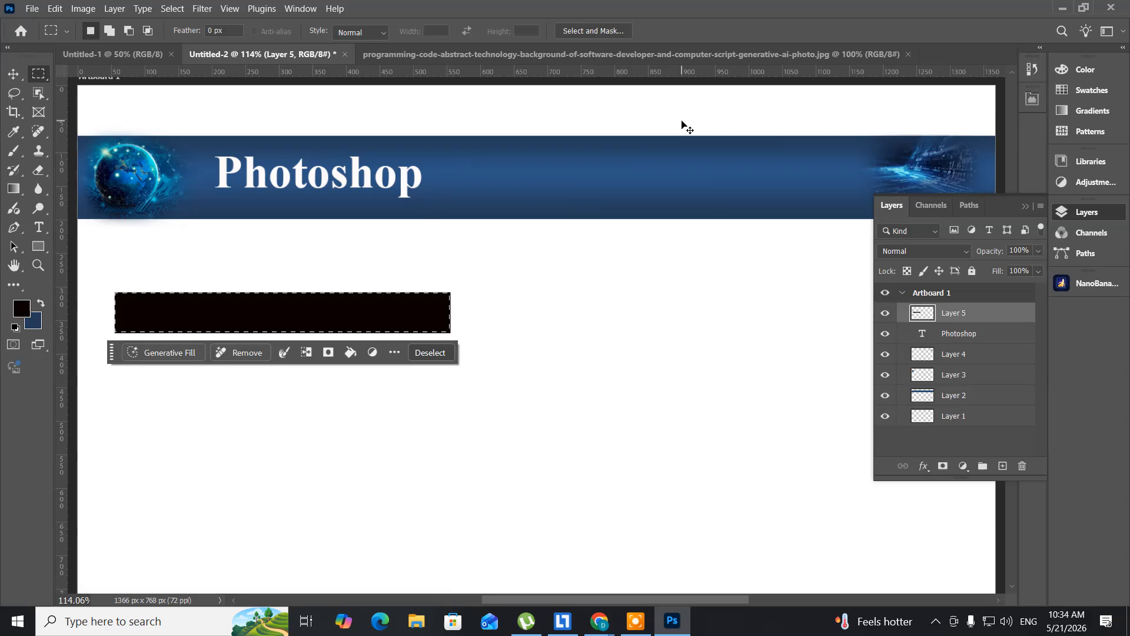
{"action": "key", "text": "ctrl+d"}
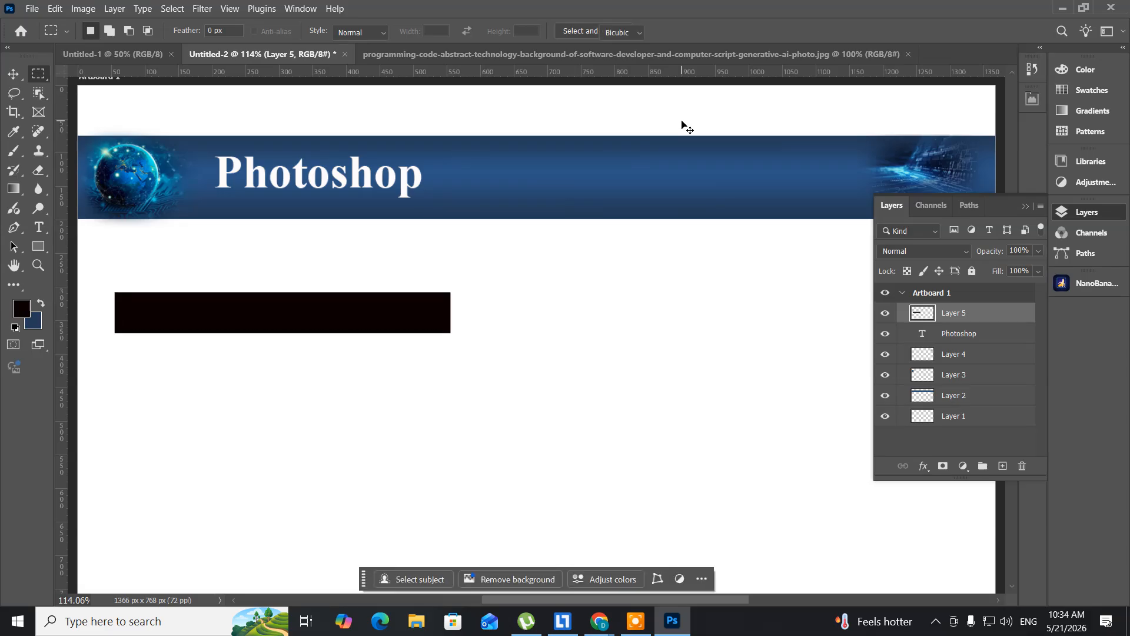
- Skew the black bar horizontally by -24.69° so both of its ends slant to the right
{"action": "key", "text": "ctrl+t"}
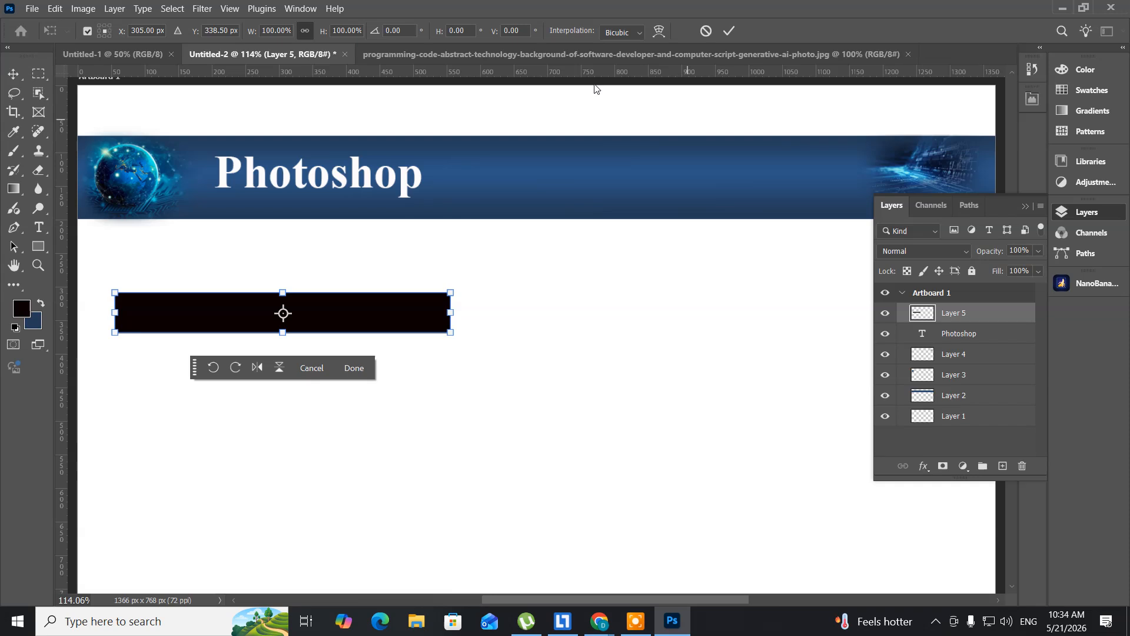
{"action": "right_click", "coordinate": [357, 309]}
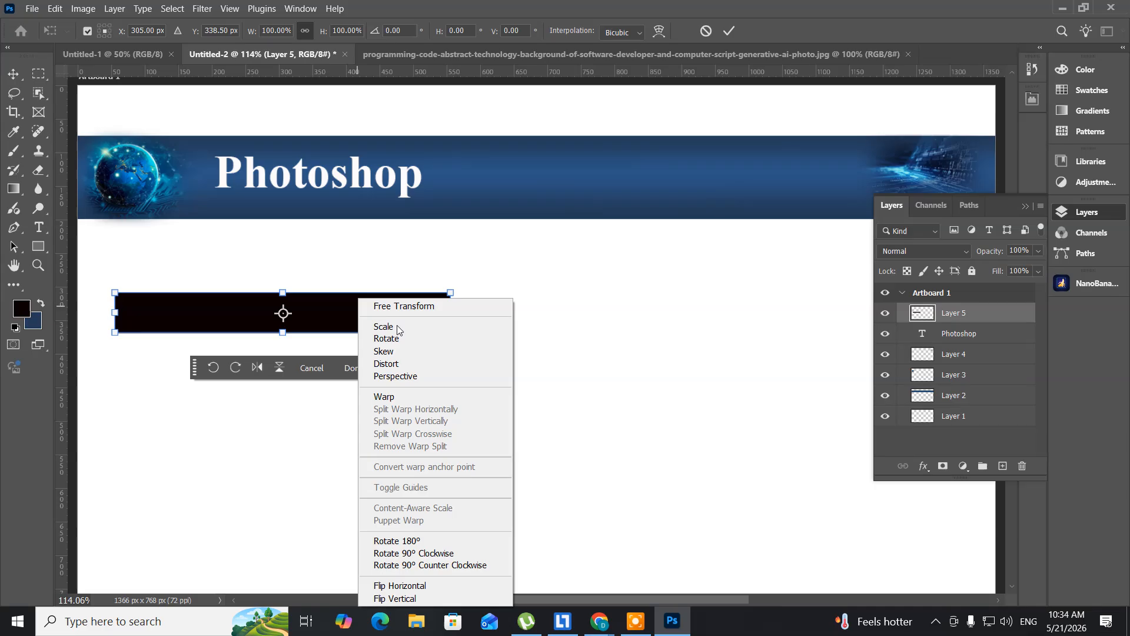
{"action": "left_click", "coordinate": [396, 355]}
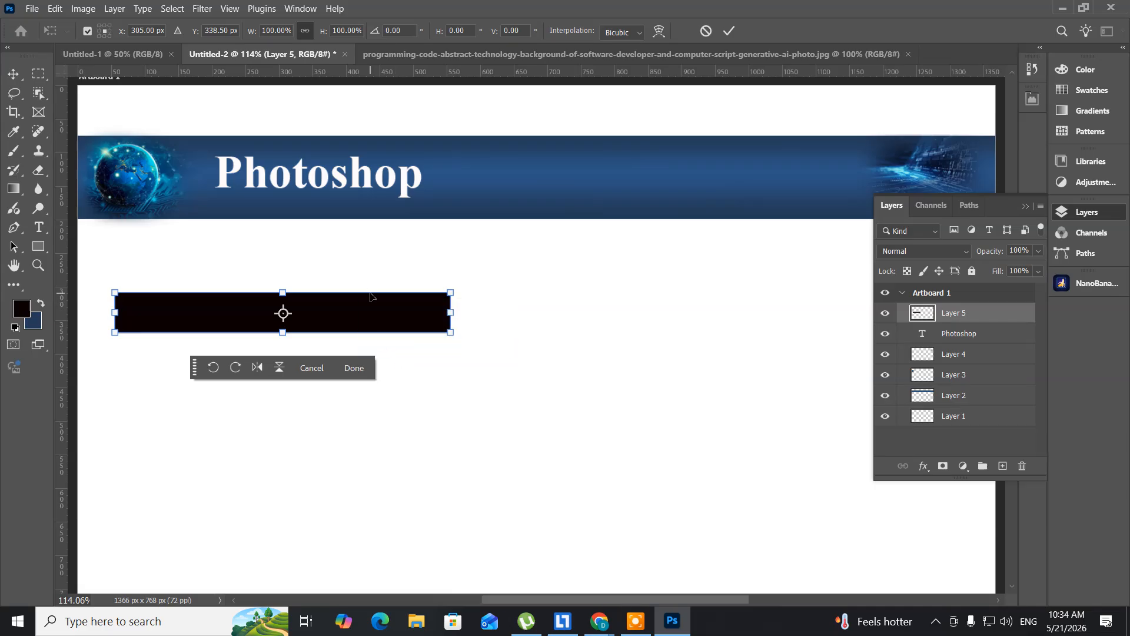
{"action": "left_click_drag", "start_coordinate": [371, 290], "coordinate": [390, 292]}
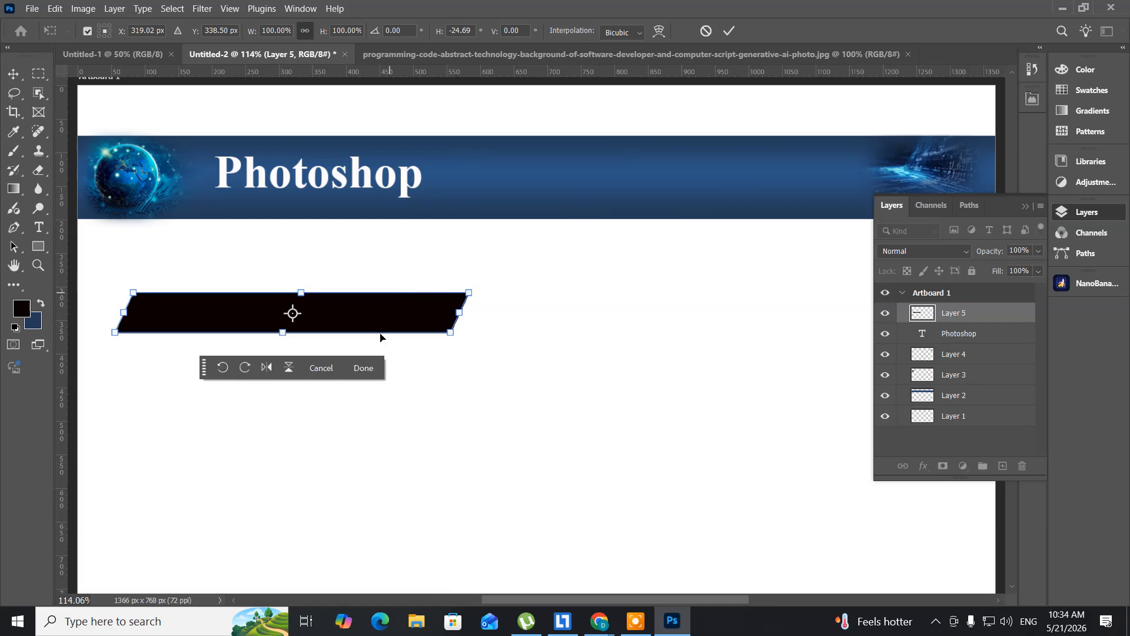
{"action": "left_click", "coordinate": [362, 368]}
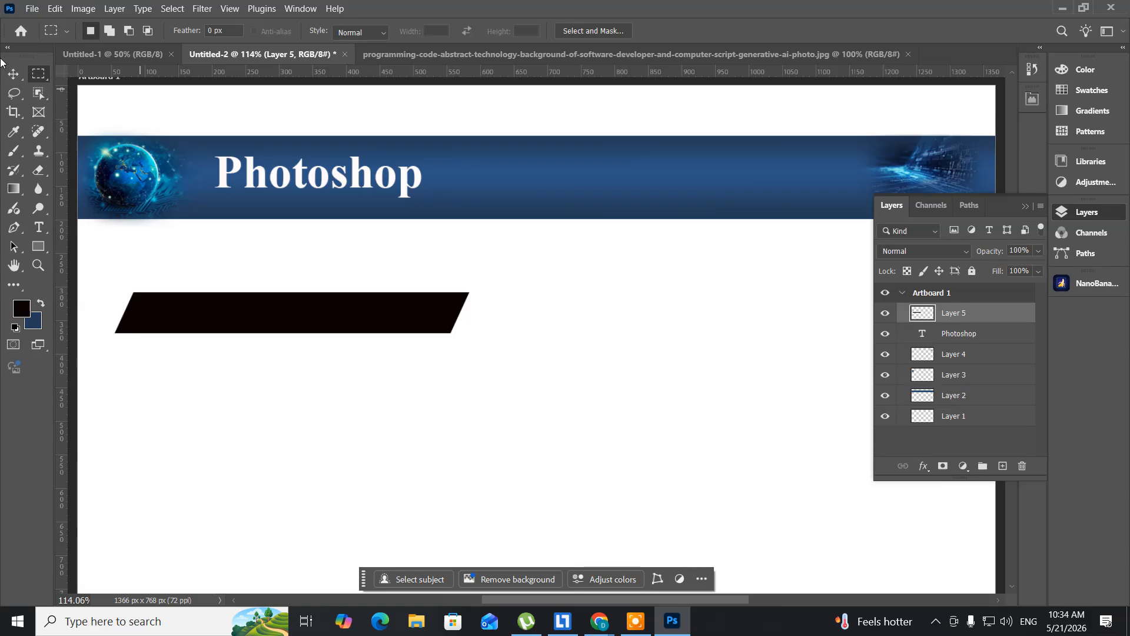
- Move the slanted black bar directly under the blue band, running off the artboard's left edge
{"action": "left_click", "coordinate": [13, 75]}
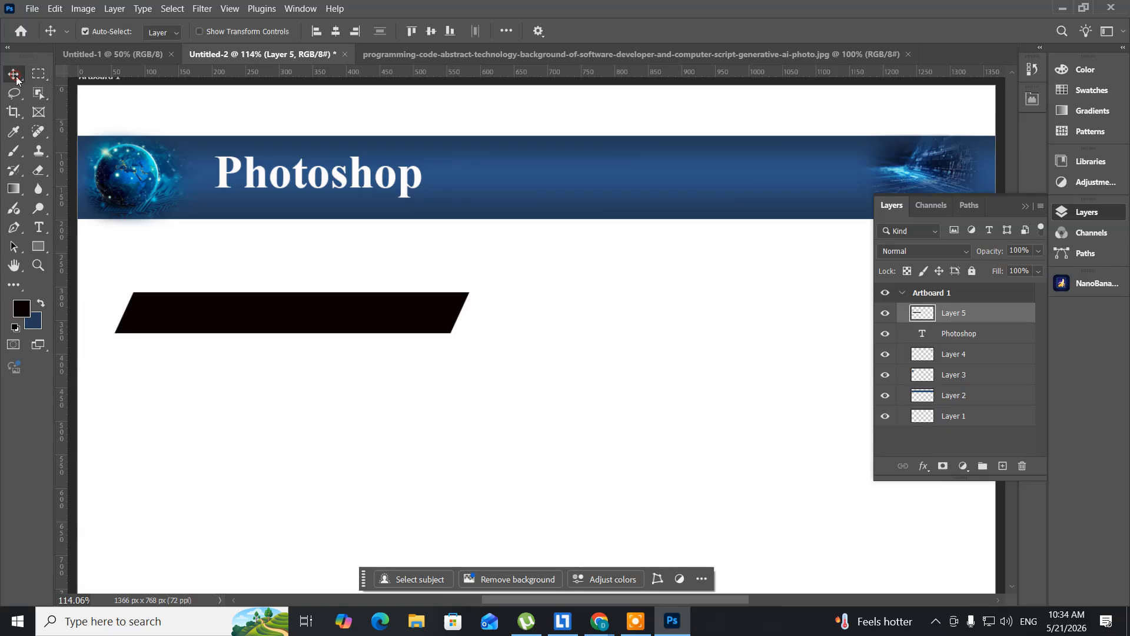
{"action": "left_click", "coordinate": [194, 325]}
{"action": "left_click_drag", "start_coordinate": [150, 291], "coordinate": [123, 252]}
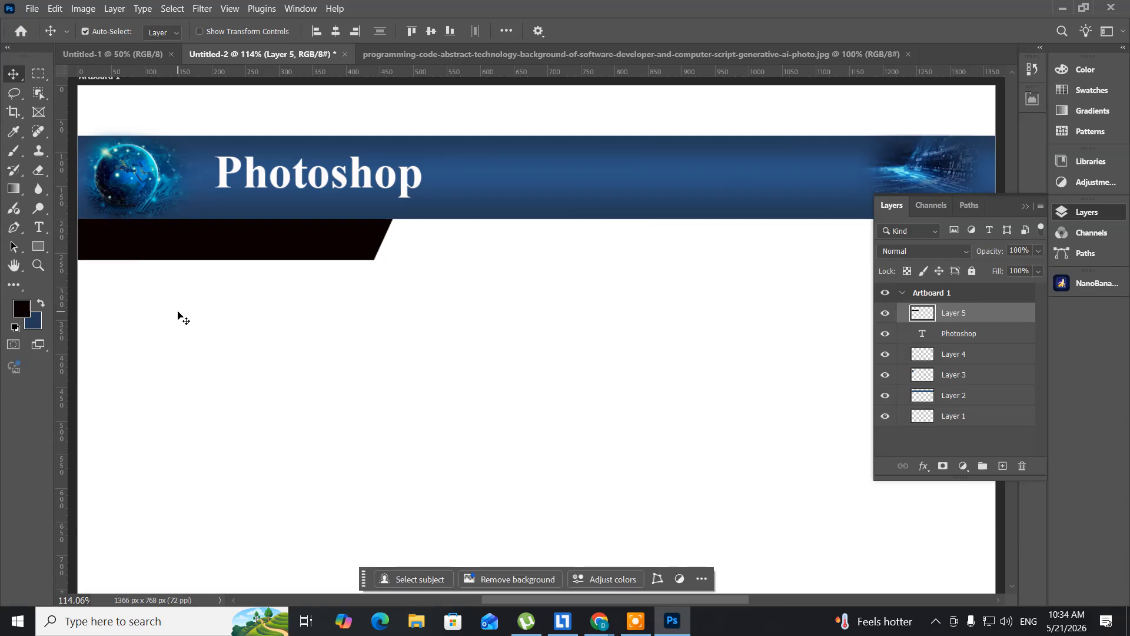
{"action": "key", "text": "ctrl+t"}
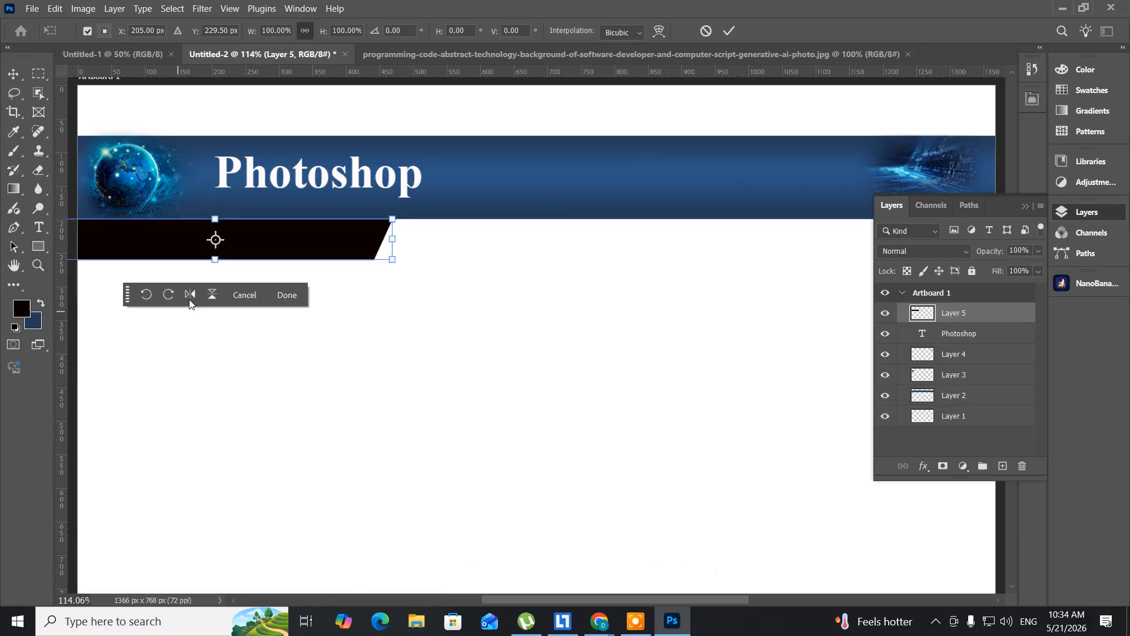
{"action": "left_click_drag", "start_coordinate": [213, 260], "coordinate": [213, 260]}
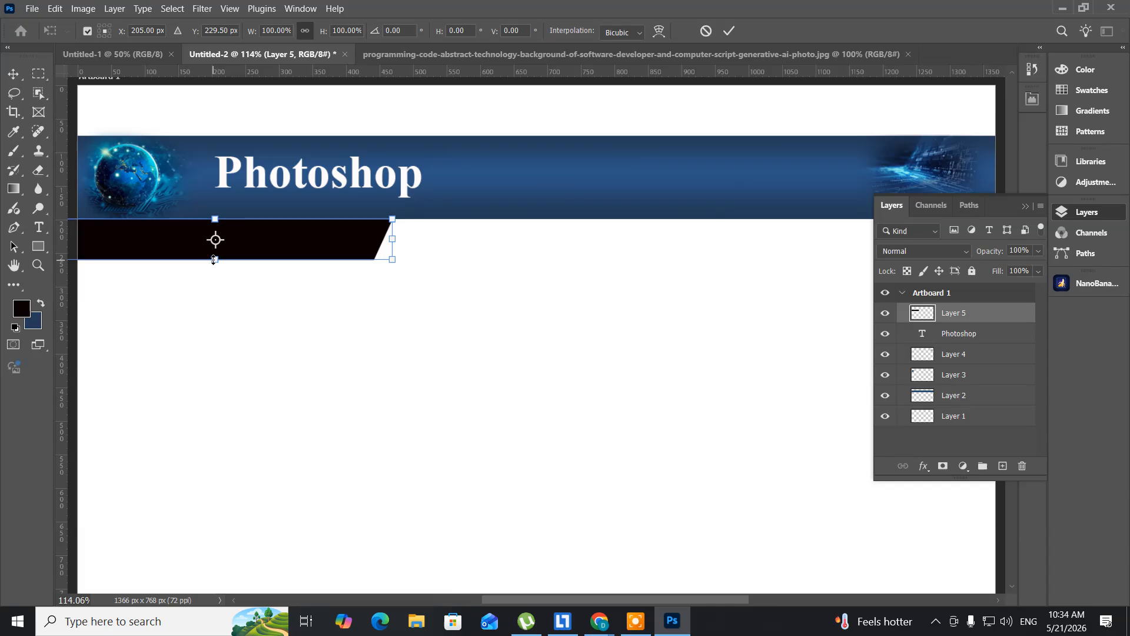
{"action": "left_click_drag", "start_coordinate": [213, 258], "coordinate": [214, 257]}
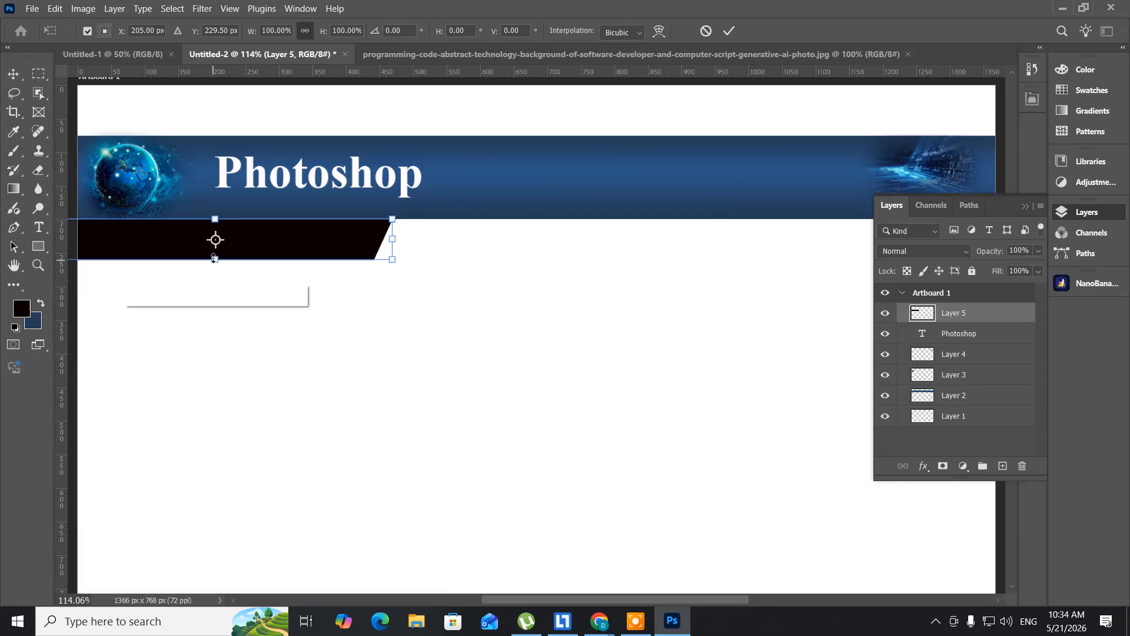
{"action": "key", "text": "Return"}
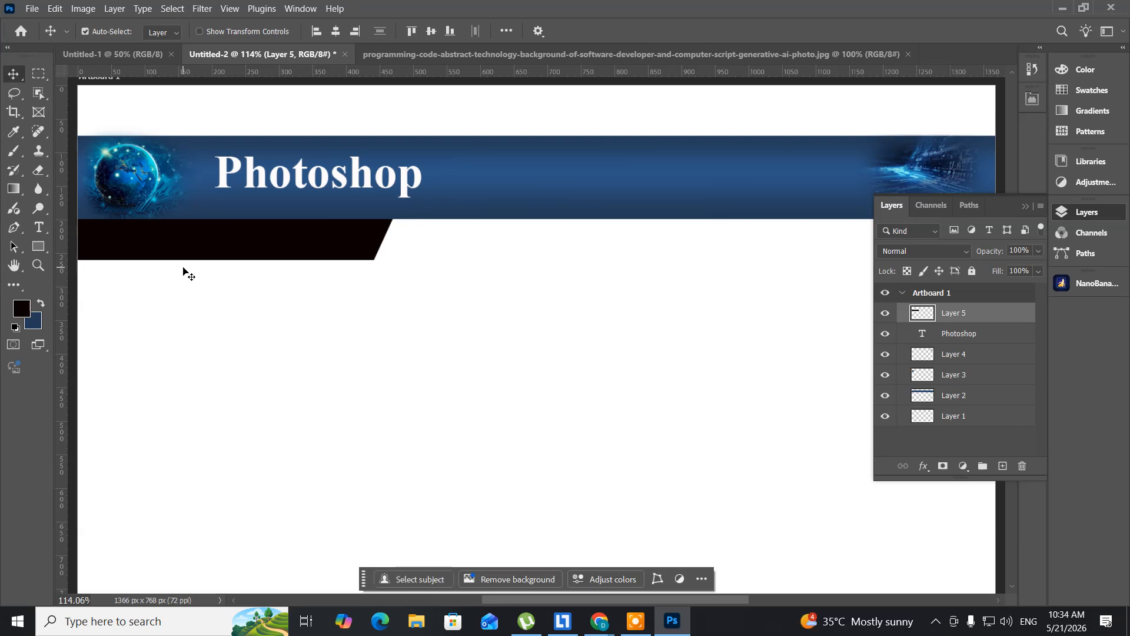
- Rearrange the stacking order so the black bar's layer sits directly below the title text layer
{"action": "key", "text": "ctrl+bracketleft"}
{"action": "key", "text": "ctrl+bracketleft"}
{"action": "key", "text": "ctrl+bracketleft"}
{"action": "key", "text": "ctrl+bracketleft"}
{"action": "key", "text": "ctrl+bracketleft"}
{"action": "key", "text": "ctrl+shift+bracketright"}
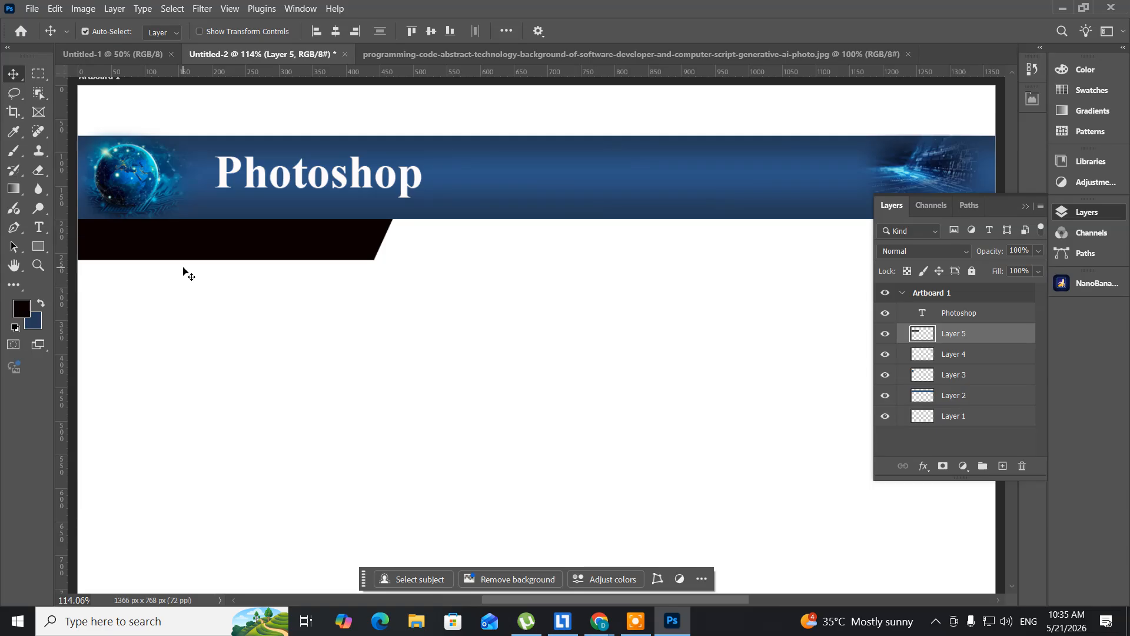
{"action": "key", "text": "ctrl+bracketleft"}
{"action": "key", "text": "ctrl+bracketright"}
- Duplicate the blue header band (Layer 2) and place the copy near the foot of the artboard
{"action": "right_click", "coordinate": [564, 184]}
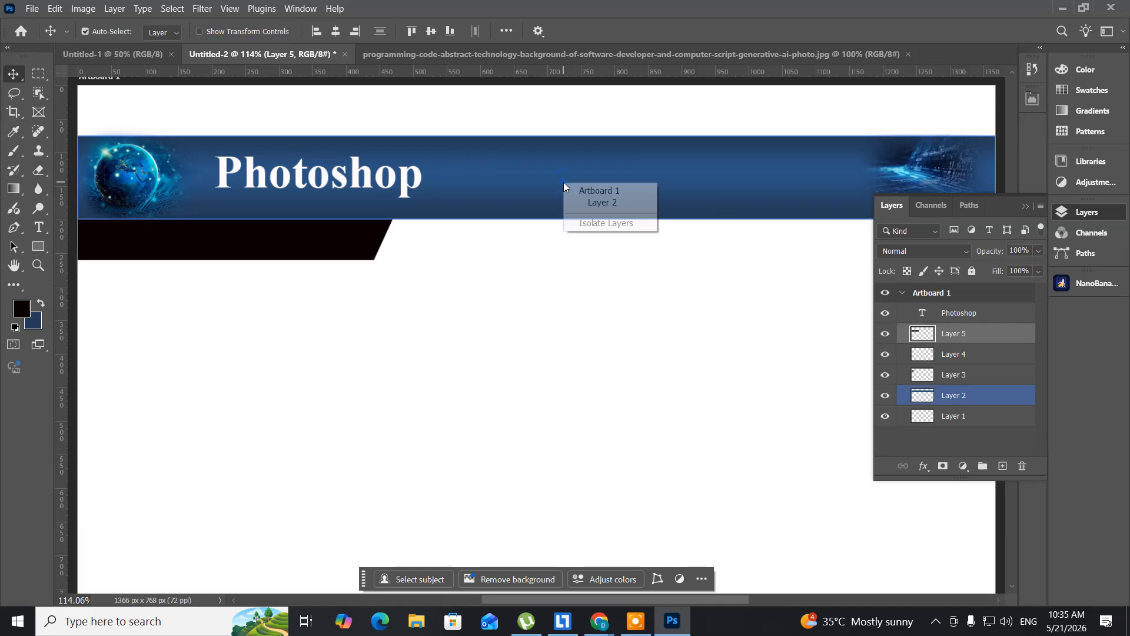
{"action": "left_click", "coordinate": [588, 202]}
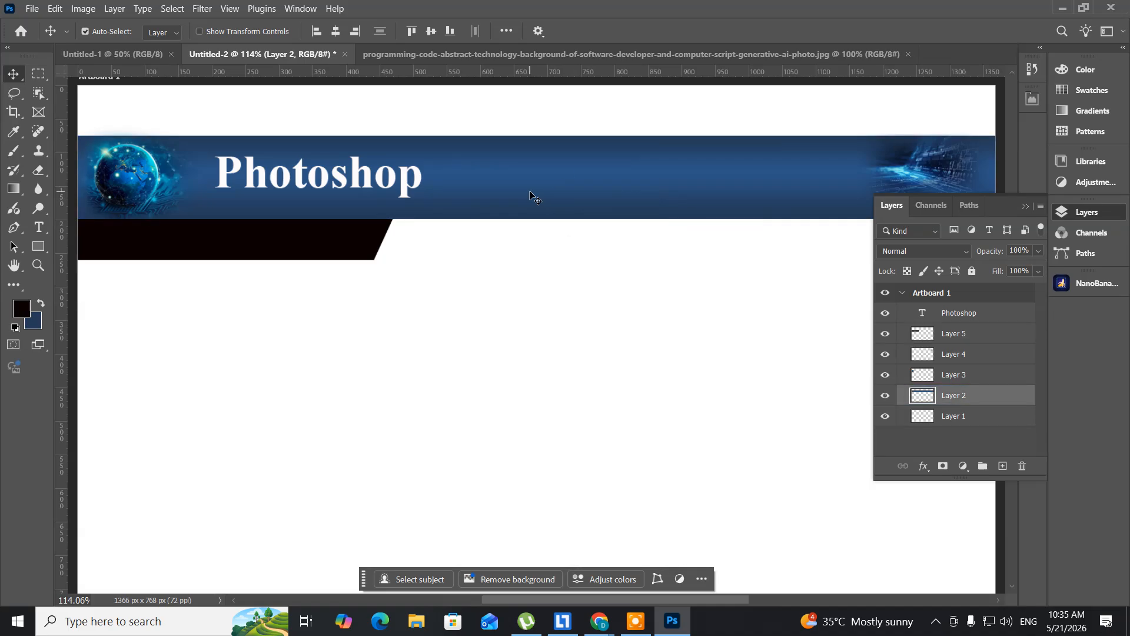
{"action": "left_click_drag", "start_coordinate": [530, 195], "coordinate": [527, 545]}
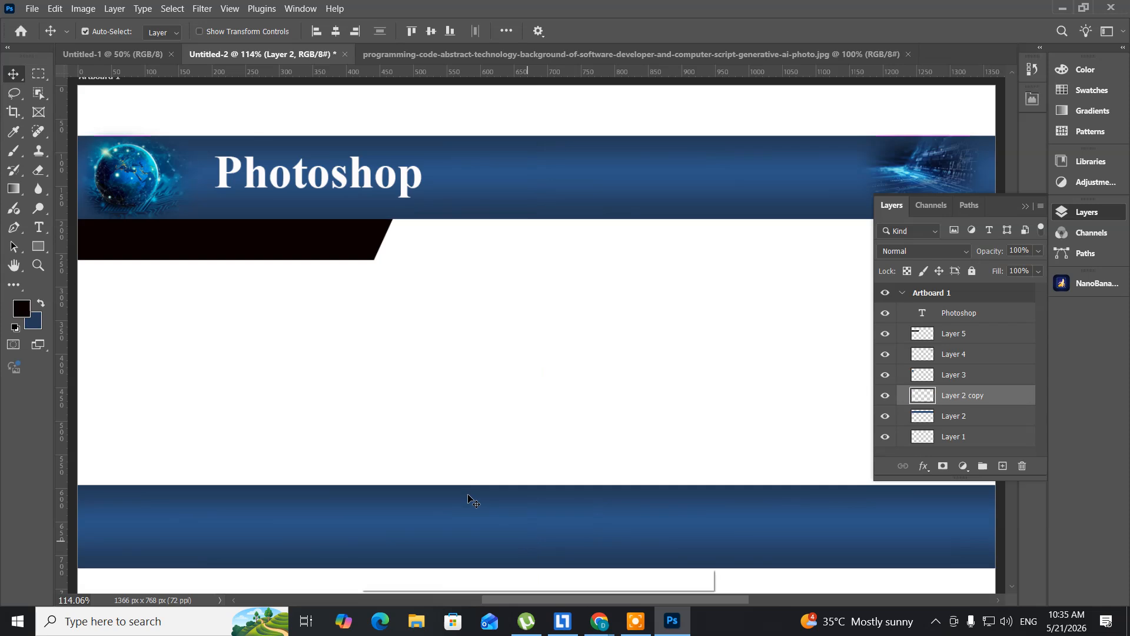
- Reduce the copied blue band's height to 40.32% by lowering its upper edge
{"action": "key", "text": "ctrl+t"}
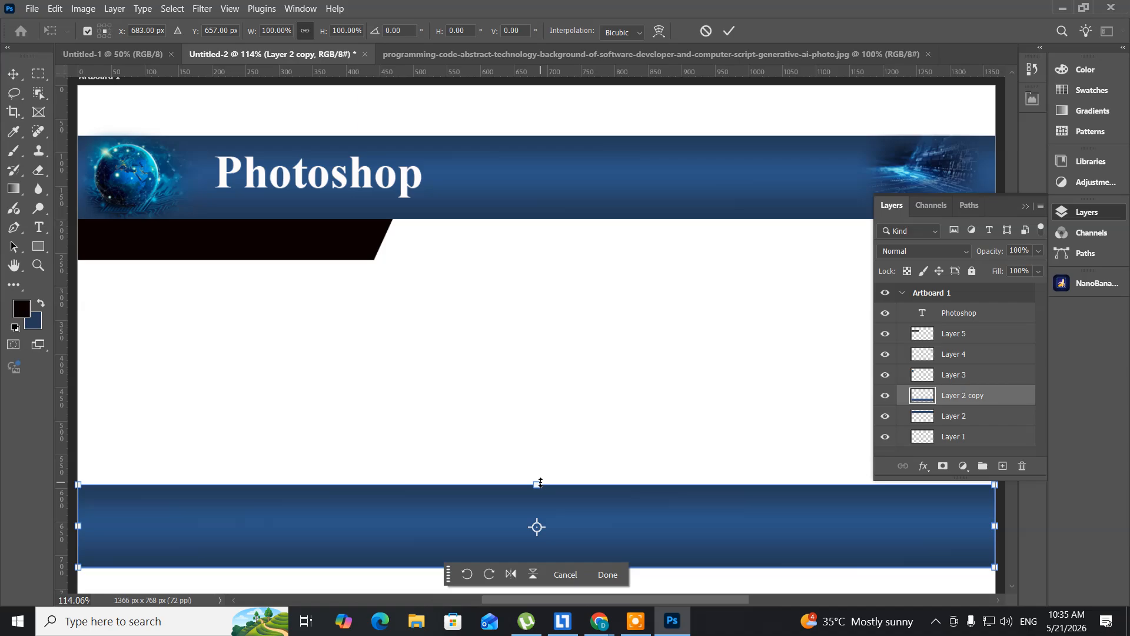
{"action": "left_click_drag", "start_coordinate": [541, 481], "coordinate": [545, 533]}
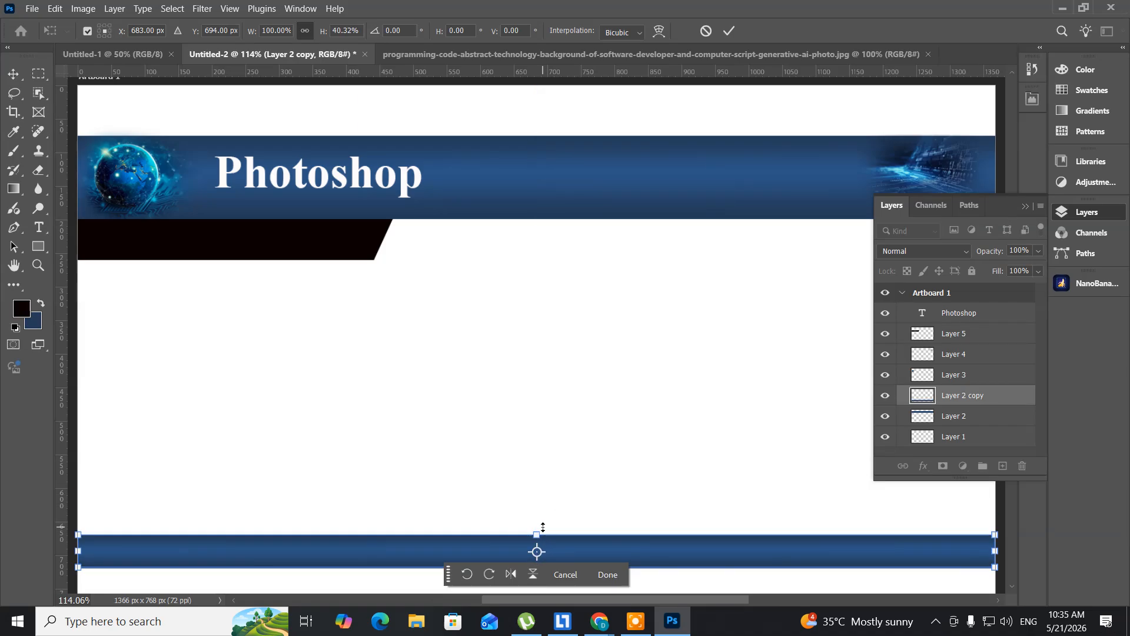
{"action": "key", "text": "Return"}
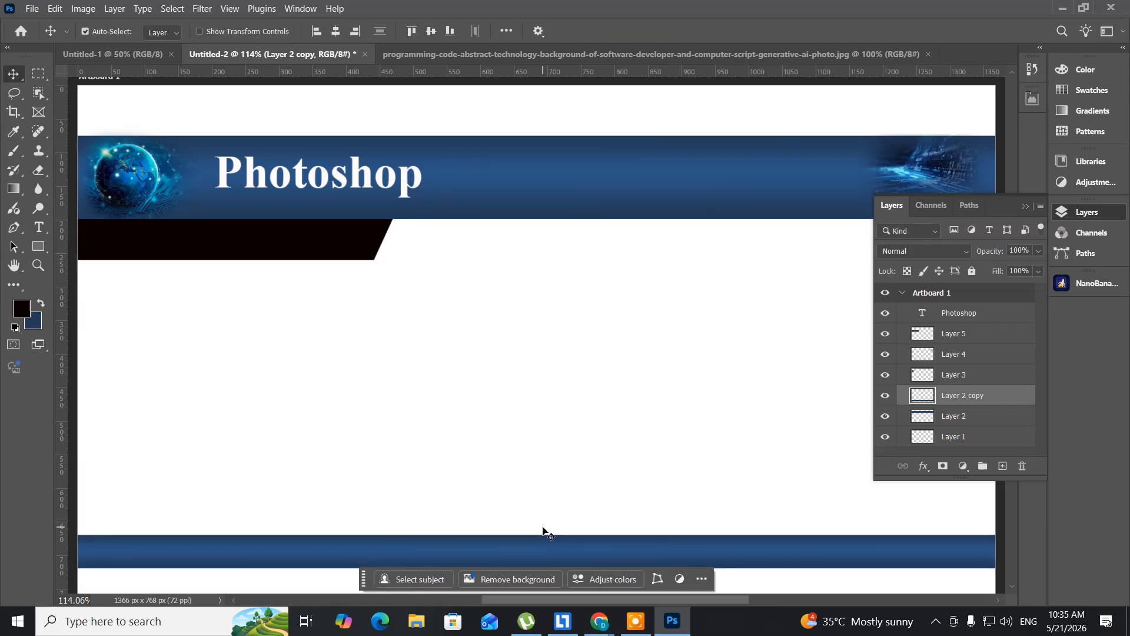
- Nudge the blue footer band straight down until it sits close to the artboard's lower edge
{"action": "key", "text": "Down"}
{"action": "key", "text": "Down"}
{"action": "key", "text": "Down"}
{"action": "key", "text": "Down"}
{"action": "key", "text": "Down"}
{"action": "key", "text": "Down"}
{"action": "key", "text": "Down"}
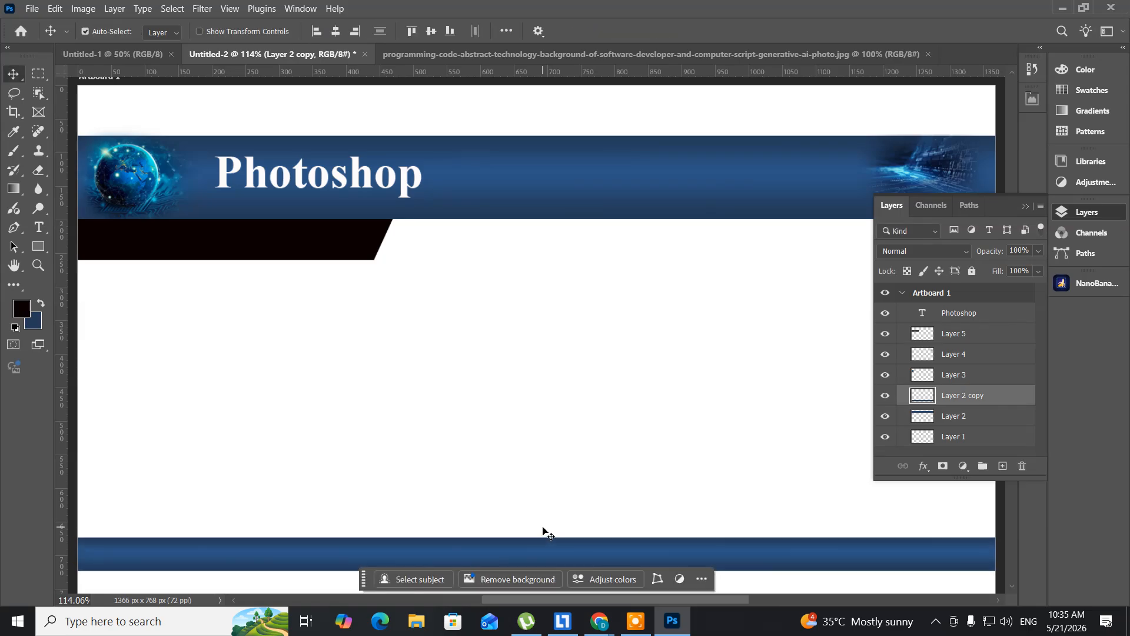
{"action": "key", "text": "Down"}
{"action": "key", "text": "Down"}
{"action": "key", "text": "Down"}
{"action": "key", "text": "Down"}
{"action": "key", "text": "Down"}
{"action": "key", "text": "Down"}
{"action": "key", "text": "Down"}
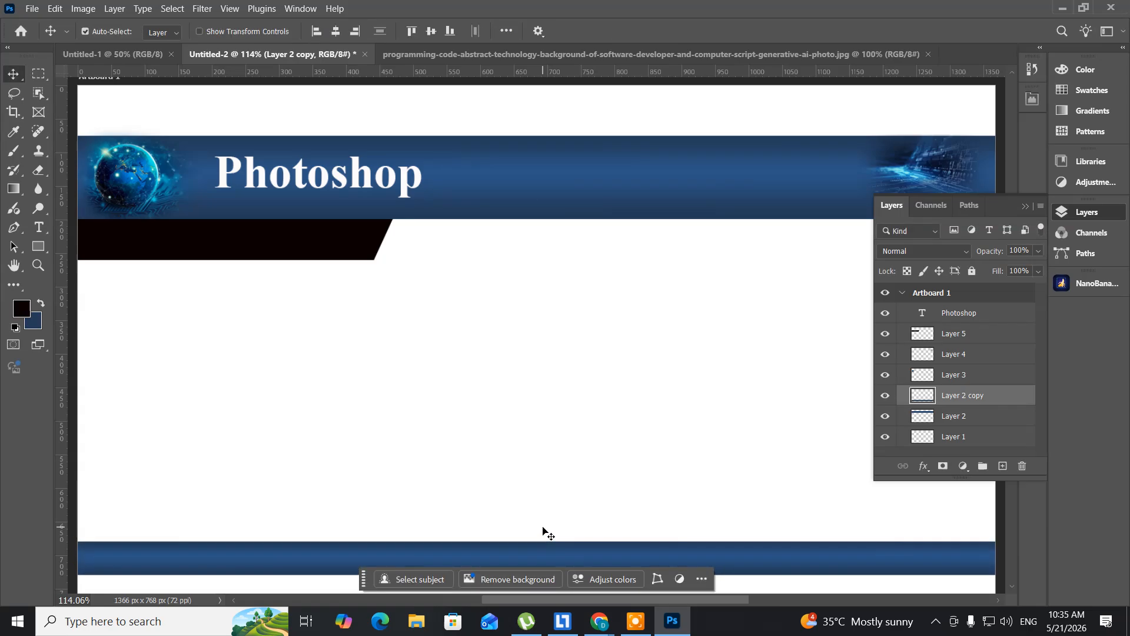
{"action": "key", "text": "Down"}
{"action": "key", "text": "Down"}
{"action": "key", "text": "Down"}
{"action": "key", "text": "Down"}
{"action": "key", "text": "Down"}
{"action": "key", "text": "Down"}
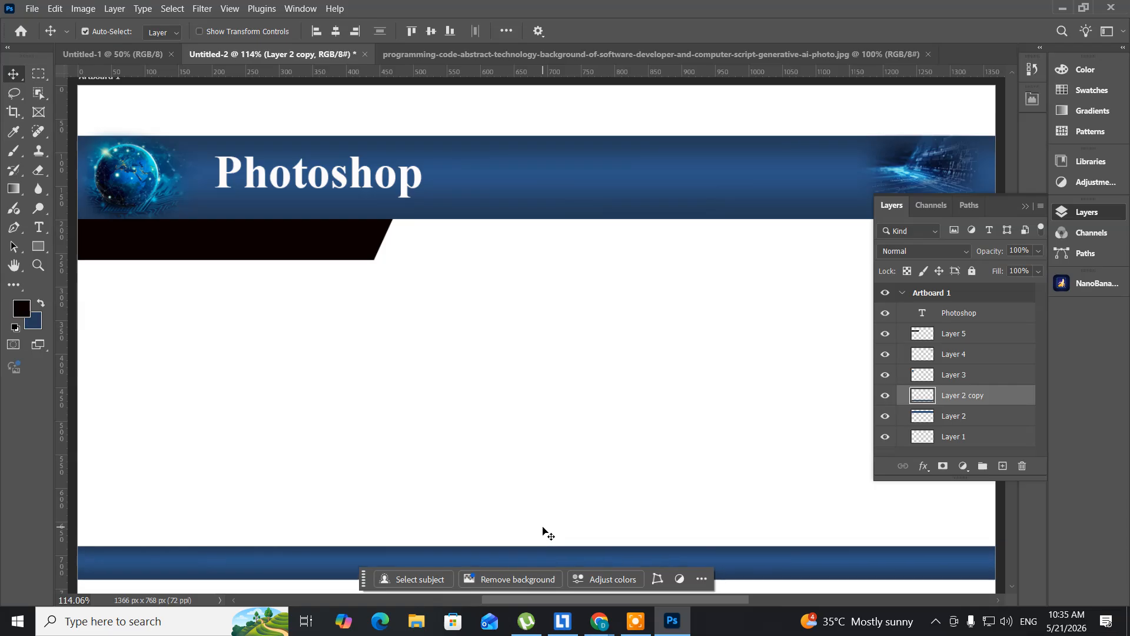
{"action": "key", "text": "Down"}
{"action": "key", "text": "Down"}
{"action": "key", "text": "Down"}
{"action": "key", "text": "Down"}
{"action": "key", "text": "Down"}
{"action": "key", "text": "Down"}
{"action": "key", "text": "Down"}
{"action": "key", "text": "Down"}
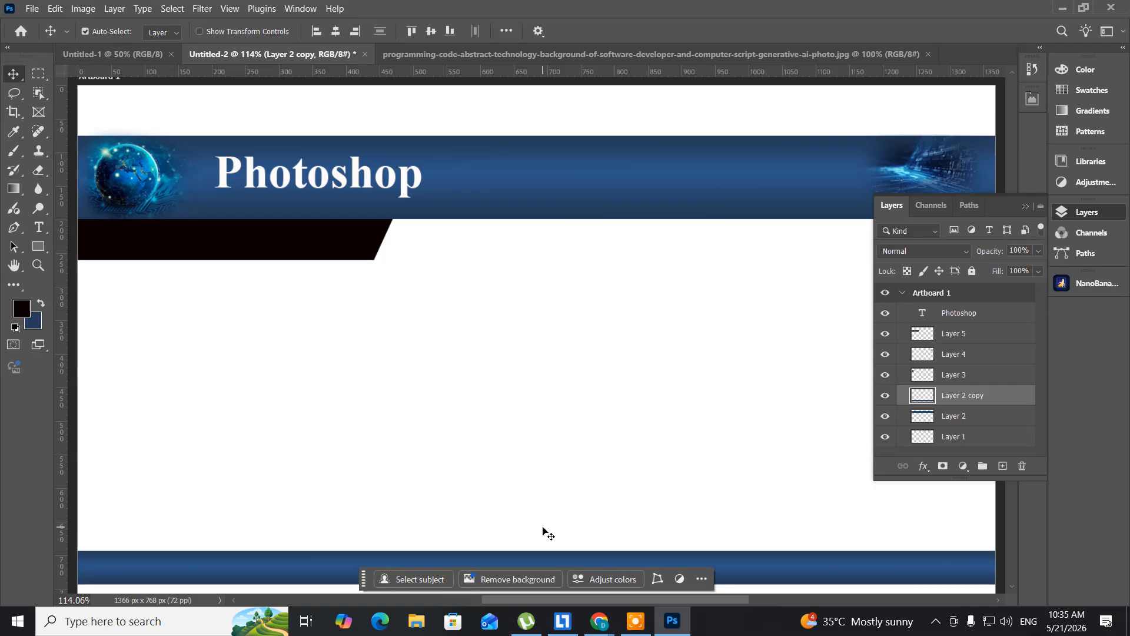
{"action": "key", "text": "Down"}
{"action": "key", "text": "Down"}
{"action": "key", "text": "Down"}
{"action": "key", "text": "Down"}
{"action": "key", "text": "Down"}
{"action": "key", "text": "Down"}
{"action": "key", "text": "Down"}
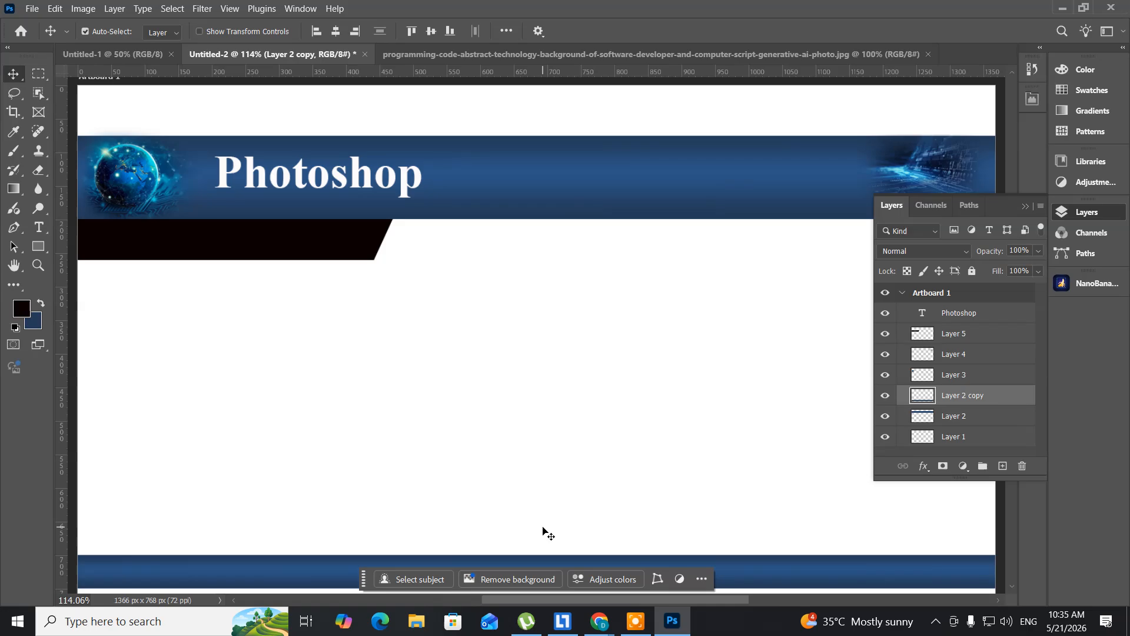
{"action": "key", "text": "Down"}
{"action": "key", "text": "Down"}
{"action": "key", "text": "Down"}
{"action": "key", "text": "Down"}
{"action": "key", "text": "Down"}
{"action": "key", "text": "Down"}
{"action": "key", "text": "Down"}
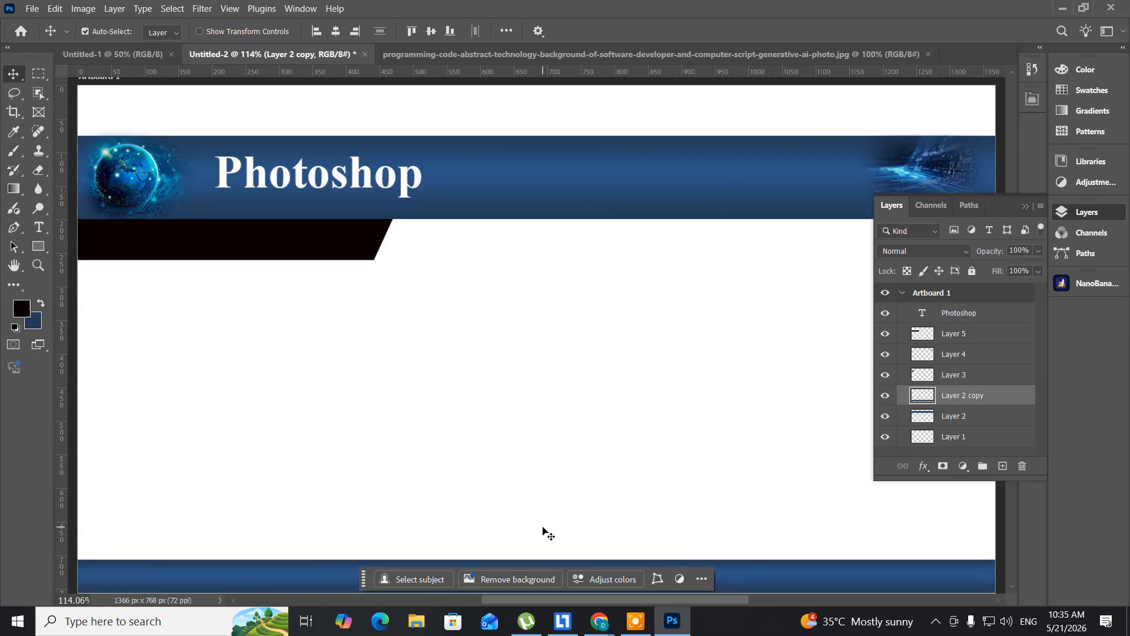
{"action": "key", "text": "Down"}
{"action": "key", "text": "Down"}
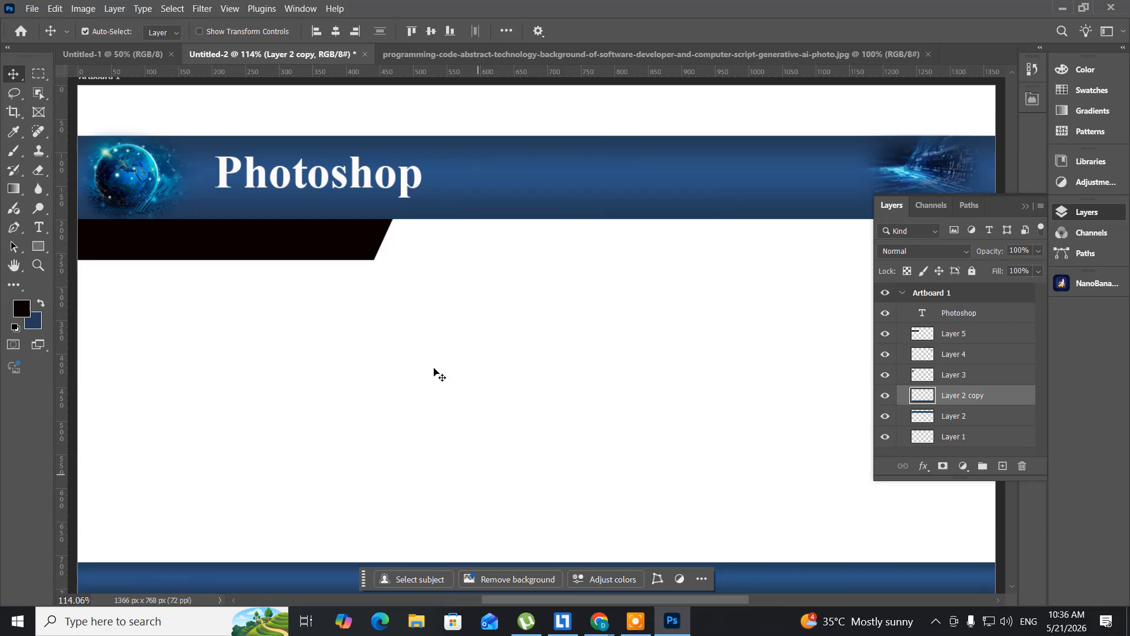
- Switch to Chrome and search Google Images for "photoshop images images", replacing the word "technology" in the earlier query
{"action": "left_click", "coordinate": [597, 629]}
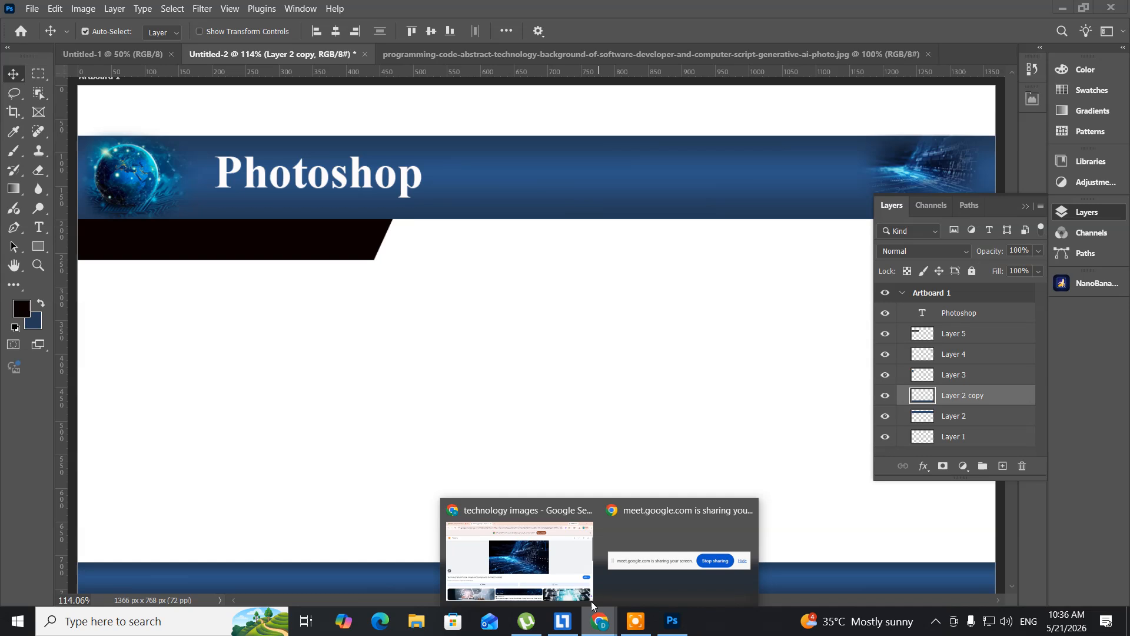
{"action": "left_click", "coordinate": [552, 566]}
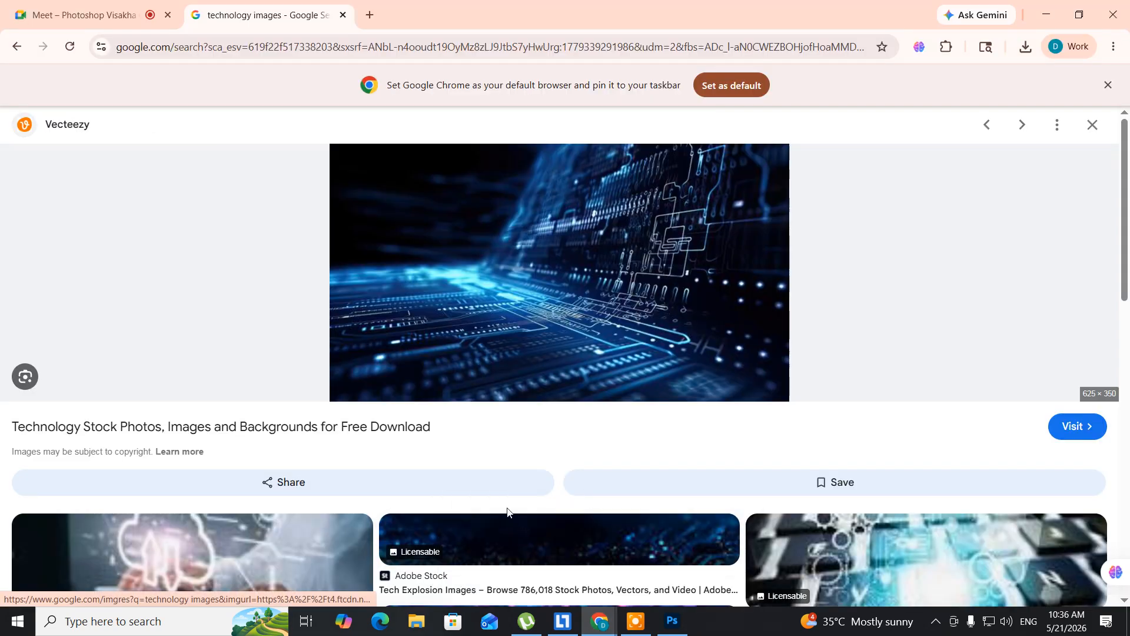
{"action": "key", "text": "alt+Left"}
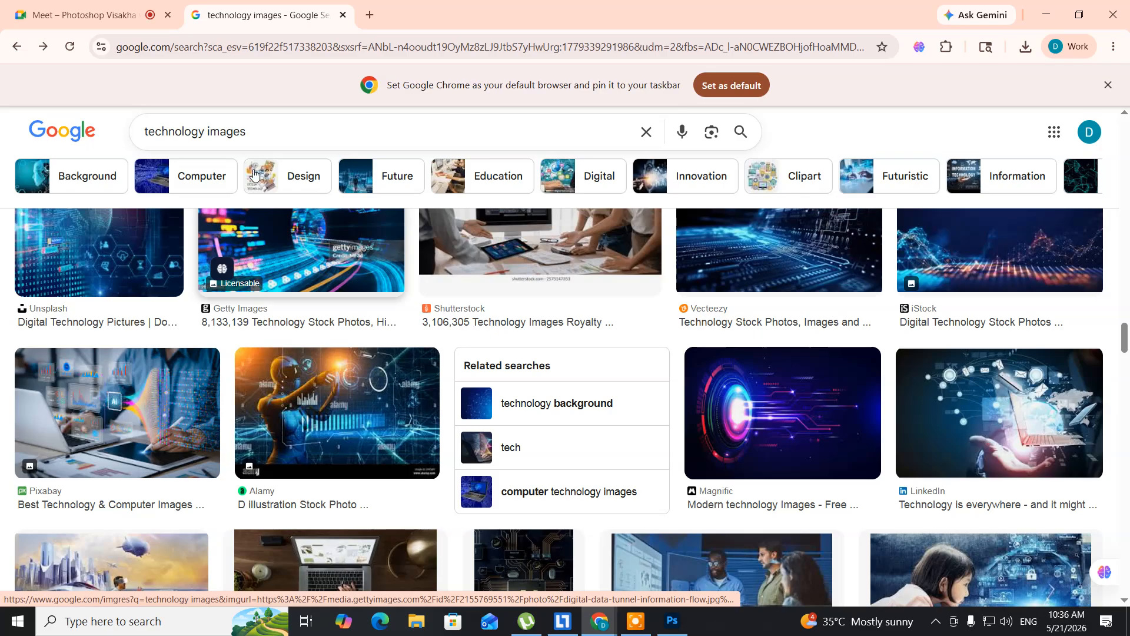
{"action": "left_click", "coordinate": [202, 131]}
{"action": "left_click_drag", "start_coordinate": [202, 130], "coordinate": [103, 136]}
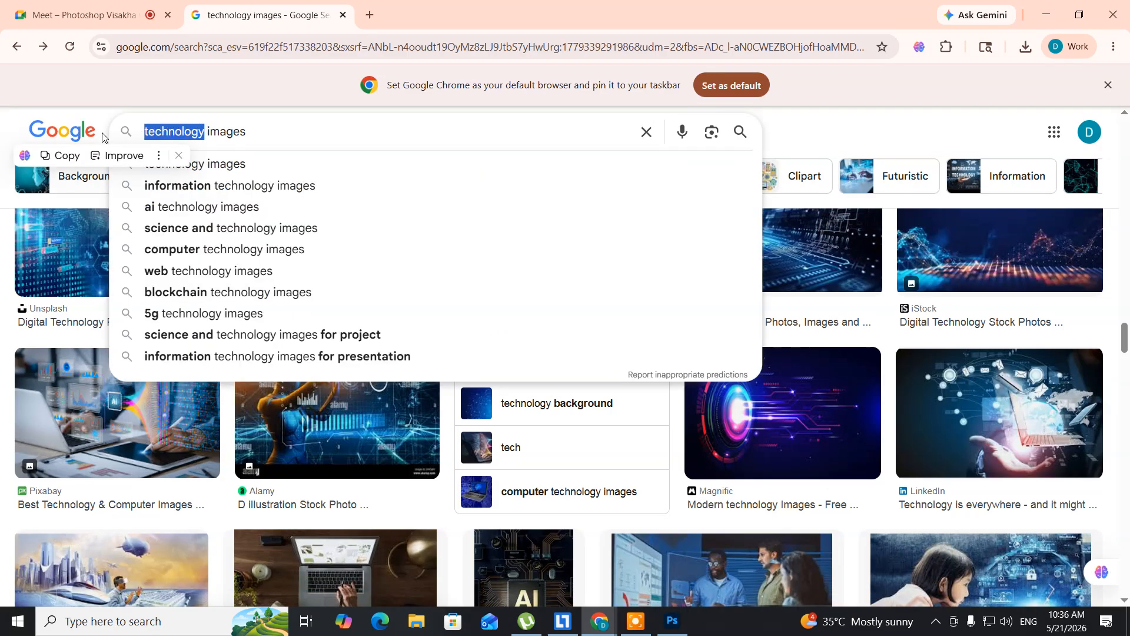
{"action": "type", "text": "photoshop images"}
{"action": "key", "text": "Return"}
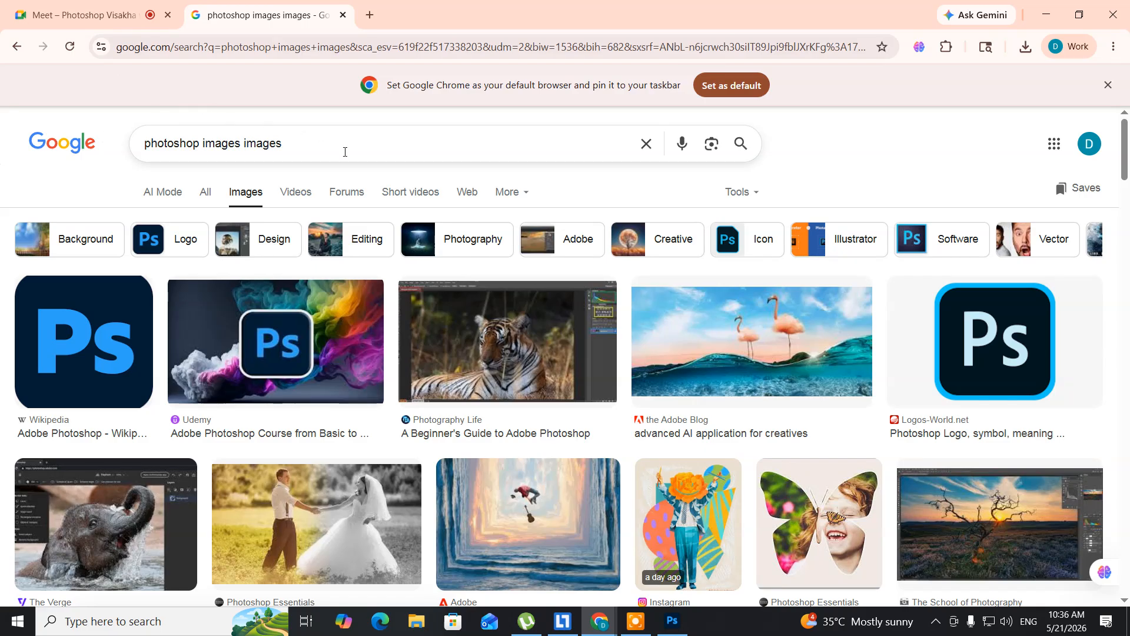
- Open Adobe's image of red cabins by snowy mountains from the results and save it to the Desktop as photo_editor_1800x1012-1.jpg
{"action": "scroll", "coordinate": [391, 188], "scroll_direction": "down", "scroll_amount": 6}
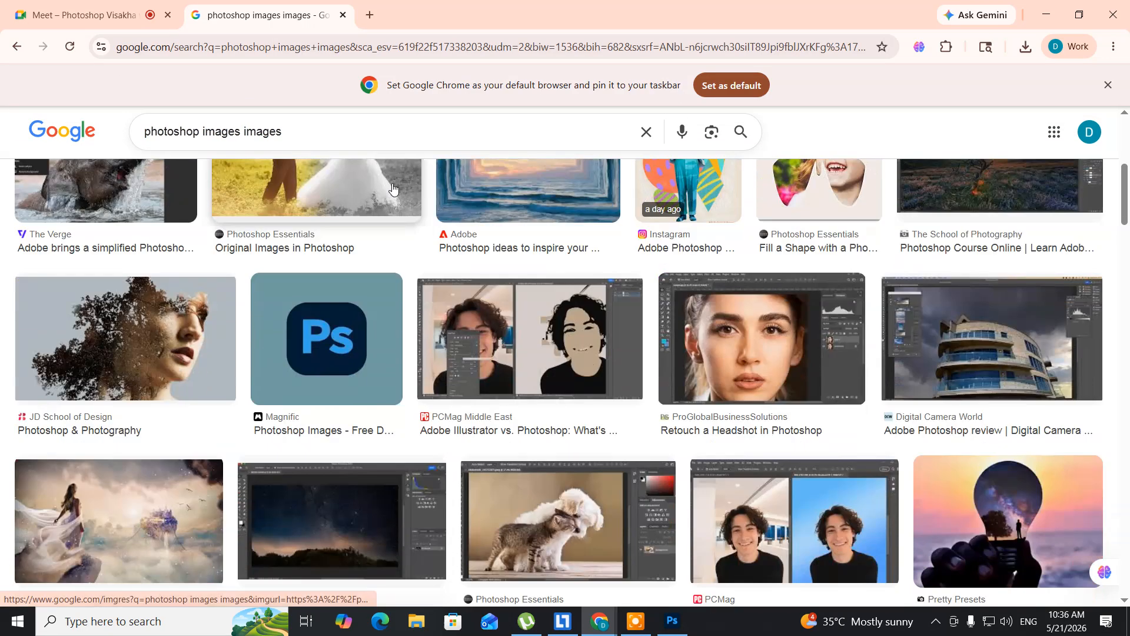
{"action": "scroll", "coordinate": [393, 188], "scroll_direction": "down", "scroll_amount": 3}
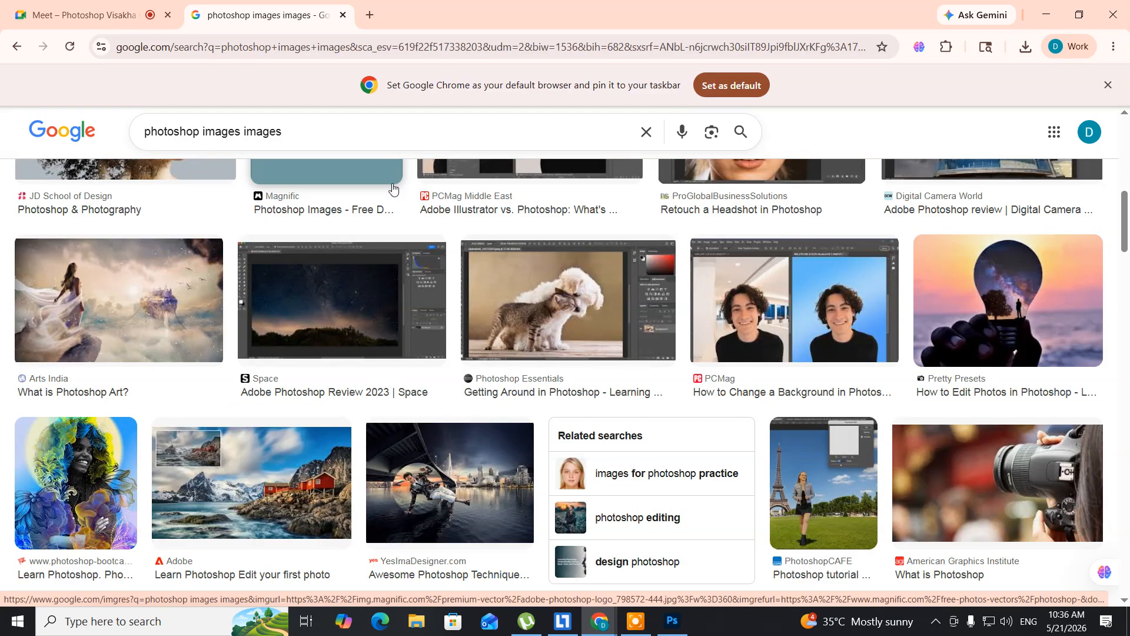
{"action": "scroll", "coordinate": [393, 189], "scroll_direction": "down", "scroll_amount": 1}
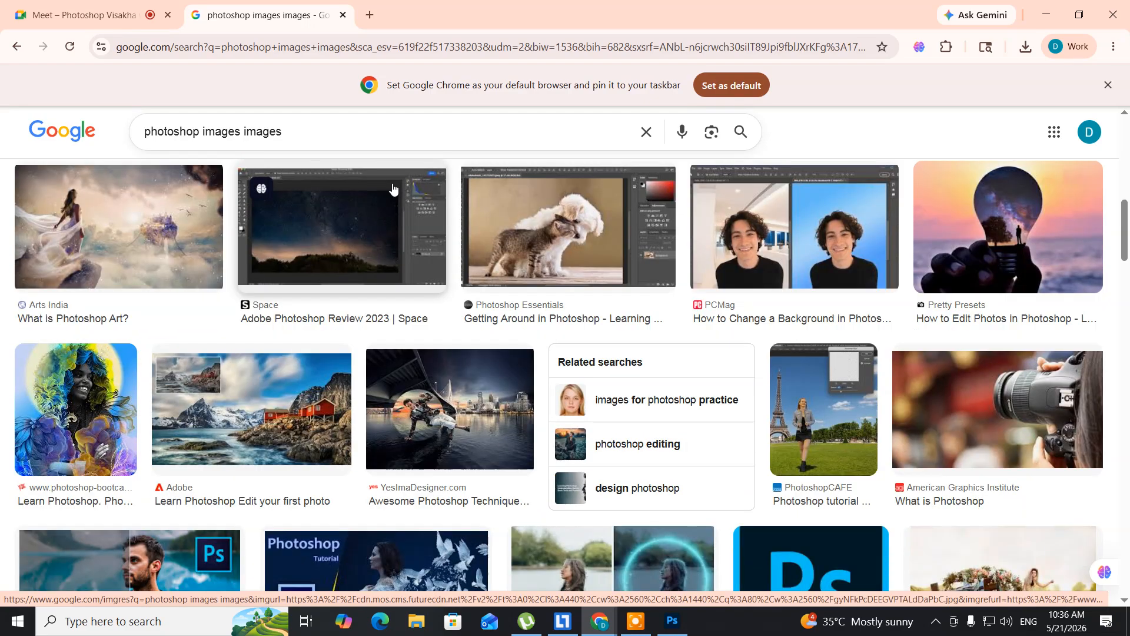
{"action": "left_click", "coordinate": [208, 379]}
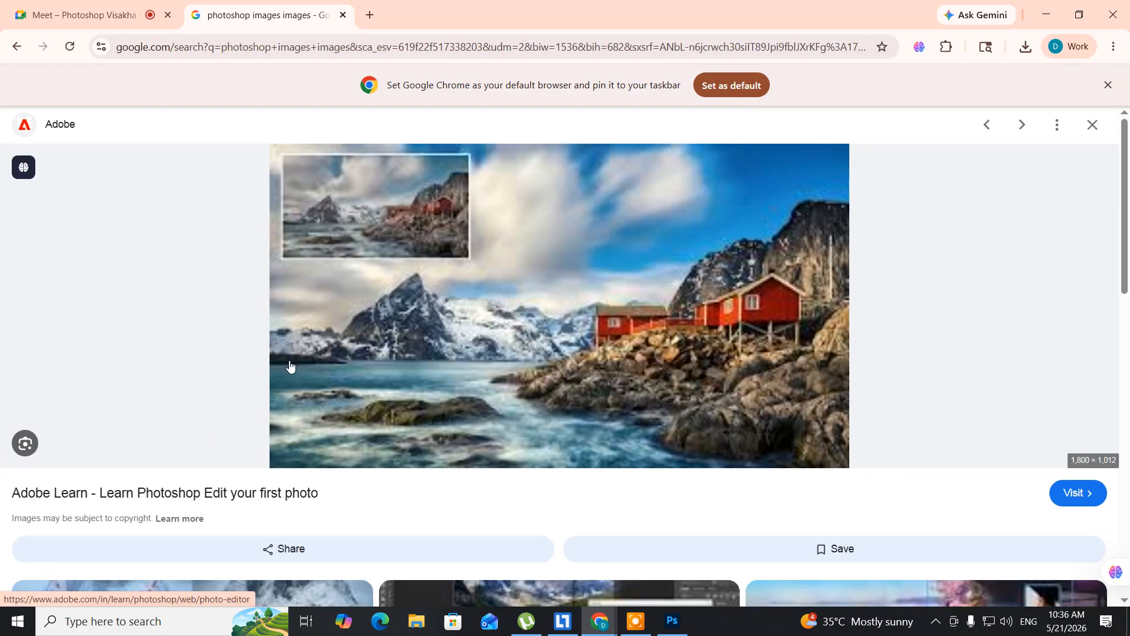
{"action": "right_click", "coordinate": [402, 306]}
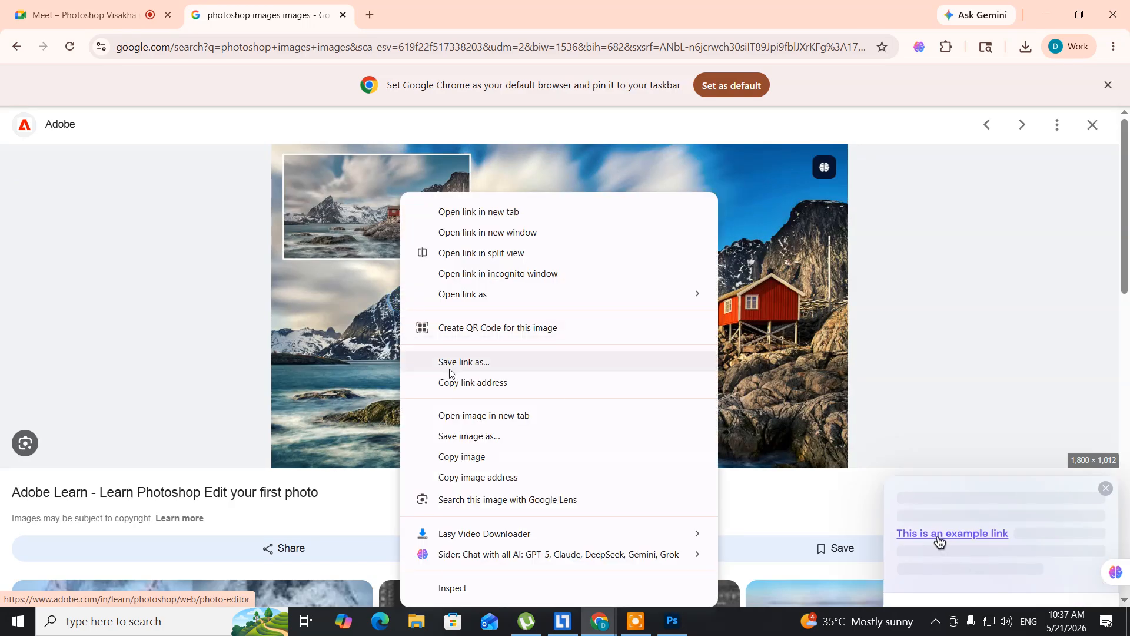
{"action": "left_click", "coordinate": [462, 435]}
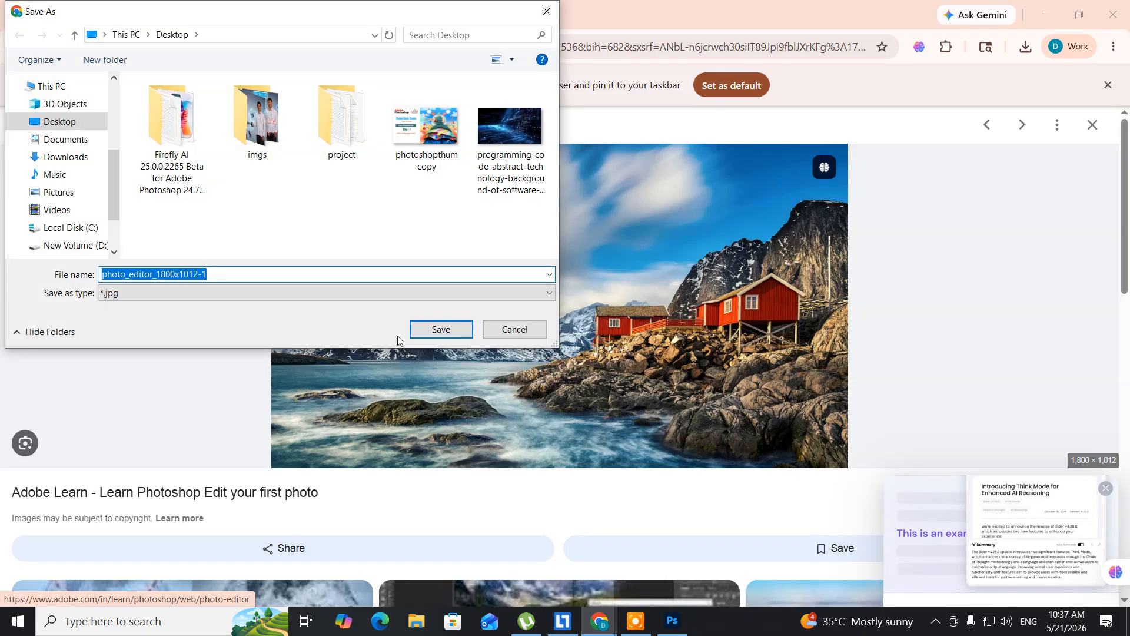
{"action": "left_click", "coordinate": [415, 333]}
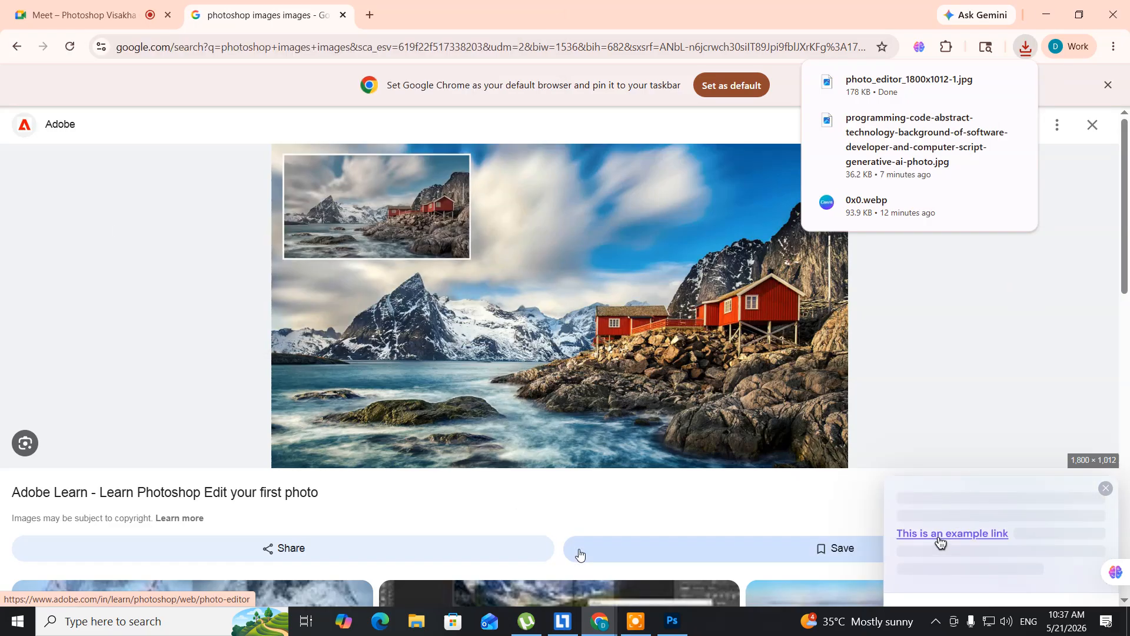
- Switch back to Photoshop and open photo_editor_1800x1012-1.jpg from the Desktop
{"action": "left_click", "coordinate": [672, 628]}
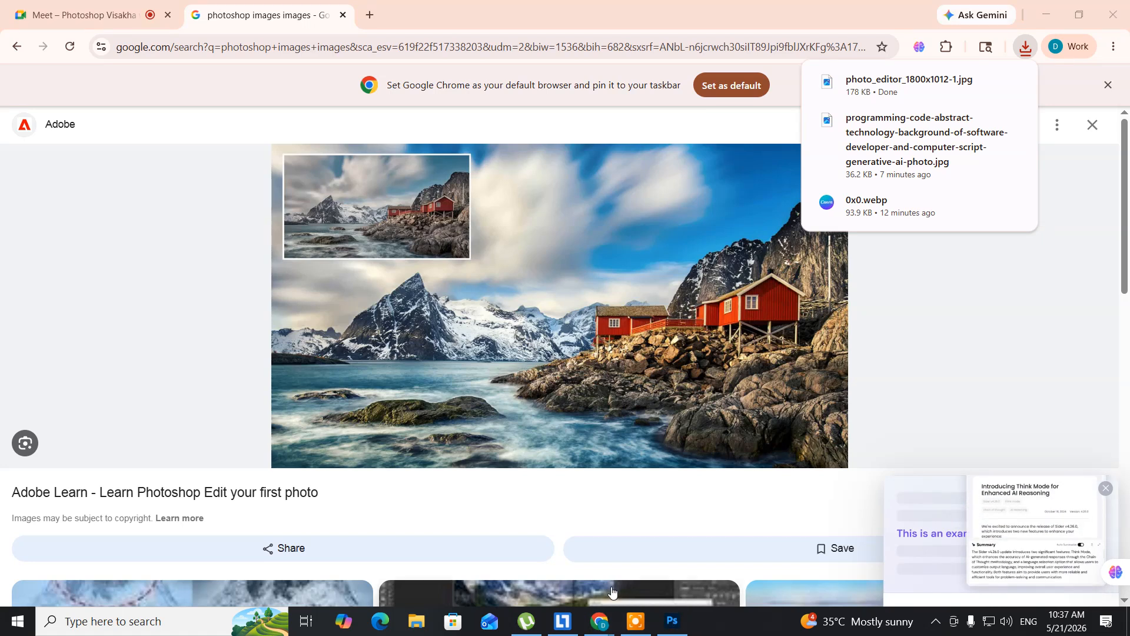
{"action": "left_click", "coordinate": [672, 625]}
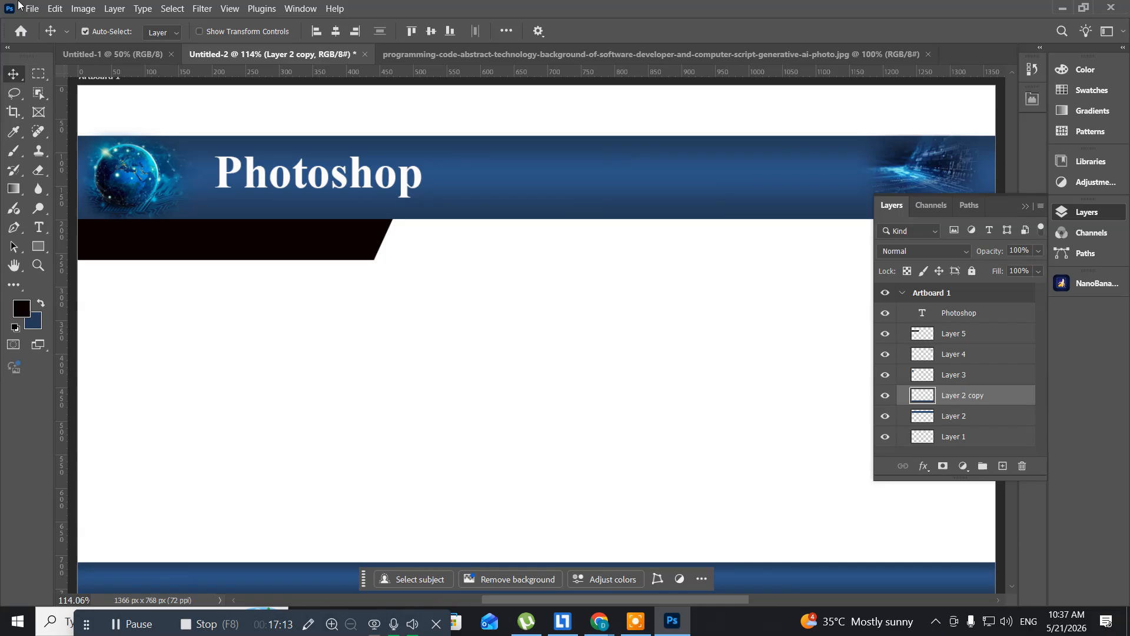
{"action": "left_click", "coordinate": [38, 12]}
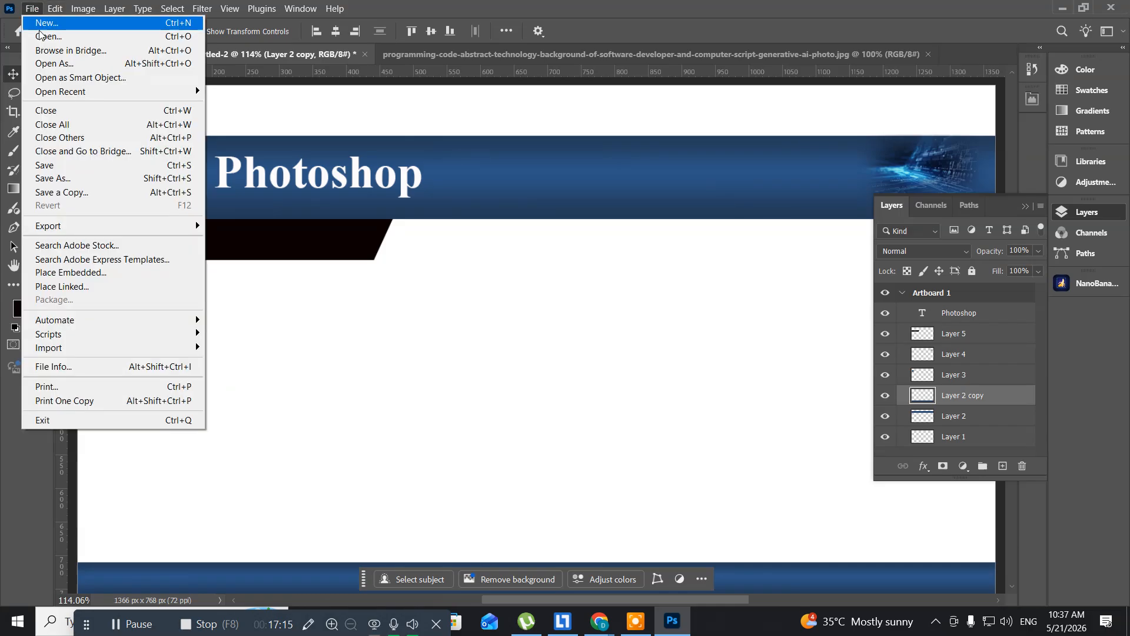
{"action": "left_click", "coordinate": [39, 37]}
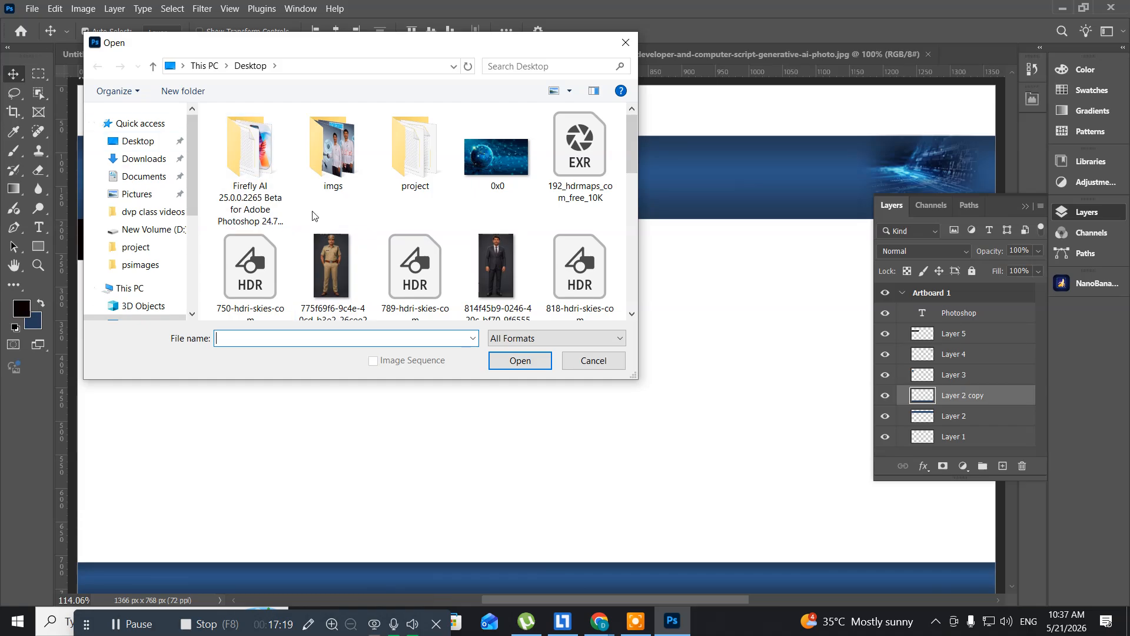
{"action": "scroll", "coordinate": [314, 214], "scroll_direction": "down", "scroll_amount": 1}
{"action": "scroll", "coordinate": [313, 213], "scroll_direction": "down", "scroll_amount": 3}
{"action": "scroll", "coordinate": [312, 211], "scroll_direction": "down", "scroll_amount": 3}
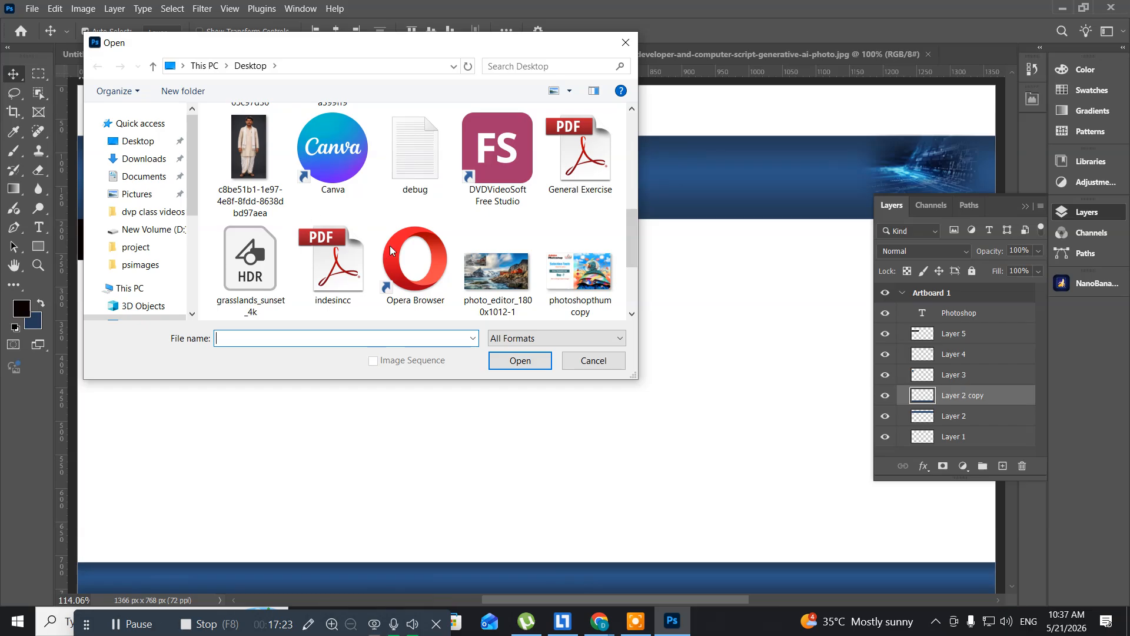
{"action": "left_click", "coordinate": [496, 272]}
{"action": "left_click", "coordinate": [520, 361]}
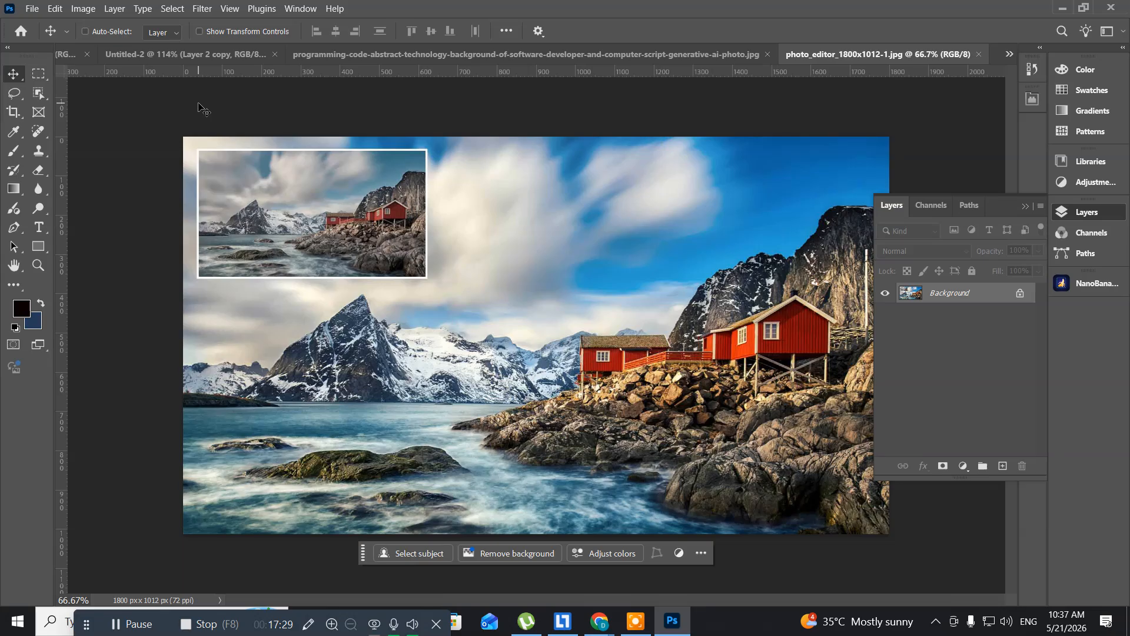
- Copy the whole cabin photo, close its file and paste it into the Untitled-2 layout
{"action": "key", "text": "ctrl+a"}
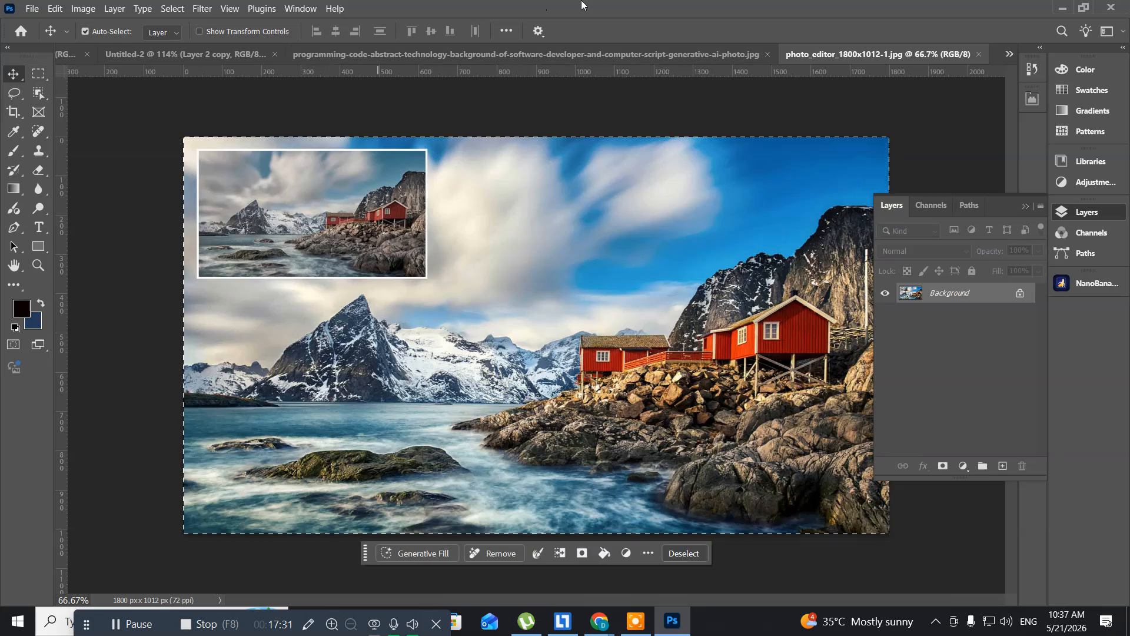
{"action": "left_click", "coordinate": [980, 53]}
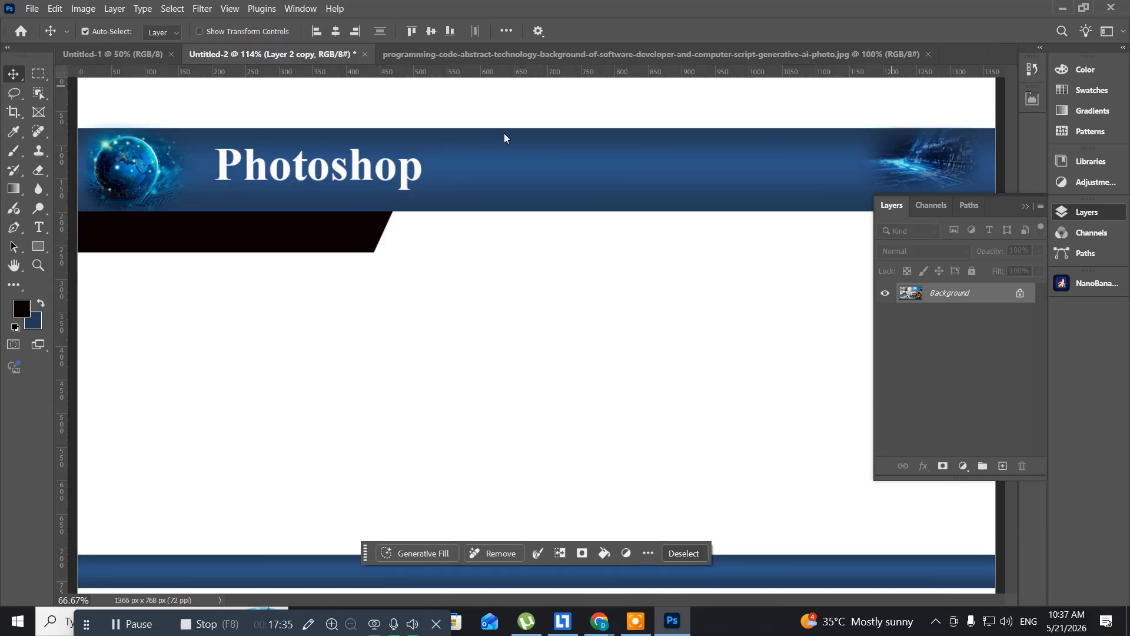
{"action": "key", "text": "ctrl+v"}
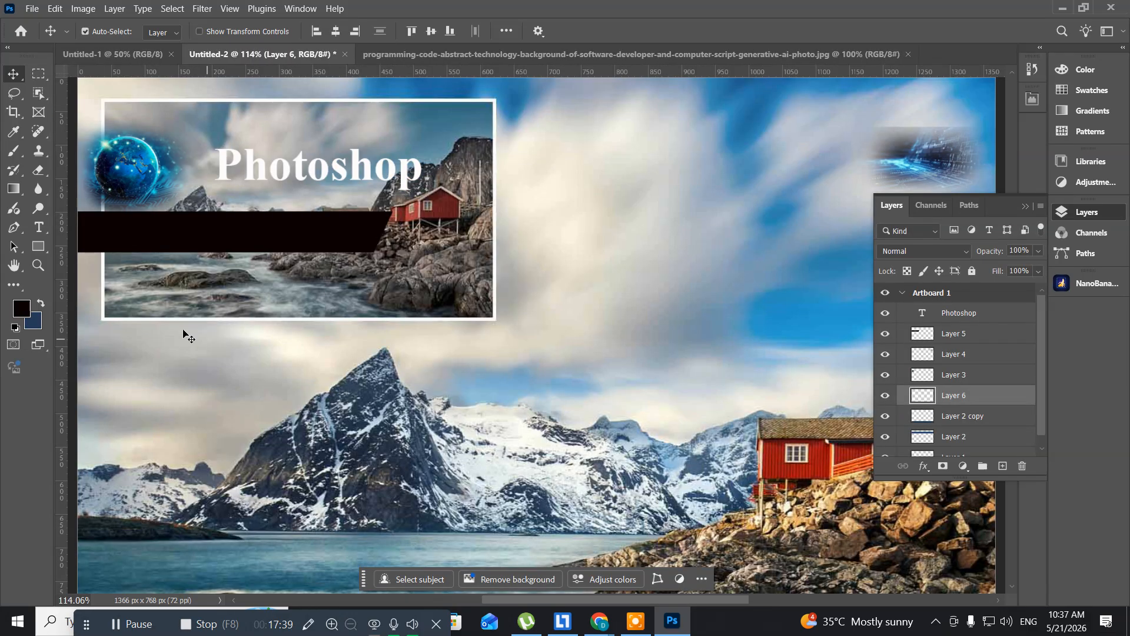
- Scale the pasted cabin photo to 34.81% and position its centre at about X 986.74 px, Y 460.41 px, below the header band
{"action": "key", "text": "ctrl+t"}
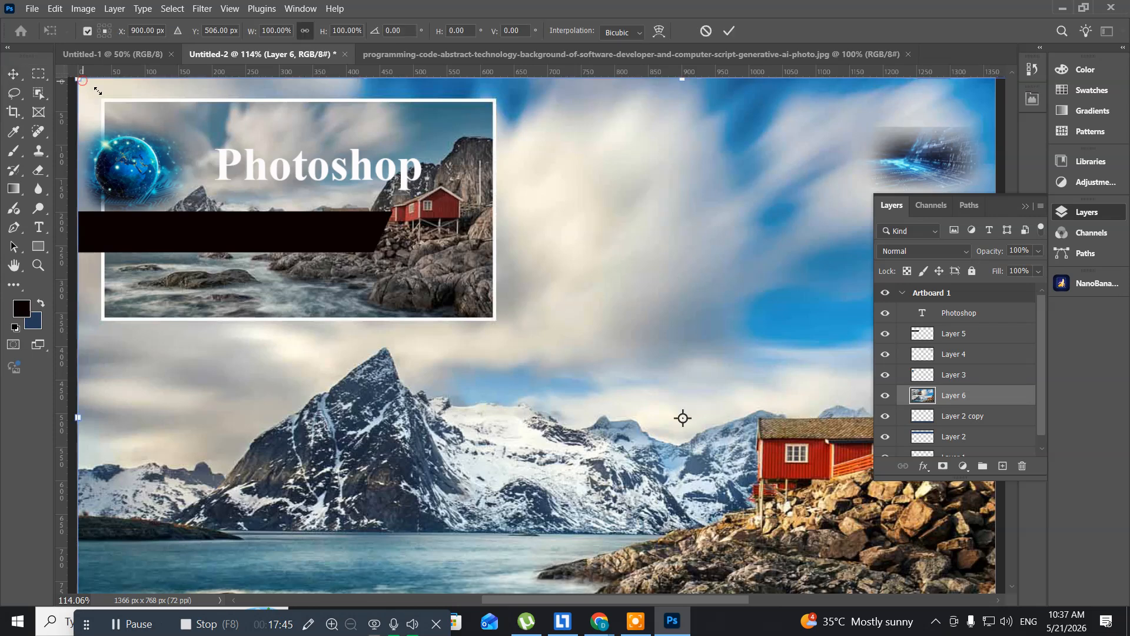
{"action": "left_click_drag", "start_coordinate": [83, 81], "coordinate": [483, 298]}
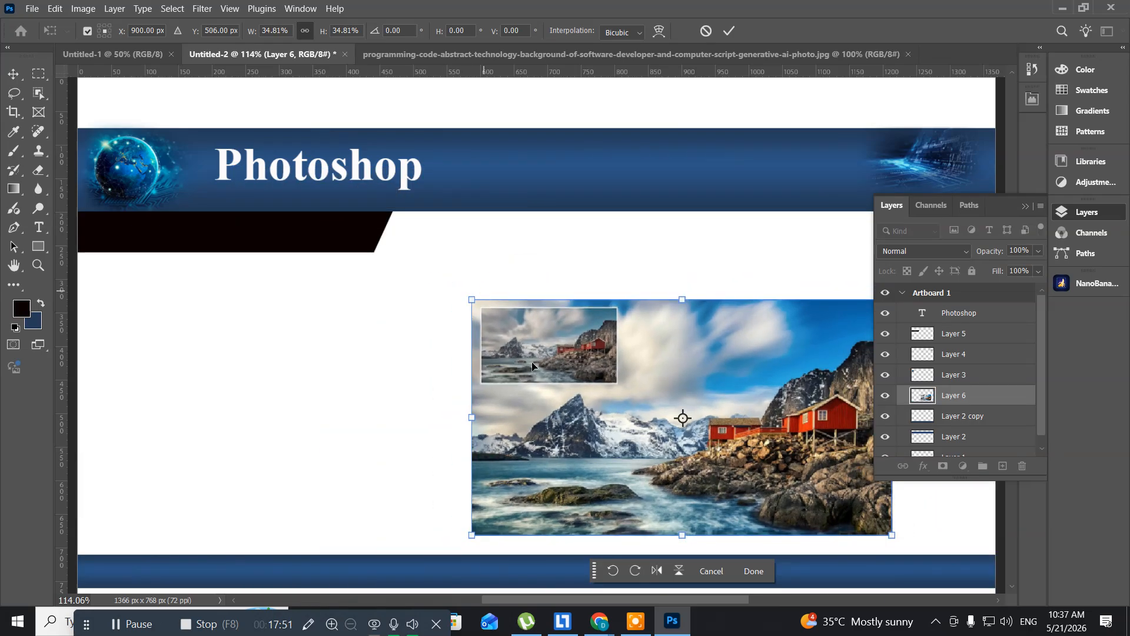
{"action": "left_click_drag", "start_coordinate": [523, 419], "coordinate": [574, 393]}
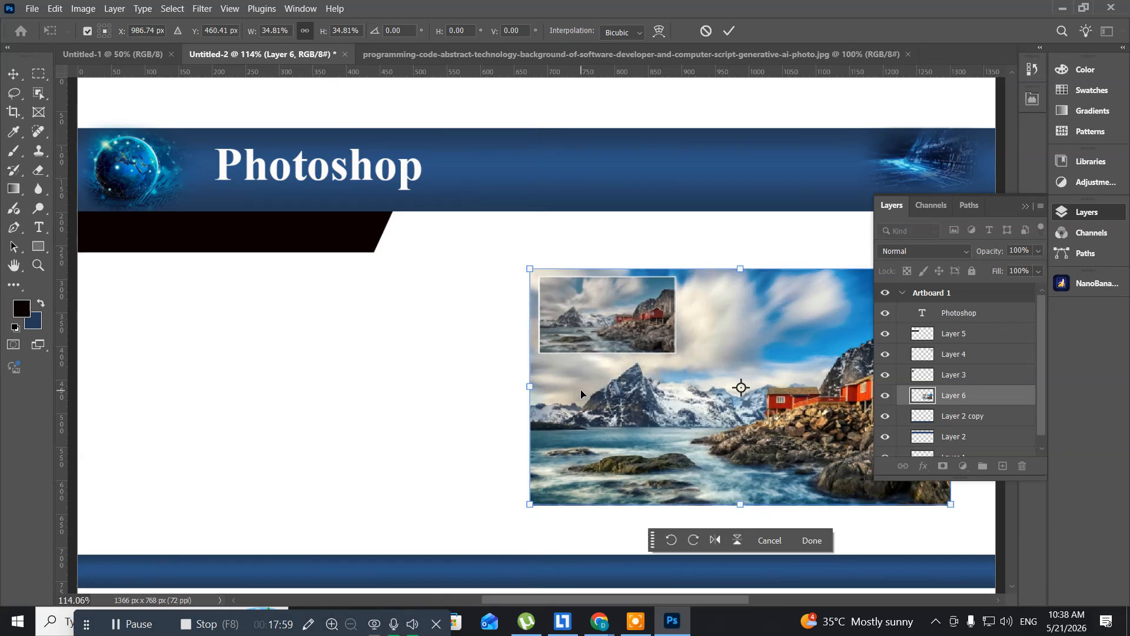
{"action": "key", "text": "Return"}
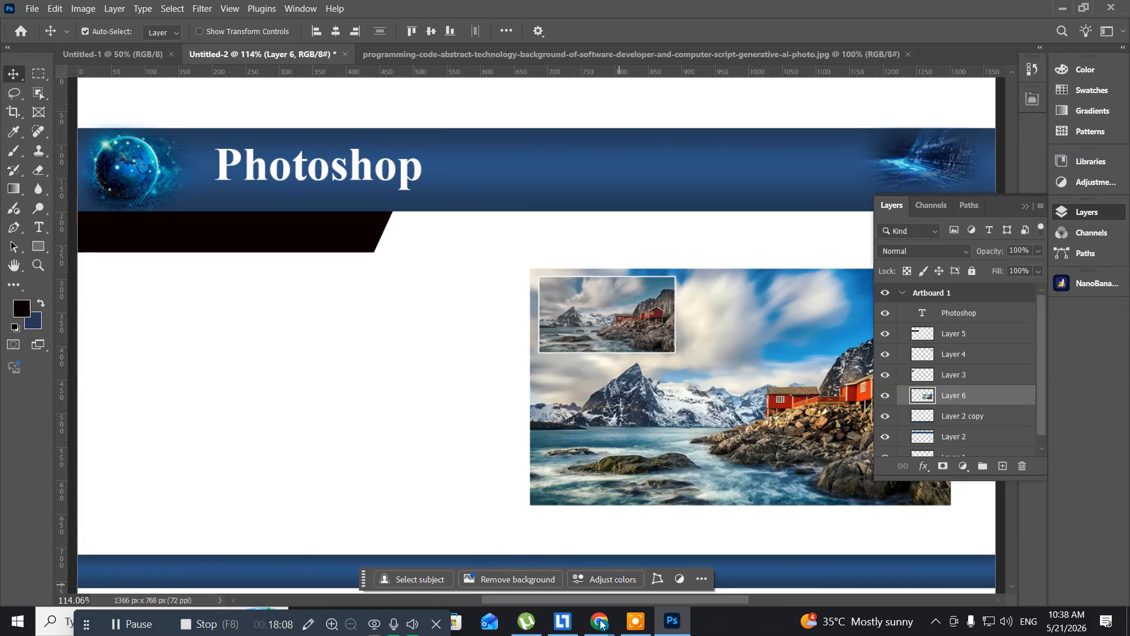
- Switch to Chrome, open Crayon InfoTech's blue paint-splash Ps logo from the image results and save it to the Desktop as 06_12-New-Features-of-Adobe-Photoshop.png
{"action": "mouse_move", "coordinate": [606, 632]}
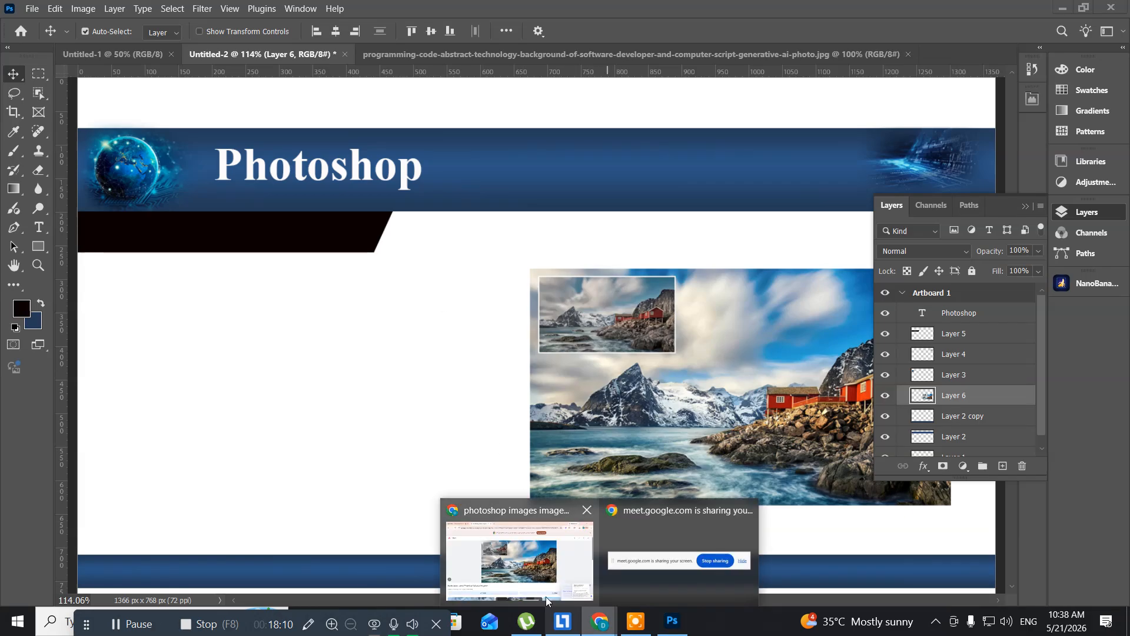
{"action": "left_click", "coordinate": [526, 578]}
{"action": "key", "text": "alt+Left"}
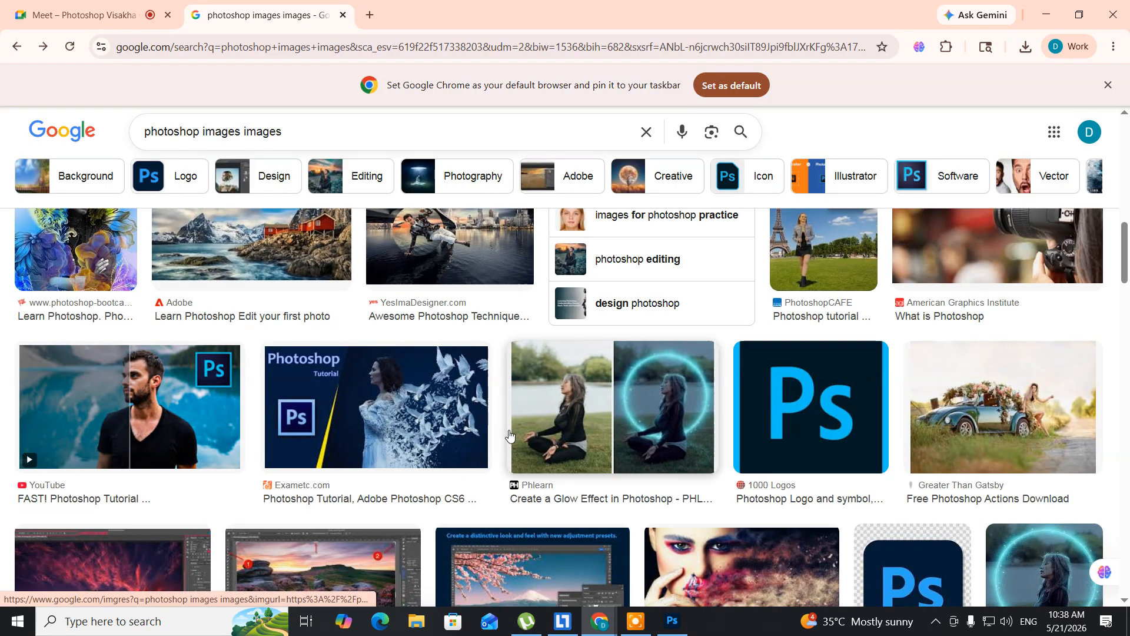
{"action": "scroll", "coordinate": [510, 435], "scroll_direction": "down", "scroll_amount": 6}
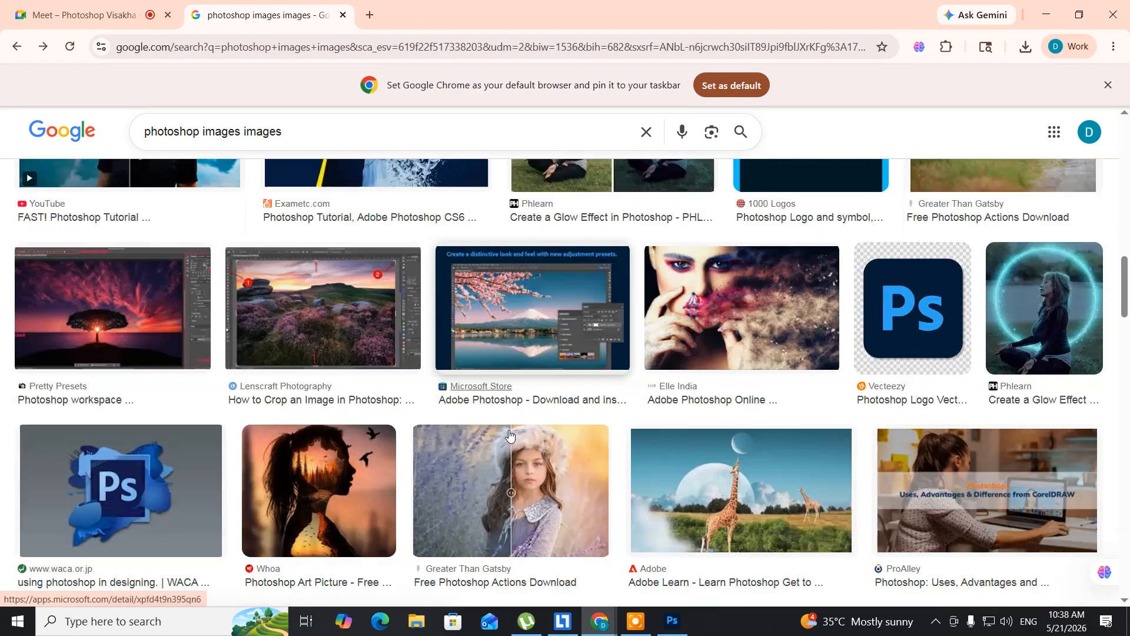
{"action": "scroll", "coordinate": [510, 436], "scroll_direction": "down", "scroll_amount": 2}
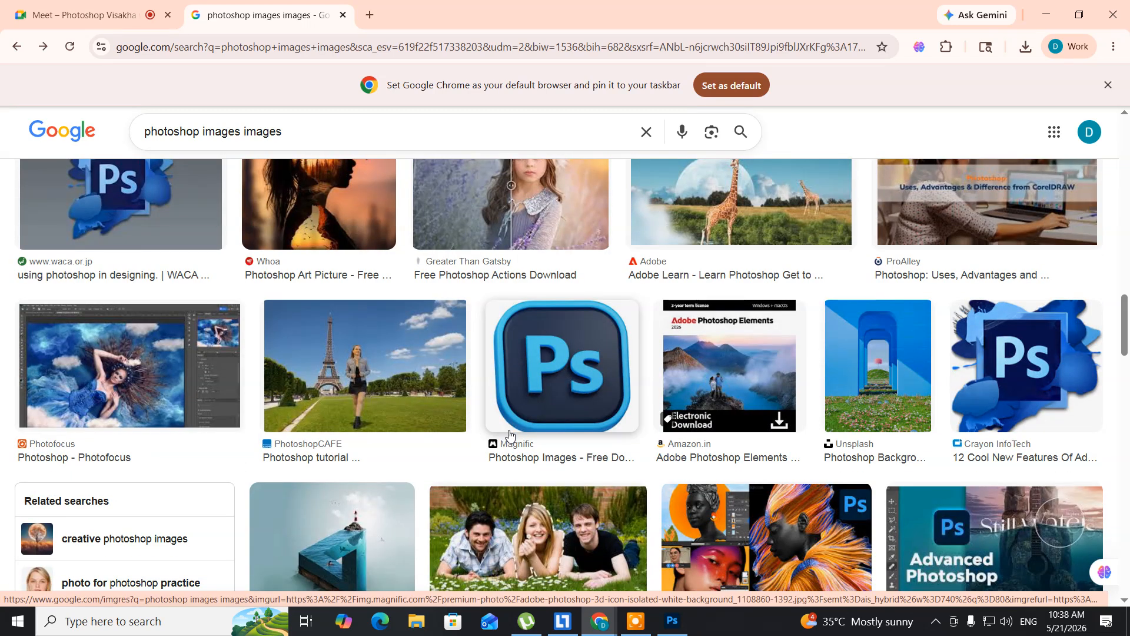
{"action": "left_click", "coordinate": [1031, 345]}
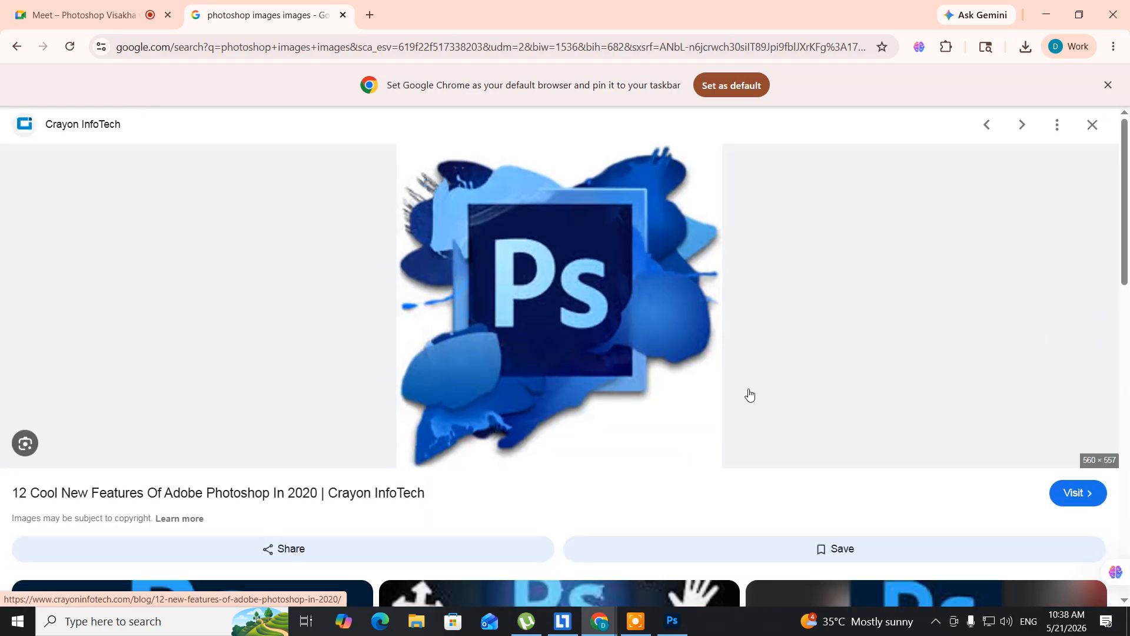
{"action": "right_click", "coordinate": [569, 243]}
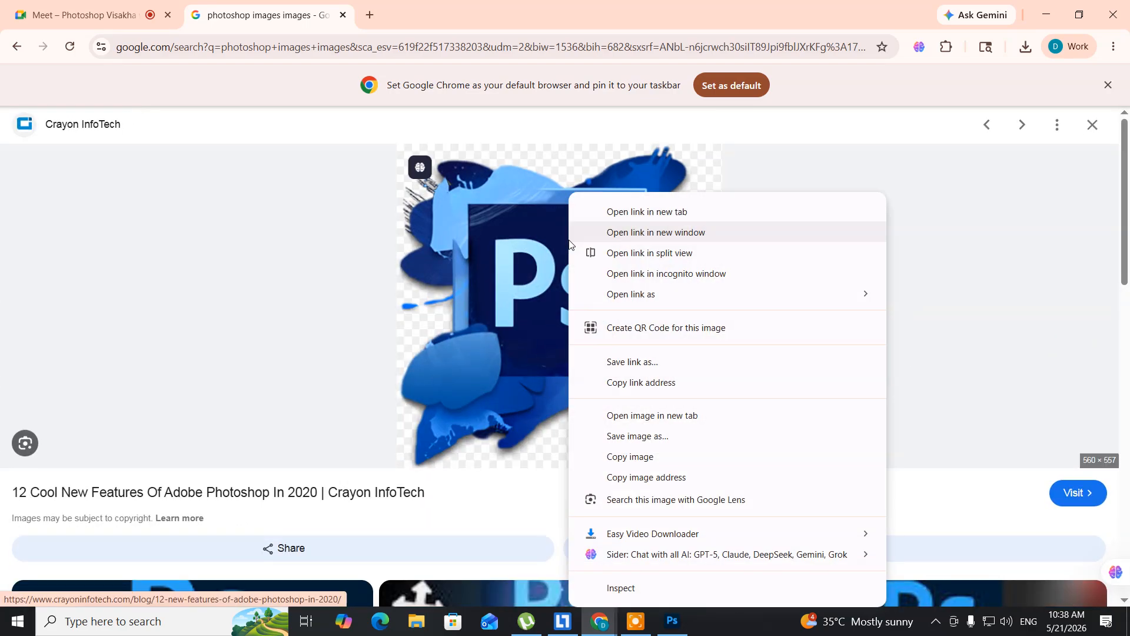
{"action": "left_click", "coordinate": [621, 437]}
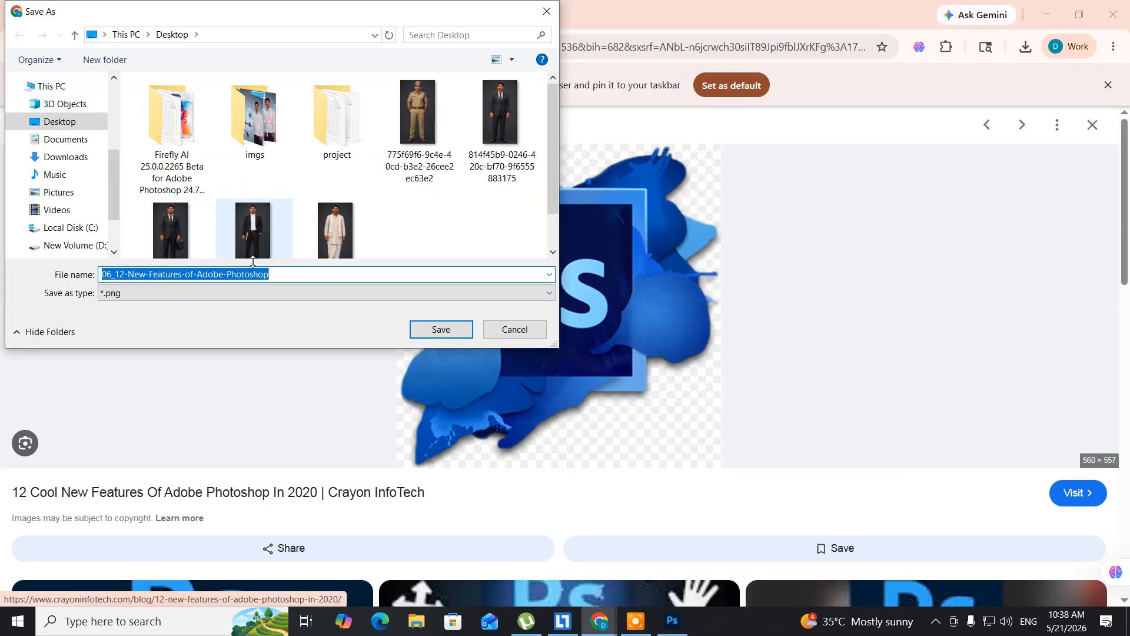
{"action": "left_click", "coordinate": [440, 332]}
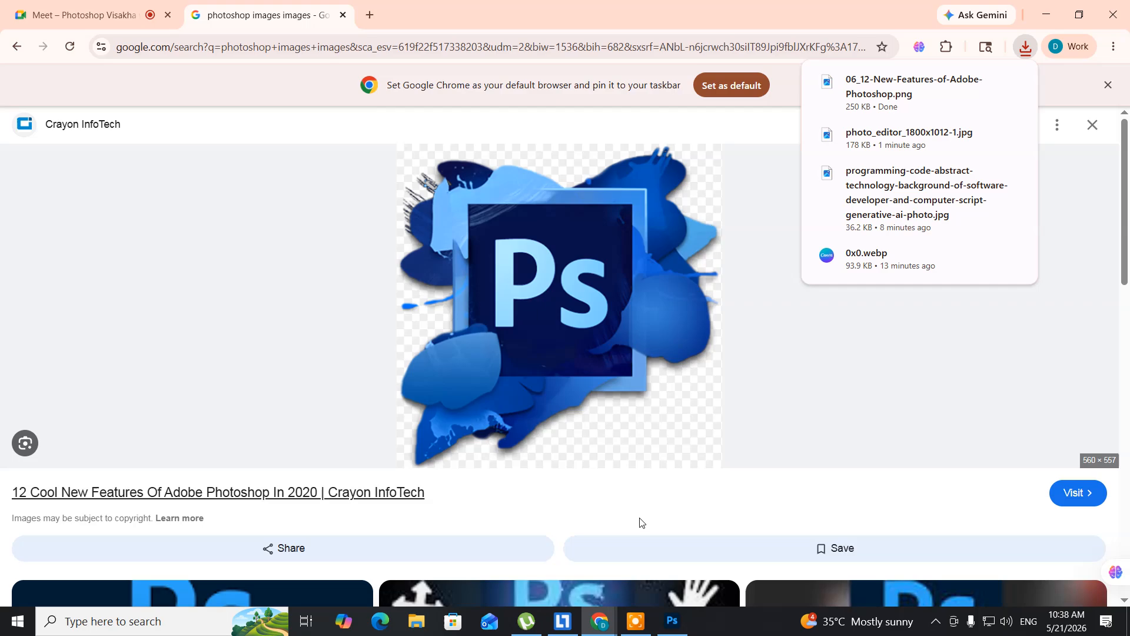
- Switch back to Photoshop and open 06_12-New-Features-of-Adobe-Photoshop.png from the Desktop
{"action": "left_click", "coordinate": [672, 626]}
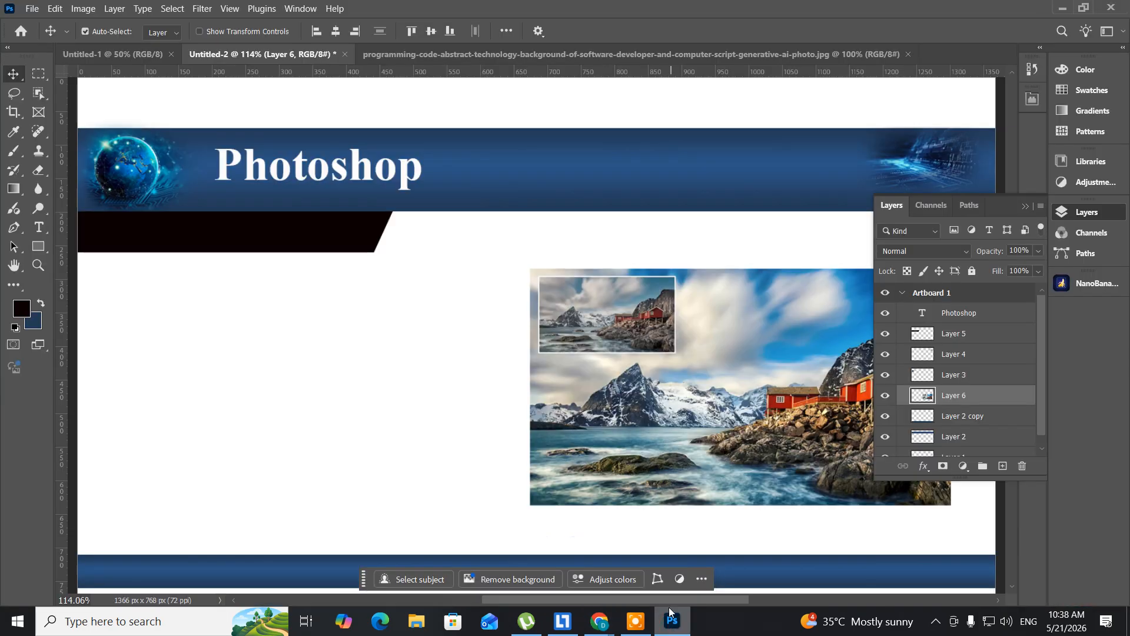
{"action": "left_click", "coordinate": [33, 10]}
{"action": "left_click", "coordinate": [38, 39]}
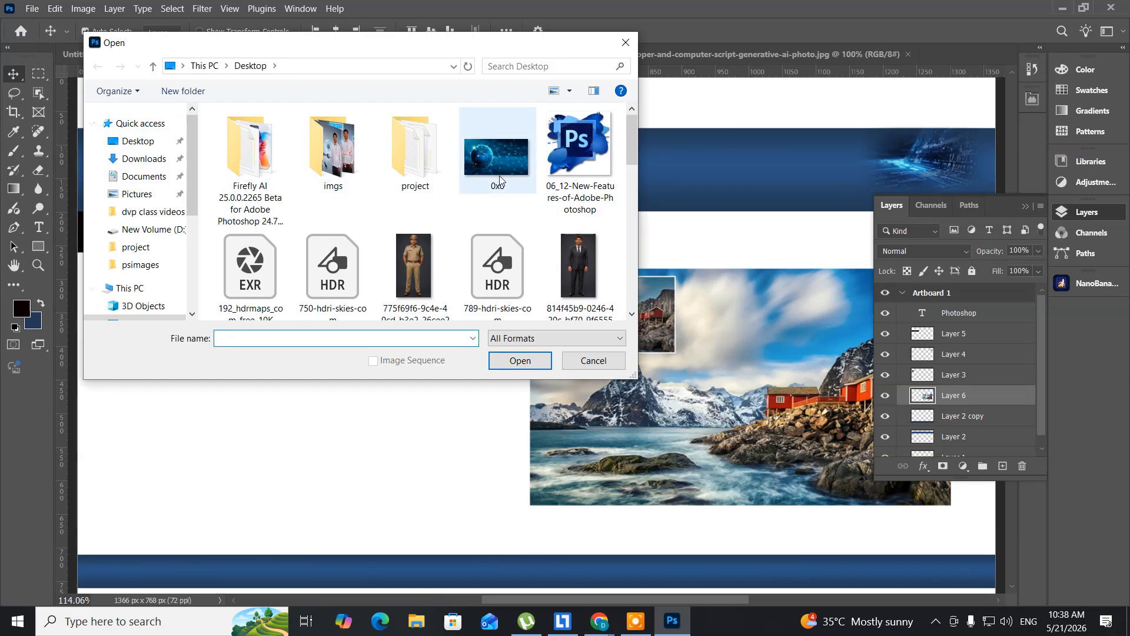
{"action": "left_click", "coordinate": [574, 156]}
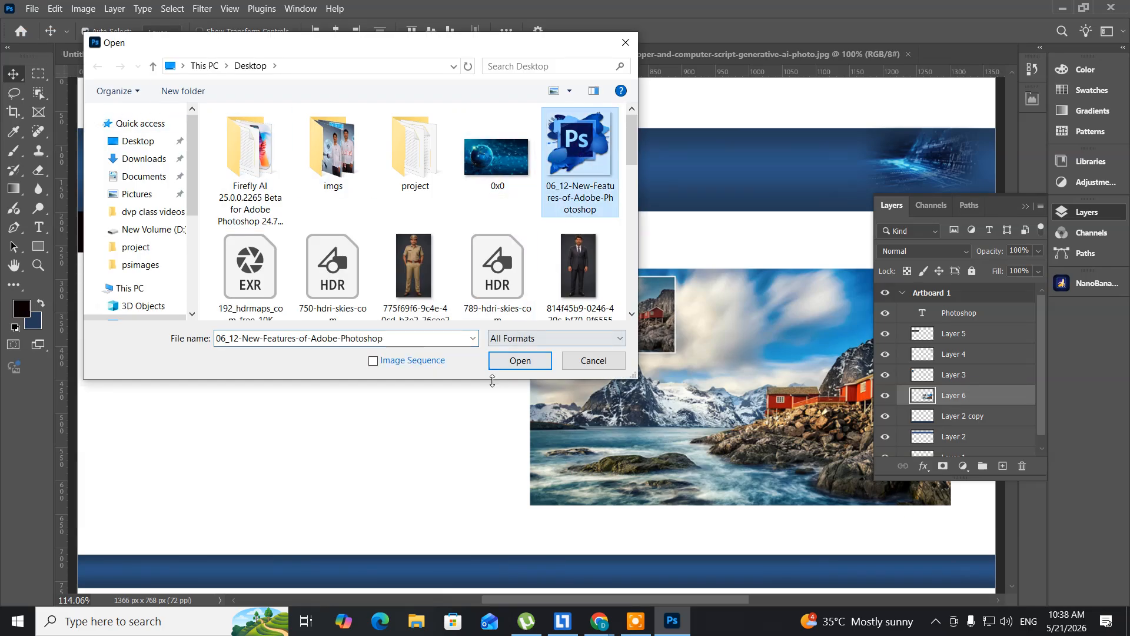
{"action": "left_click", "coordinate": [518, 363]}
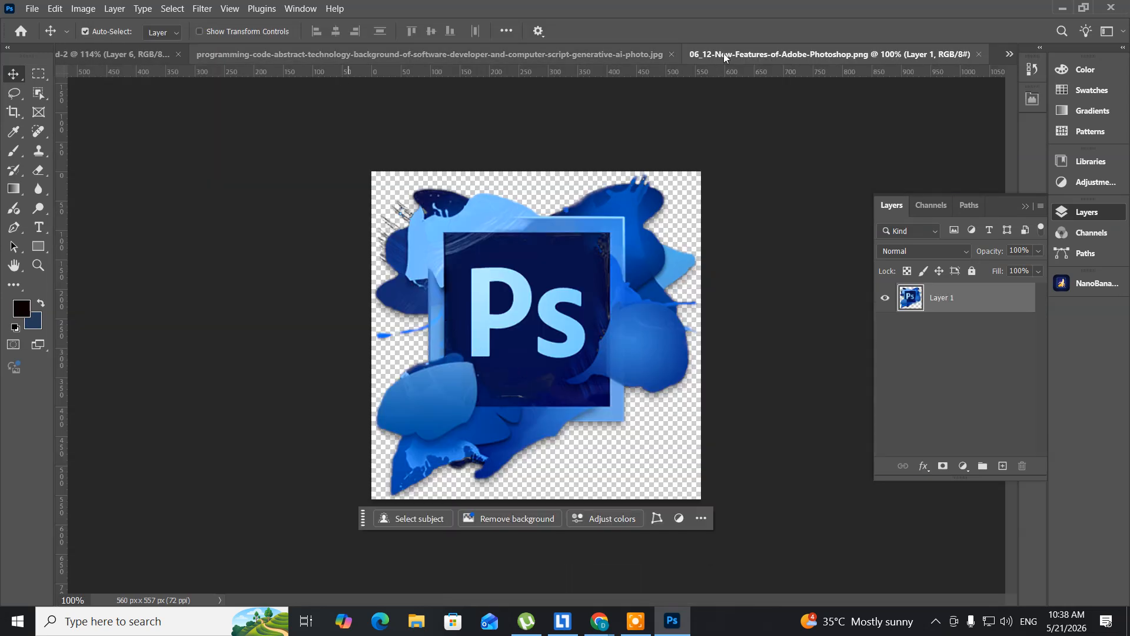
- Float the Ps logo document, copy its artwork onto the Untitled-2 layout and close the logo file
{"action": "left_click_drag", "start_coordinate": [728, 55], "coordinate": [722, 146]}
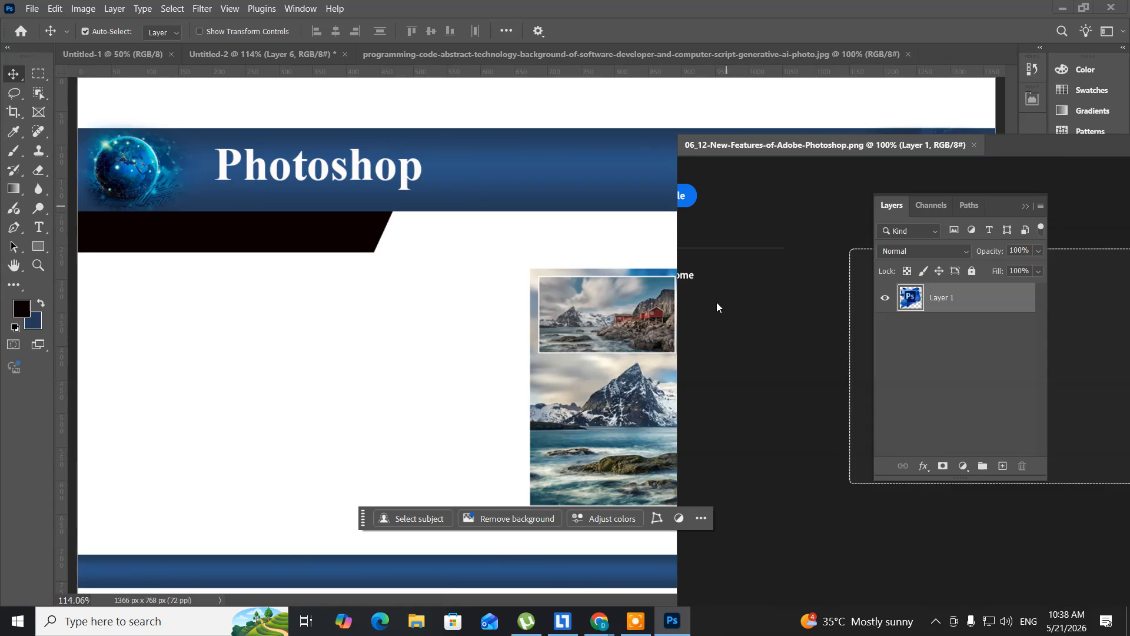
{"action": "left_click_drag", "start_coordinate": [771, 302], "coordinate": [330, 372]}
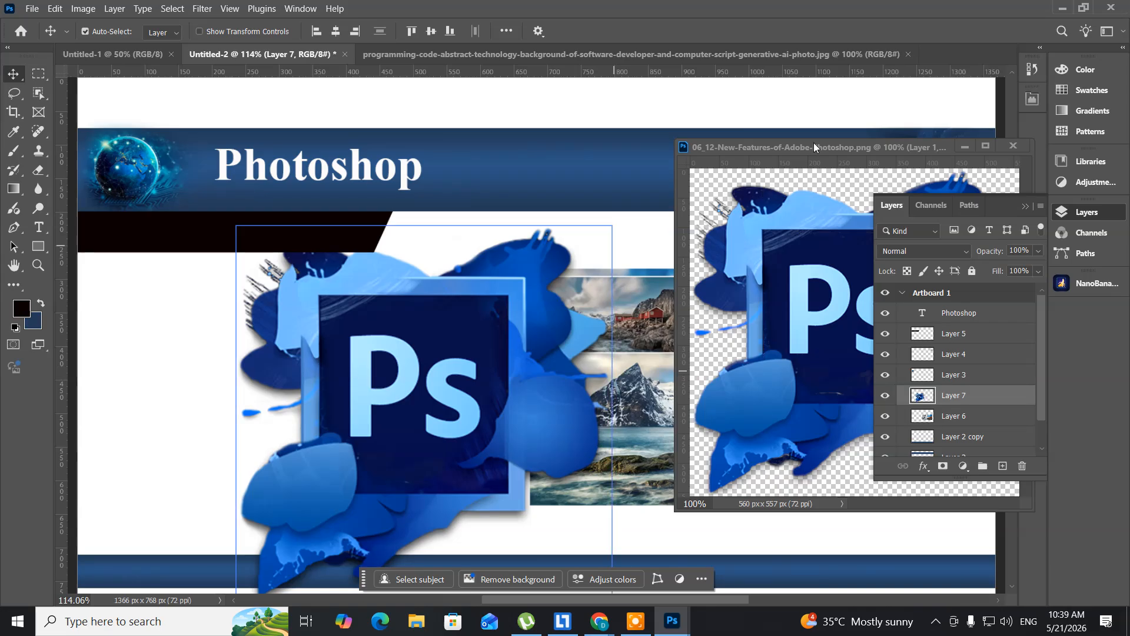
{"action": "left_click_drag", "start_coordinate": [807, 147], "coordinate": [384, 160]}
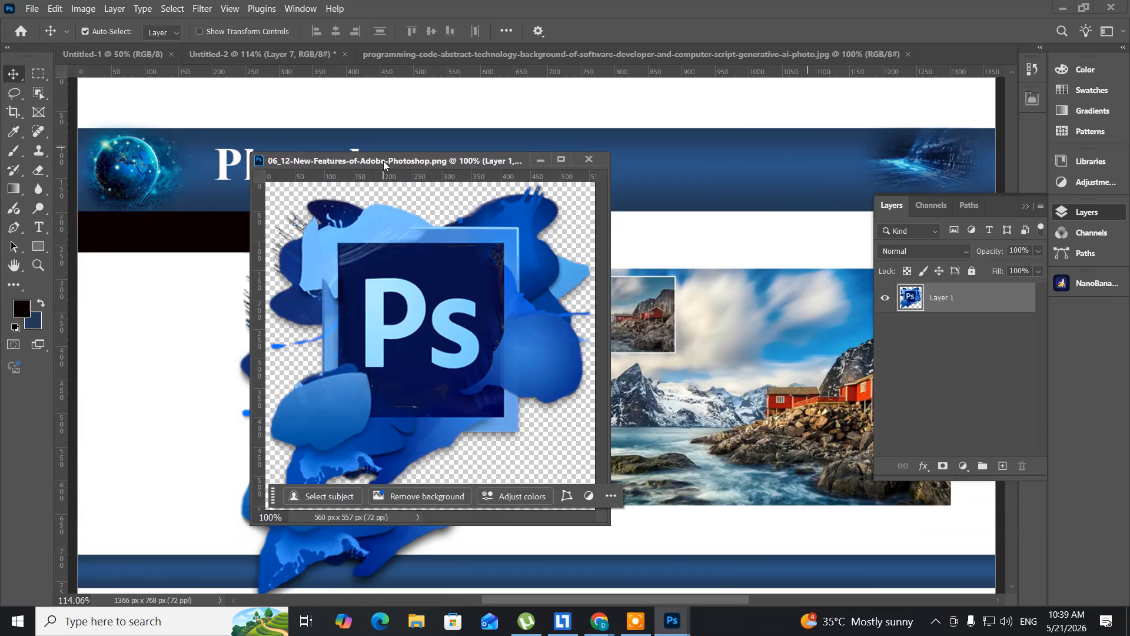
{"action": "left_click", "coordinate": [589, 159]}
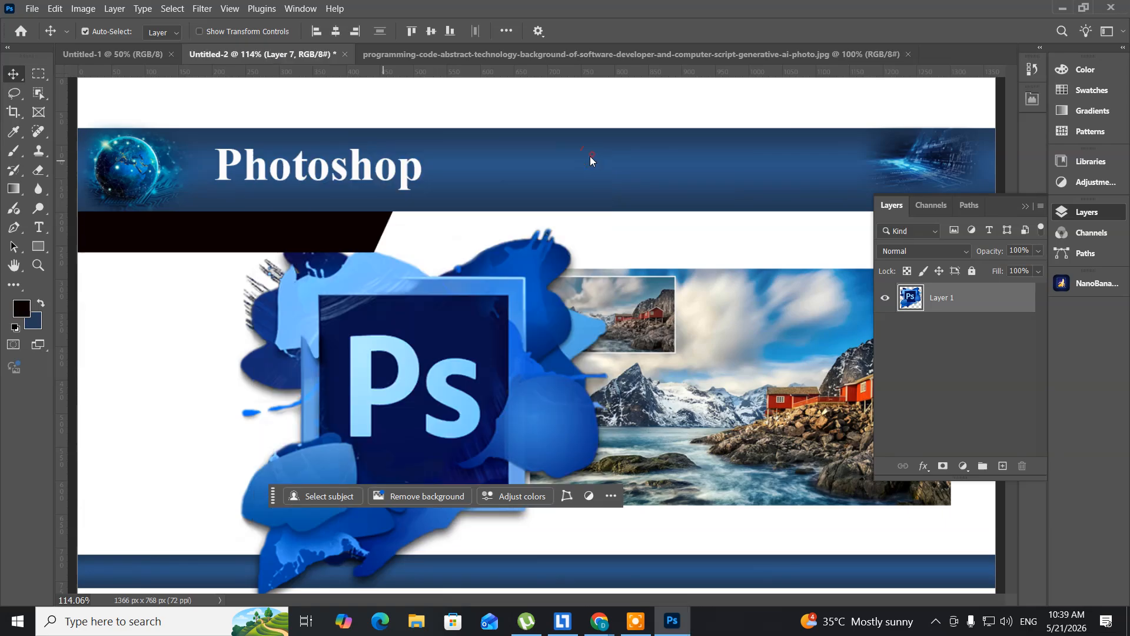
- Scale the Ps logo to 63.73% and place its centre at about Y 471.32 px, beneath the slanted black bar
{"action": "key", "text": "ctrl"}
{"action": "key", "text": "ctrl+t"}
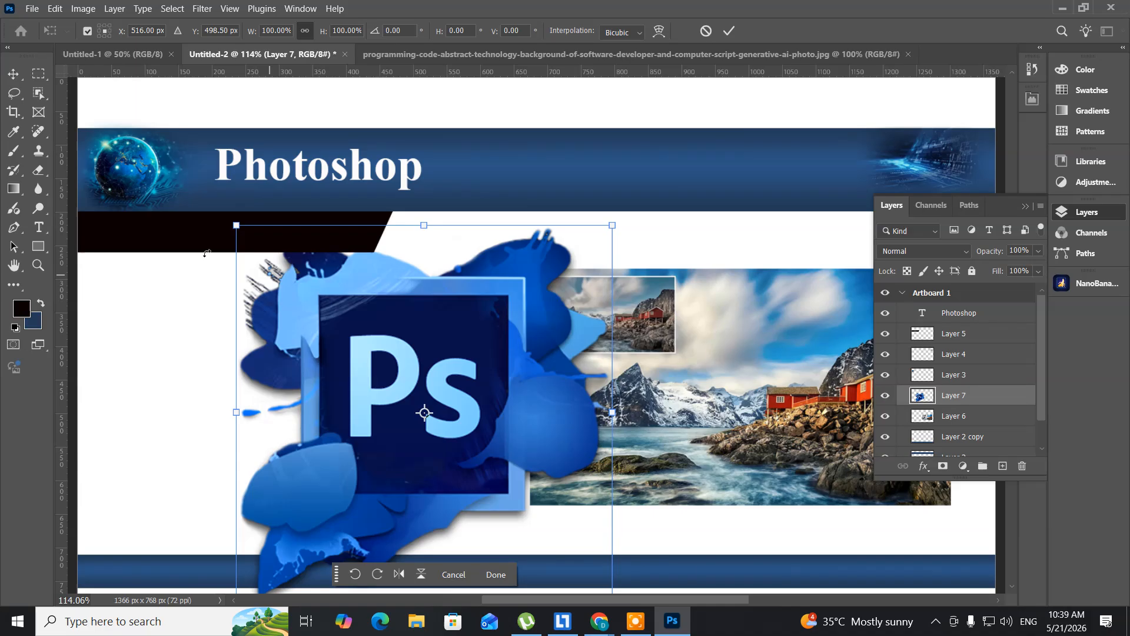
{"action": "left_click_drag", "start_coordinate": [235, 225], "coordinate": [319, 278]}
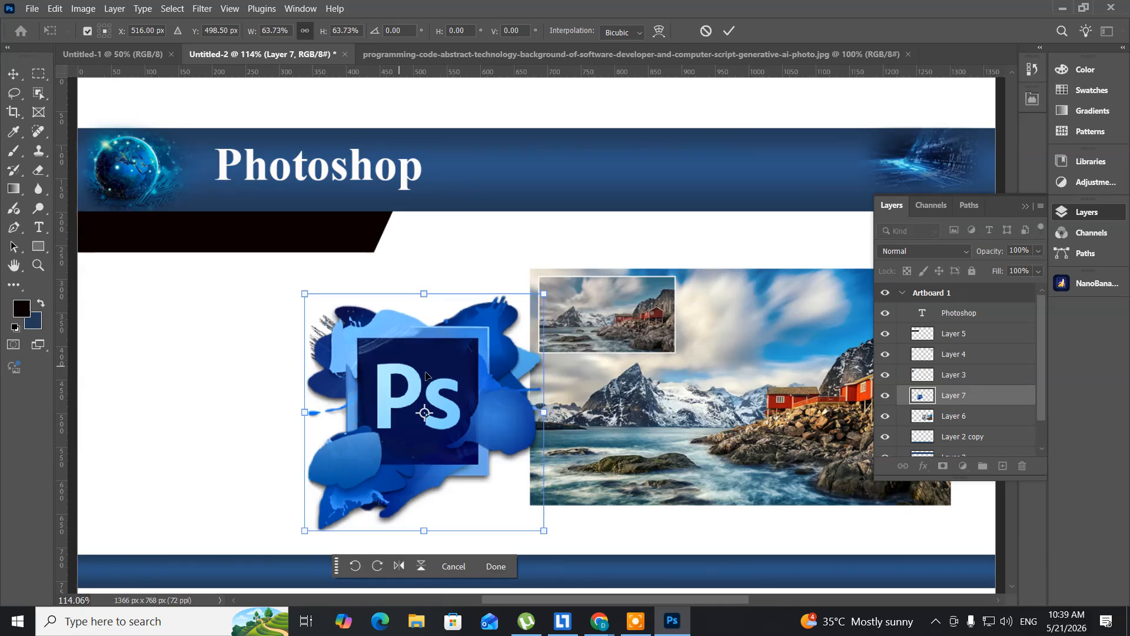
{"action": "left_click_drag", "start_coordinate": [431, 370], "coordinate": [251, 354]}
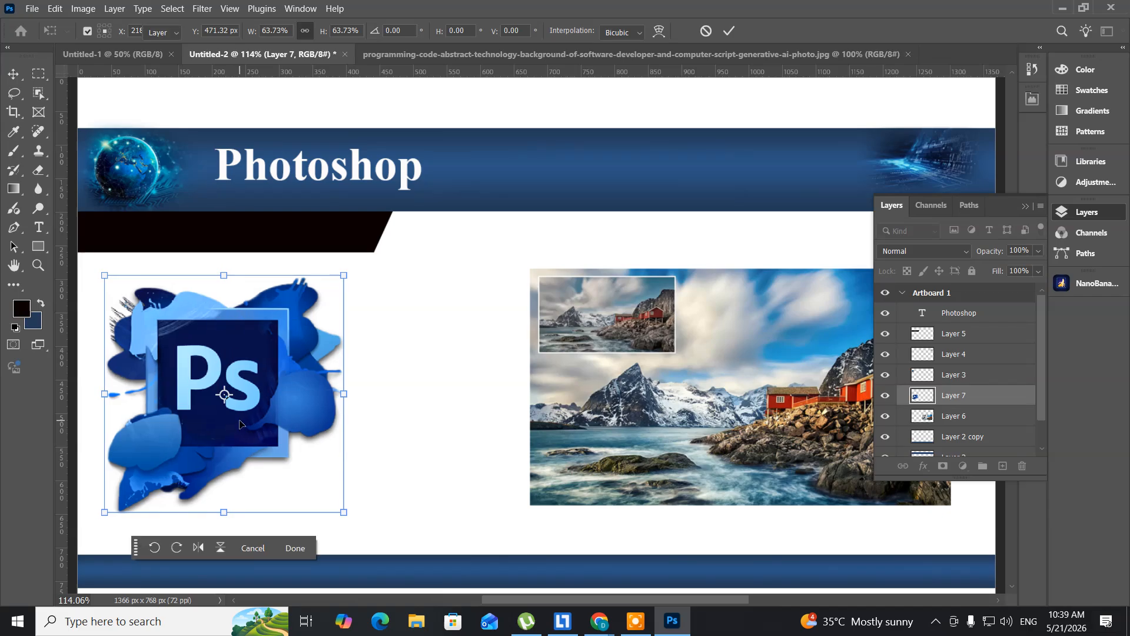
{"action": "key", "text": "Return"}
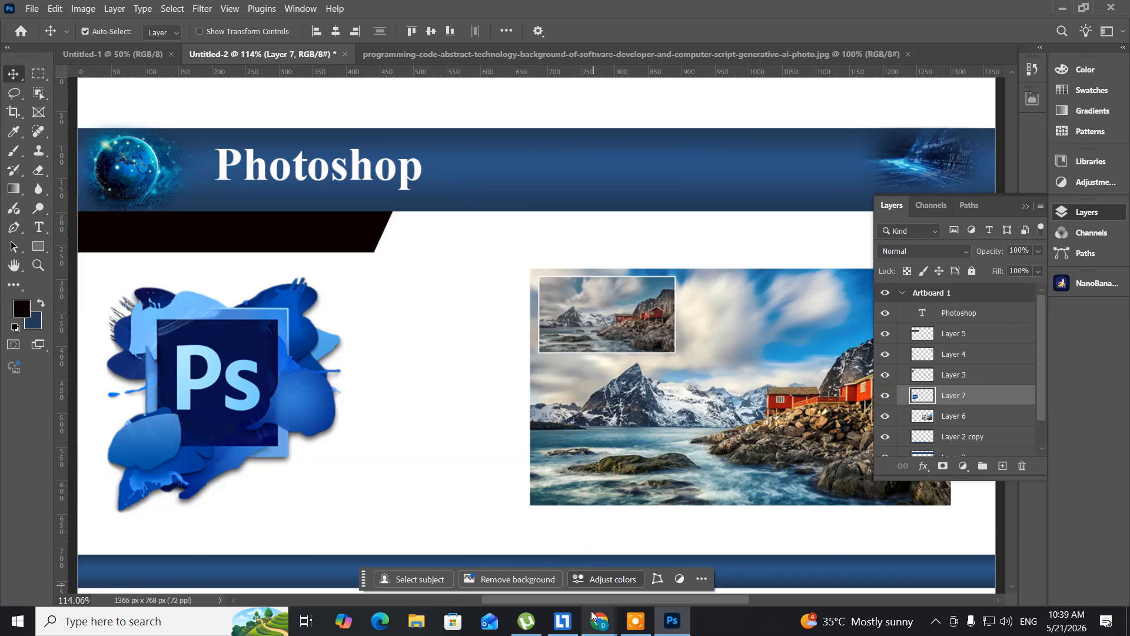
- Switch to Chrome, close the logo preview and look further through the Photoshop image results for another picture
{"action": "mouse_move", "coordinate": [603, 622]}
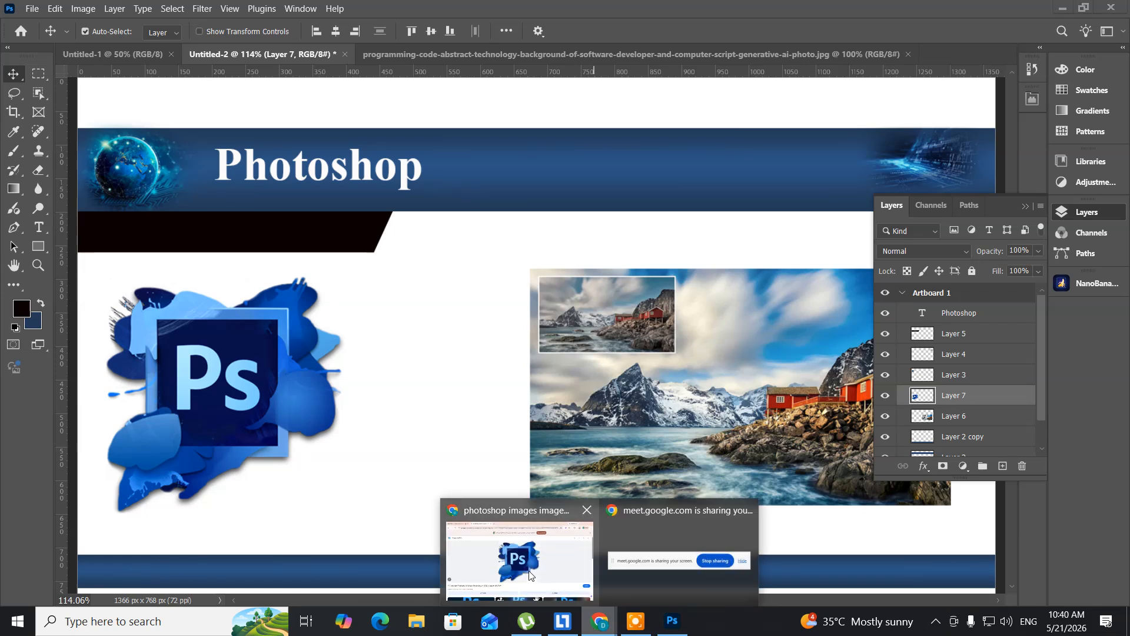
{"action": "left_click", "coordinate": [526, 568]}
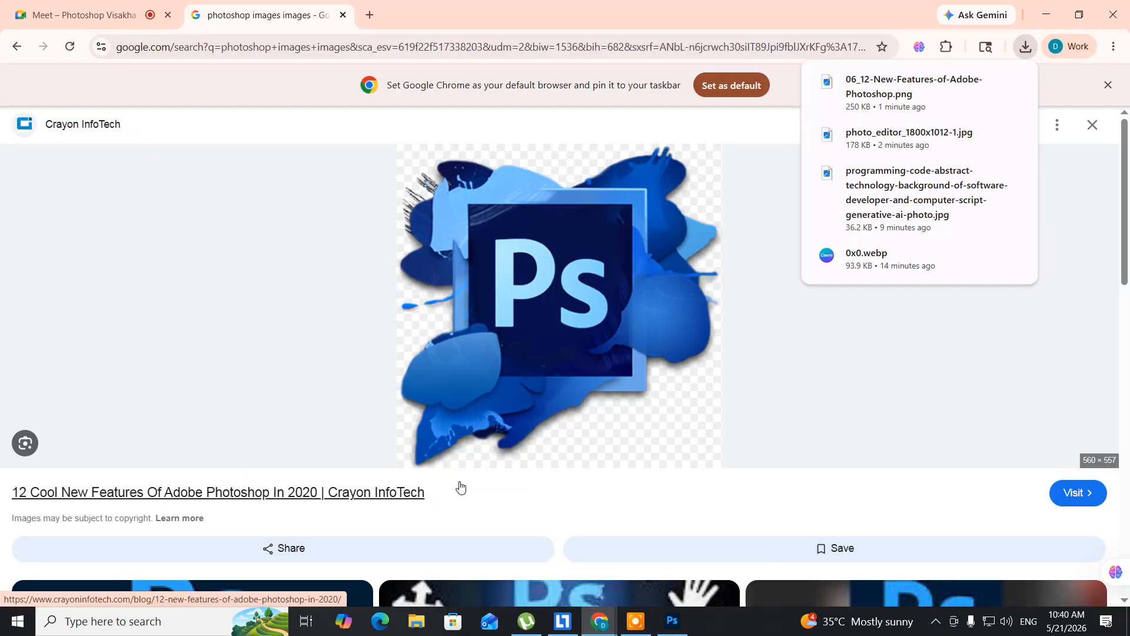
{"action": "key", "text": "Escape"}
{"action": "scroll", "coordinate": [427, 423], "scroll_direction": "down", "scroll_amount": 5}
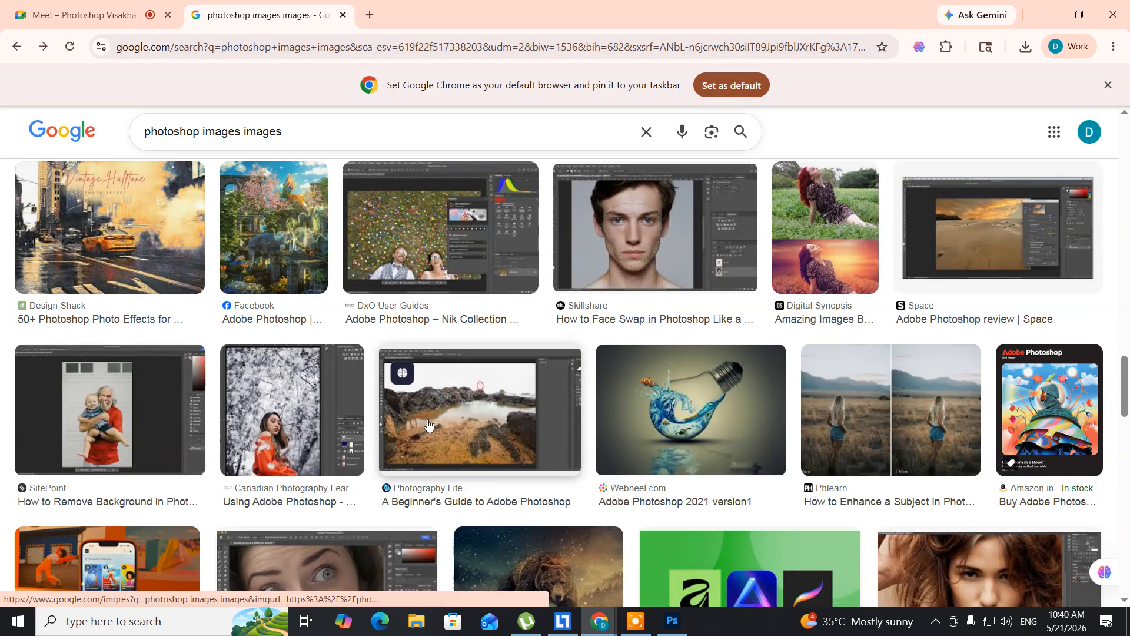
{"action": "scroll", "coordinate": [427, 423], "scroll_direction": "down", "scroll_amount": 6}
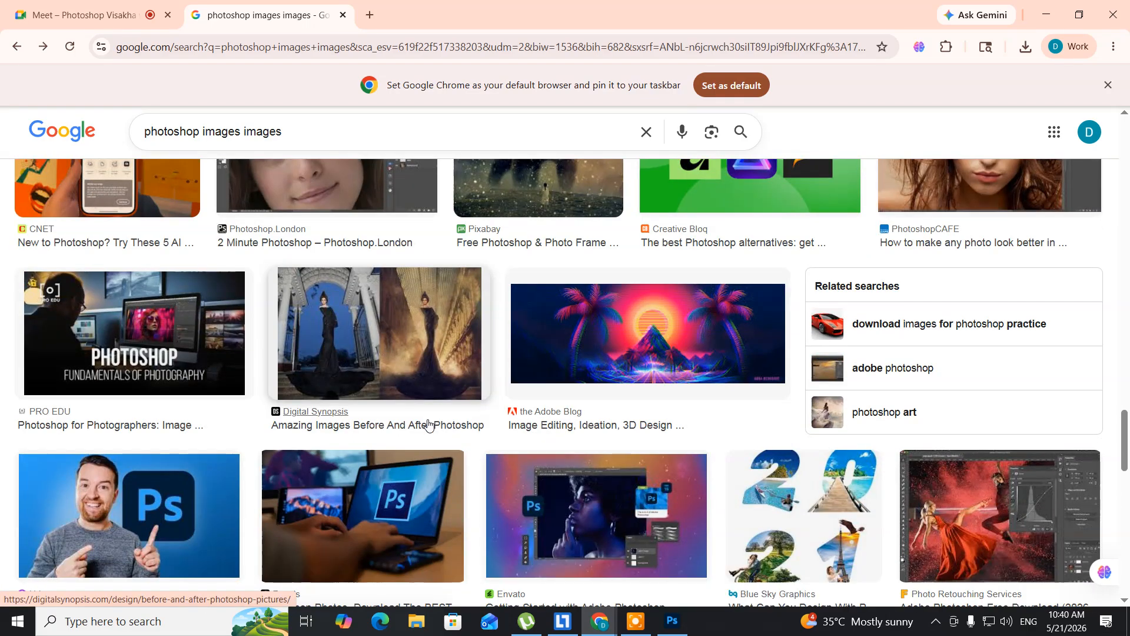
{"action": "scroll", "coordinate": [428, 425], "scroll_direction": "down", "scroll_amount": 2}
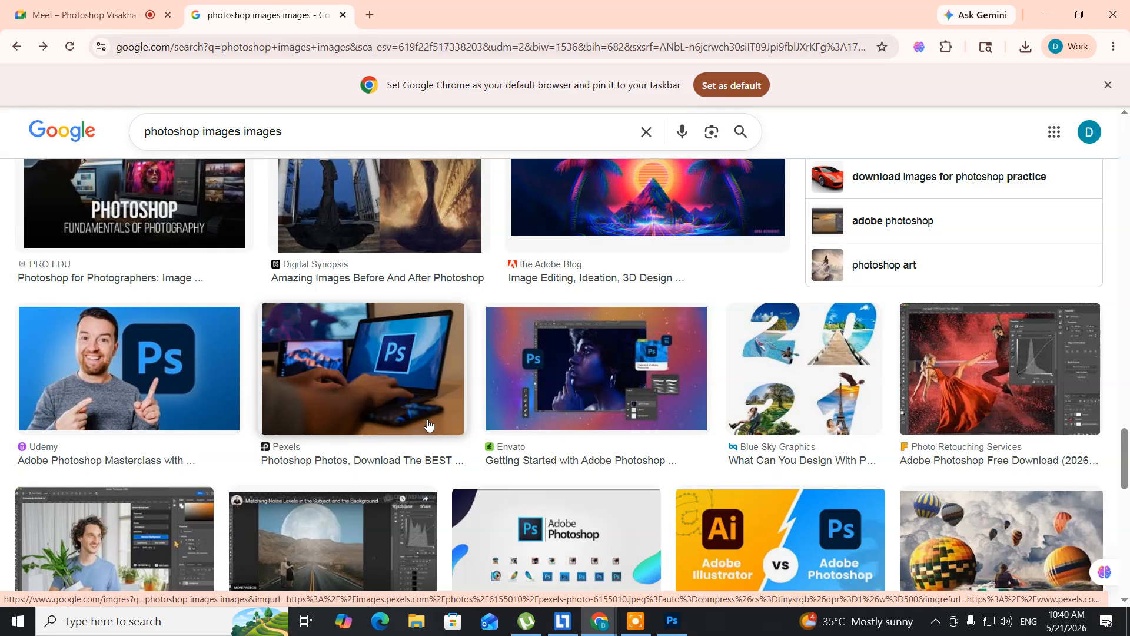
{"action": "scroll", "coordinate": [428, 425], "scroll_direction": "down", "scroll_amount": 1}
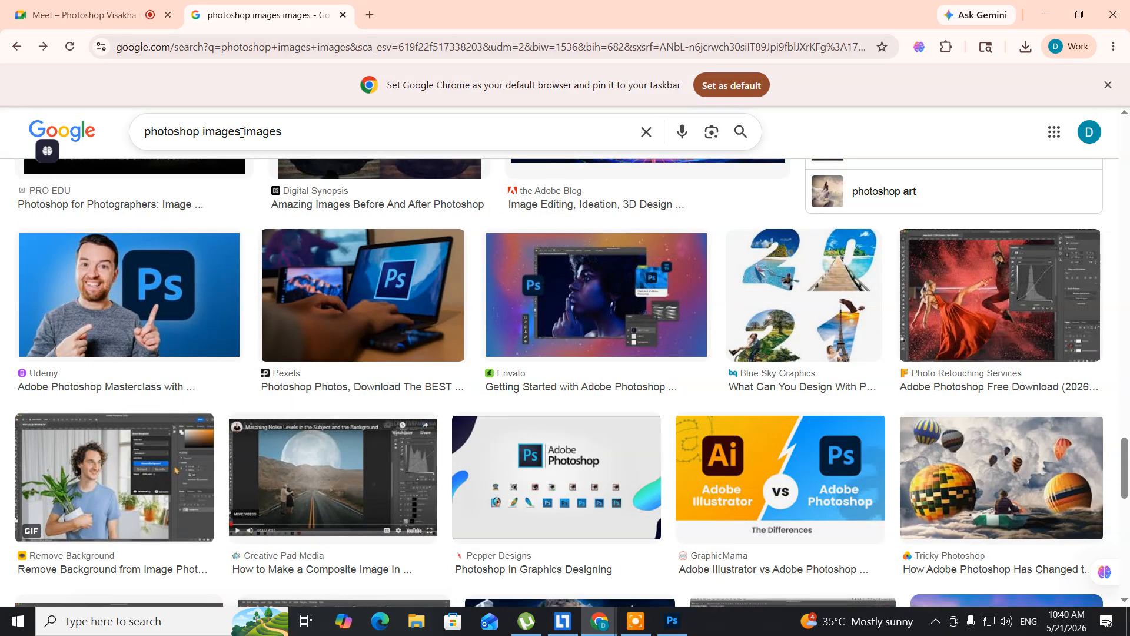
- Replace the image search query with "filim strip images" and run the search
{"action": "left_click_drag", "start_coordinate": [240, 131], "coordinate": [31, 118]}
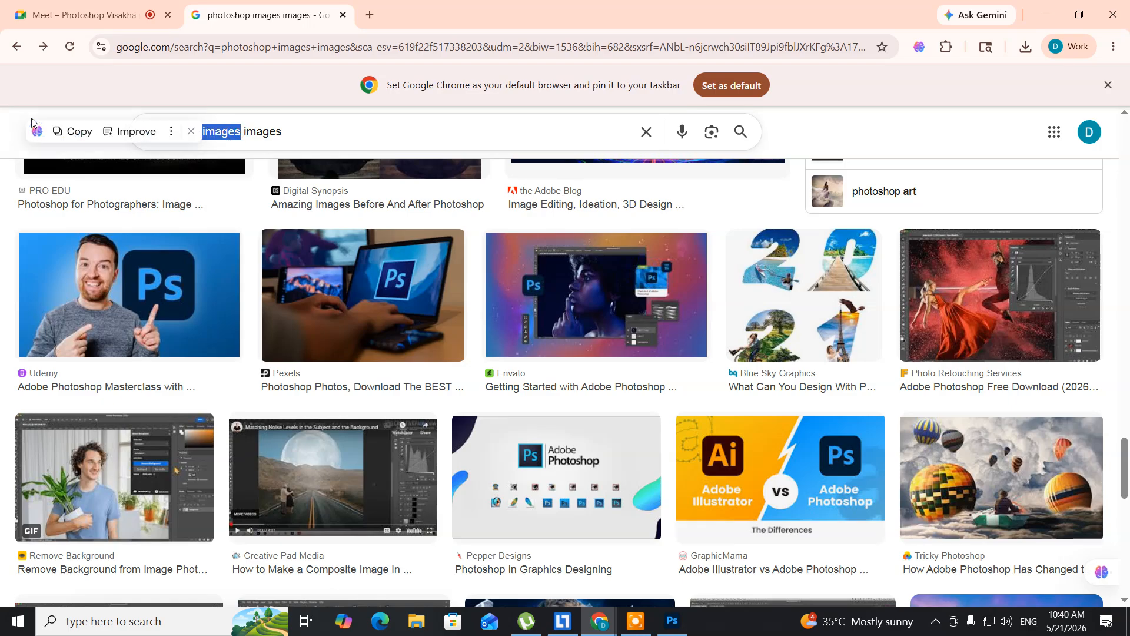
{"action": "type", "text": "fili"}
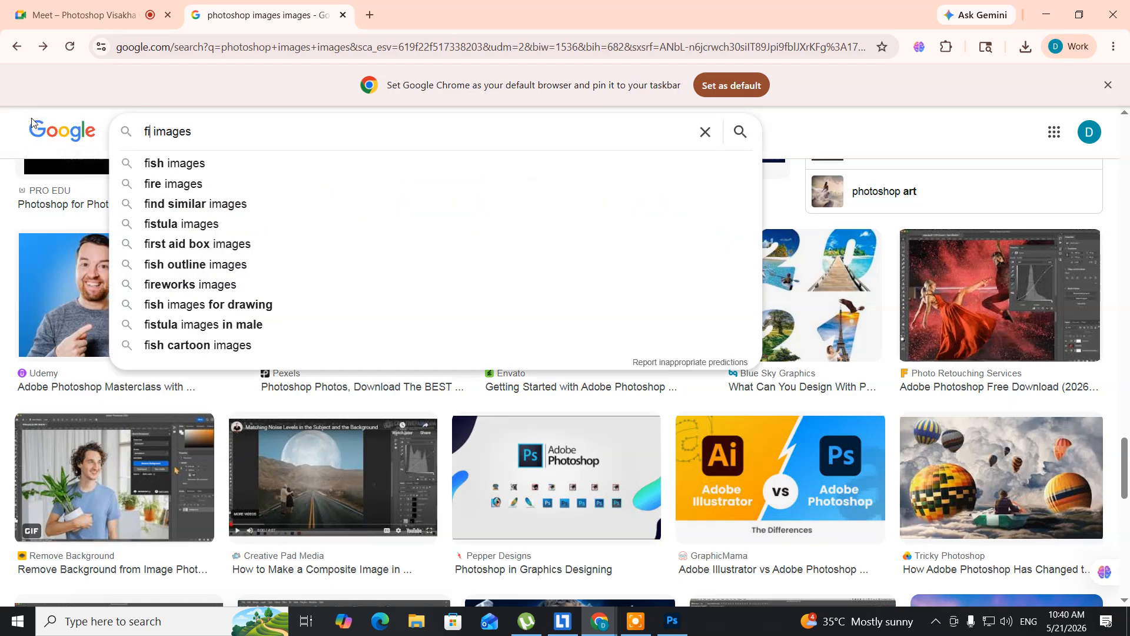
{"action": "type", "text": "m"}
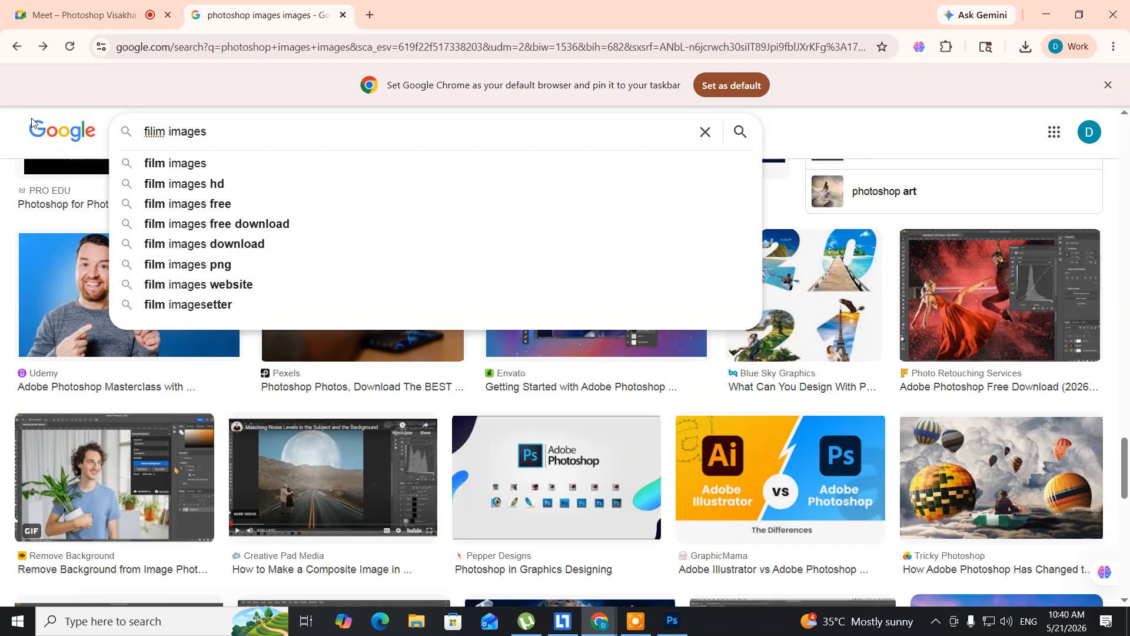
{"action": "type", "text": " srt"}
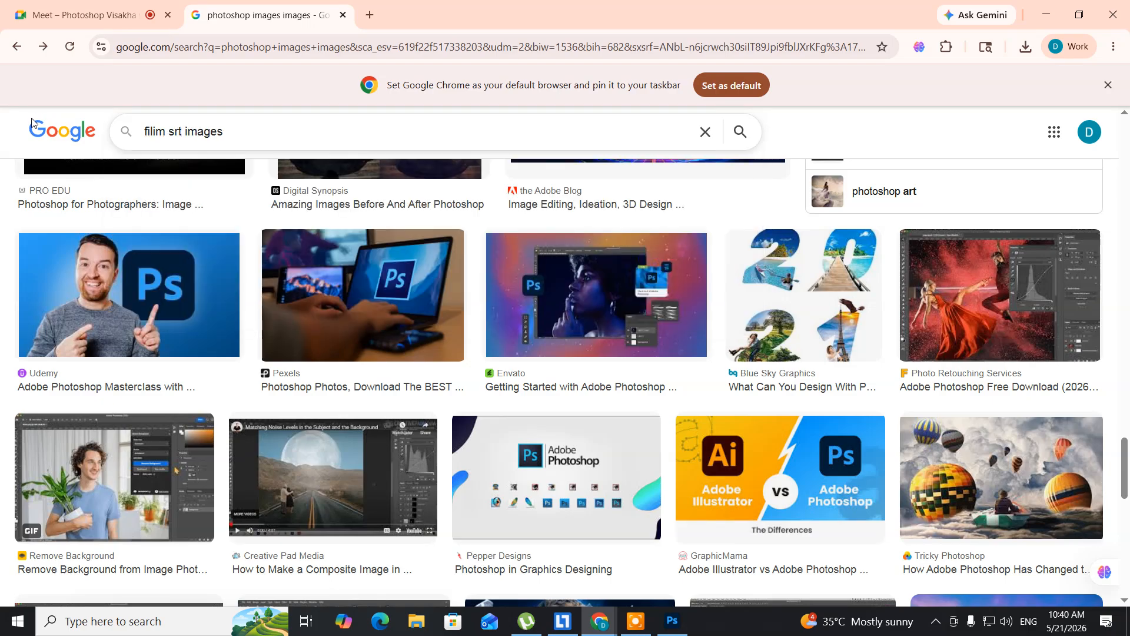
{"action": "key", "text": "BackSpace"}
{"action": "key", "text": "BackSpace"}
{"action": "type", "text": "trip"}
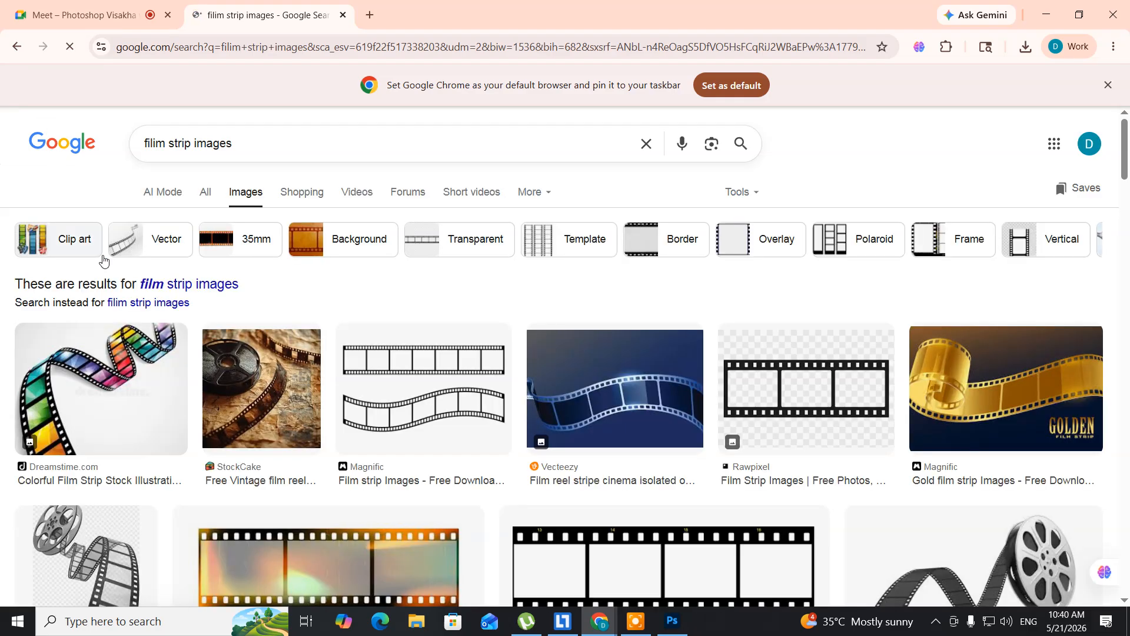
- Look through the film strip image results for a suitable picture
{"action": "scroll", "coordinate": [191, 392], "scroll_direction": "down", "scroll_amount": 5}
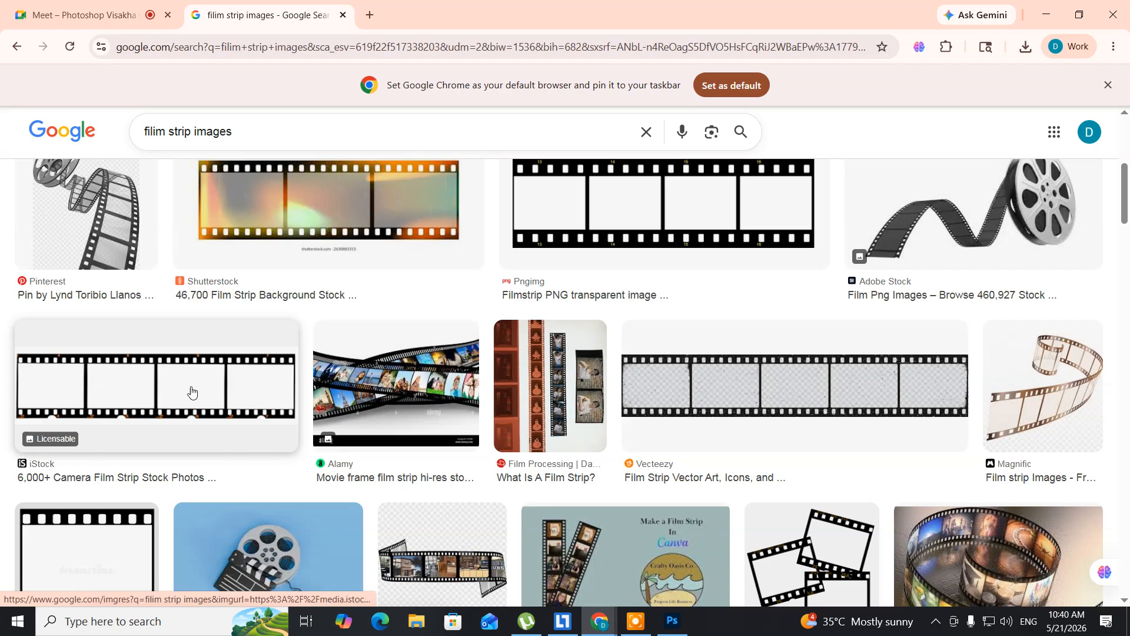
{"action": "scroll", "coordinate": [191, 391], "scroll_direction": "down", "scroll_amount": 5}
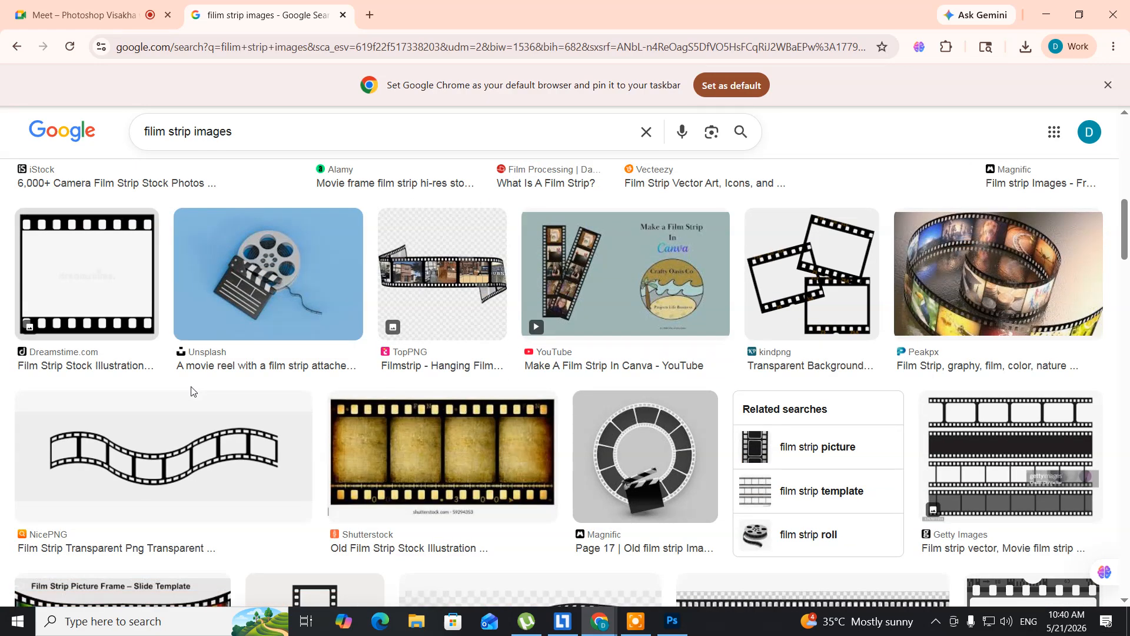
{"action": "scroll", "coordinate": [191, 392], "scroll_direction": "down", "scroll_amount": 6}
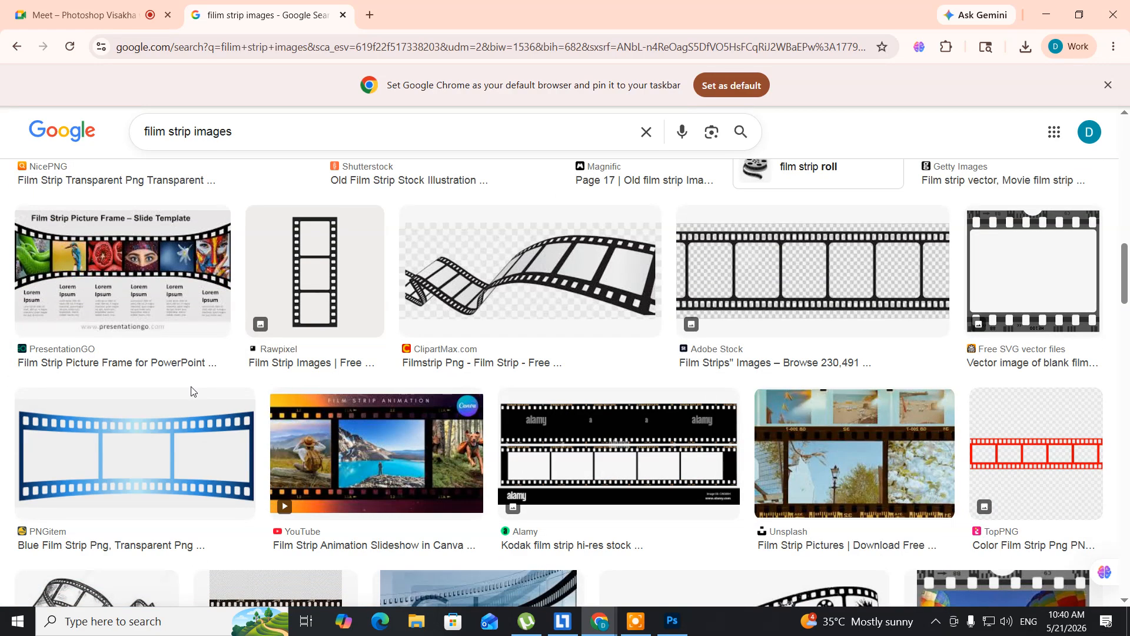
{"action": "scroll", "coordinate": [192, 391], "scroll_direction": "down", "scroll_amount": 5}
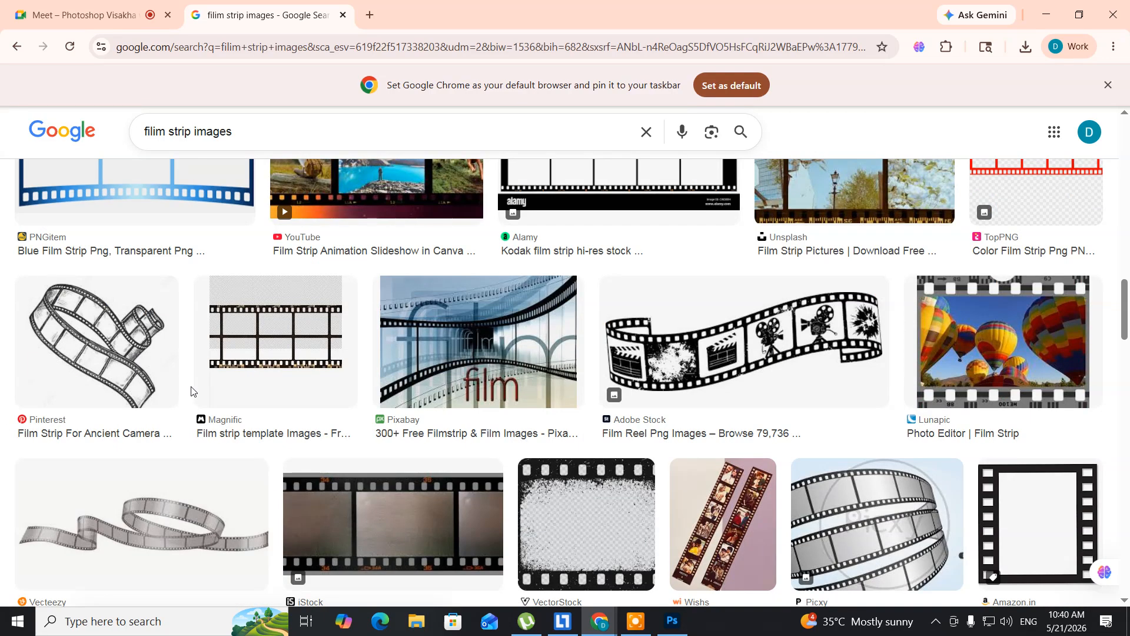
{"action": "scroll", "coordinate": [191, 391], "scroll_direction": "down", "scroll_amount": 6}
{"action": "scroll", "coordinate": [191, 391], "scroll_direction": "up", "scroll_amount": 1}
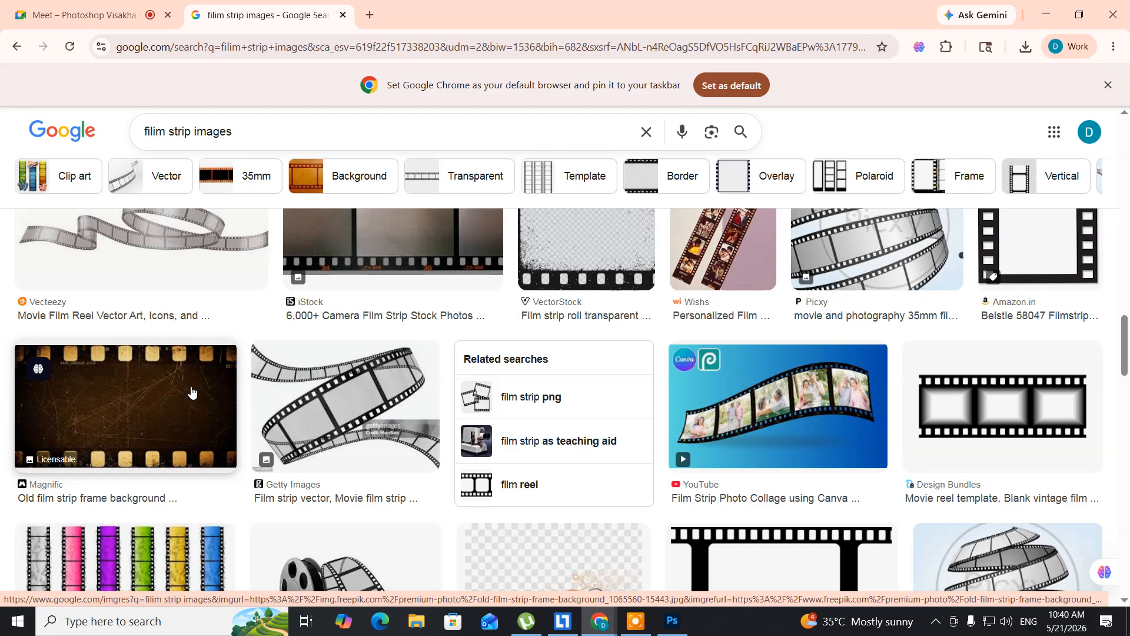
{"action": "scroll", "coordinate": [192, 391], "scroll_direction": "down", "scroll_amount": 3}
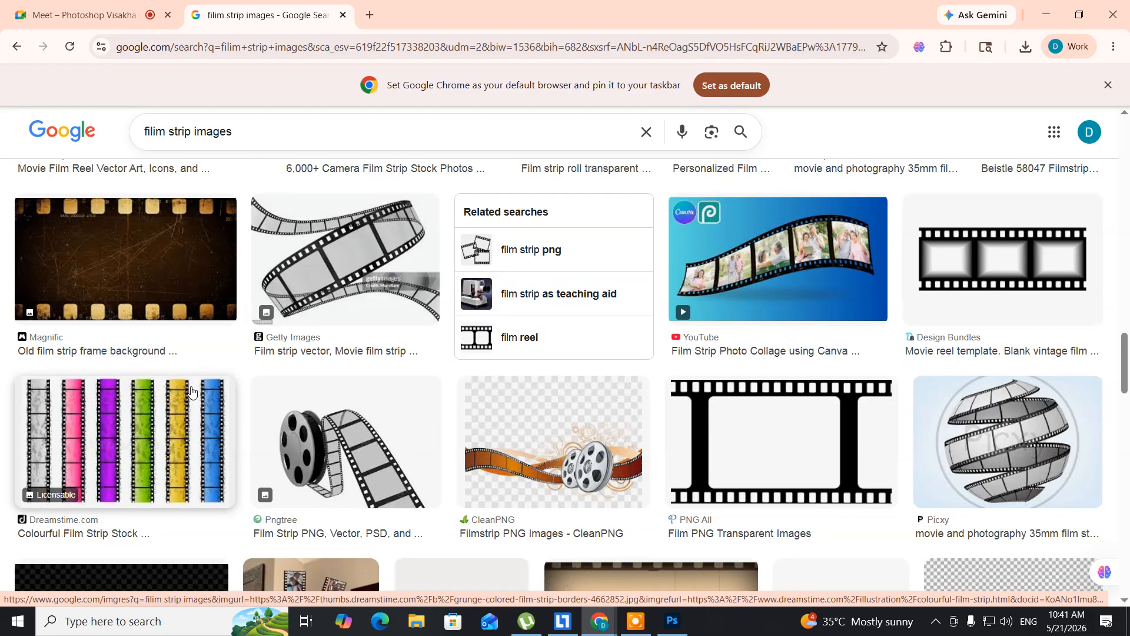
{"action": "scroll", "coordinate": [192, 391], "scroll_direction": "down", "scroll_amount": 4}
{"action": "scroll", "coordinate": [192, 392], "scroll_direction": "up", "scroll_amount": 1}
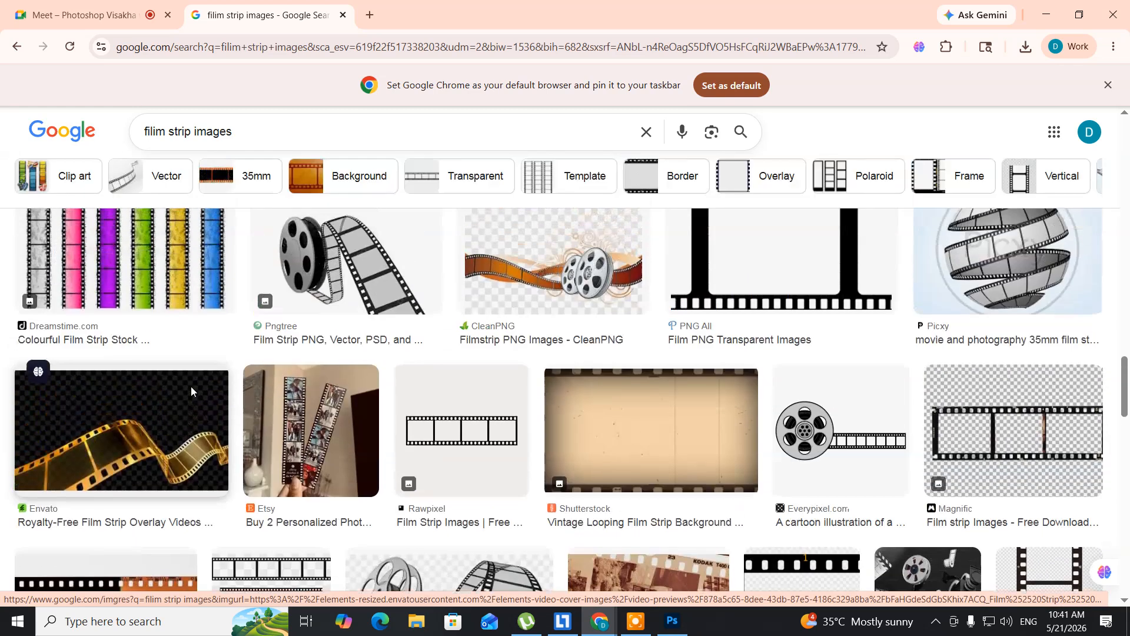
{"action": "scroll", "coordinate": [191, 392], "scroll_direction": "down", "scroll_amount": 4}
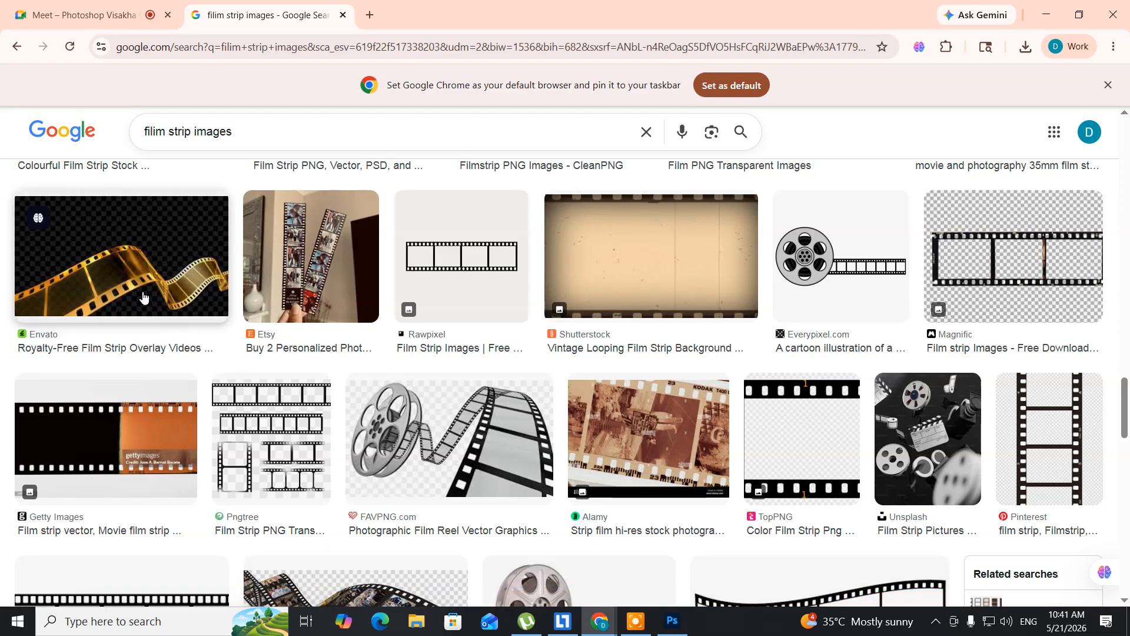
- Open the golden film strip result from Envato and save its image to the Desktop as an AVIF file
{"action": "left_click", "coordinate": [120, 288]}
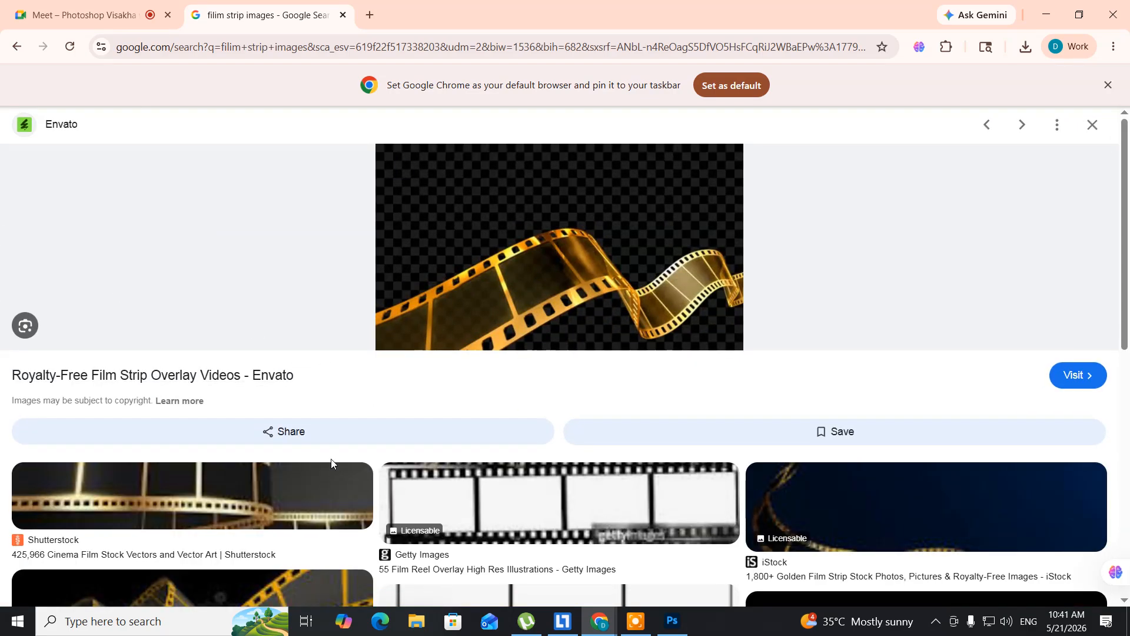
{"action": "scroll", "coordinate": [332, 464], "scroll_direction": "down", "scroll_amount": 3}
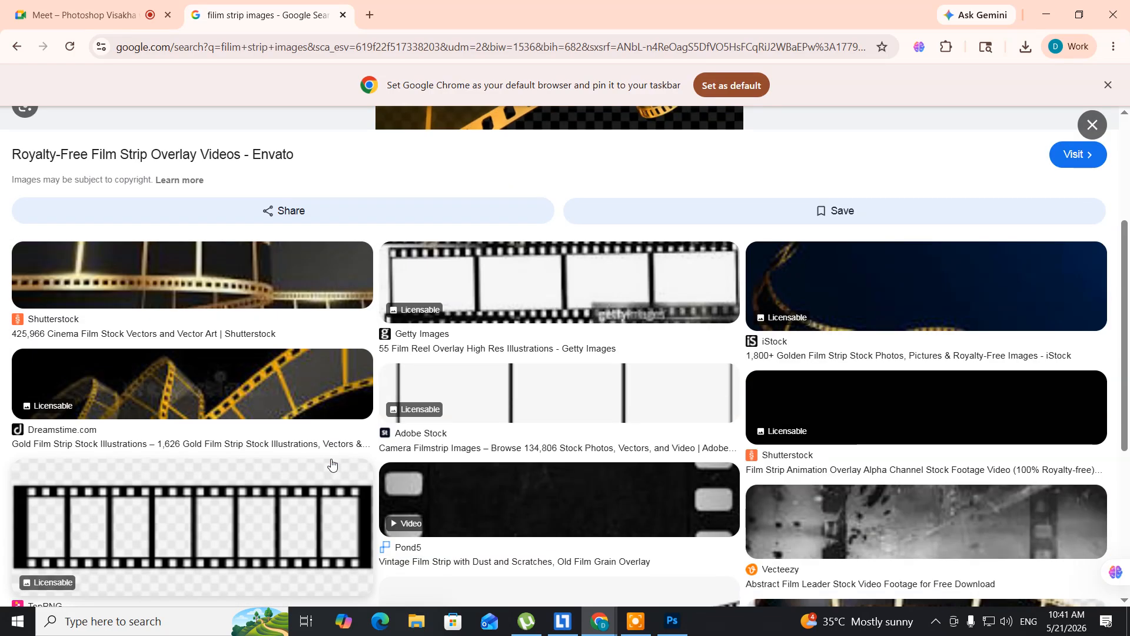
{"action": "scroll", "coordinate": [332, 463], "scroll_direction": "down", "scroll_amount": 3}
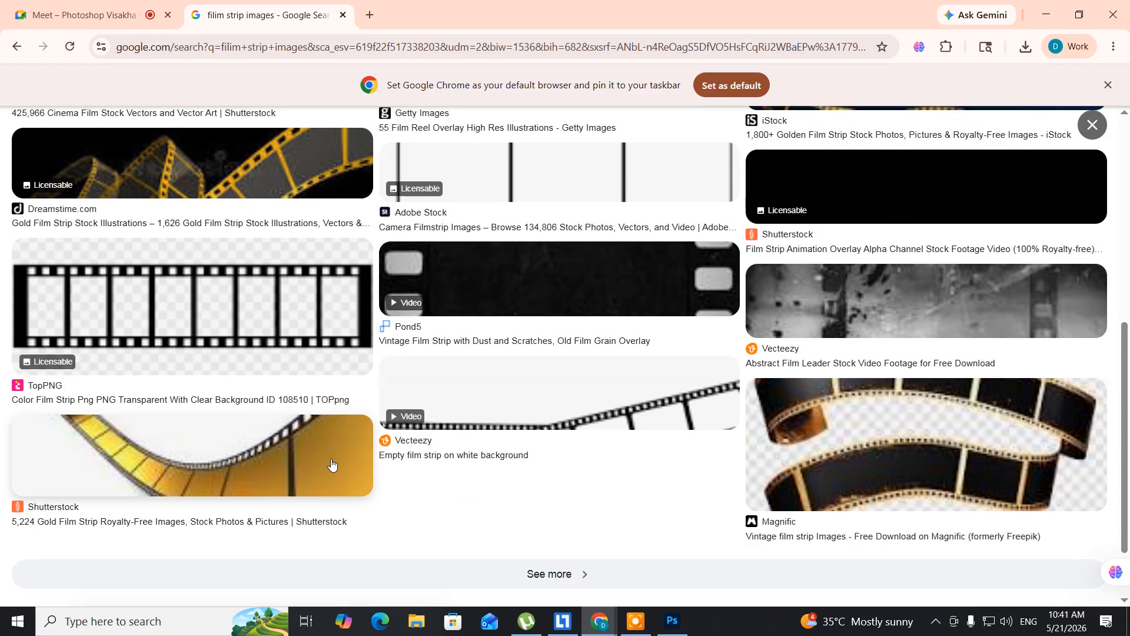
{"action": "scroll", "coordinate": [331, 463], "scroll_direction": "down", "scroll_amount": 1}
{"action": "scroll", "coordinate": [331, 464], "scroll_direction": "up", "scroll_amount": 6}
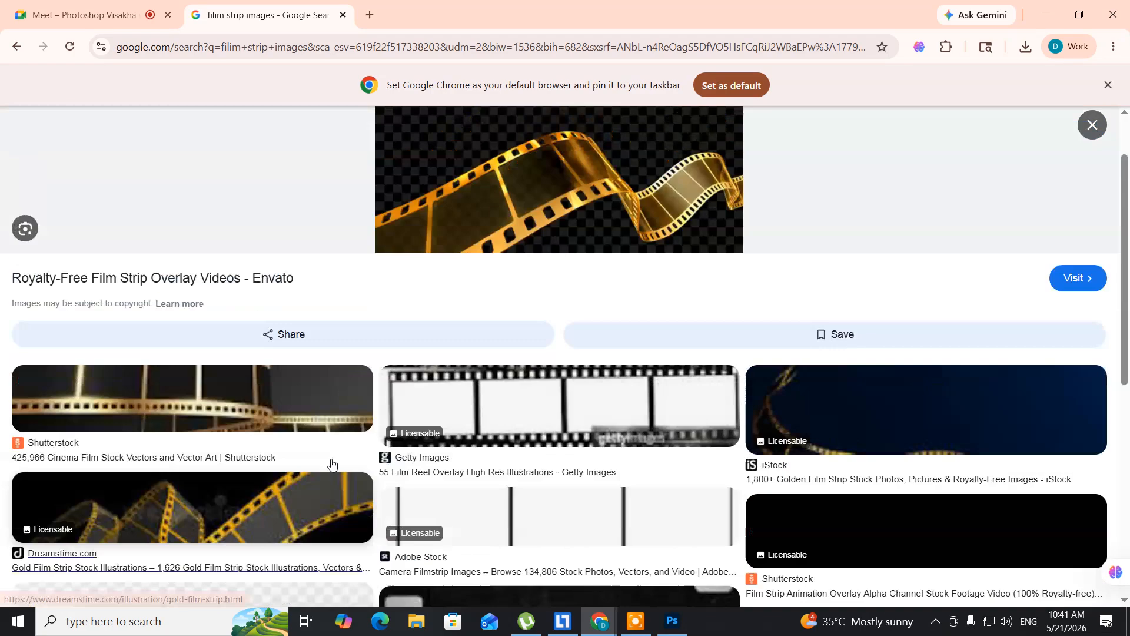
{"action": "scroll", "coordinate": [331, 463], "scroll_direction": "up", "scroll_amount": 1}
{"action": "right_click", "coordinate": [521, 227]}
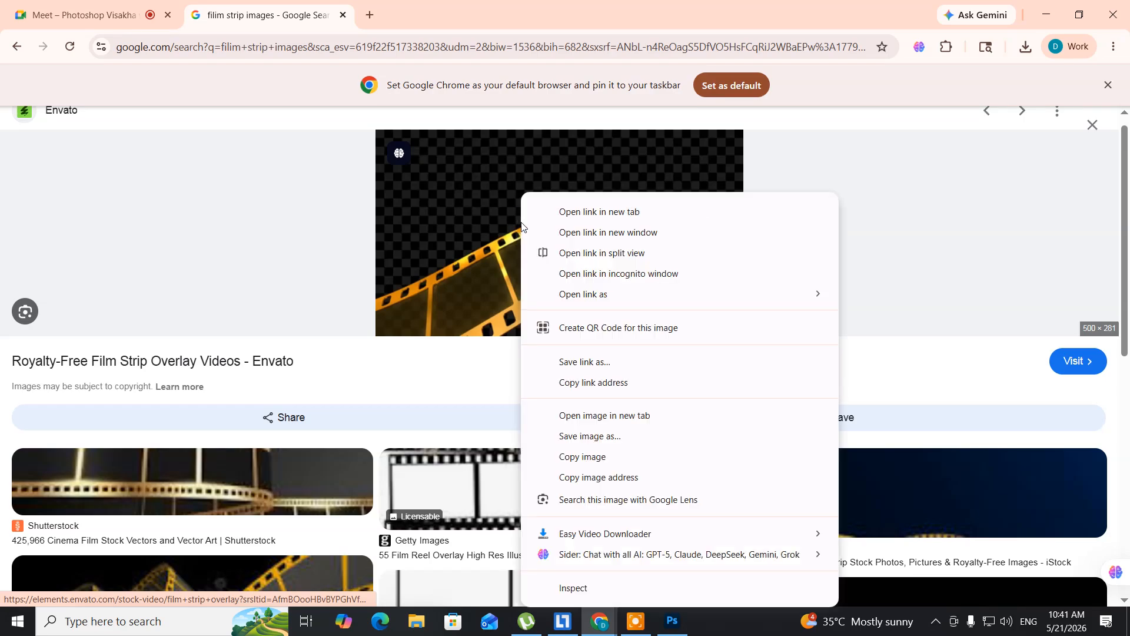
{"action": "left_click", "coordinate": [574, 437]}
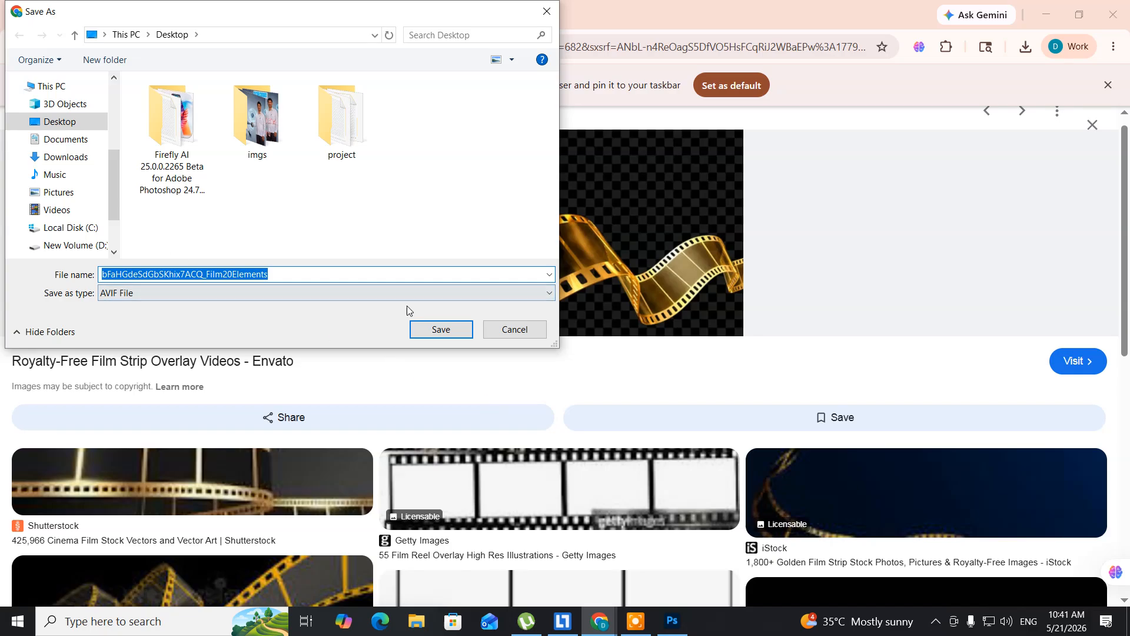
{"action": "left_click", "coordinate": [429, 334]}
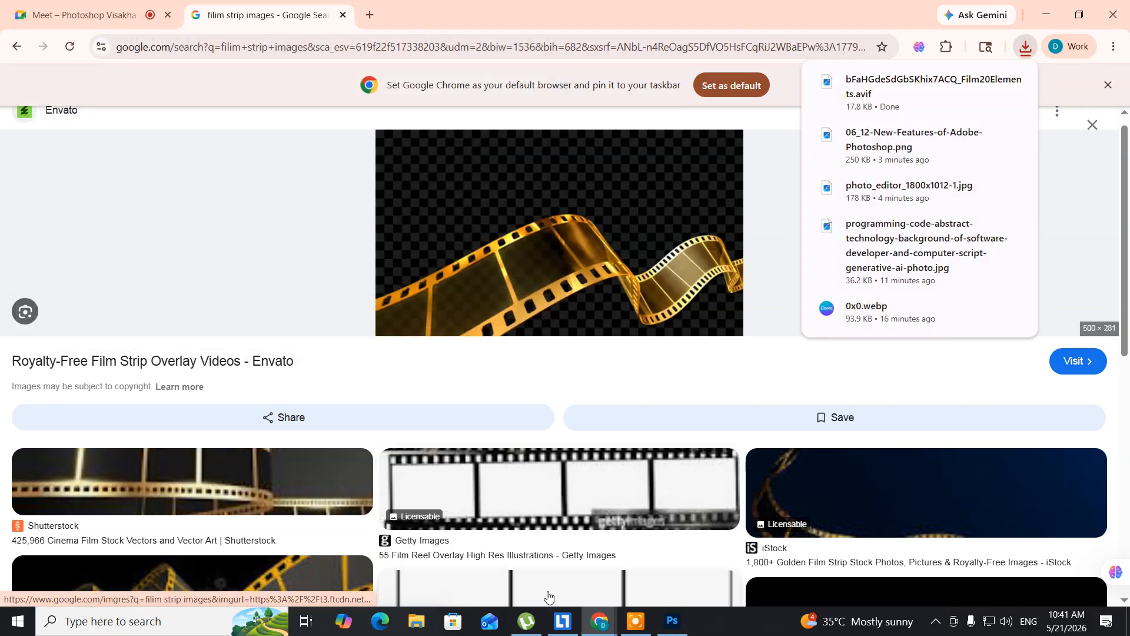
- Close the golden strip preview, open the iStock picture of a silver film reel with unrolled strip and save it to the Desktop
{"action": "mouse_move", "coordinate": [667, 626]}
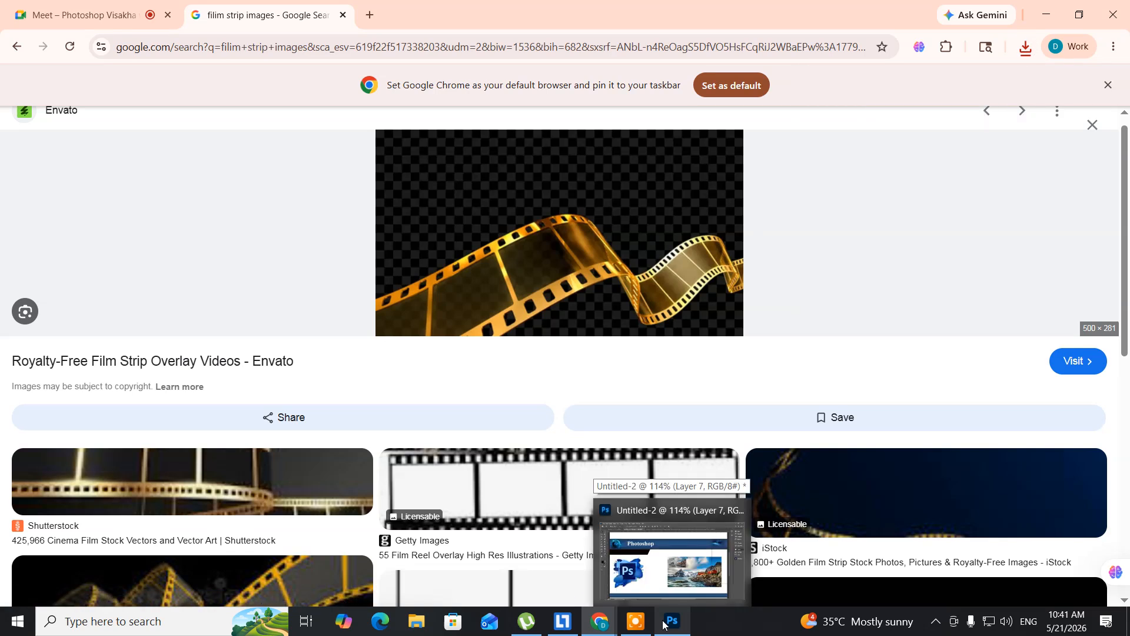
{"action": "key", "text": "Escape"}
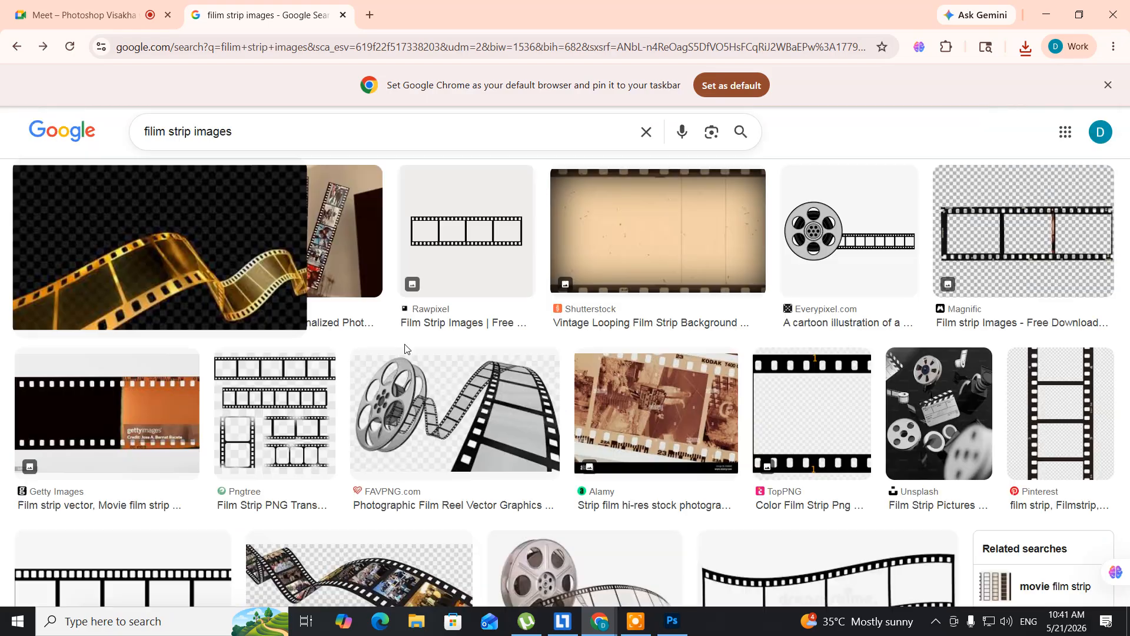
{"action": "scroll", "coordinate": [325, 408], "scroll_direction": "down", "scroll_amount": 3}
{"action": "scroll", "coordinate": [325, 408], "scroll_direction": "down", "scroll_amount": 3}
{"action": "scroll", "coordinate": [325, 408], "scroll_direction": "up", "scroll_amount": 2}
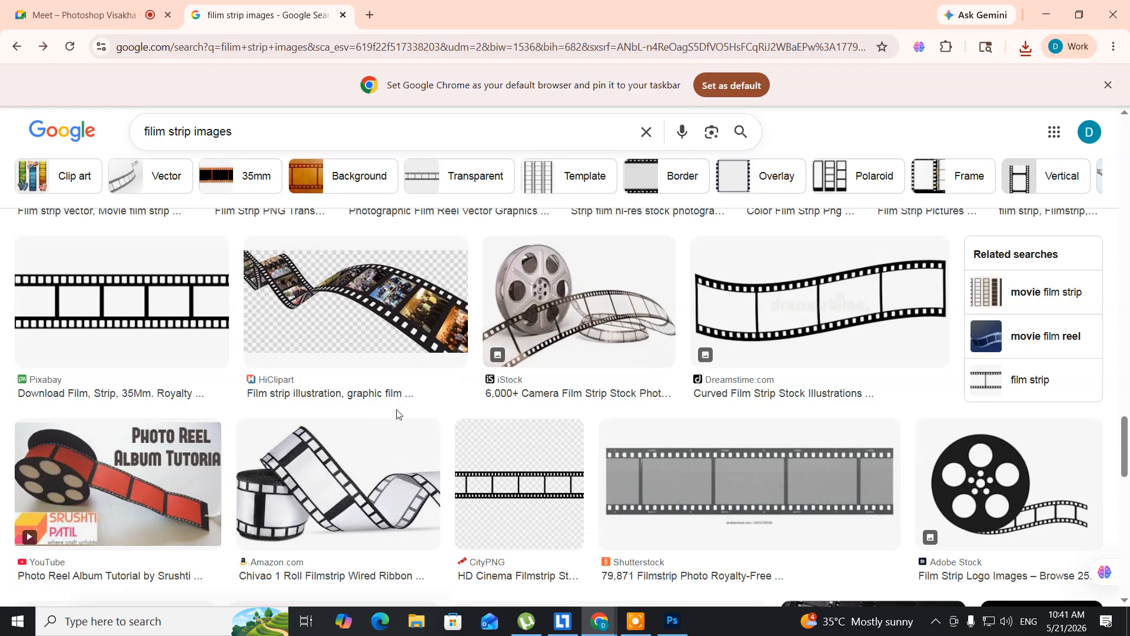
{"action": "left_click", "coordinate": [525, 305]}
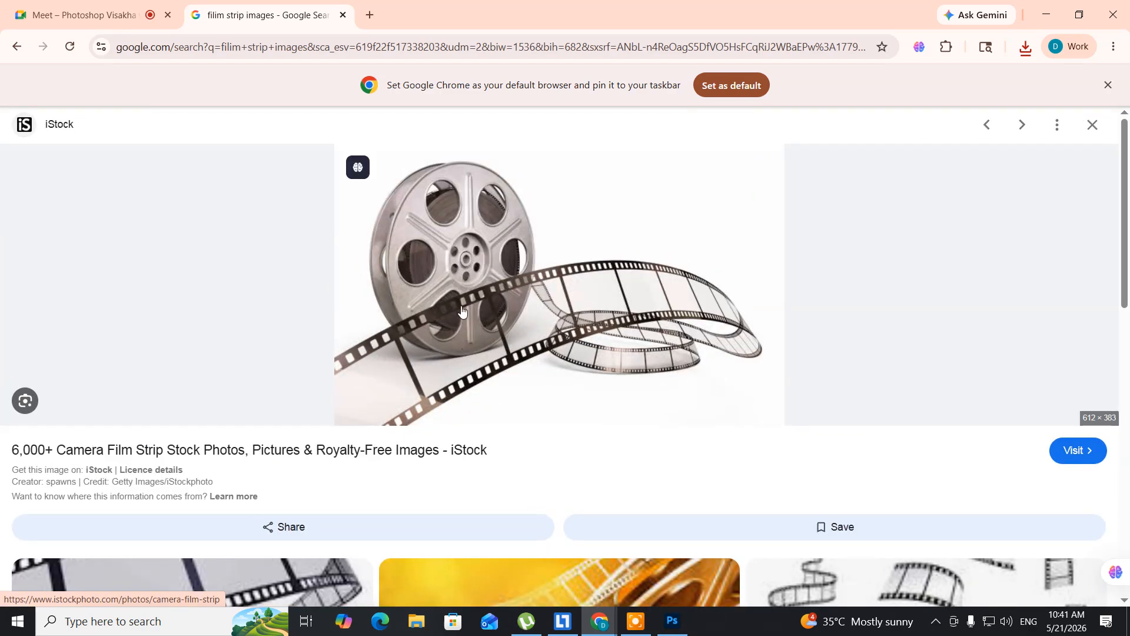
{"action": "right_click", "coordinate": [492, 219]}
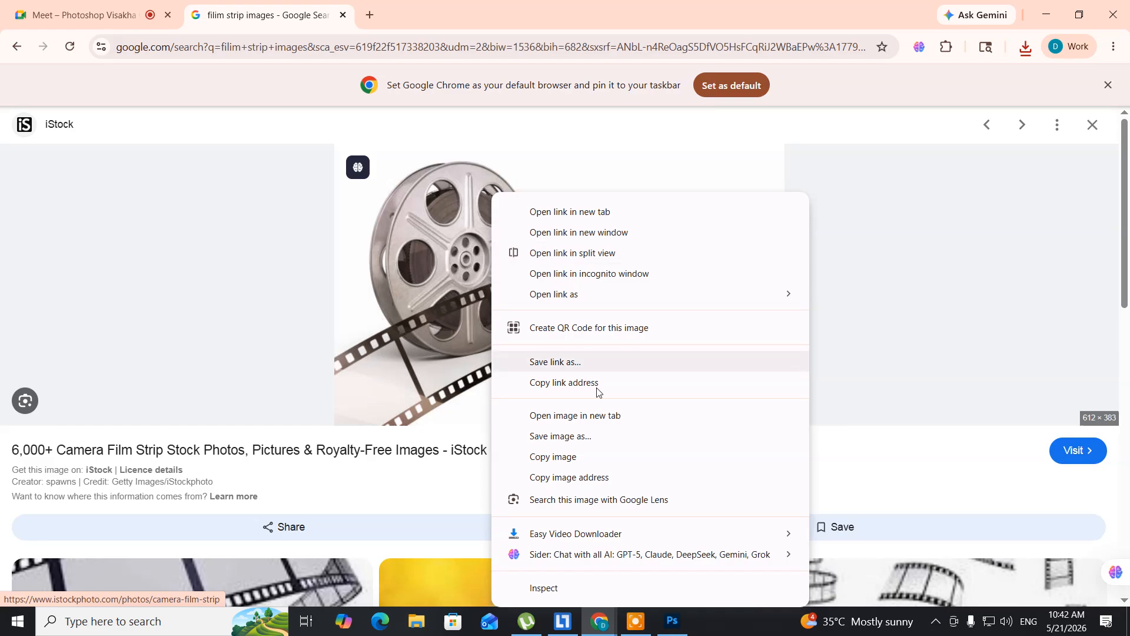
{"action": "left_click", "coordinate": [578, 436]}
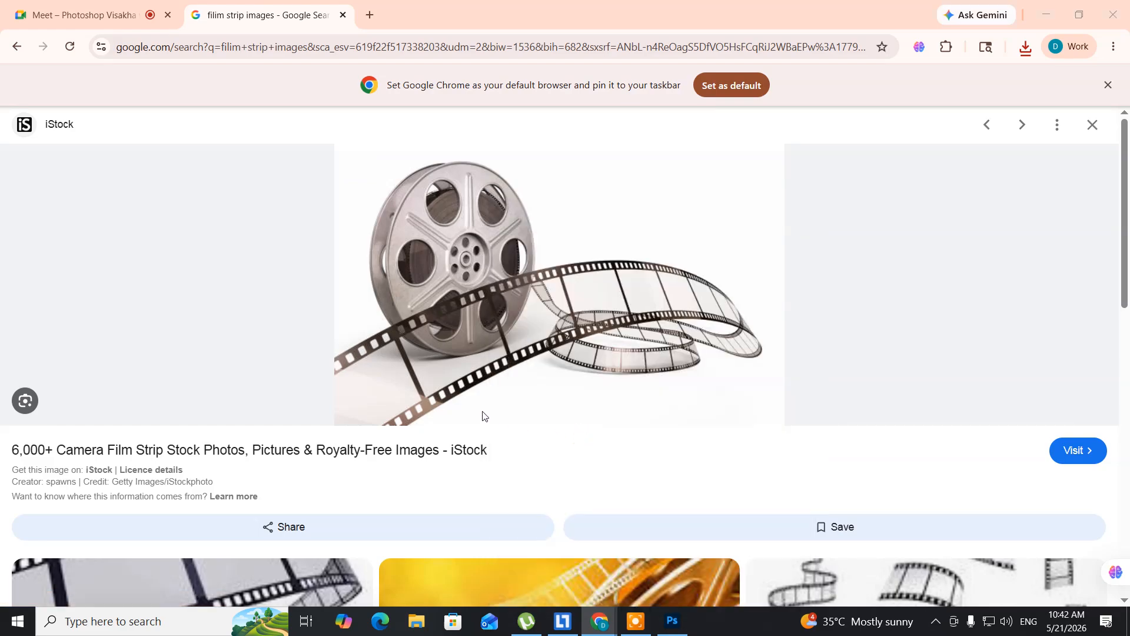
{"action": "left_click", "coordinate": [418, 326]}
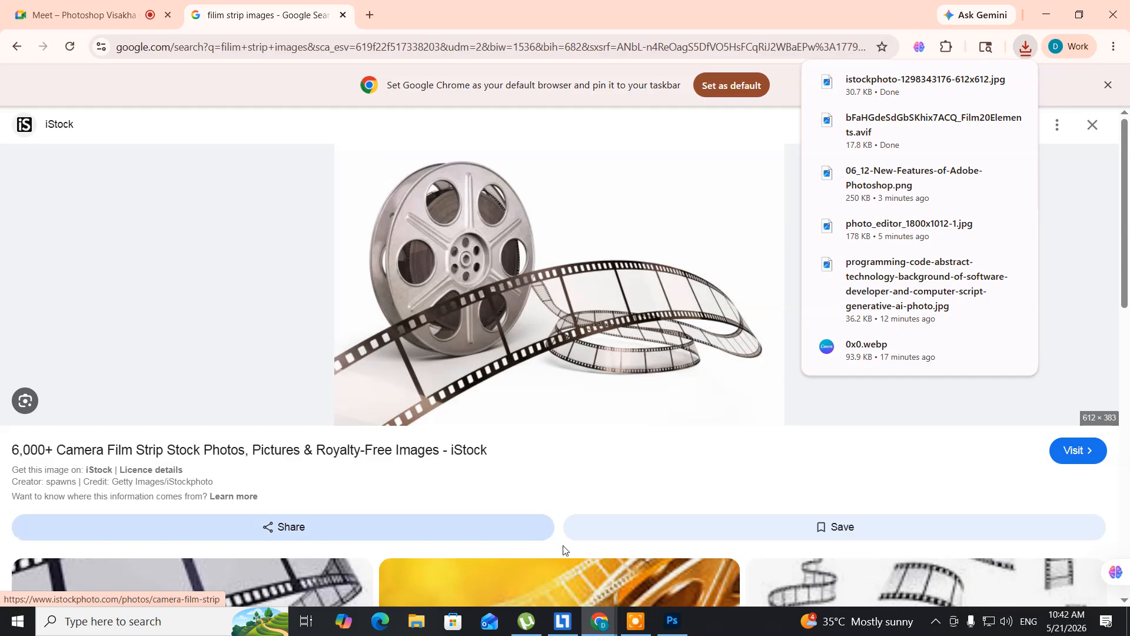
{"action": "left_click", "coordinate": [671, 620]}
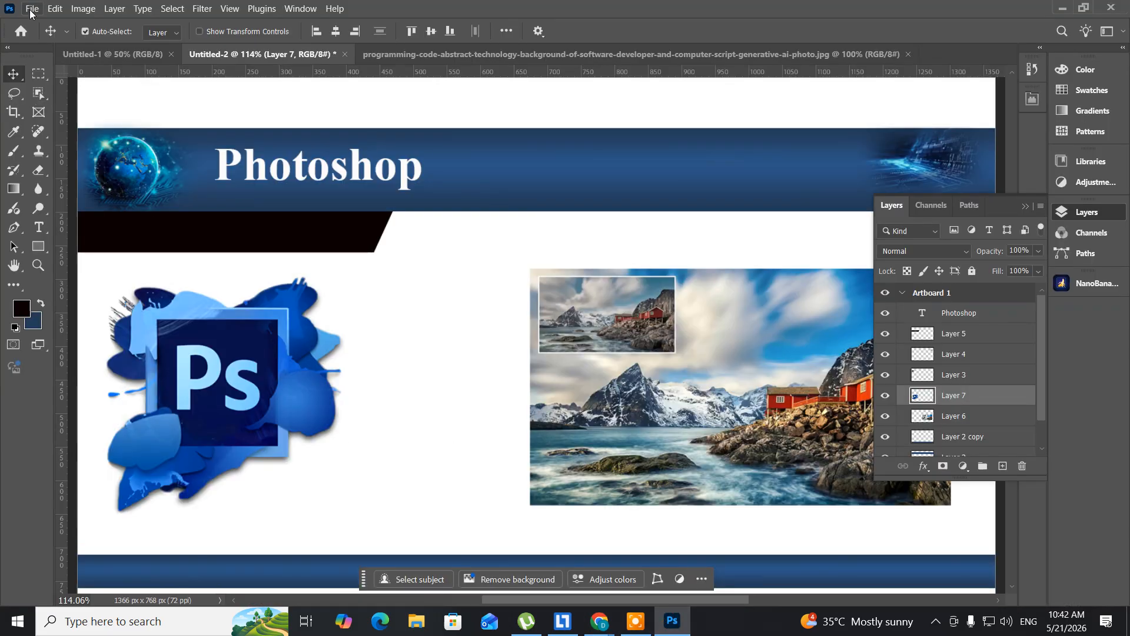
{"action": "left_click", "coordinate": [30, 8]}
{"action": "left_click", "coordinate": [47, 43]}
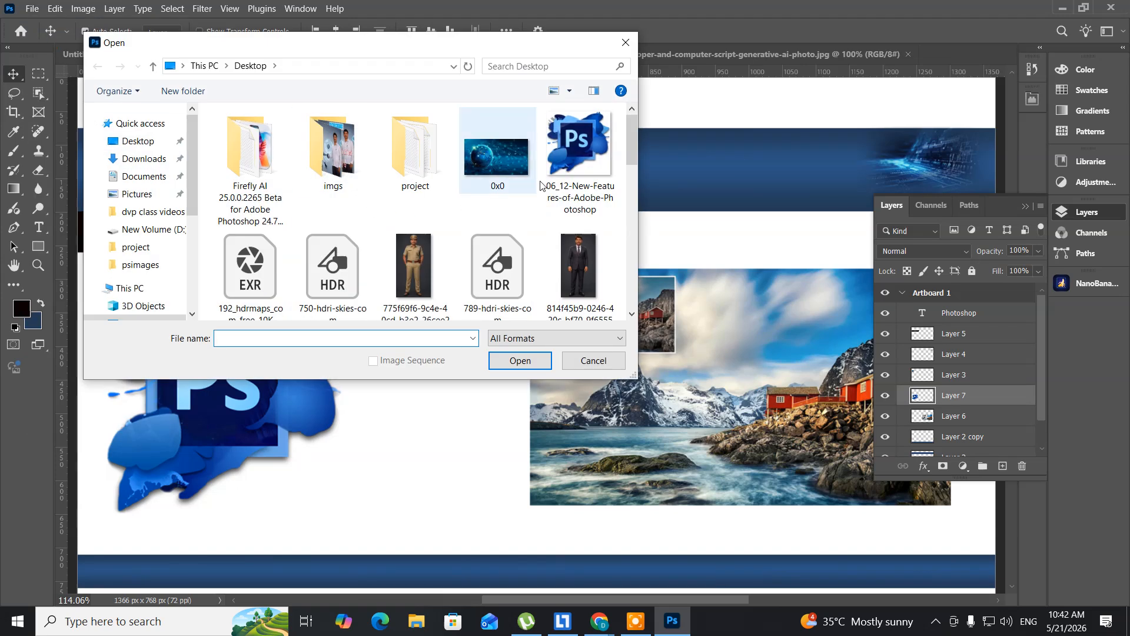
{"action": "left_click_drag", "start_coordinate": [634, 121], "coordinate": [625, 218]}
{"action": "left_click", "coordinate": [570, 218]}
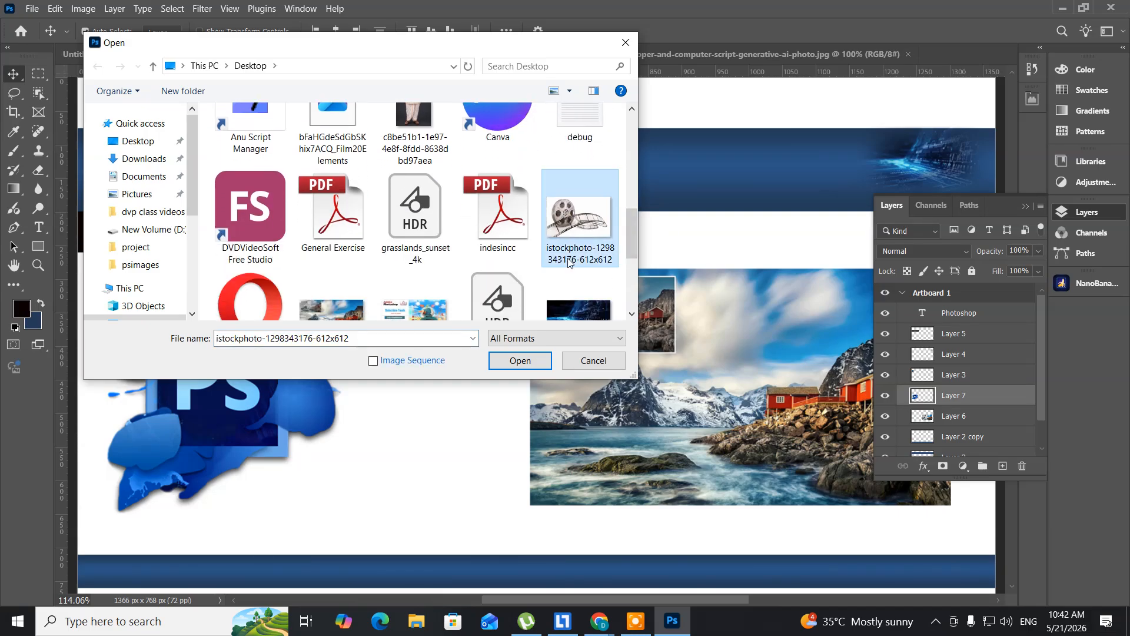
{"action": "left_click", "coordinate": [514, 366]}
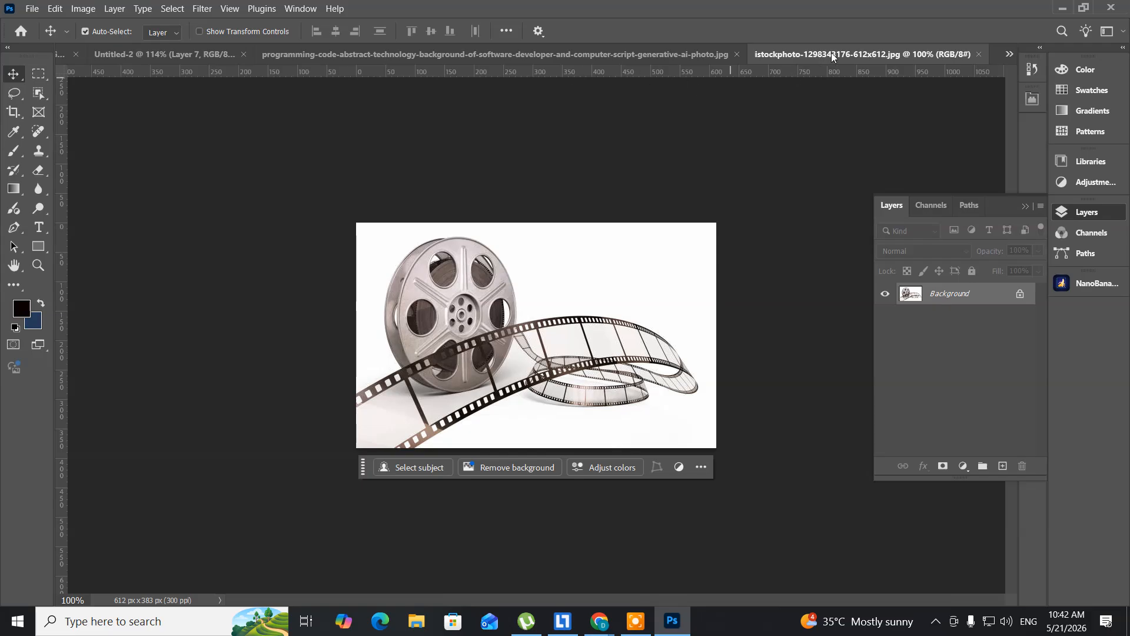
- Float the film reel document, copy its picture onto the Untitled-2 layout and close the source file
{"action": "left_click_drag", "start_coordinate": [777, 56], "coordinate": [766, 179]}
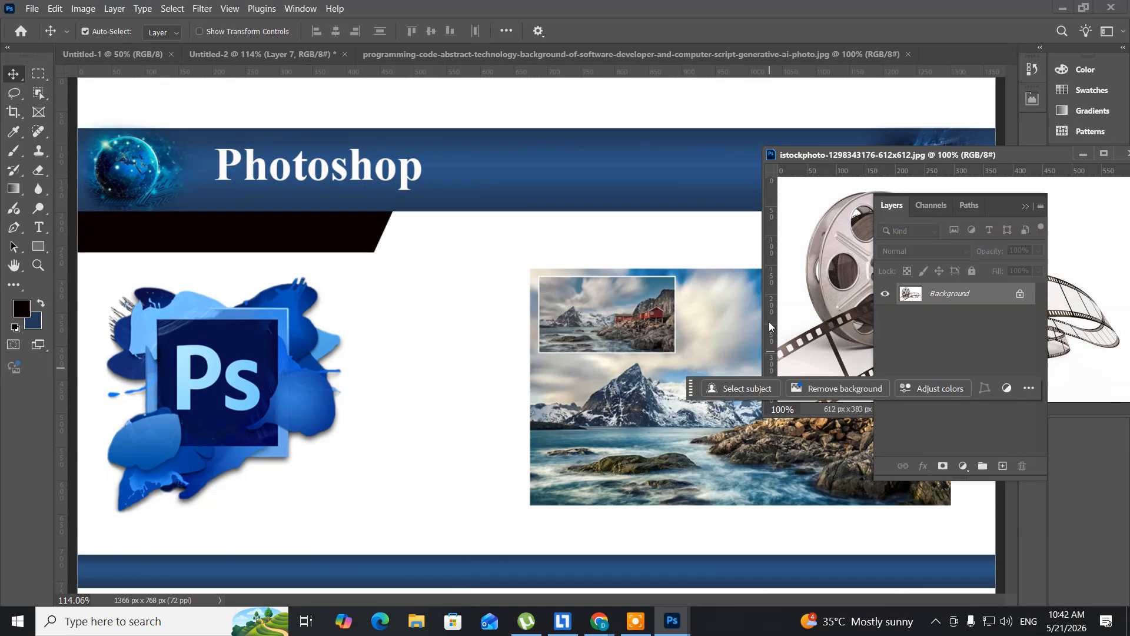
{"action": "left_click_drag", "start_coordinate": [795, 273], "coordinate": [477, 377]}
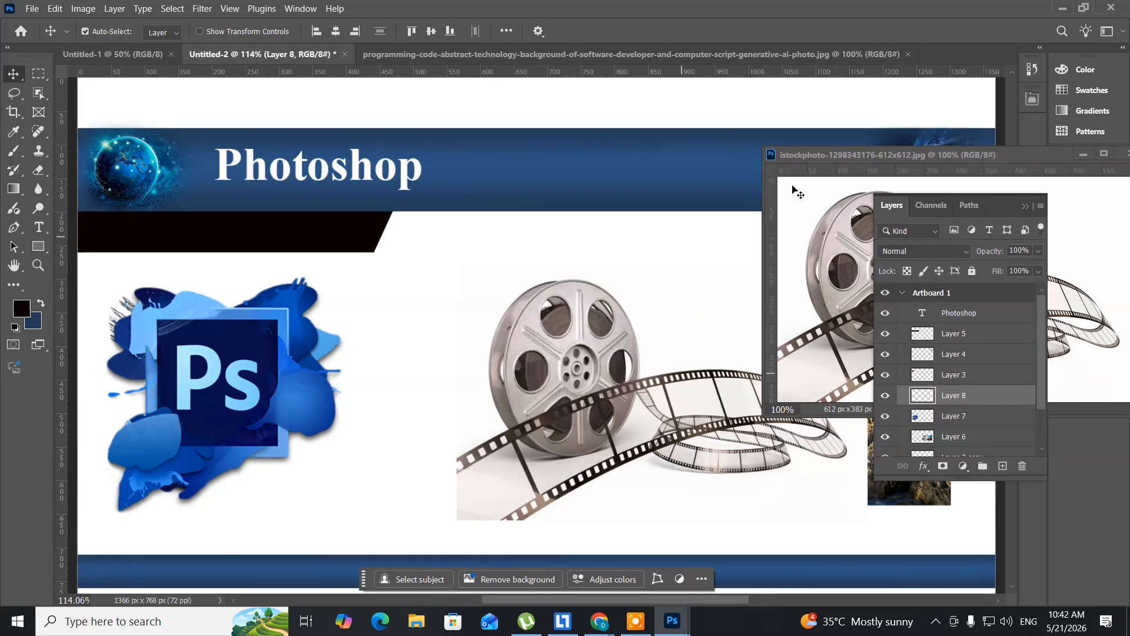
{"action": "left_click_drag", "start_coordinate": [815, 158], "coordinate": [266, 206]}
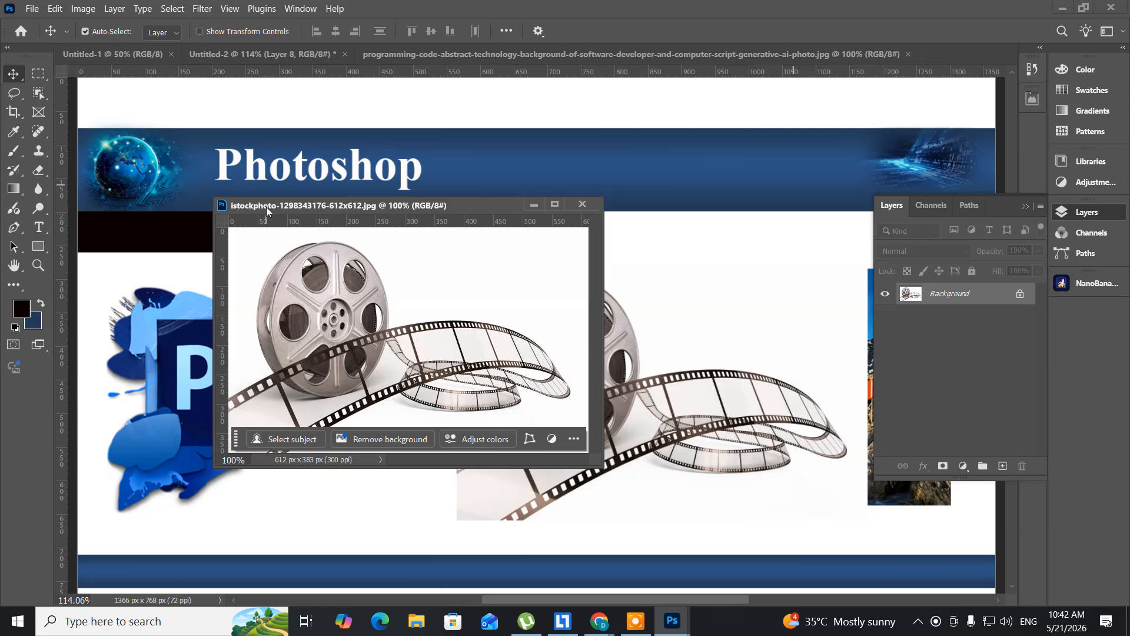
{"action": "left_click", "coordinate": [584, 203]}
- Scale the film reel picture to 31.06% and centre it at about X 492.05 px, Y 577.52 px, between the Ps logo and the cabin picture
{"action": "left_click_drag", "start_coordinate": [553, 344], "coordinate": [455, 372]}
{"action": "key", "text": "ctrl"}
{"action": "key", "text": "ctrl+t"}
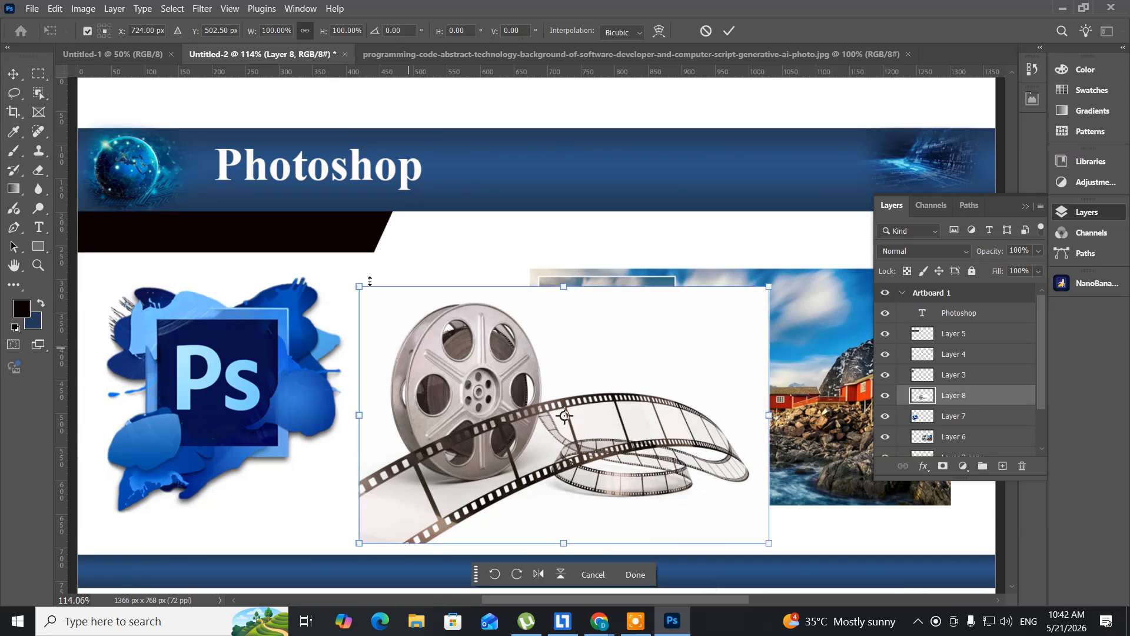
{"action": "left_click_drag", "start_coordinate": [357, 282], "coordinate": [377, 448]}
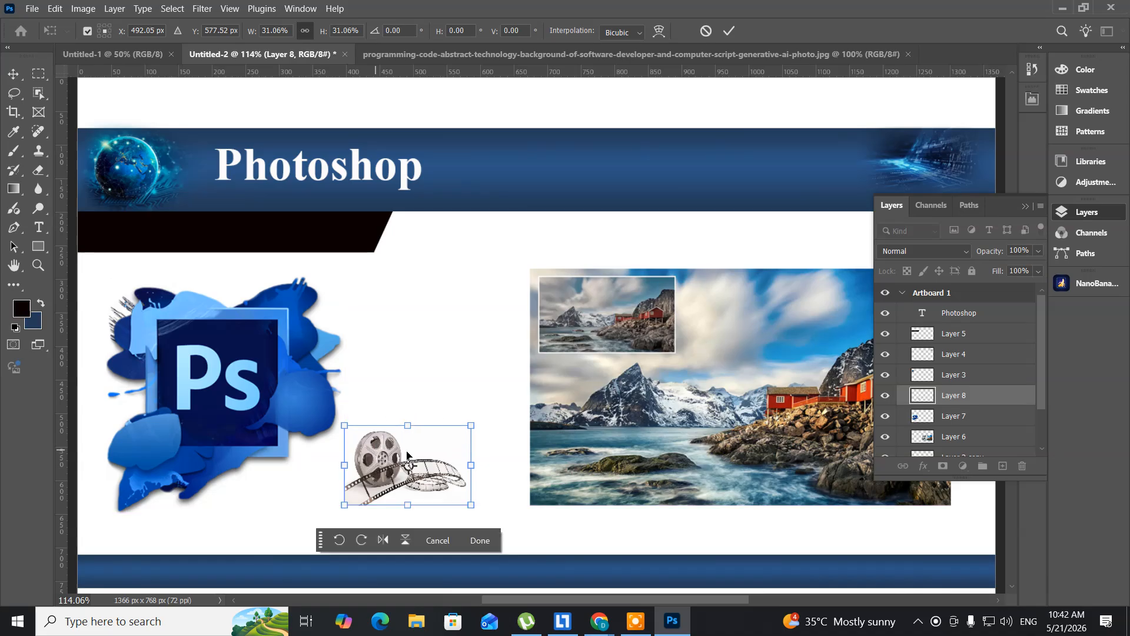
{"action": "key", "text": "Return"}
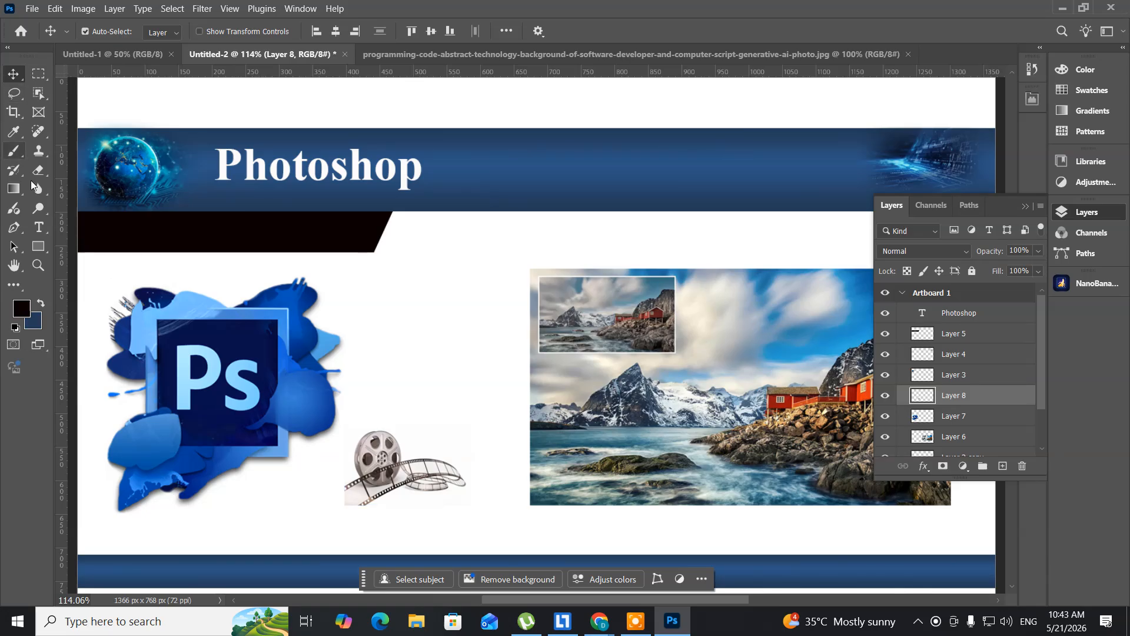
- Start a new text line with the Type tool at the left end of the slanted black bar
{"action": "left_click", "coordinate": [38, 228]}
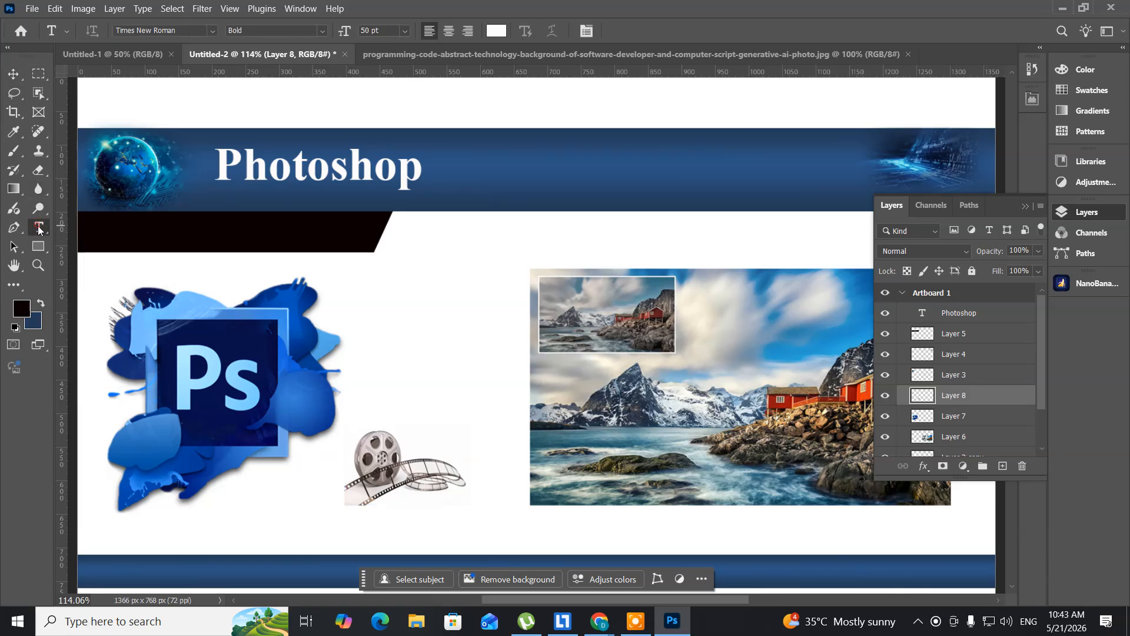
{"action": "left_click", "coordinate": [89, 233]}
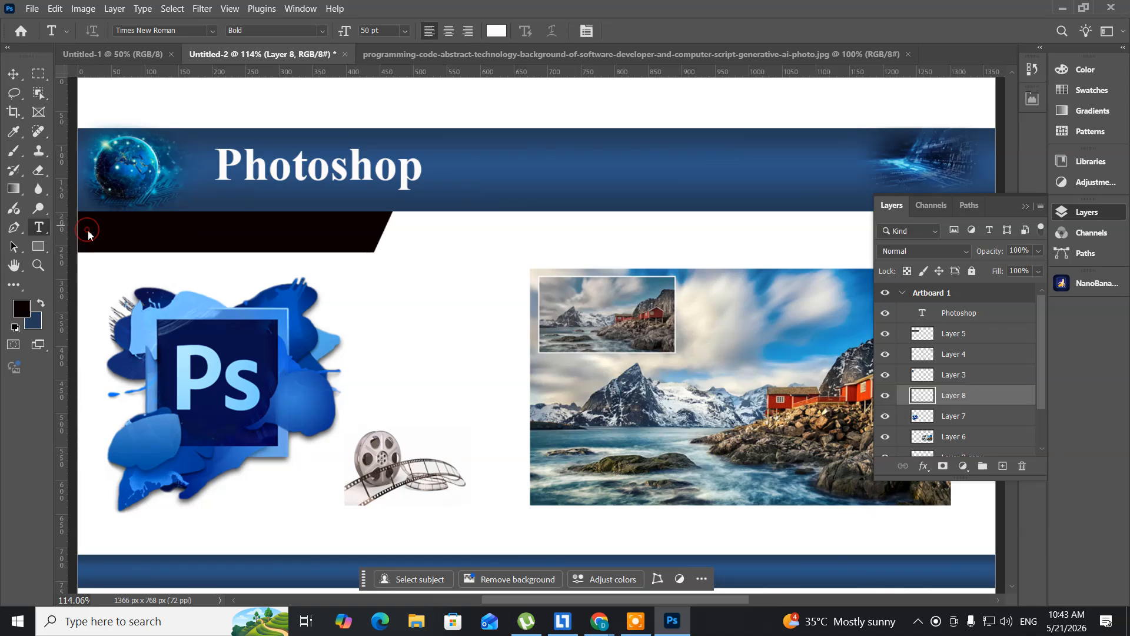
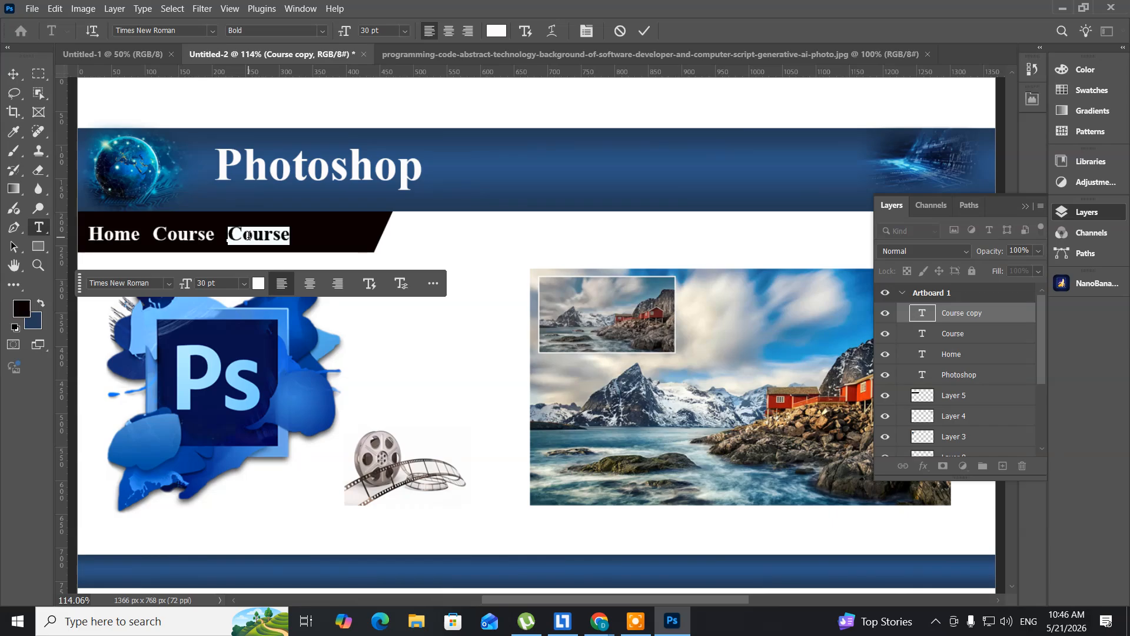
- Replace the copied Course text at the end of the black bar's captions with "Contact Us"
{"action": "type", "text": "C"}
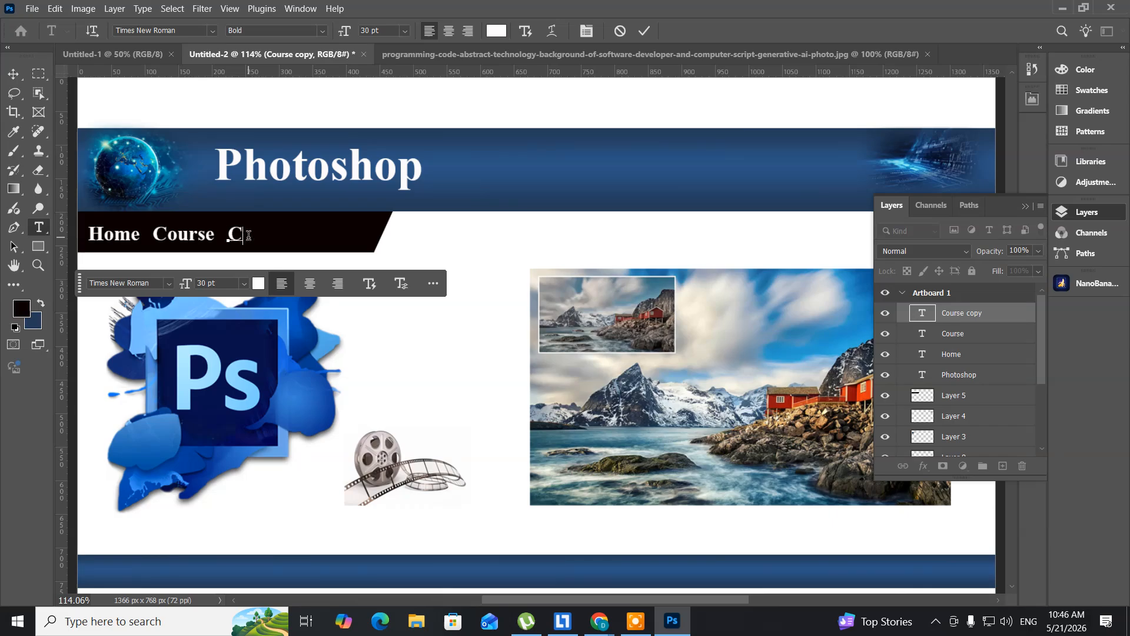
{"action": "type", "text": "ontact"}
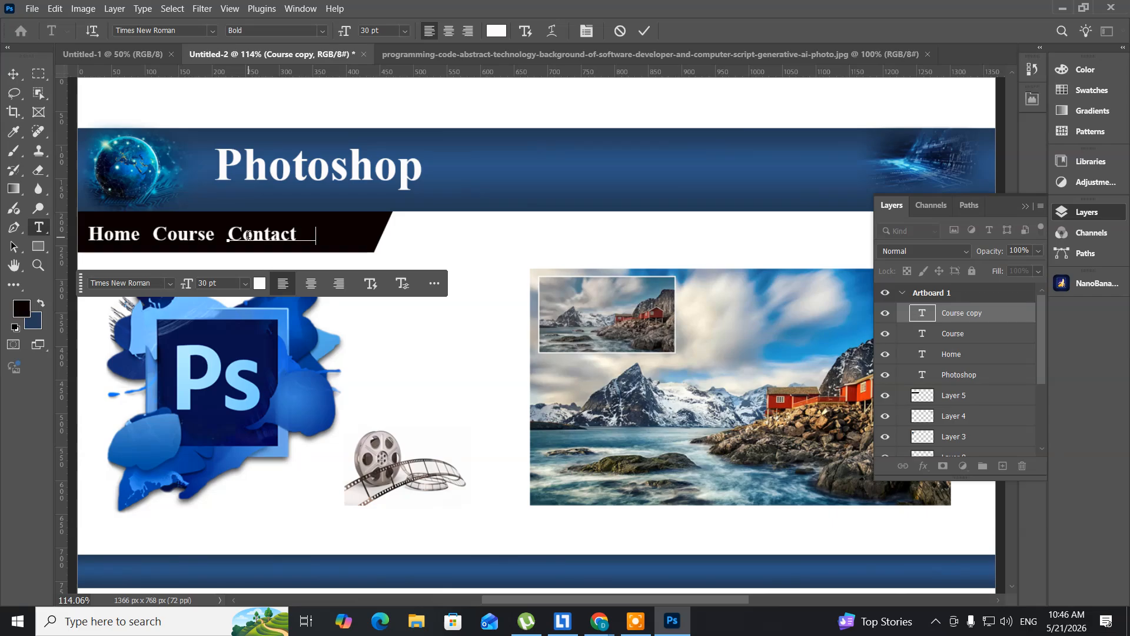
{"action": "type", "text": "   Us"}
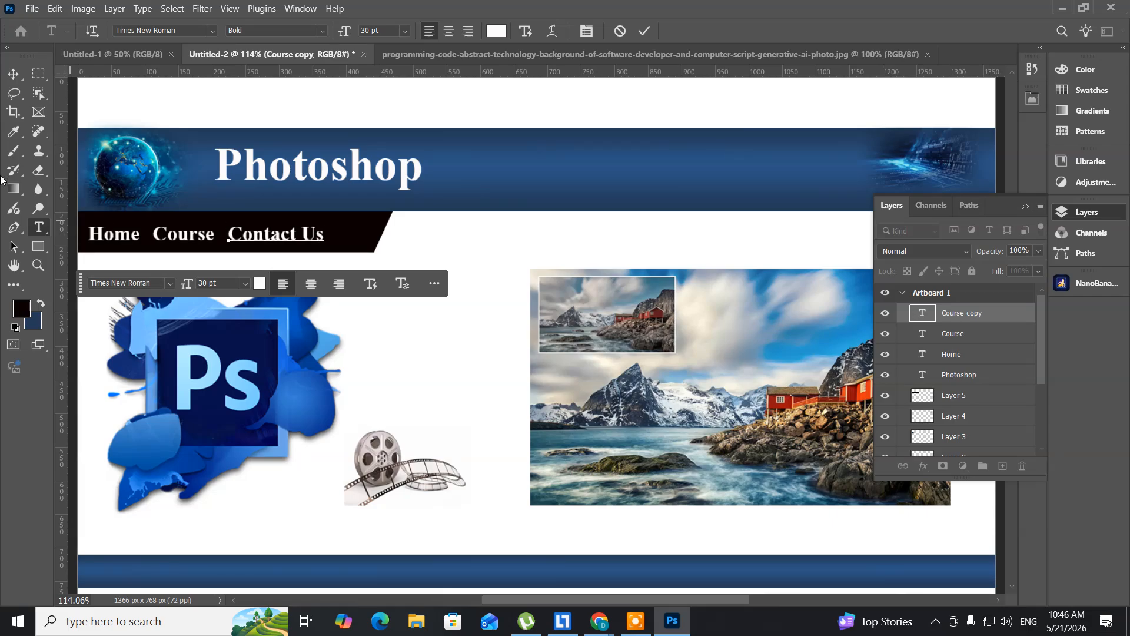
{"action": "left_click", "coordinate": [12, 75]}
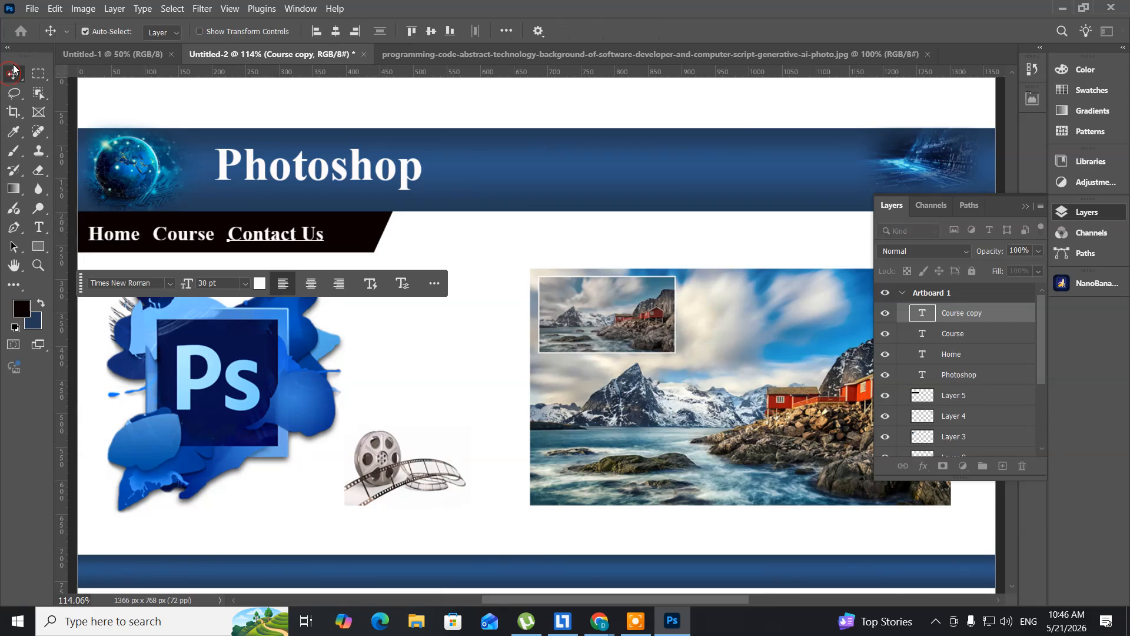
- Select the Contact Us text layer and nudge it left, closer to the Course caption
{"action": "right_click", "coordinate": [248, 237]}
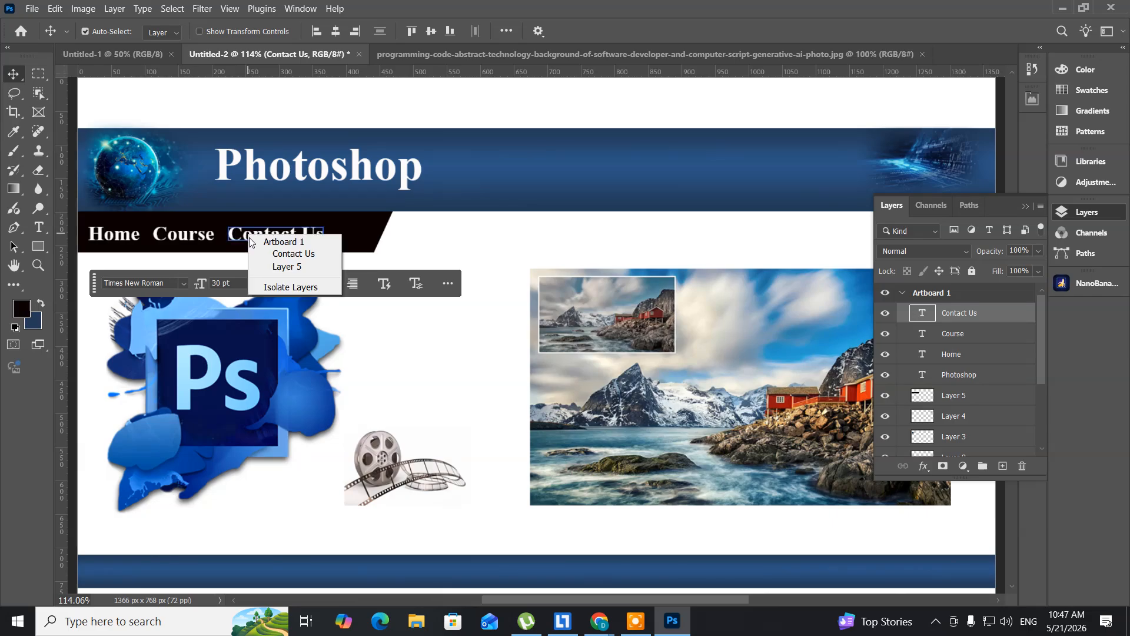
{"action": "left_click", "coordinate": [259, 255]}
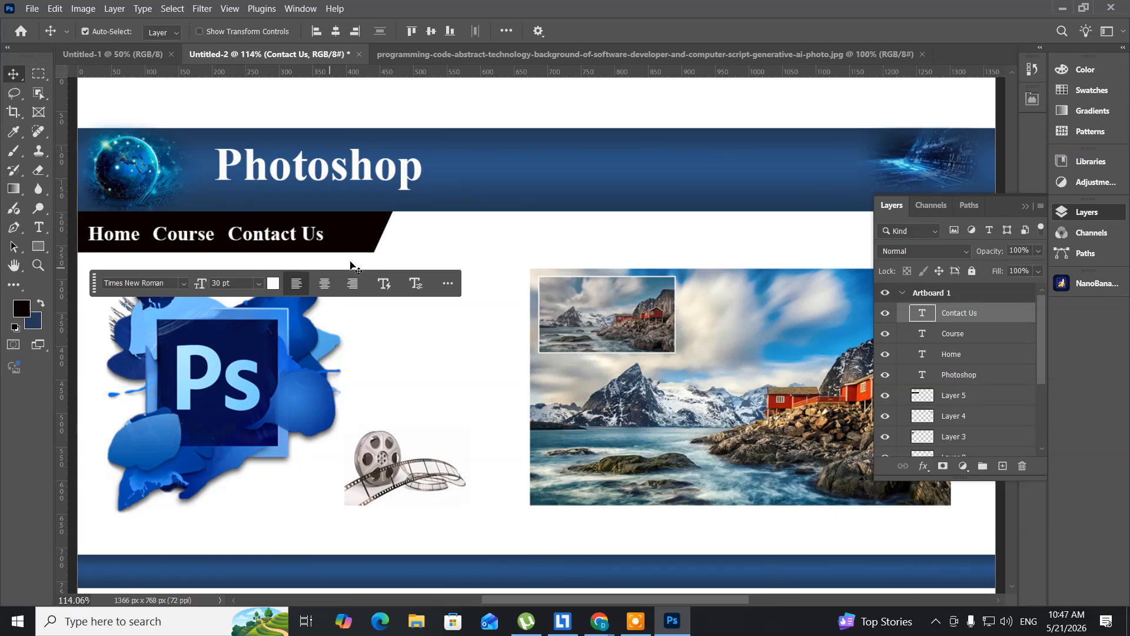
{"action": "key", "text": "Left"}
{"action": "key", "text": "Left"}
{"action": "key", "text": "Left"}
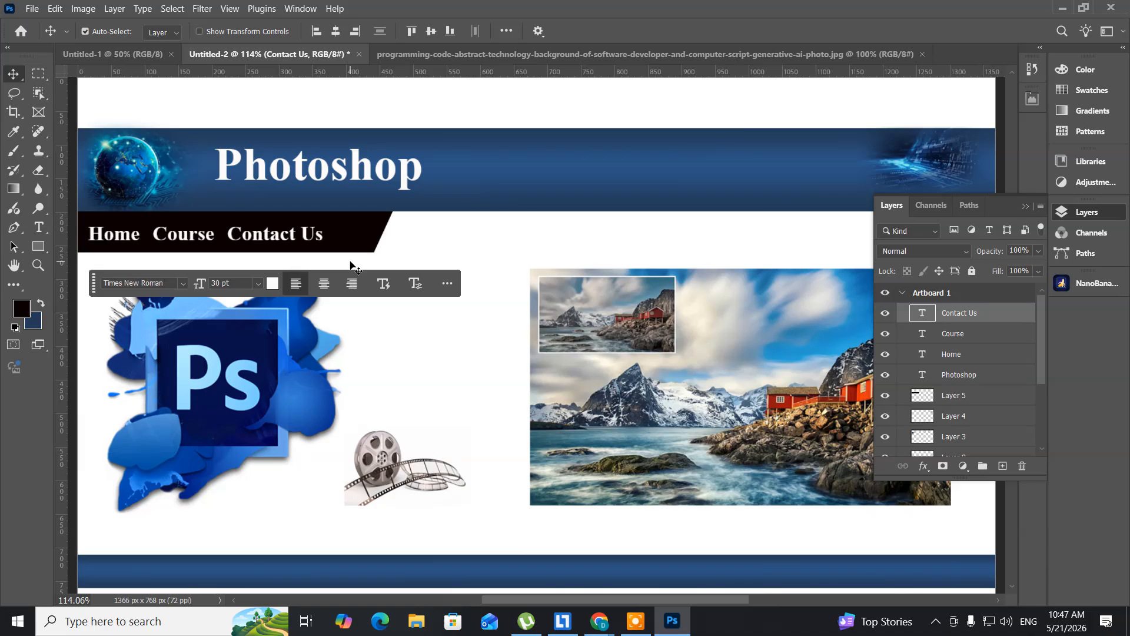
{"action": "key", "text": "Left"}
{"action": "key", "text": "Left"}
{"action": "key", "text": "Left"}
{"action": "key", "text": "Left"}
{"action": "key", "text": "Left"}
{"action": "key", "text": "Left"}
{"action": "key", "text": "Left"}
{"action": "key", "text": "Left"}
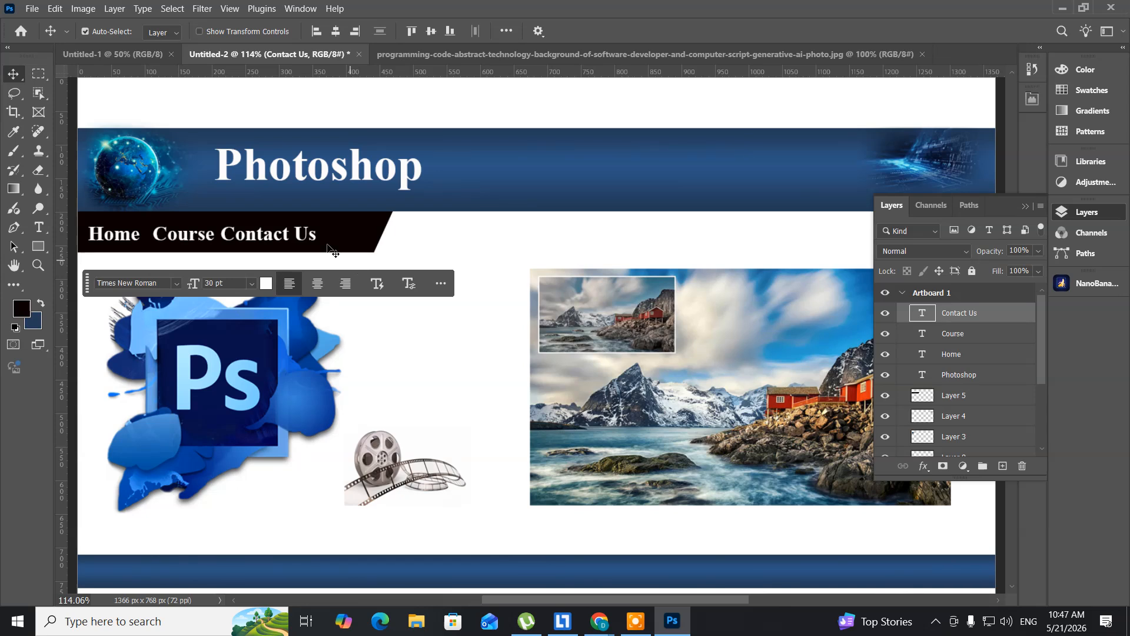
- Select the Course text layer and nudge it slightly left to even out the caption spacing, and collapse the layer list
{"action": "right_click", "coordinate": [181, 237]}
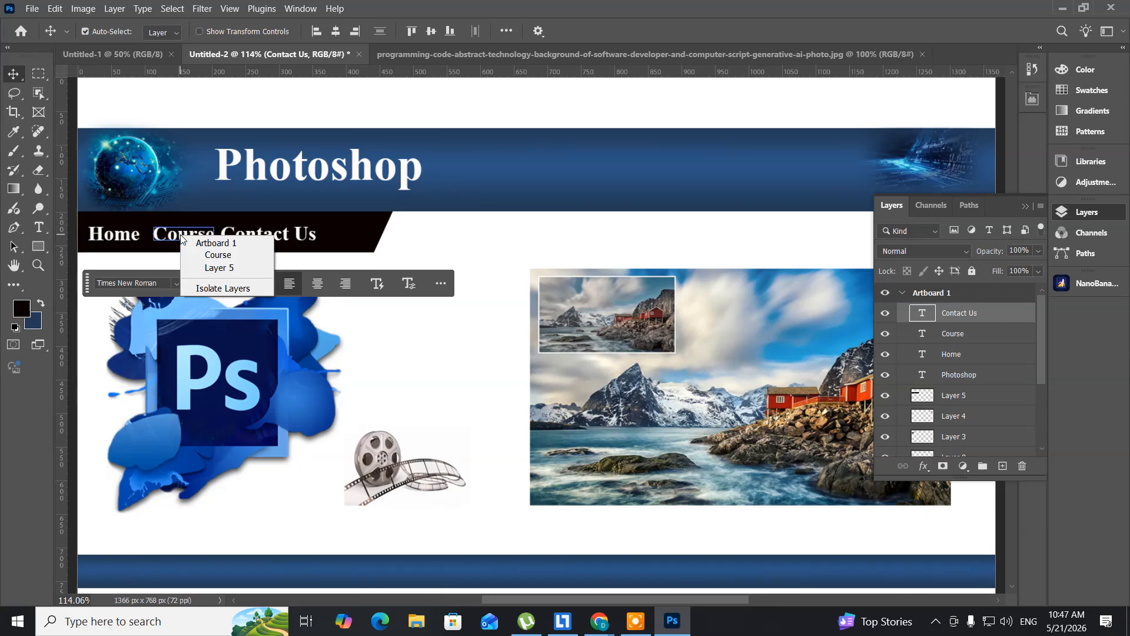
{"action": "left_click", "coordinate": [202, 257]}
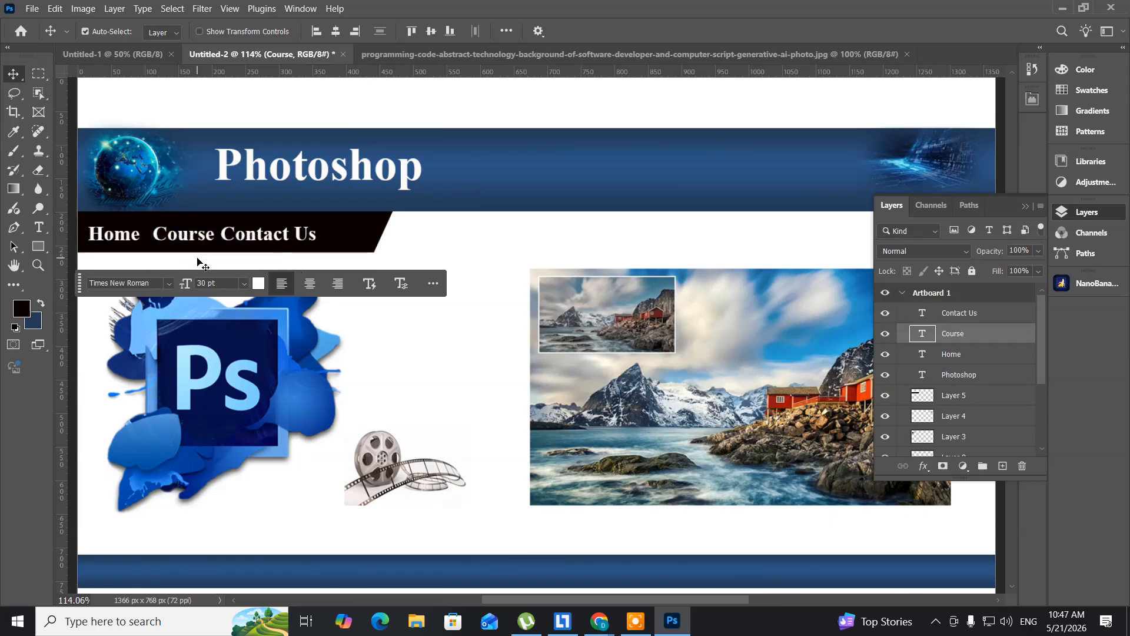
{"action": "key", "text": "Left"}
{"action": "key", "text": "Left"}
{"action": "key", "text": "Left"}
{"action": "key", "text": "Left"}
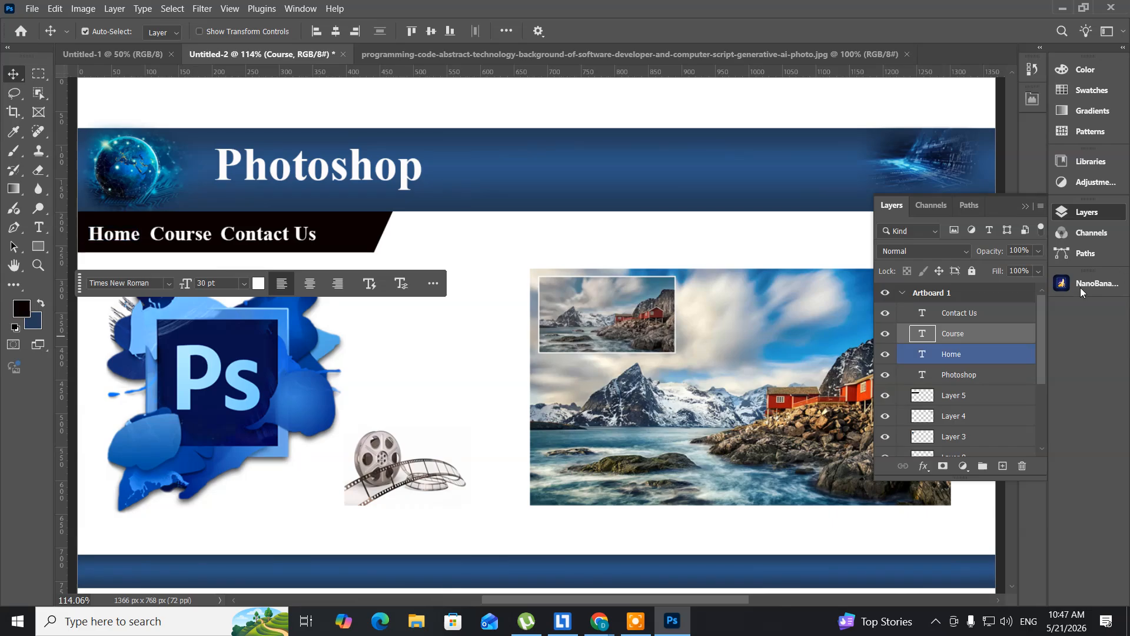
{"action": "left_click", "coordinate": [1093, 213]}
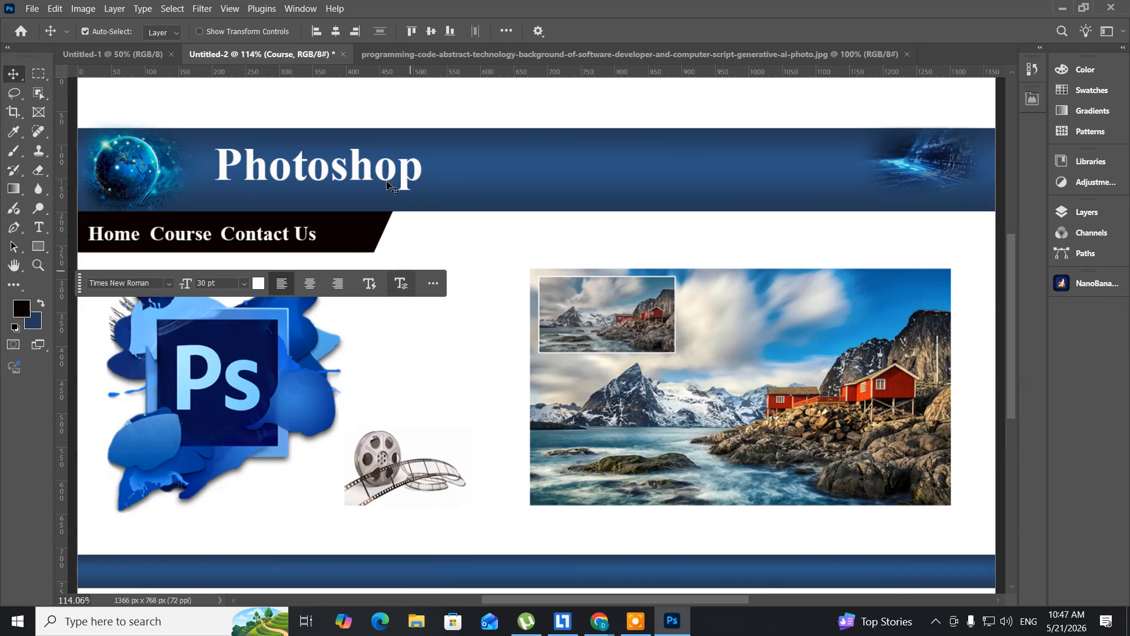
- With the Slice Tool, draw full-width slices around the blue header band and the picture area between the black bar and footer band
{"action": "left_click", "coordinate": [10, 112]}
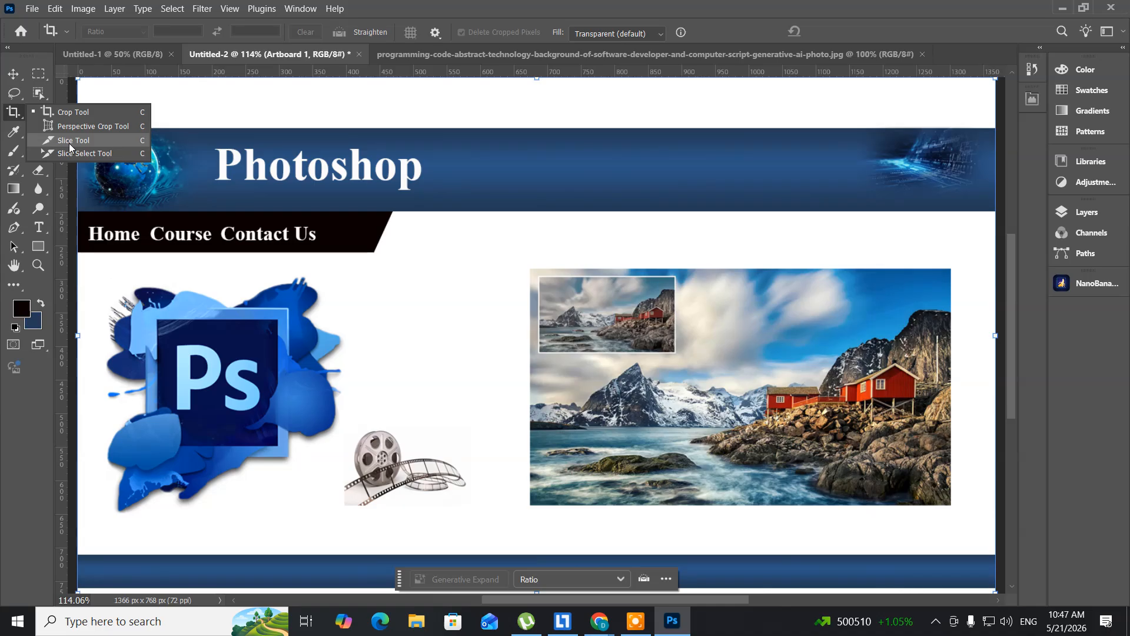
{"action": "left_click", "coordinate": [15, 76]}
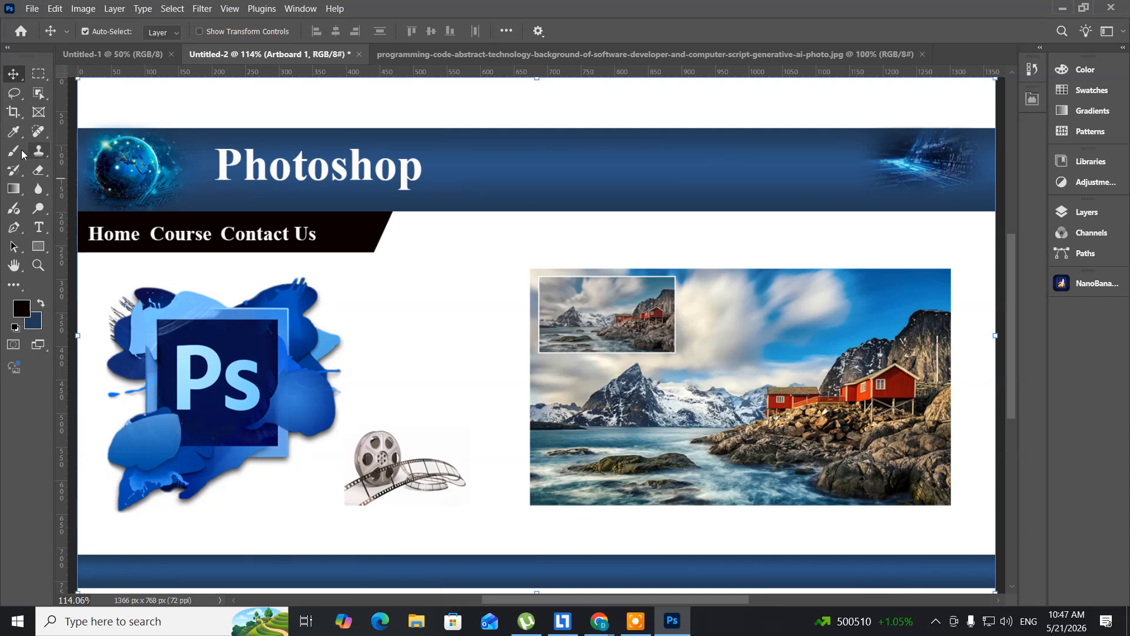
{"action": "left_click", "coordinate": [14, 118]}
{"action": "right_click", "coordinate": [14, 118]}
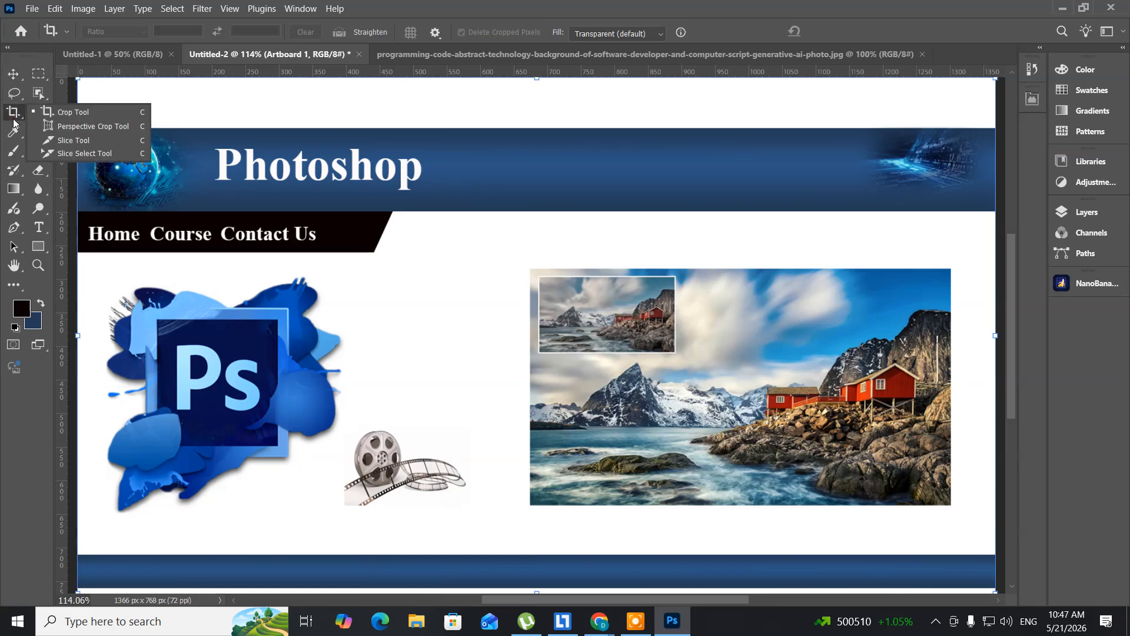
{"action": "left_click", "coordinate": [72, 145]}
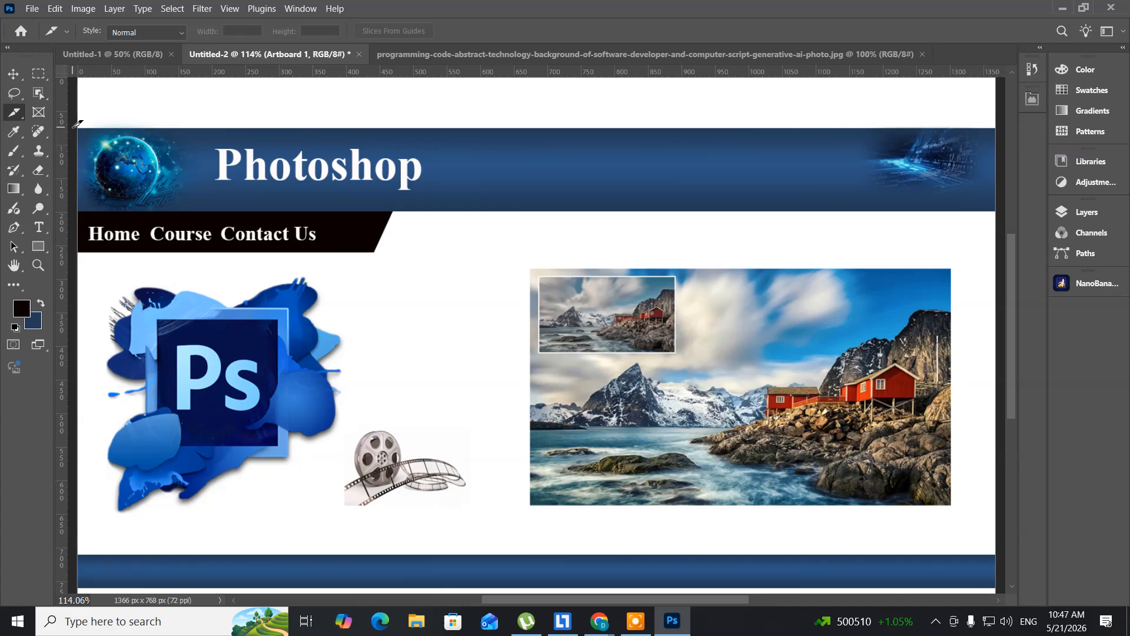
{"action": "left_click_drag", "start_coordinate": [73, 127], "coordinate": [1001, 209]}
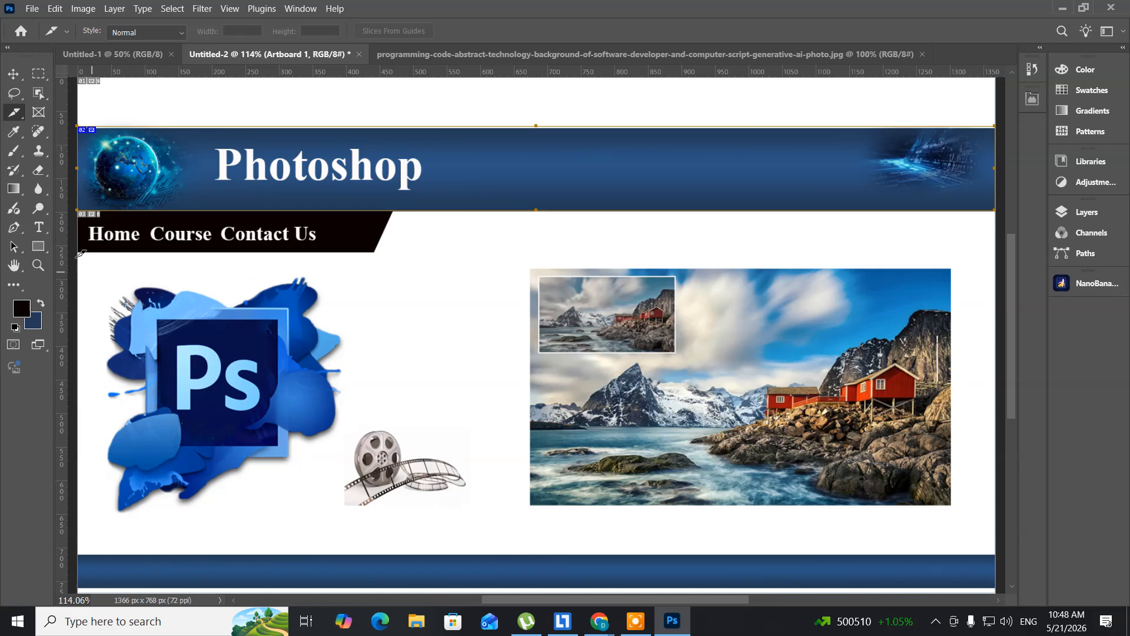
{"action": "left_click_drag", "start_coordinate": [72, 252], "coordinate": [1011, 543]}
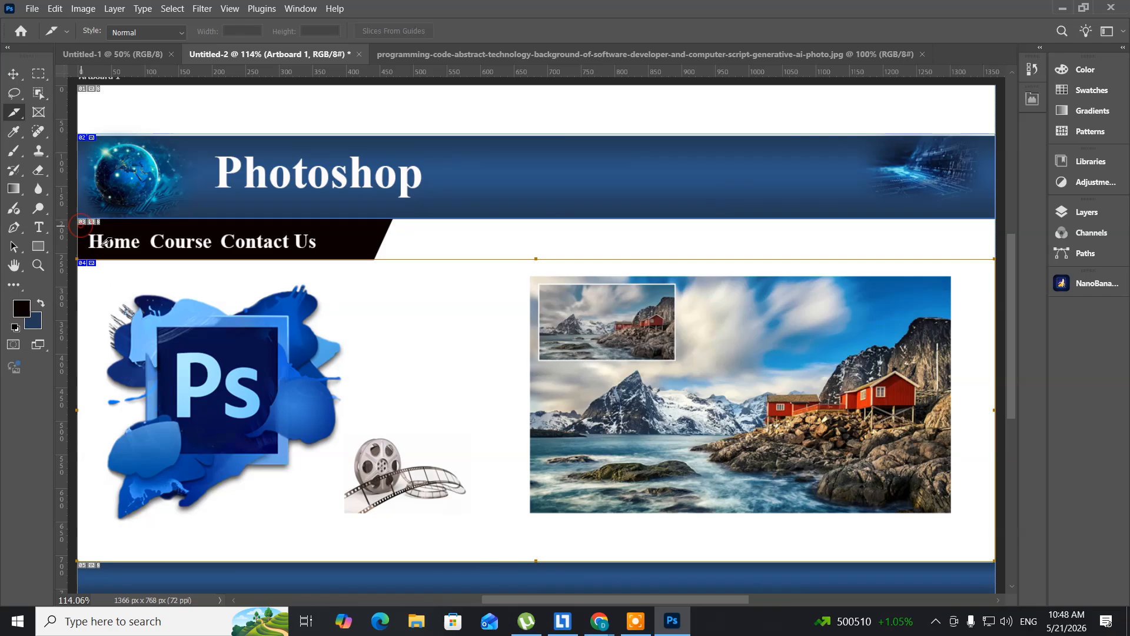
- Draw separate slices around the Home, Course and Contact Us captions on the black bar, and return to the Move tool
{"action": "left_click_drag", "start_coordinate": [113, 228], "coordinate": [184, 263]}
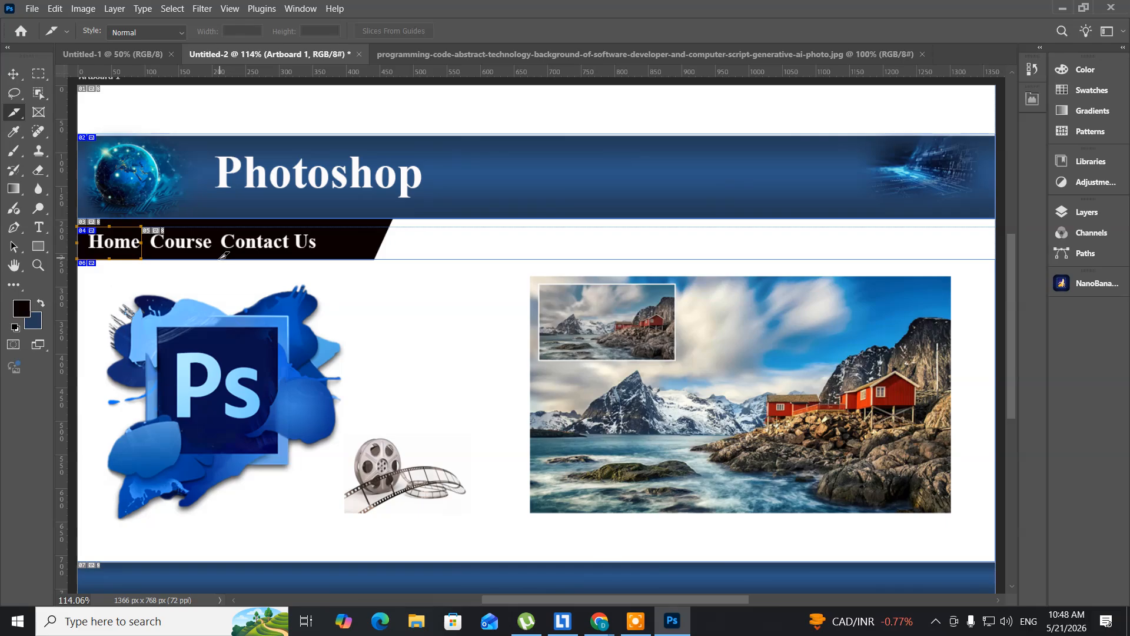
{"action": "left_click_drag", "start_coordinate": [221, 259], "coordinate": [159, 224]}
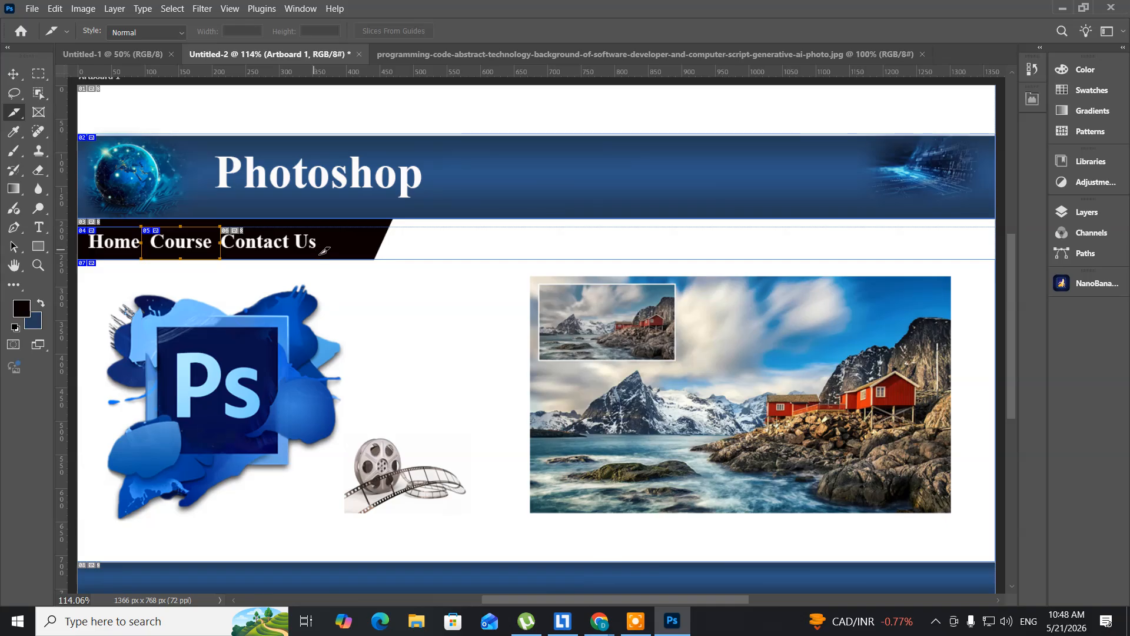
{"action": "left_click_drag", "start_coordinate": [325, 258], "coordinate": [197, 218]}
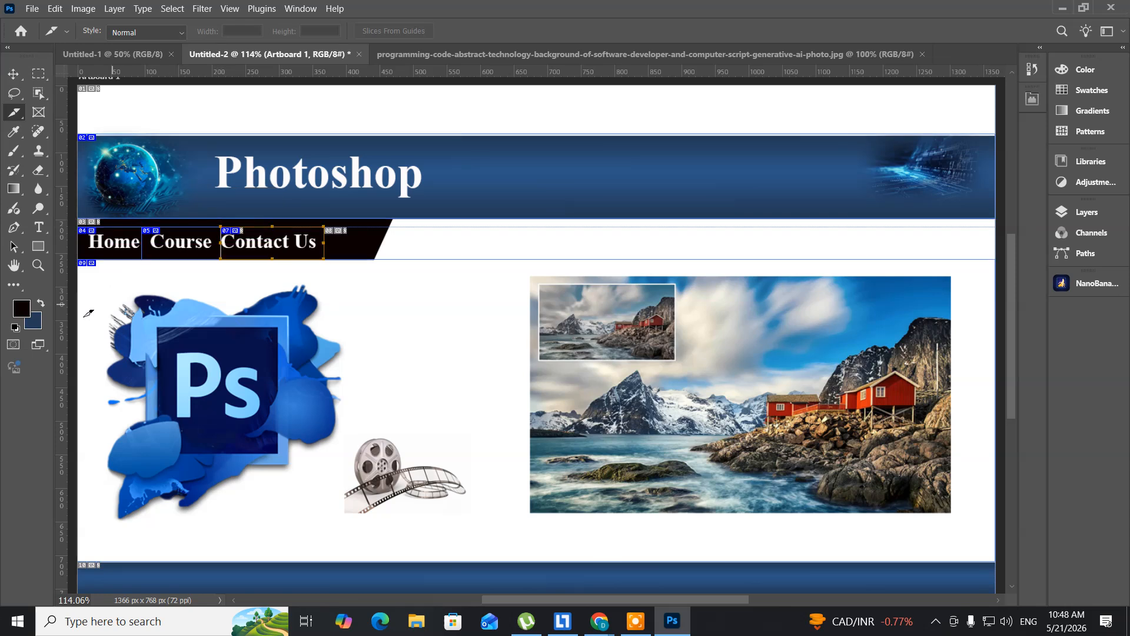
{"action": "left_click", "coordinate": [13, 74]}
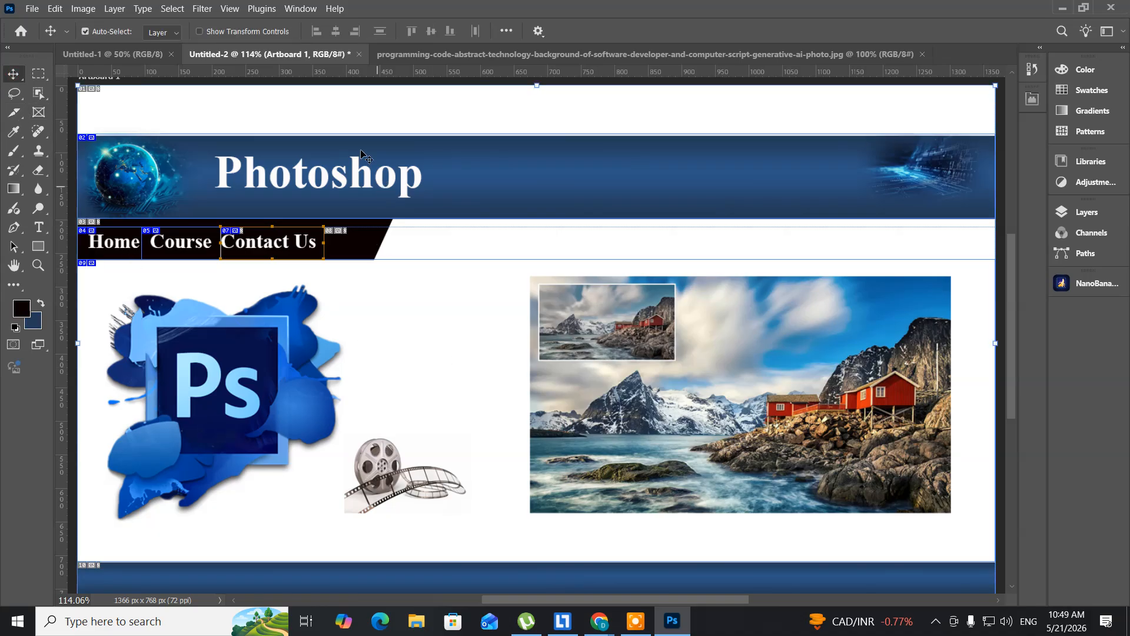
- Duplicate the sliced Untitled-2 document as a new image named "course"
{"action": "left_click", "coordinate": [82, 11]}
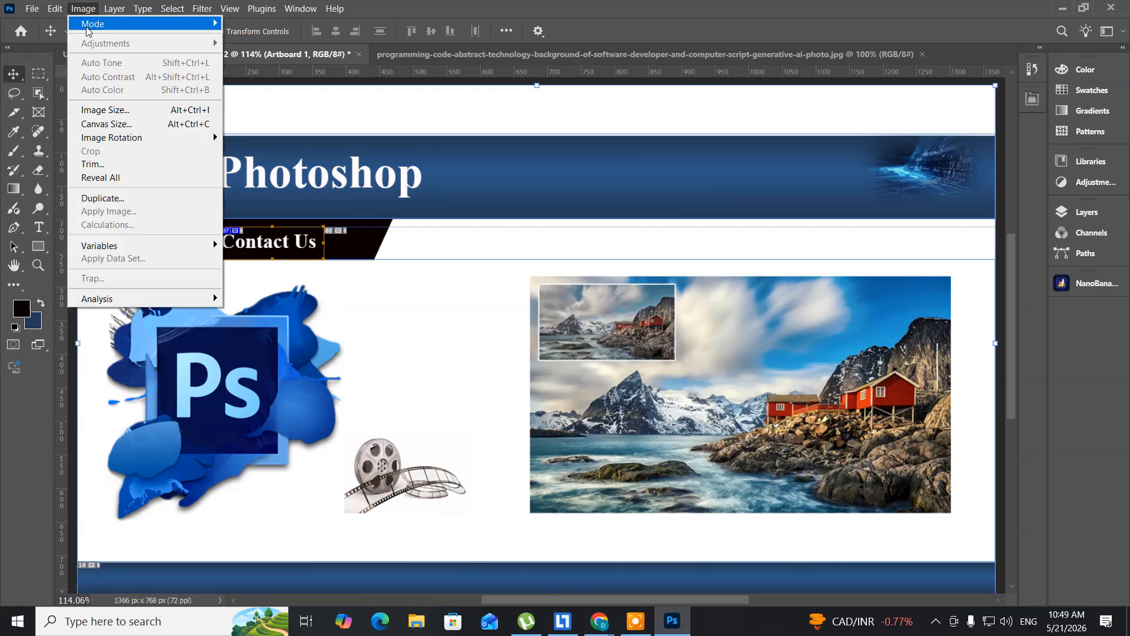
{"action": "left_click", "coordinate": [123, 200]}
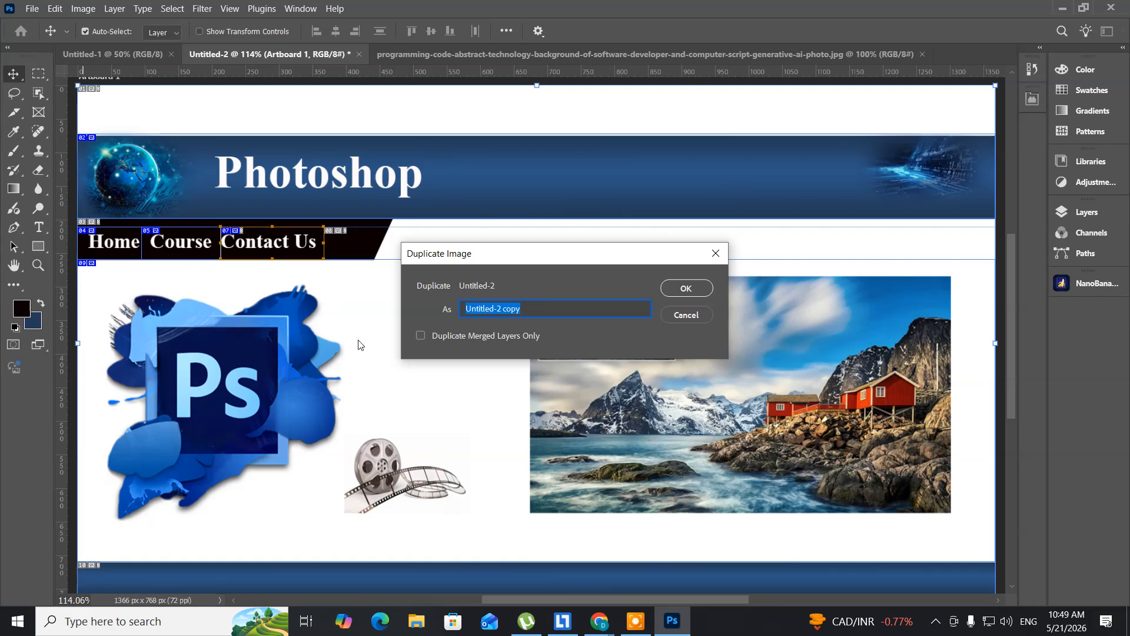
{"action": "type", "text": "course"}
{"action": "left_click", "coordinate": [687, 288]}
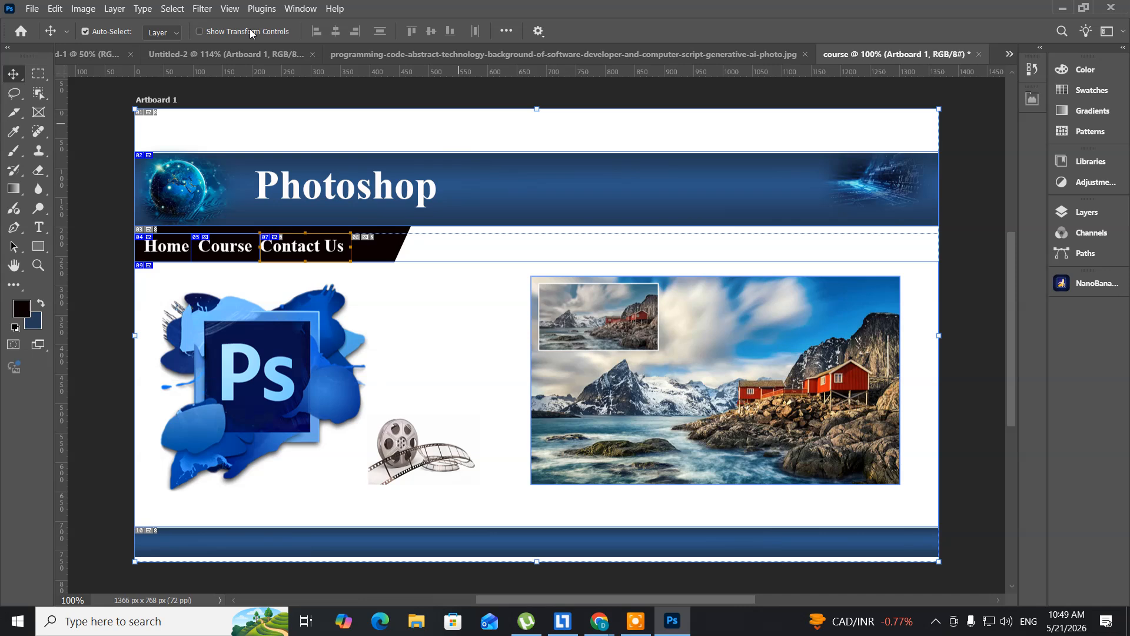
- Duplicate the course document as another image named "Contactus"
{"action": "left_click", "coordinate": [84, 8]}
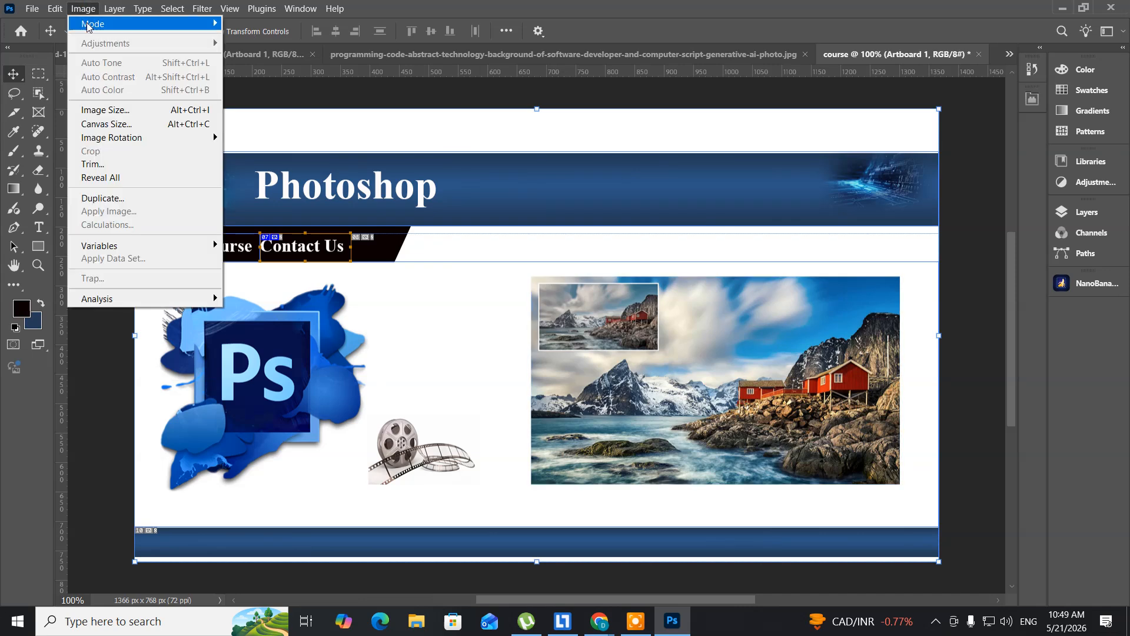
{"action": "left_click", "coordinate": [106, 198]}
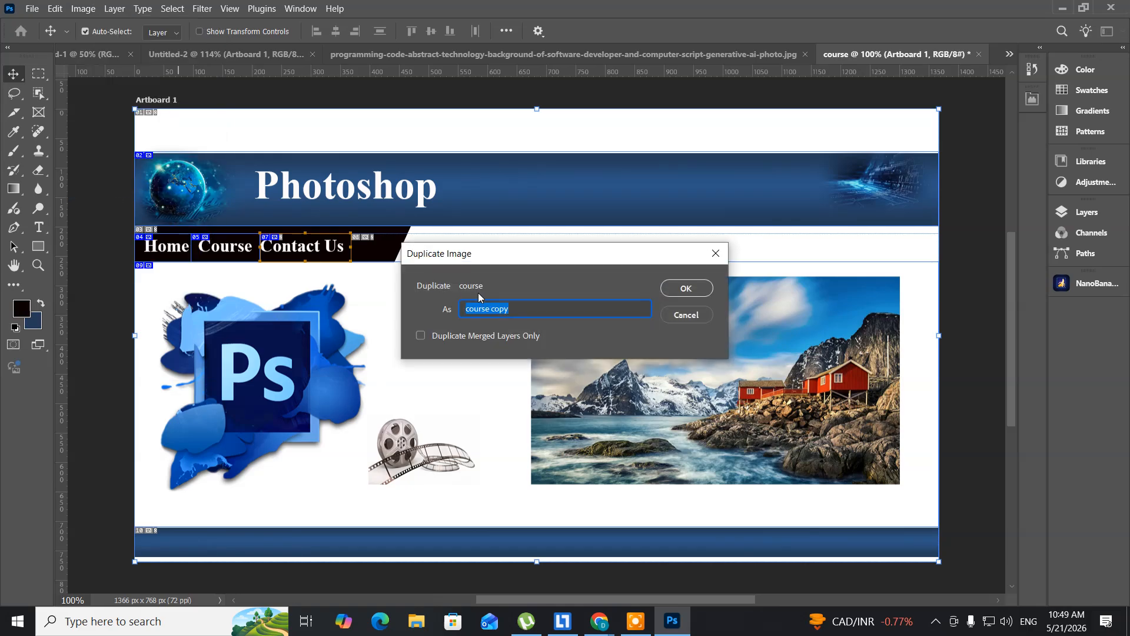
{"action": "type", "text": "Contactus"}
{"action": "left_click", "coordinate": [697, 289]}
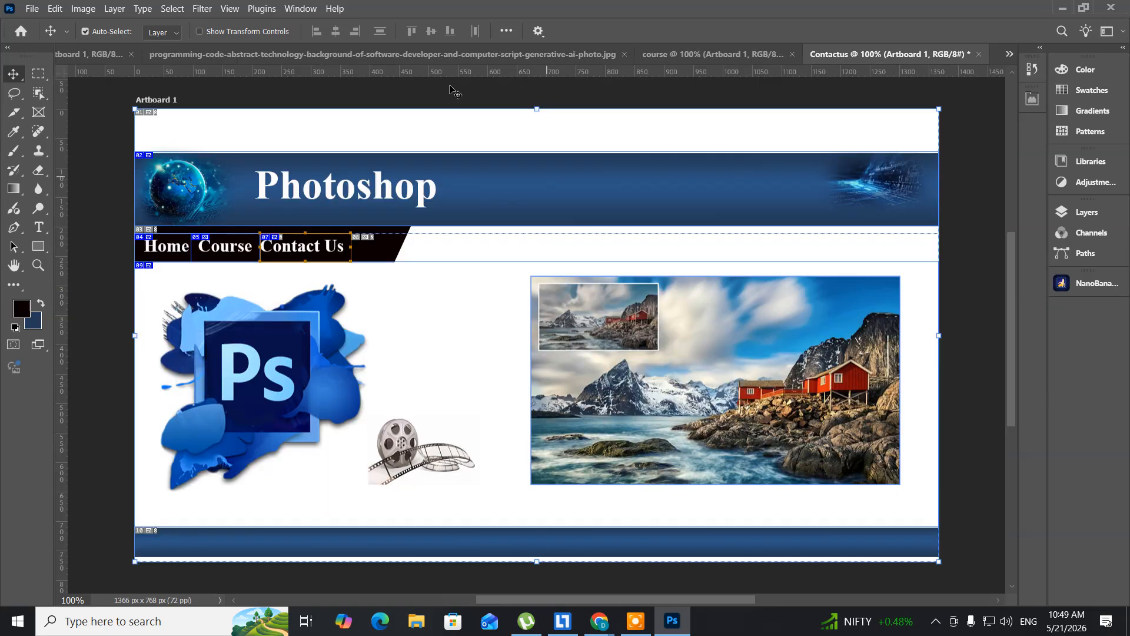
- Close the programming-code background picture document and go back to the Untitled-2 layout
{"action": "left_click", "coordinate": [390, 54]}
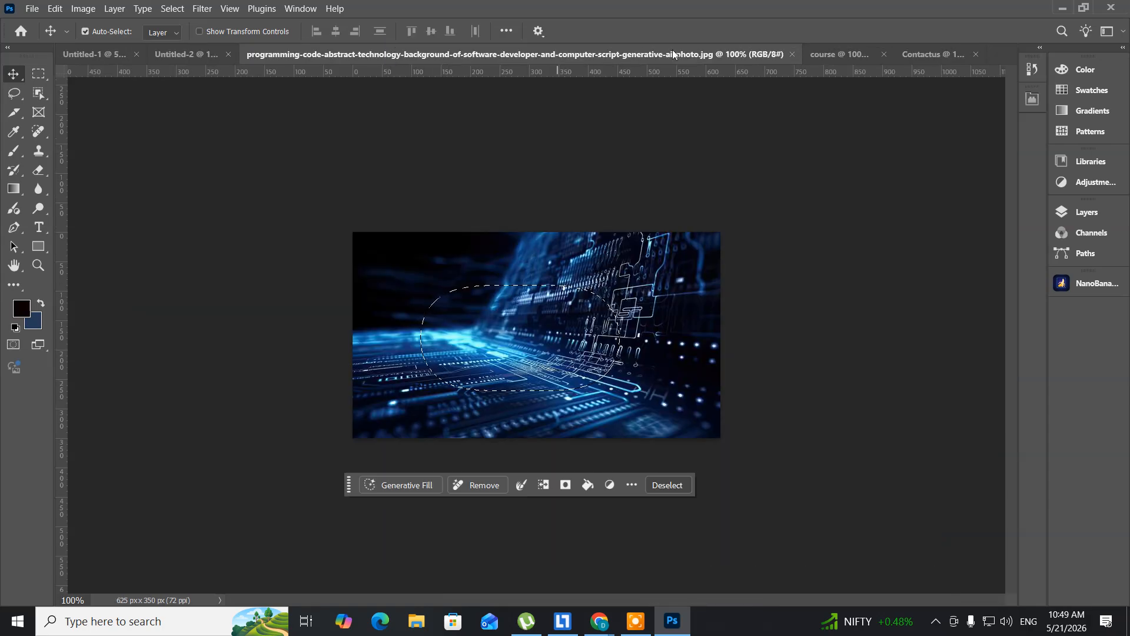
{"action": "left_click", "coordinate": [793, 54]}
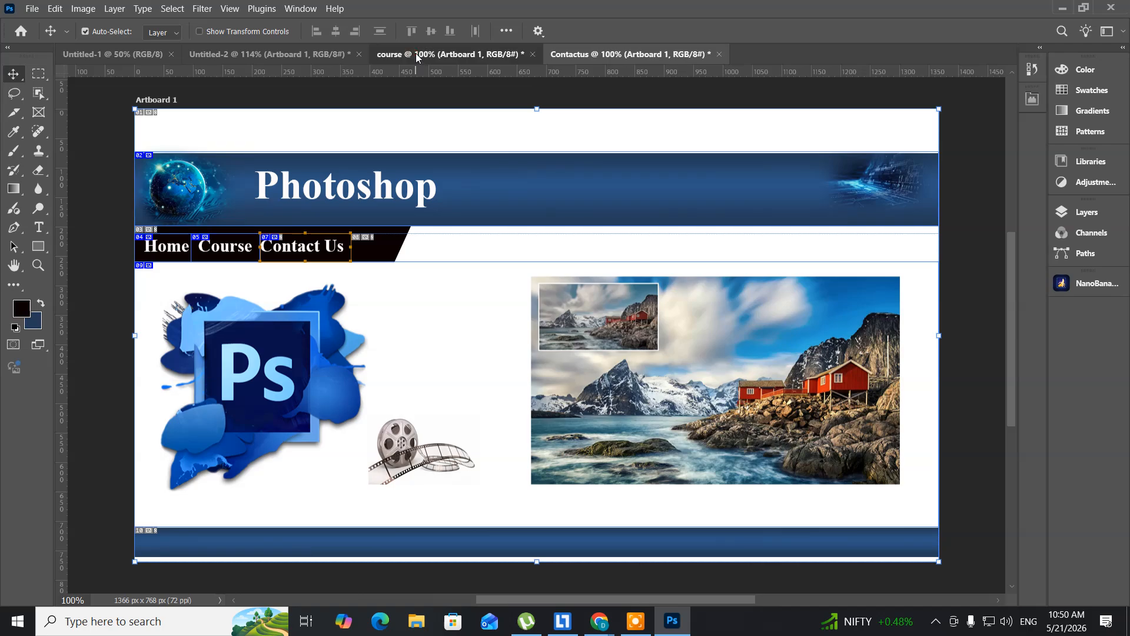
{"action": "left_click", "coordinate": [318, 63]}
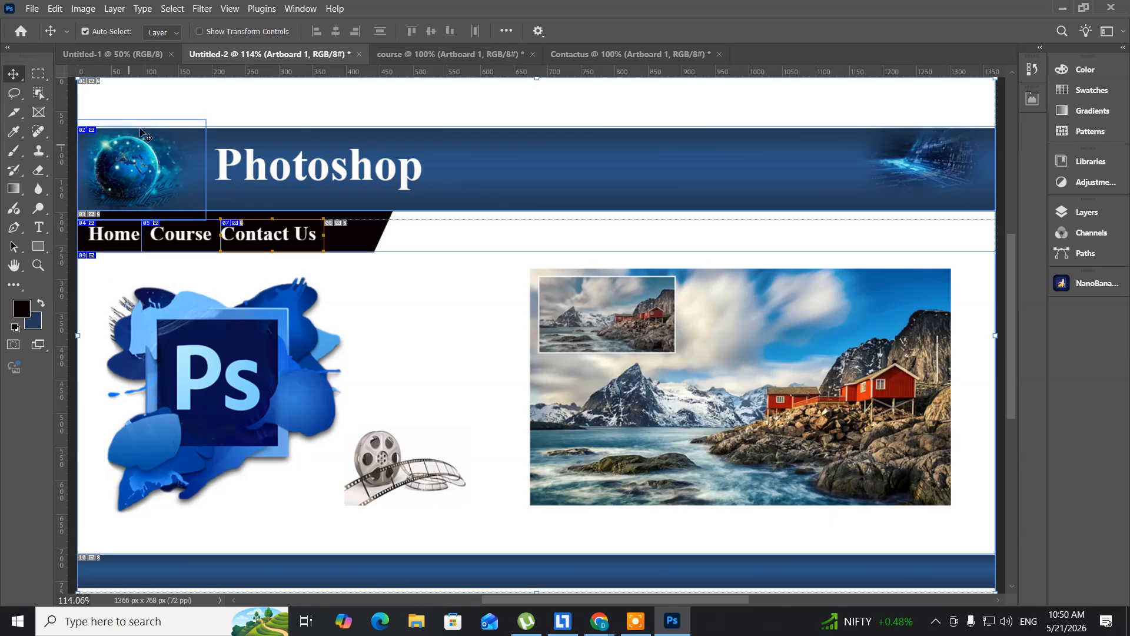
- Start a Save for Web export of the sliced Untitled-2 layout and proceed to saving the optimized output
{"action": "left_click", "coordinate": [32, 10]}
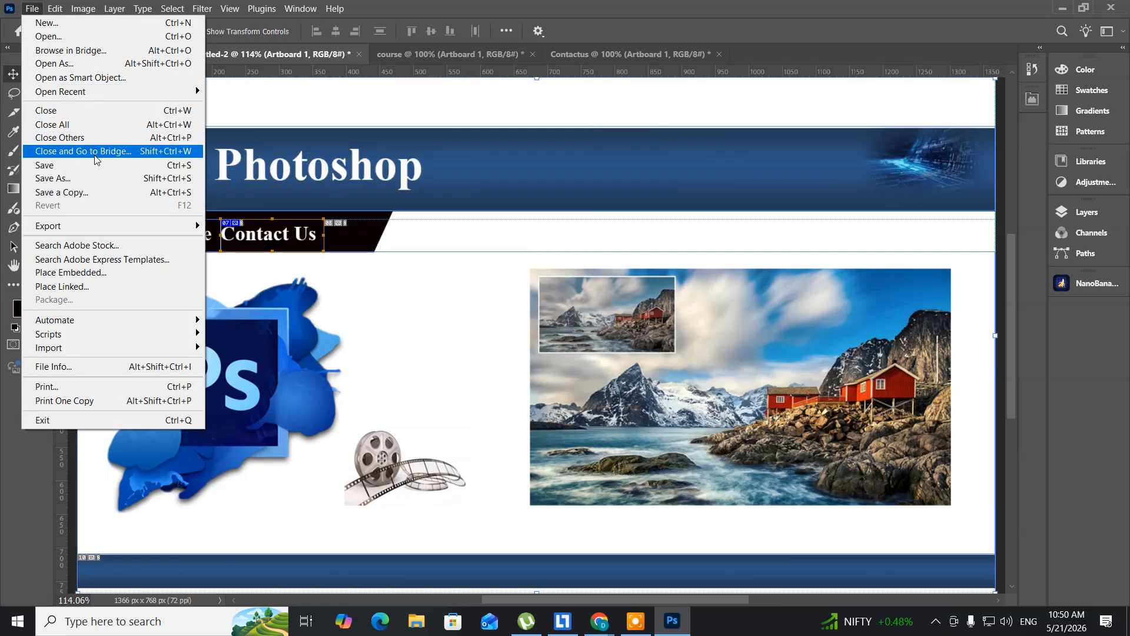
{"action": "mouse_move", "coordinate": [99, 231]}
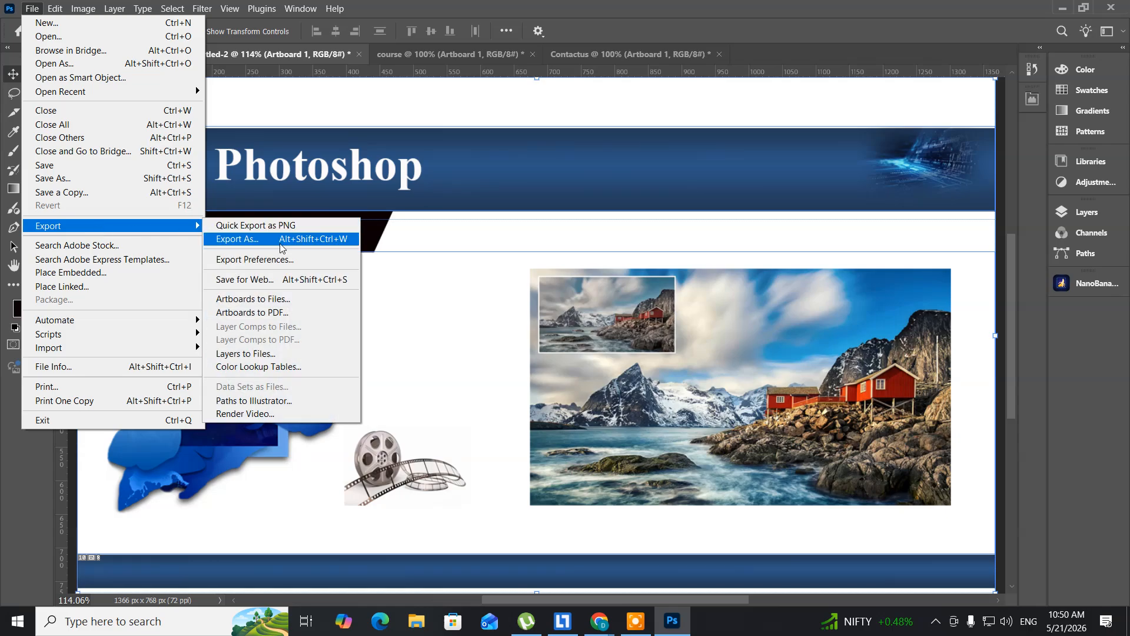
{"action": "left_click", "coordinate": [255, 280]}
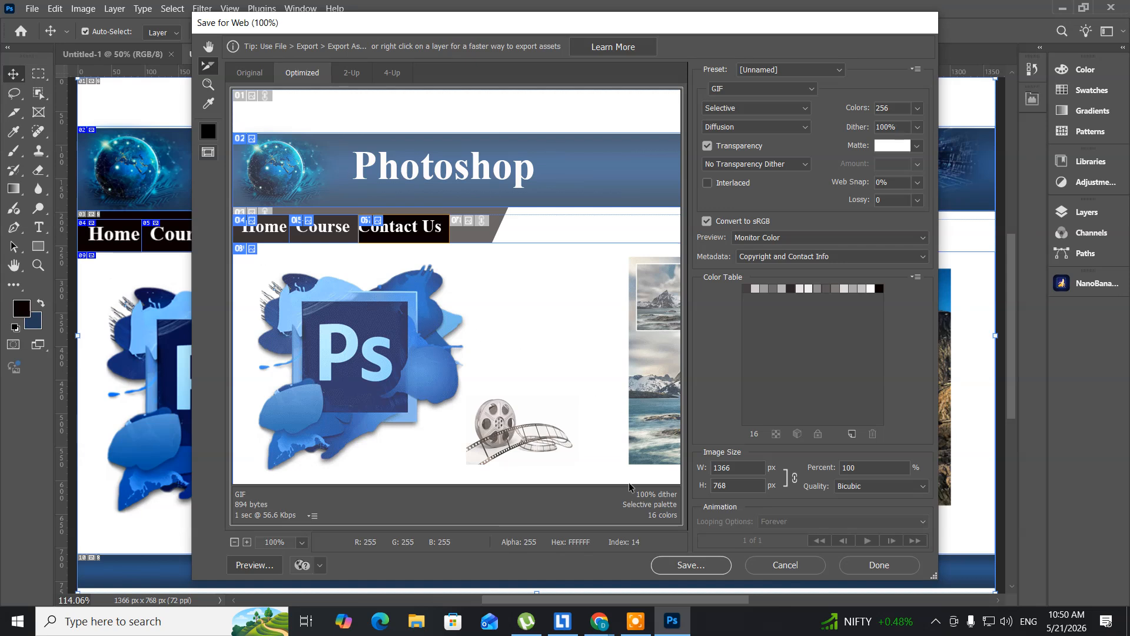
{"action": "left_click", "coordinate": [691, 566]}
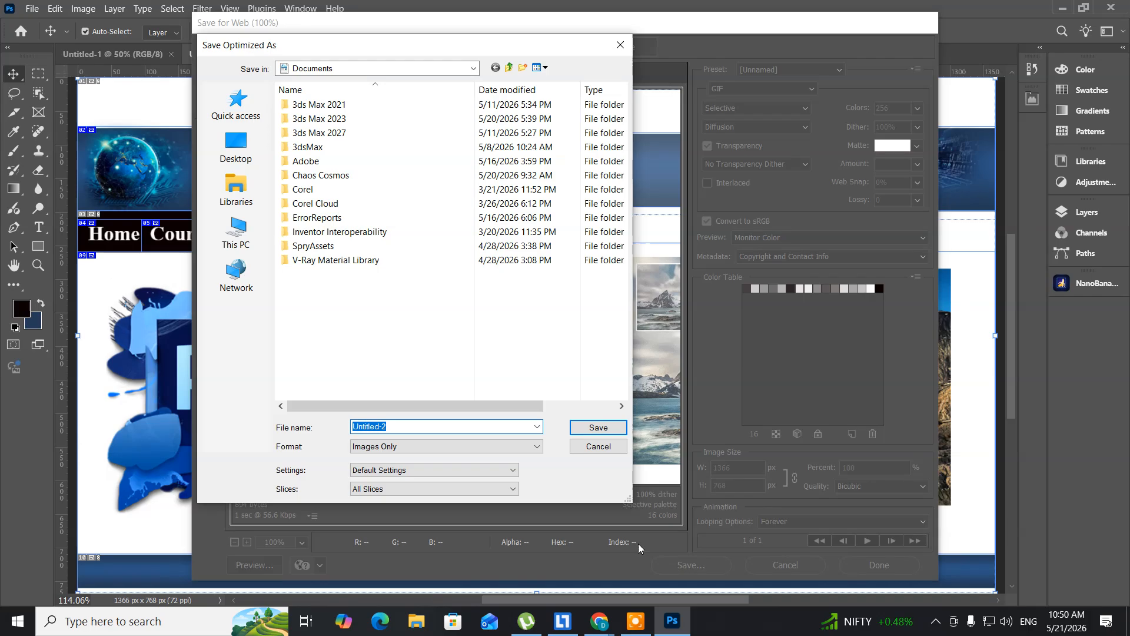
- Create a folder named "webdesign" on the Desktop and open it as the save location
{"action": "left_click", "coordinate": [236, 148]}
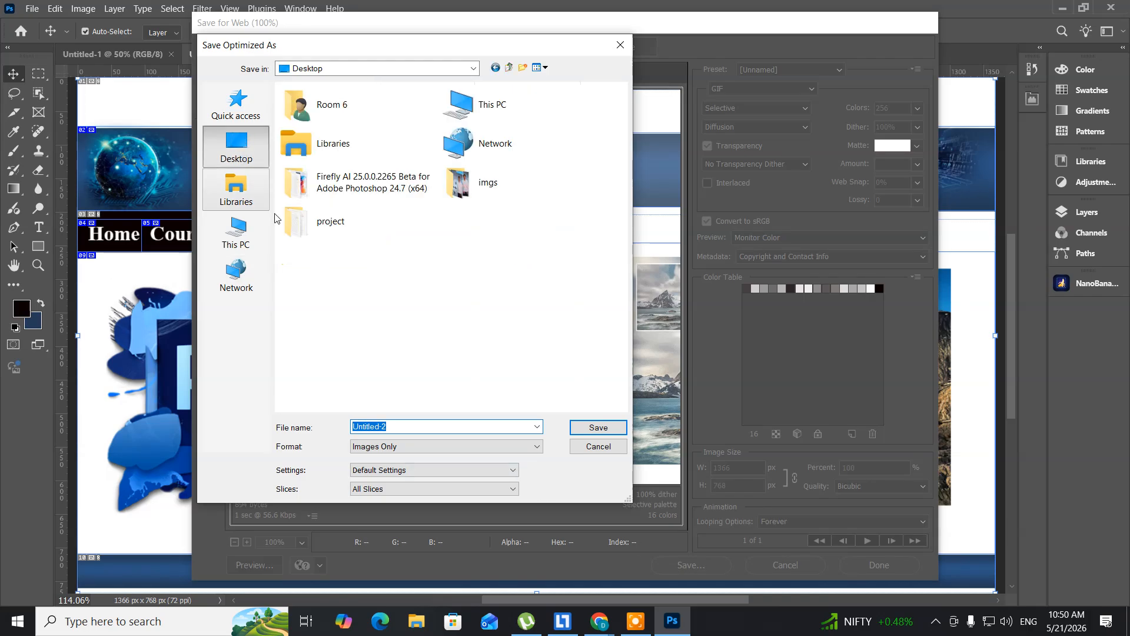
{"action": "right_click", "coordinate": [324, 304]}
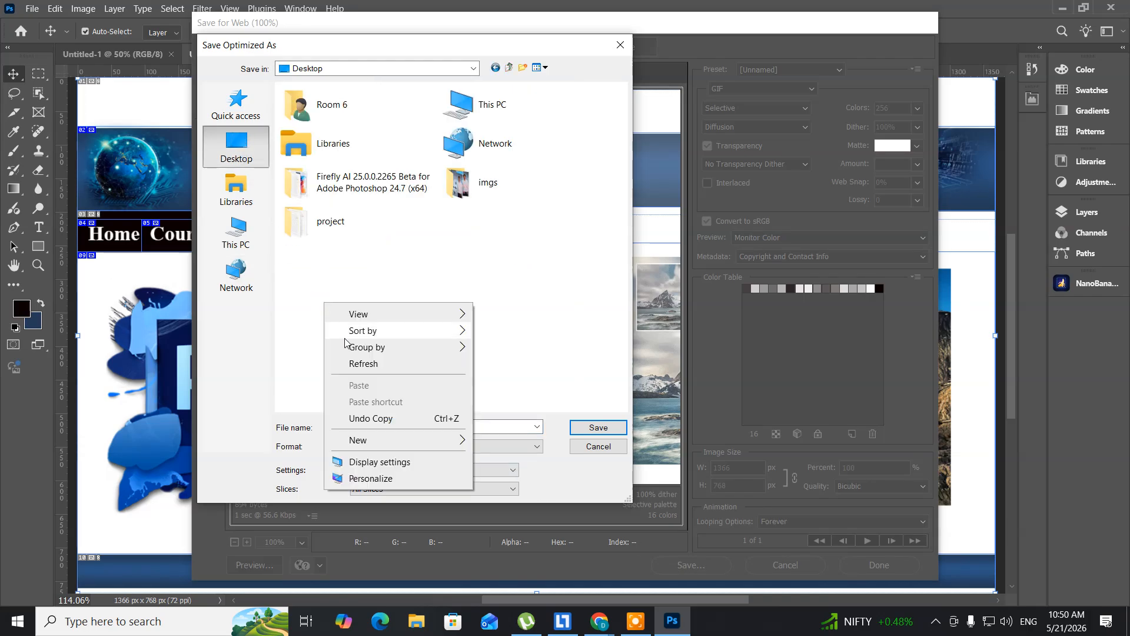
{"action": "mouse_move", "coordinate": [473, 441]}
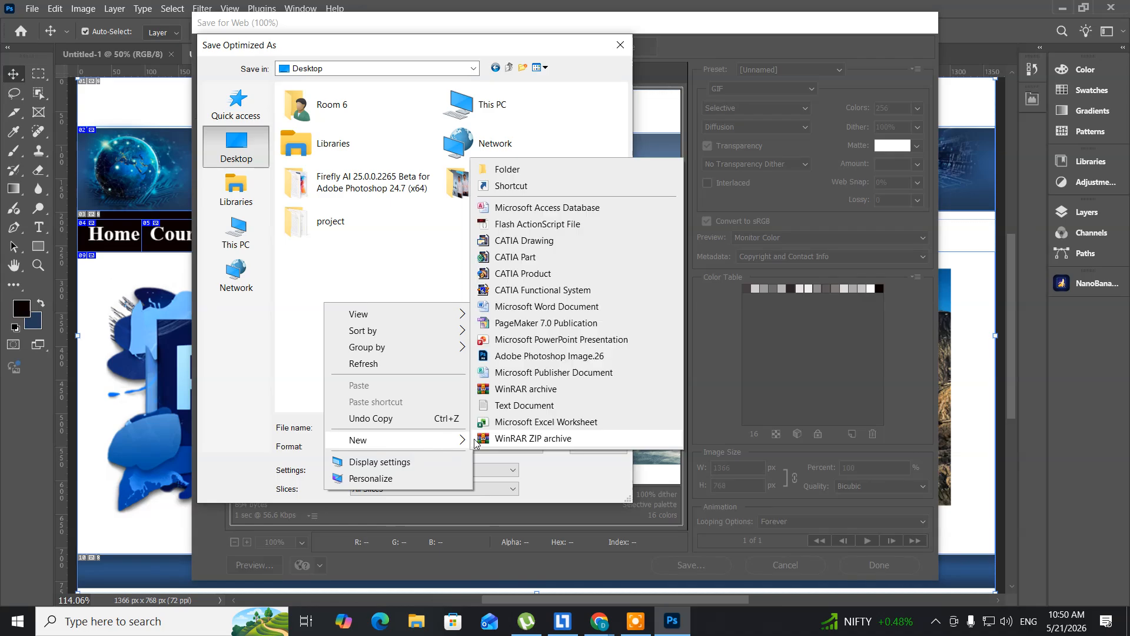
{"action": "left_click", "coordinate": [518, 169]}
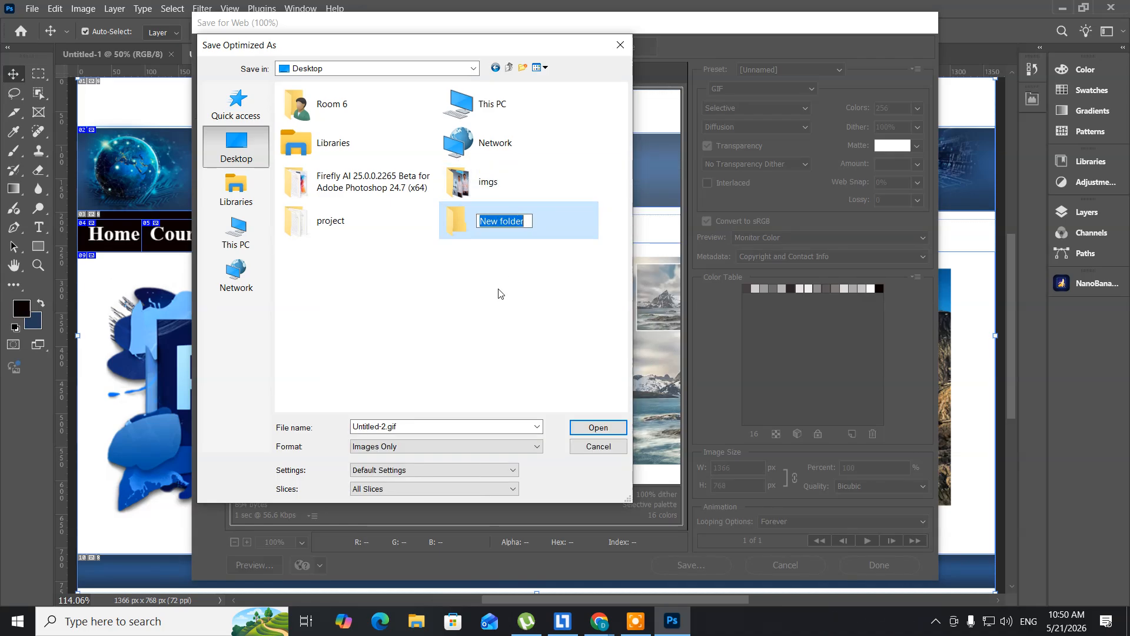
{"action": "type", "text": "webdesig"}
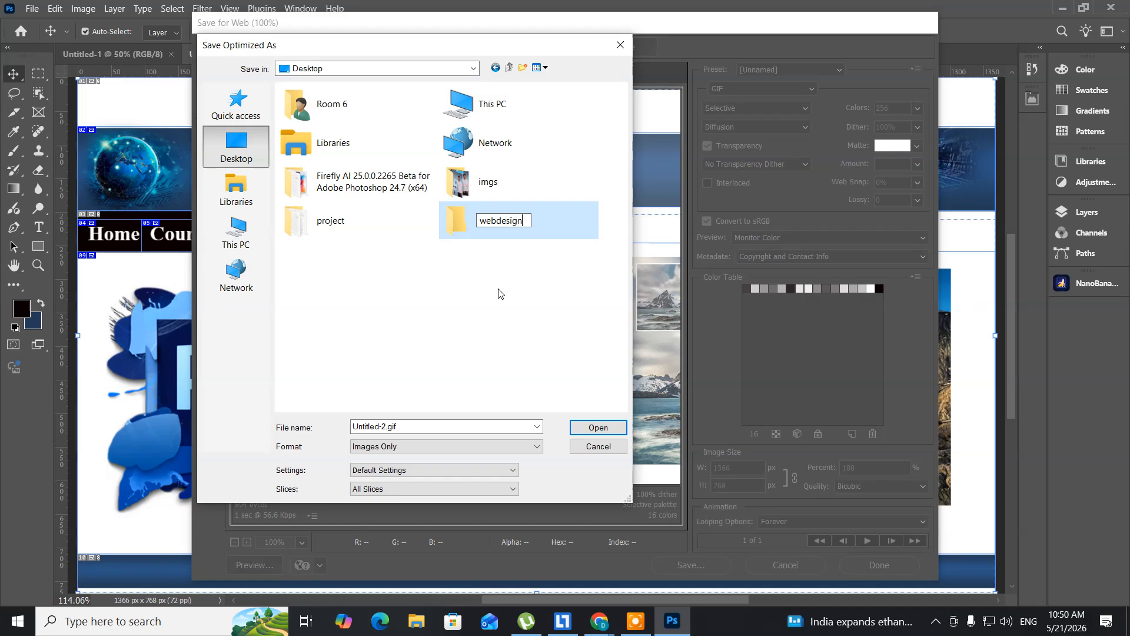
{"action": "type", "text": "n"}
{"action": "key", "text": "Return"}
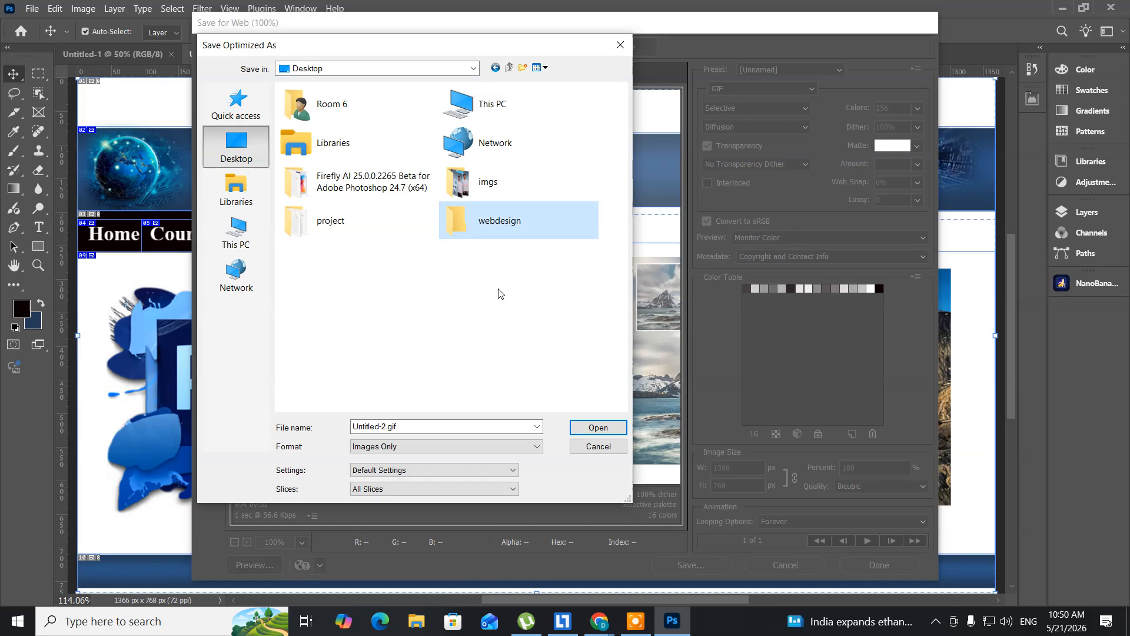
{"action": "key", "text": "Return"}
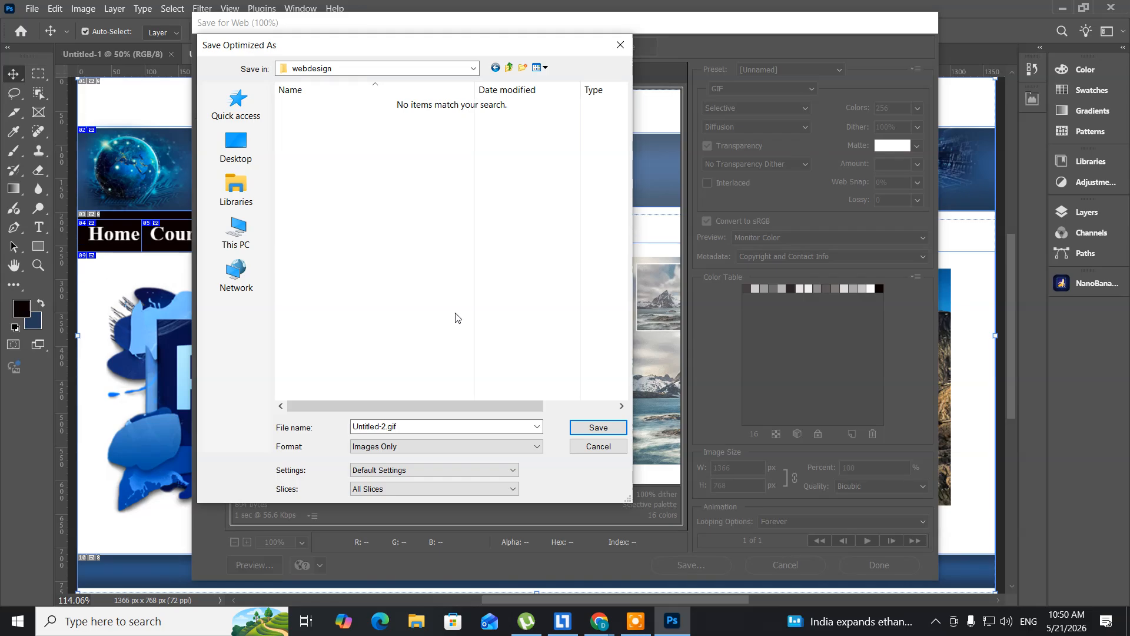
- Save the web export under the name "Home" in the HTML and Images format
{"action": "left_click", "coordinate": [415, 425]}
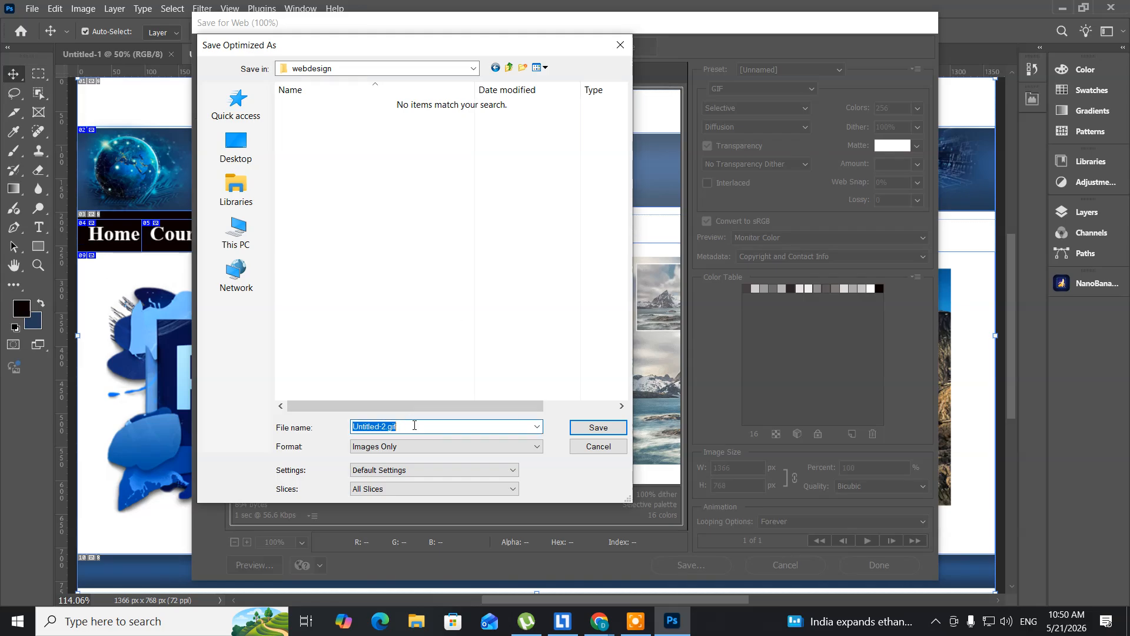
{"action": "type", "text": "Home"}
{"action": "left_click", "coordinate": [454, 447]}
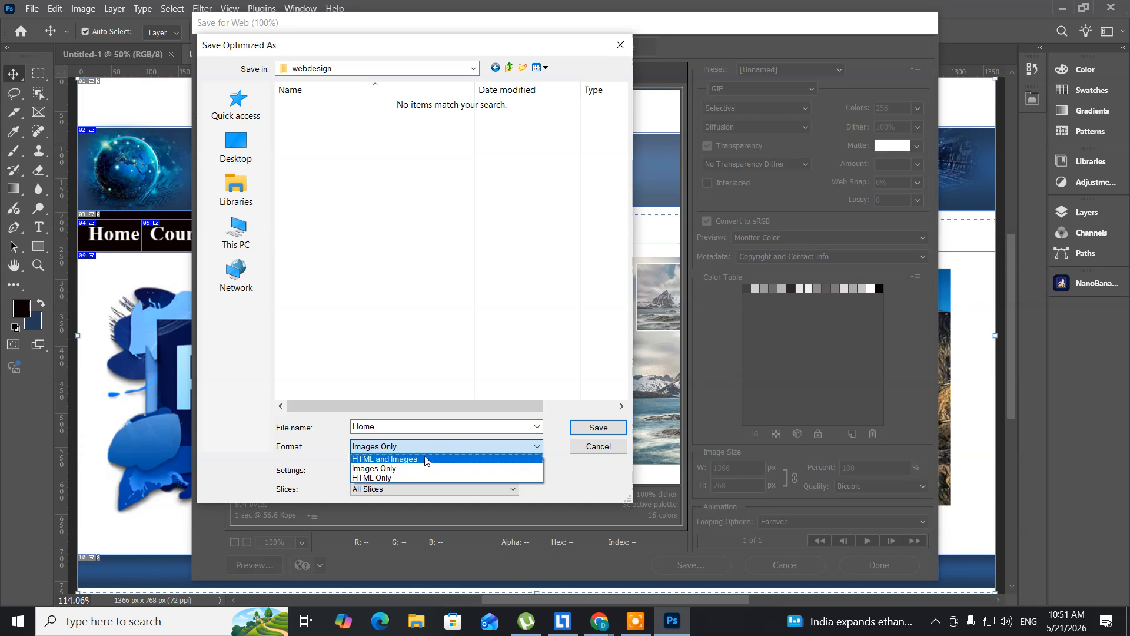
{"action": "left_click", "coordinate": [423, 459]}
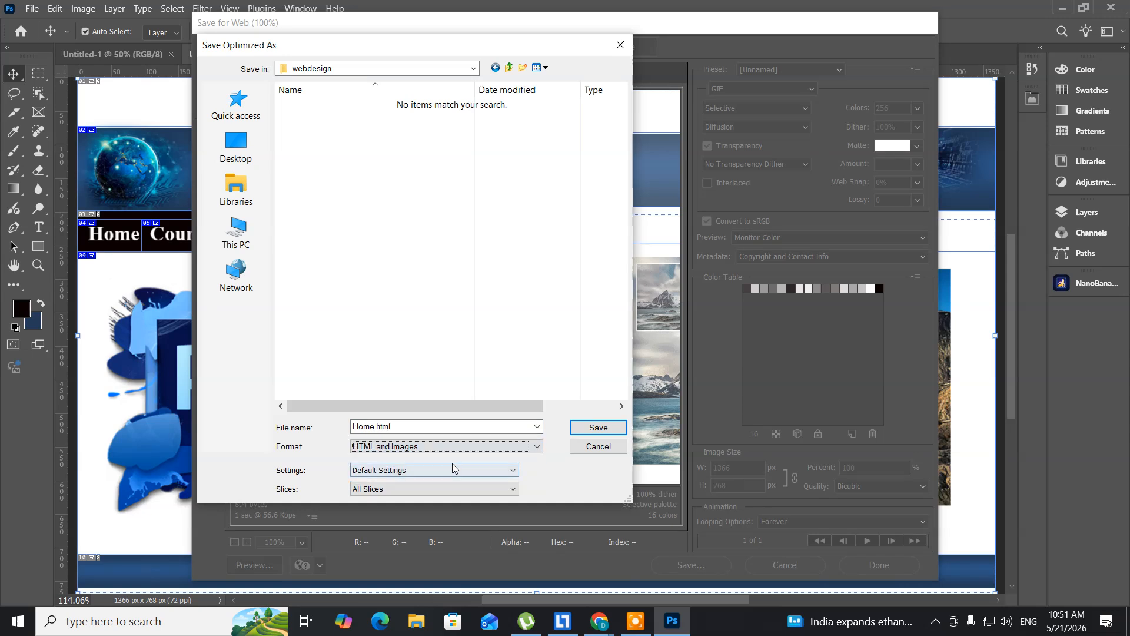
{"action": "left_click", "coordinate": [594, 423]}
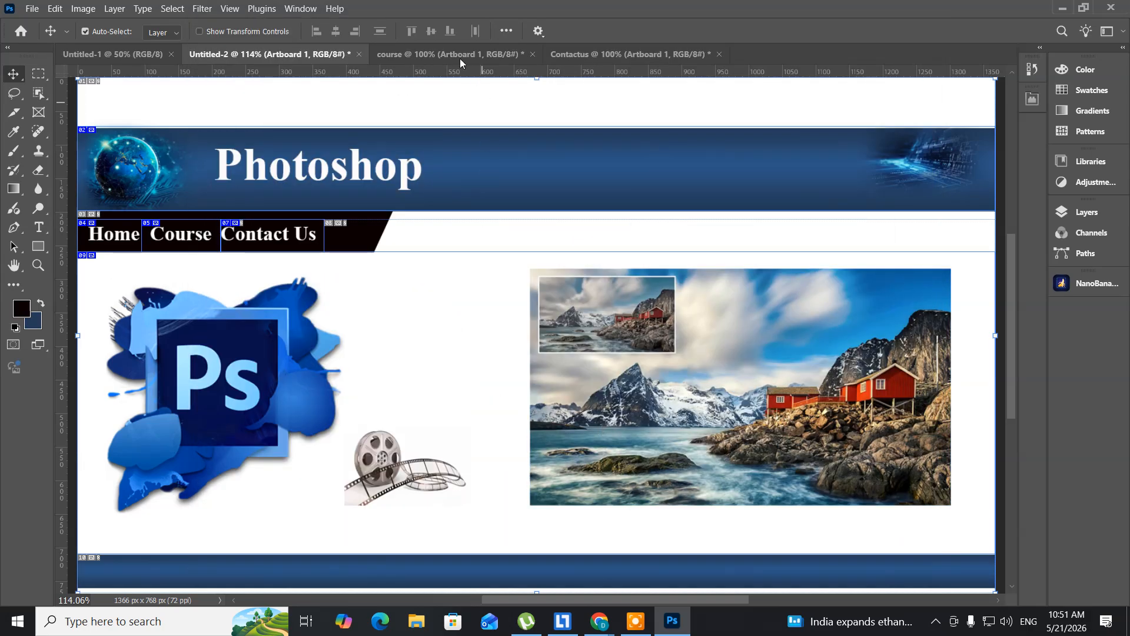
- Switch to the course document and delete the coastal landscape picture with the red cabins, Layer 6
{"action": "left_click", "coordinate": [433, 54]}
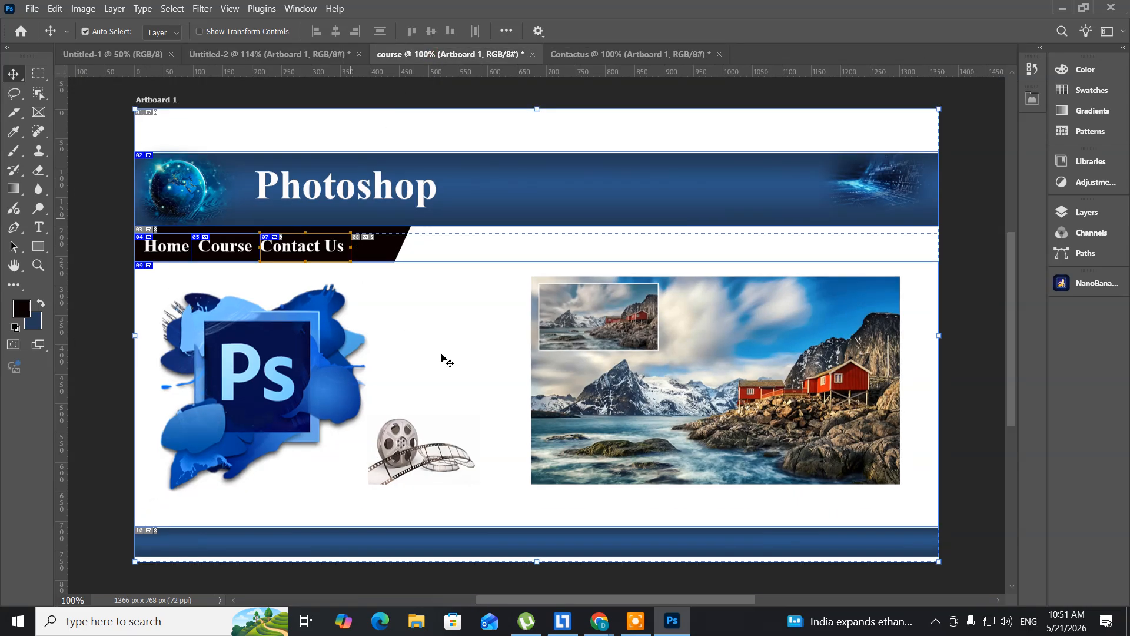
{"action": "right_click", "coordinate": [543, 353]}
{"action": "left_click", "coordinate": [558, 359]}
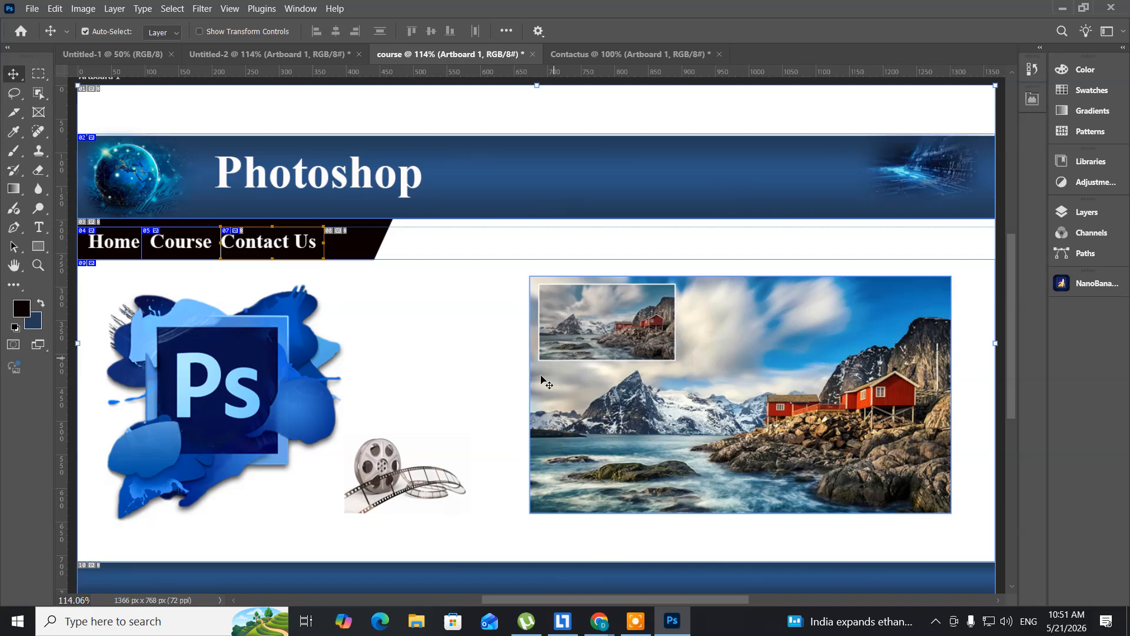
{"action": "right_click", "coordinate": [549, 376]}
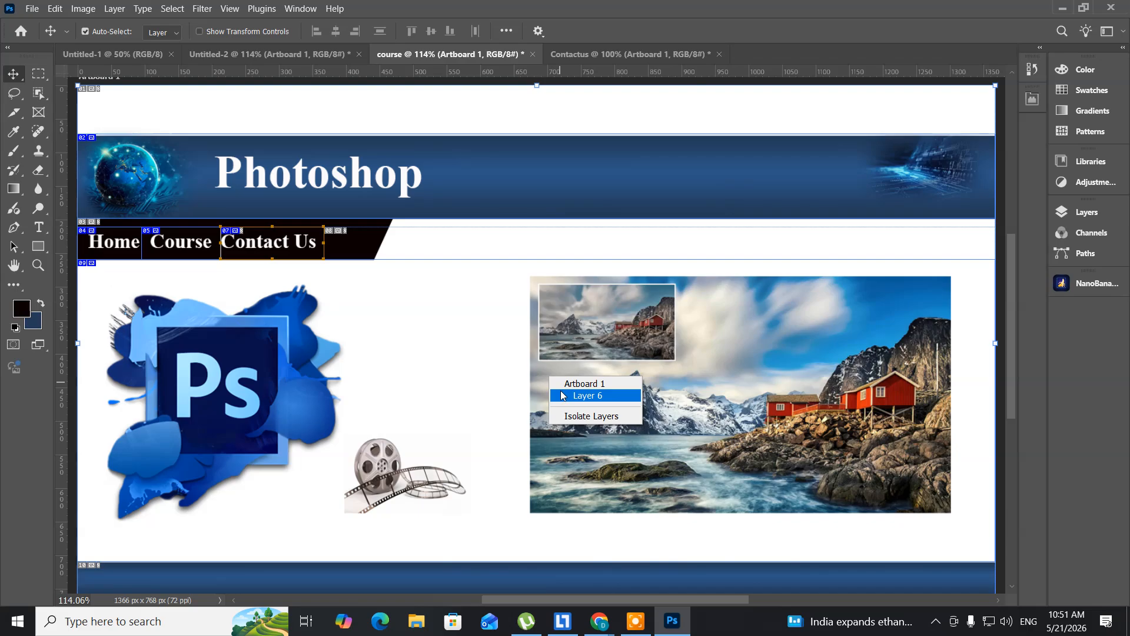
{"action": "left_click", "coordinate": [564, 395]}
{"action": "key", "text": "Delete"}
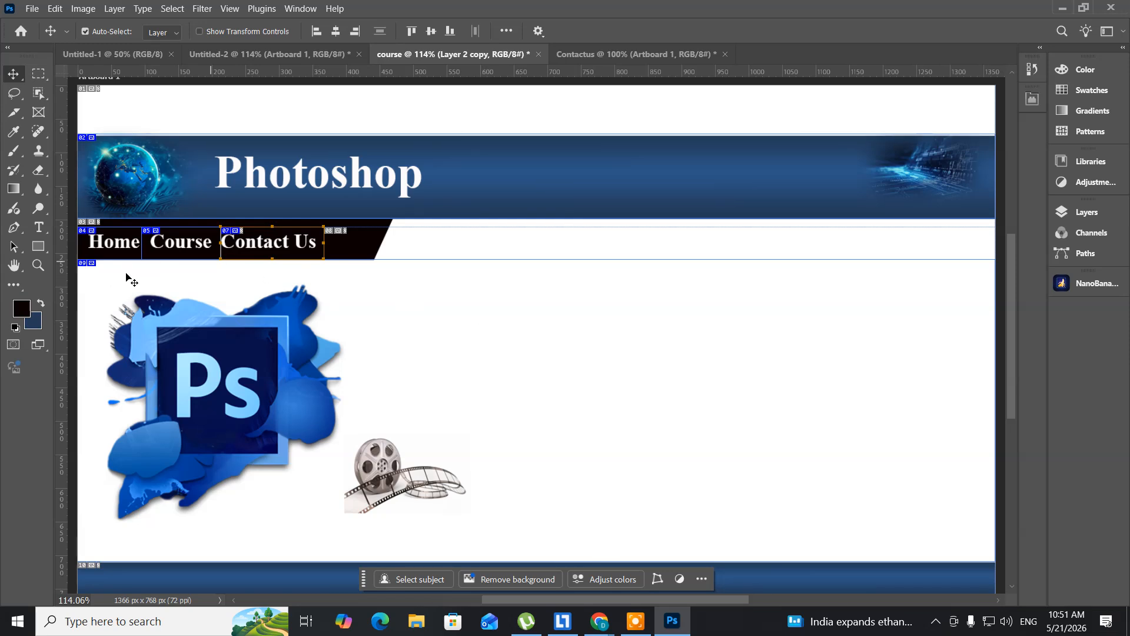
- Place a new text line in the empty area beside the Ps artwork and colour it 274365, sampled from the header banner
{"action": "left_click", "coordinate": [39, 228]}
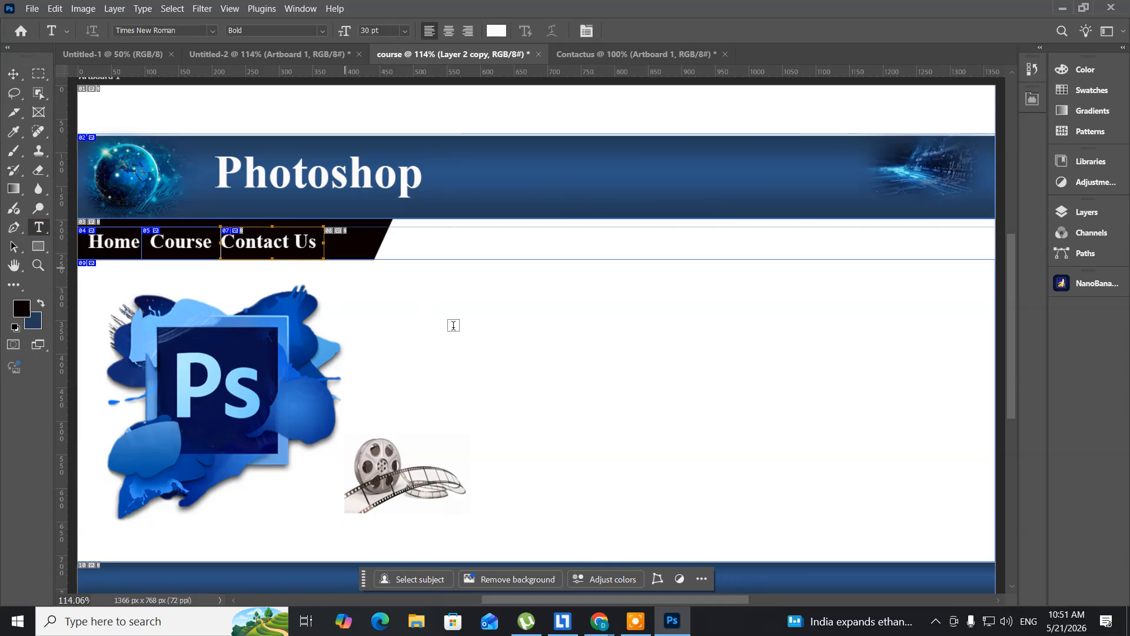
{"action": "left_click", "coordinate": [474, 324]}
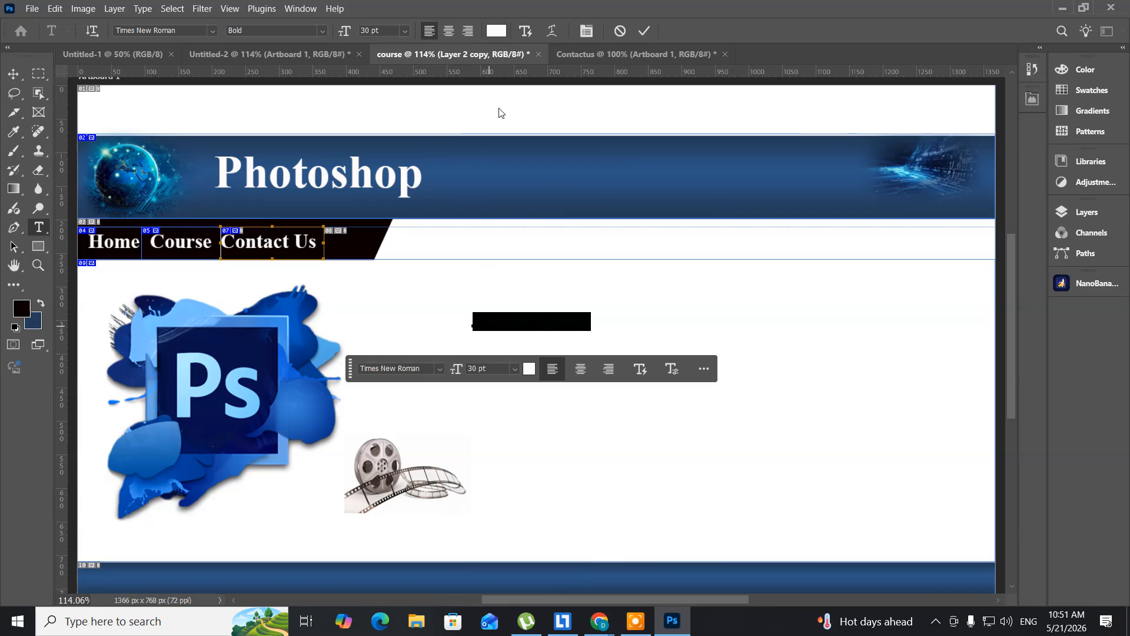
{"action": "left_click", "coordinate": [496, 32]}
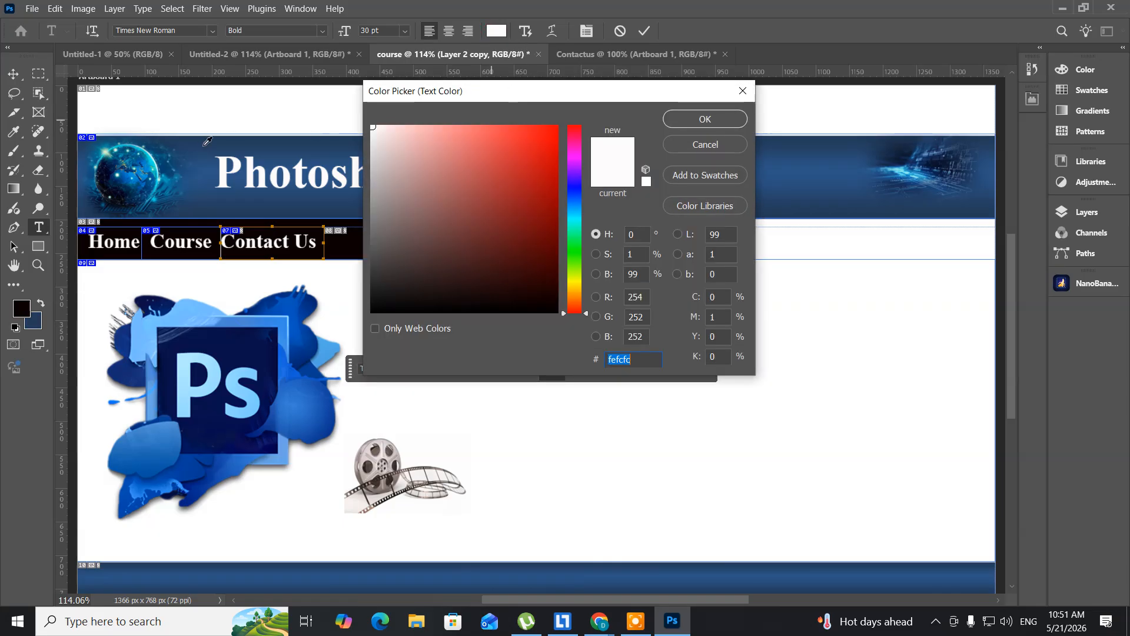
{"action": "left_click", "coordinate": [231, 145]}
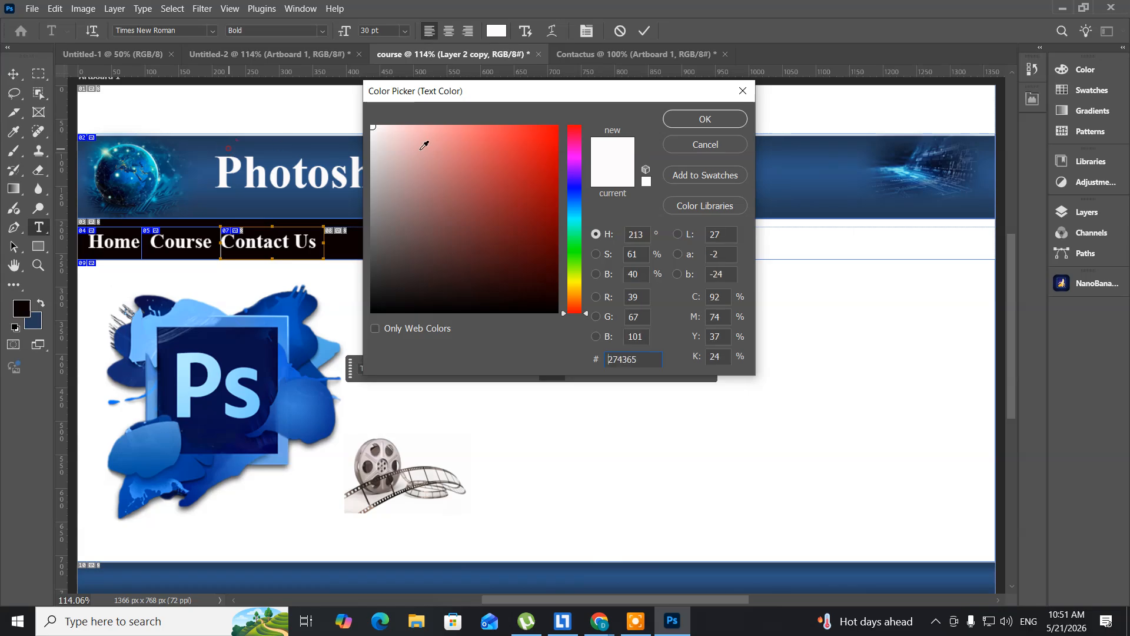
{"action": "left_click", "coordinate": [710, 123]}
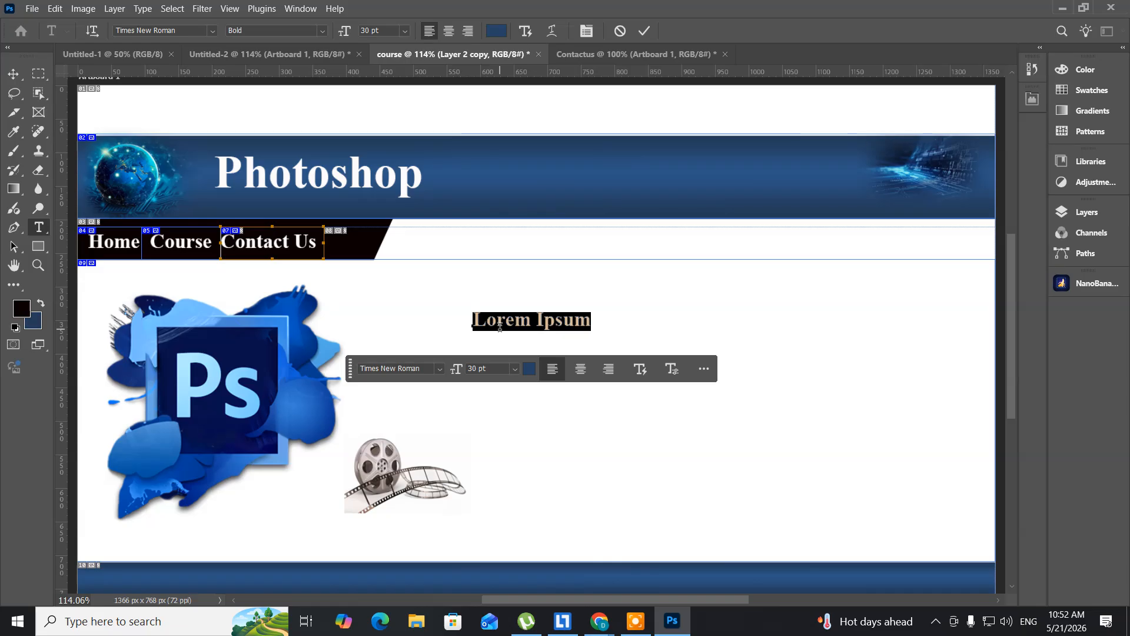
- Replace the placeholder text with "Beginner Level" and return to the Move tool
{"action": "left_click", "coordinate": [500, 327]}
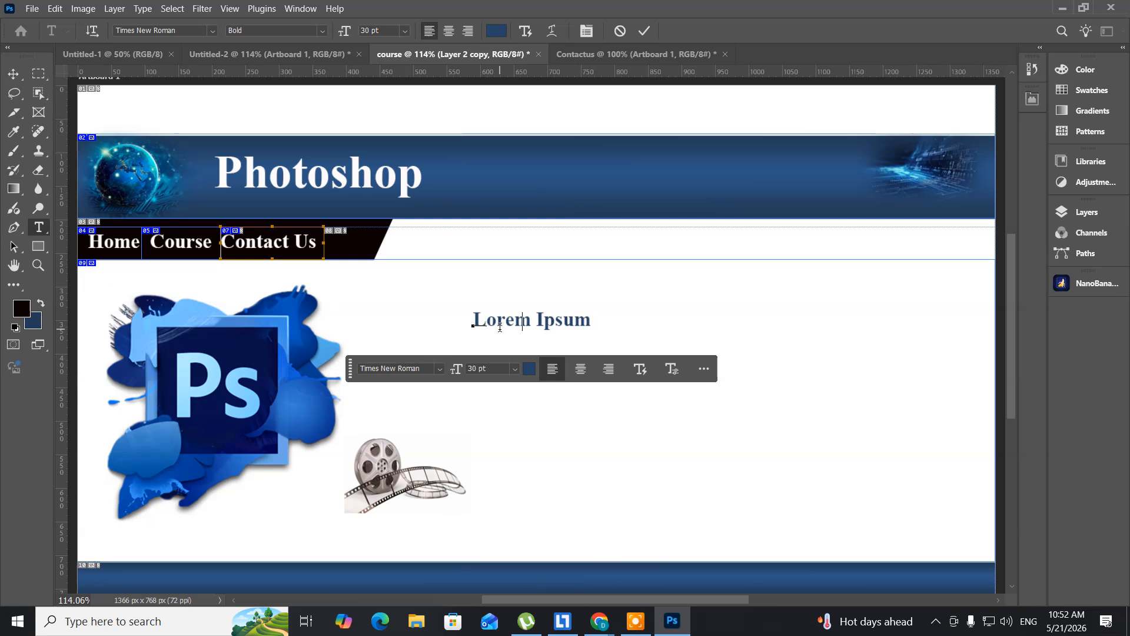
{"action": "key", "text": "ctrl+a"}
{"action": "type", "text": "Begin "}
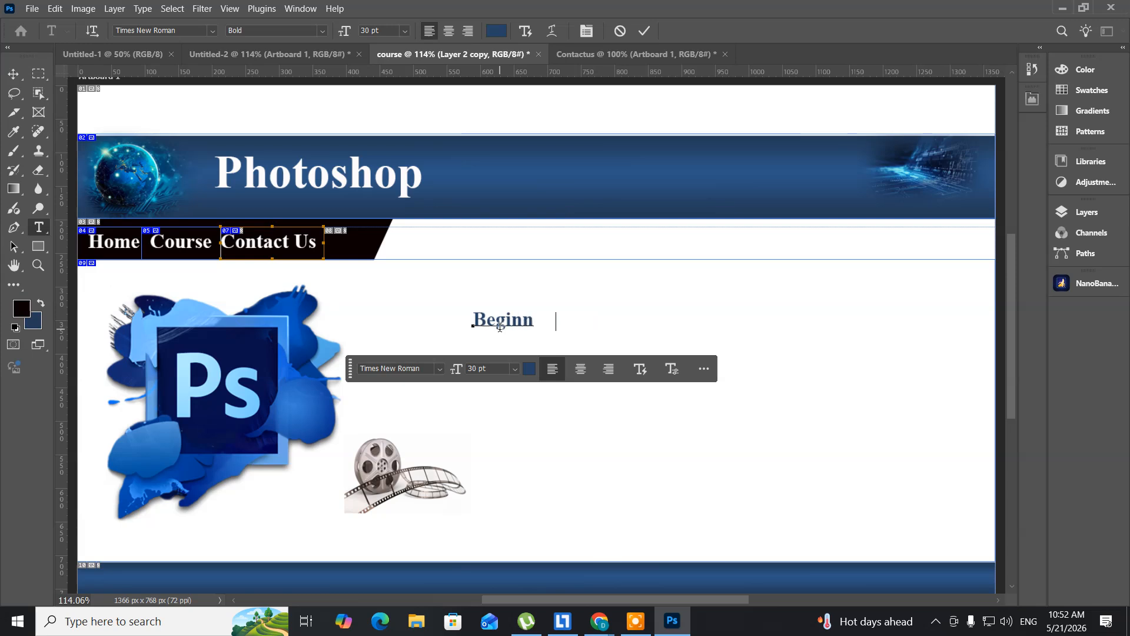
{"action": "type", "text": "er Level"}
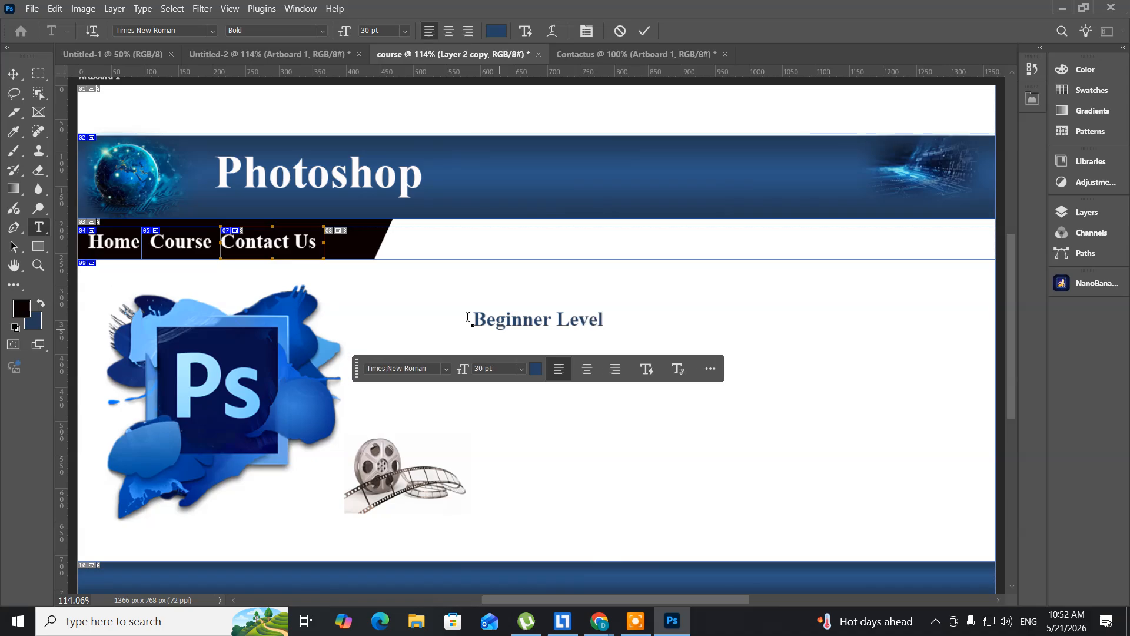
{"action": "left_click", "coordinate": [13, 74]}
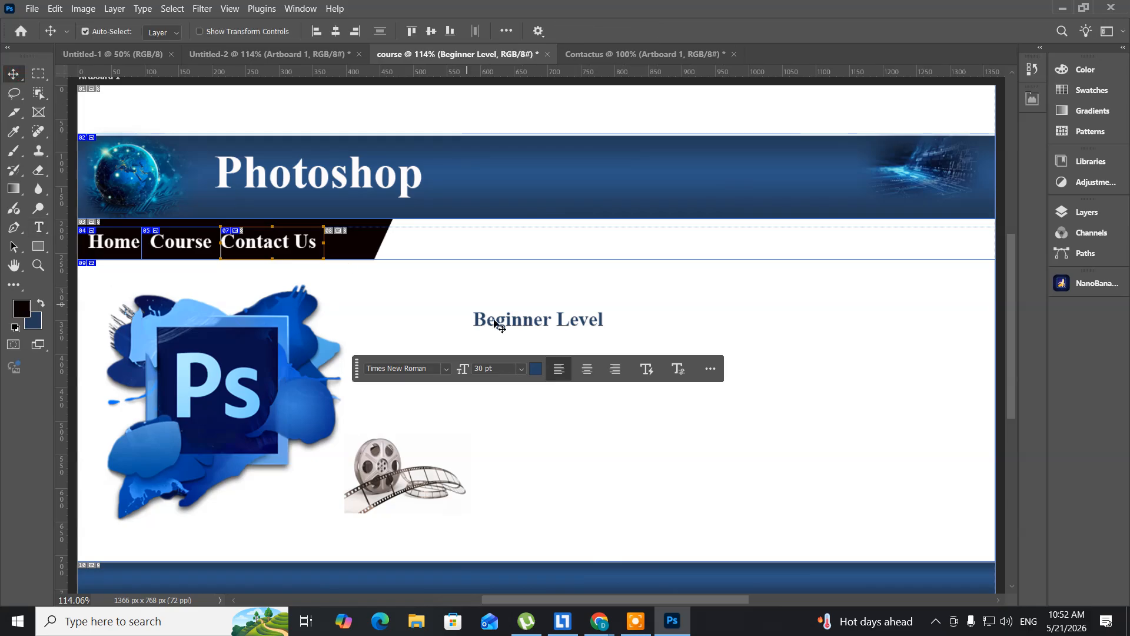
- Shift the "Beginner Level" text slightly up and to the right, and place a duplicate of it directly beneath
{"action": "left_click_drag", "start_coordinate": [496, 324], "coordinate": [548, 305]}
{"action": "key", "text": "ctrl+j"}
{"action": "key", "text": "Down"}
{"action": "key", "text": "Down"}
{"action": "key", "text": "Down"}
{"action": "key", "text": "Down"}
{"action": "key", "text": "Down"}
{"action": "key", "text": "Down"}
{"action": "key", "text": "Down"}
{"action": "key", "text": "Down"}
{"action": "key", "text": "Down"}
{"action": "key", "text": "Down"}
{"action": "key", "text": "Down"}
{"action": "key", "text": "Down"}
{"action": "key", "text": "Down"}
{"action": "key", "text": "Down"}
{"action": "key", "text": "Down"}
{"action": "key", "text": "Down"}
{"action": "key", "text": "Down"}
{"action": "key", "text": "Down"}
{"action": "key", "text": "Down"}
{"action": "key", "text": "Down"}
{"action": "key", "text": "Down"}
{"action": "key", "text": "Down"}
{"action": "key", "text": "Down"}
{"action": "key", "text": "Down"}
{"action": "key", "text": "Down"}
{"action": "key", "text": "Down"}
{"action": "key", "text": "Down"}
{"action": "key", "text": "Down"}
{"action": "key", "text": "Down"}
{"action": "key", "text": "Down"}
{"action": "key", "text": "Down"}
{"action": "key", "text": "Down"}
{"action": "key", "text": "Down"}
{"action": "key", "text": "Down"}
{"action": "key", "text": "Down"}
{"action": "key", "text": "Down"}
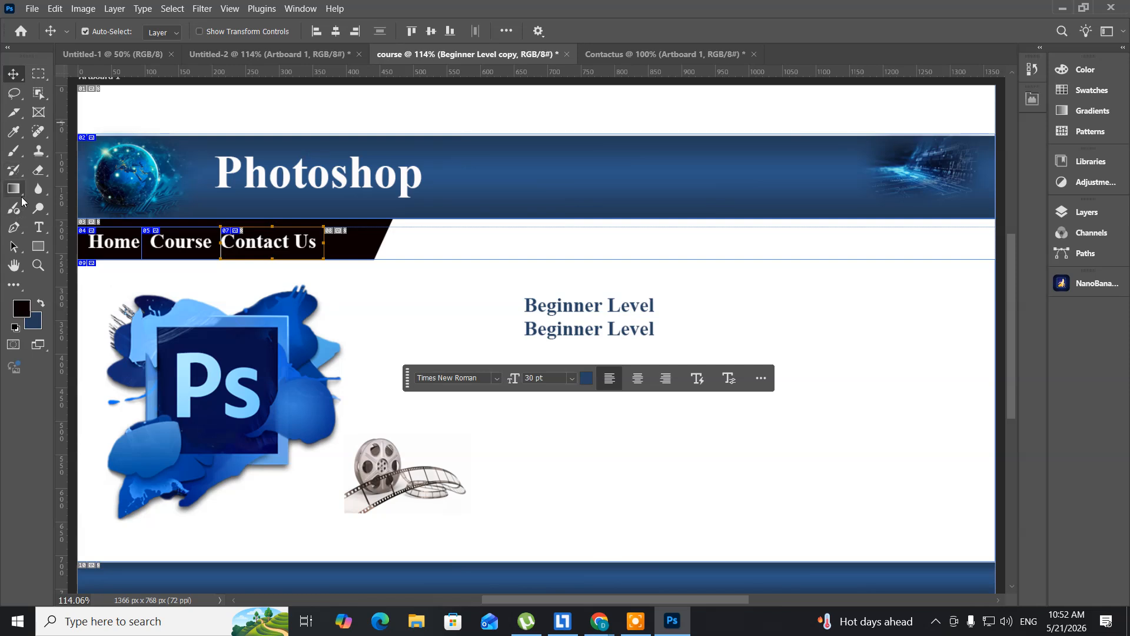
- Change the lower text copy to read "Intermedit Level" and return to the Move tool
{"action": "left_click", "coordinate": [39, 228]}
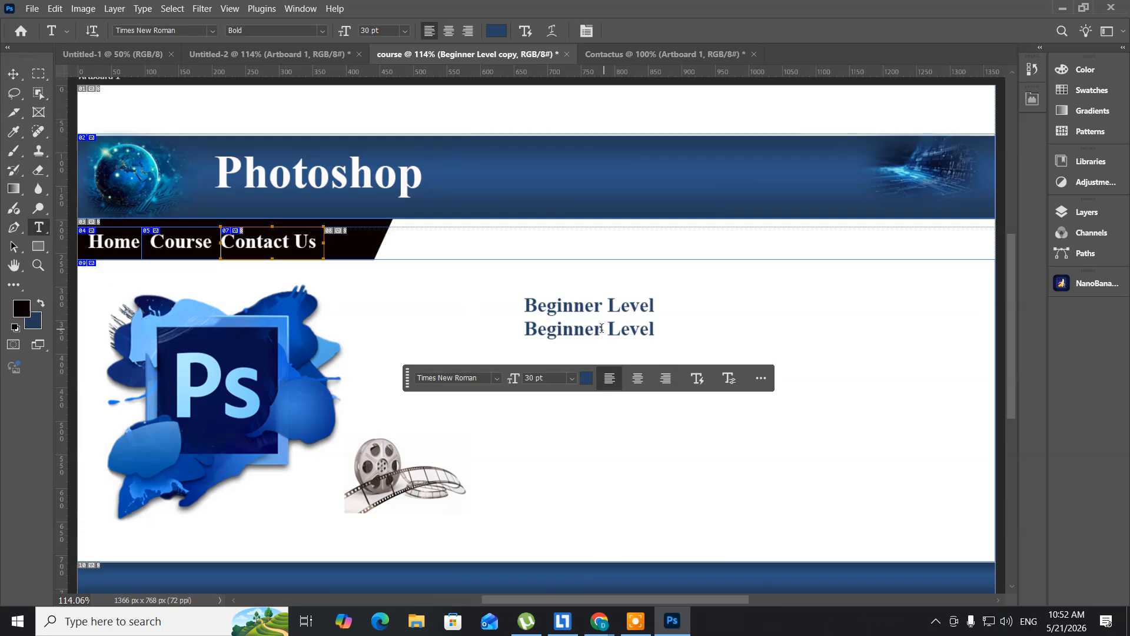
{"action": "left_click_drag", "start_coordinate": [601, 329], "coordinate": [457, 329]}
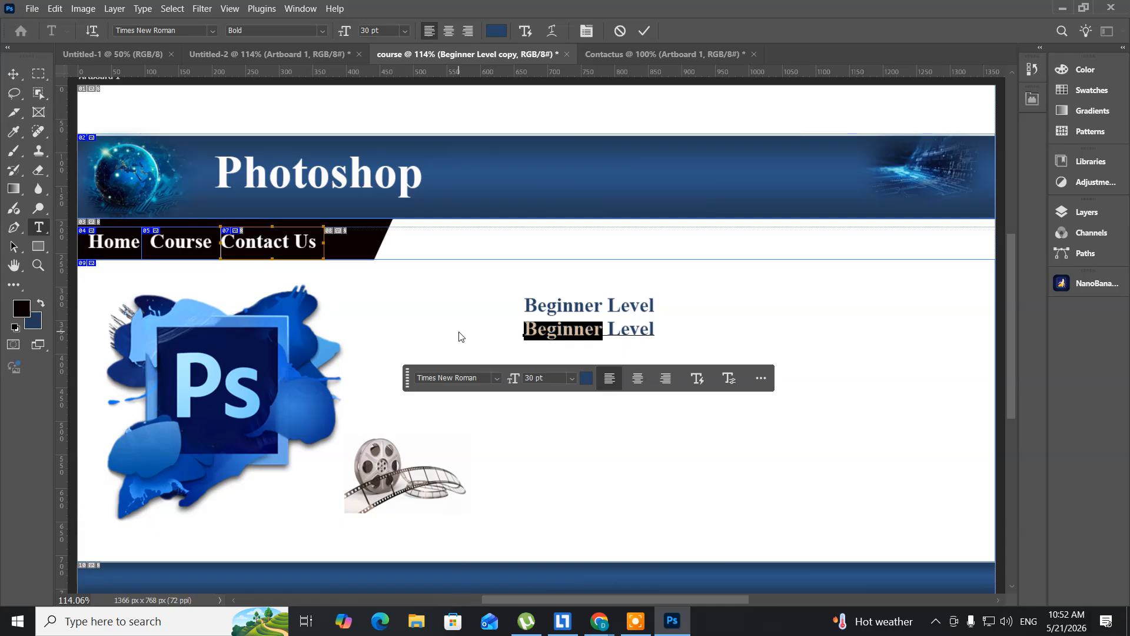
{"action": "key", "text": "Right"}
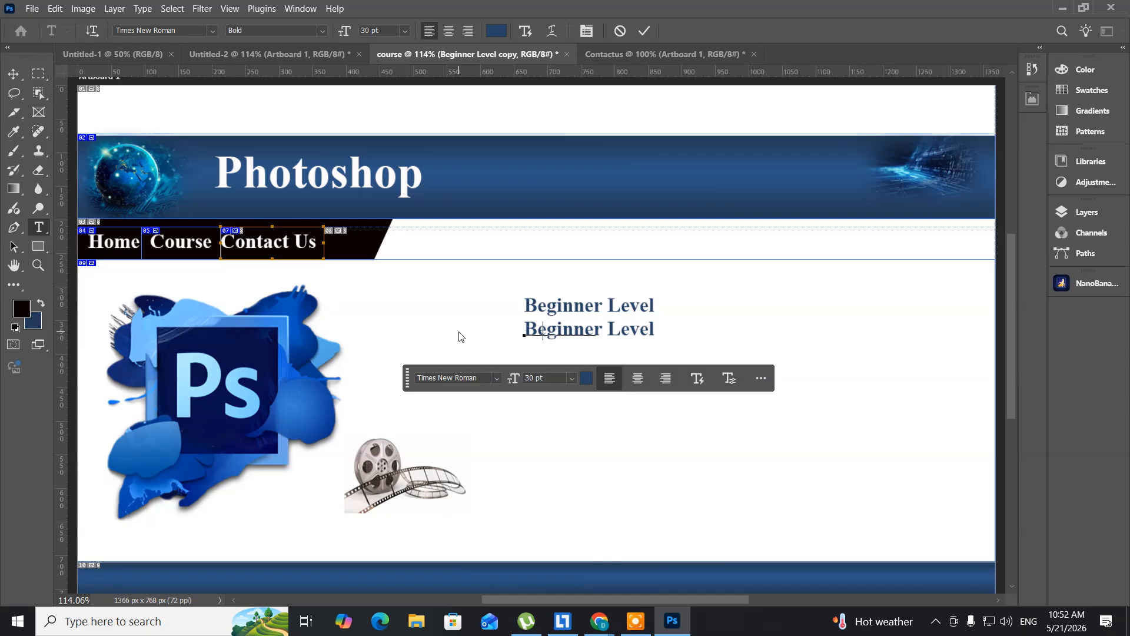
{"action": "type", "text": "Inter"}
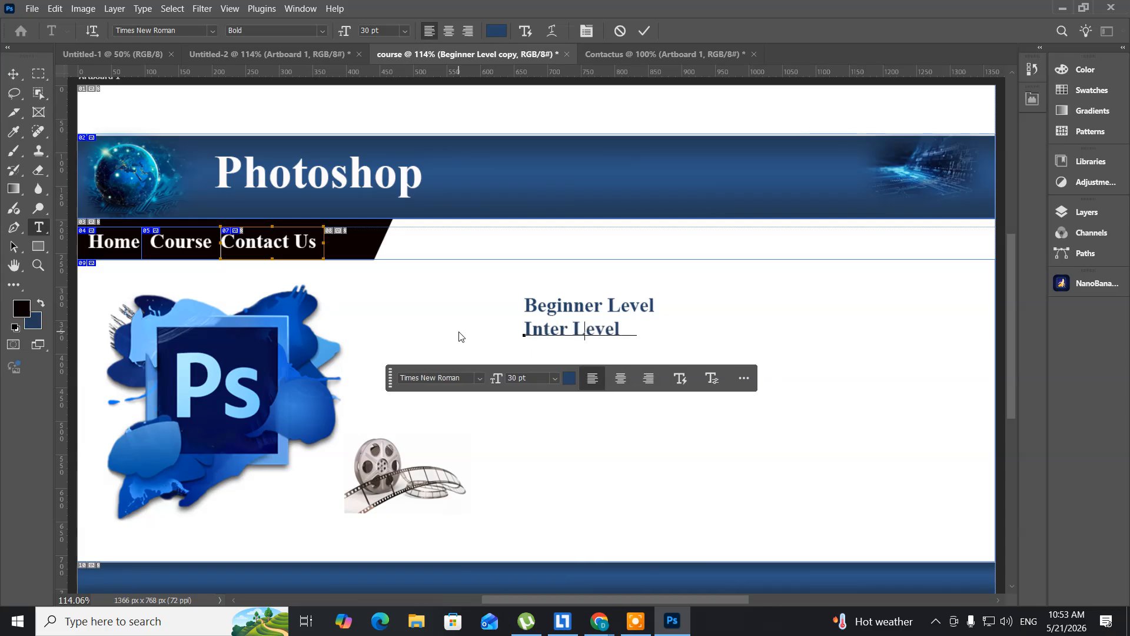
{"action": "type", "text": "medit"}
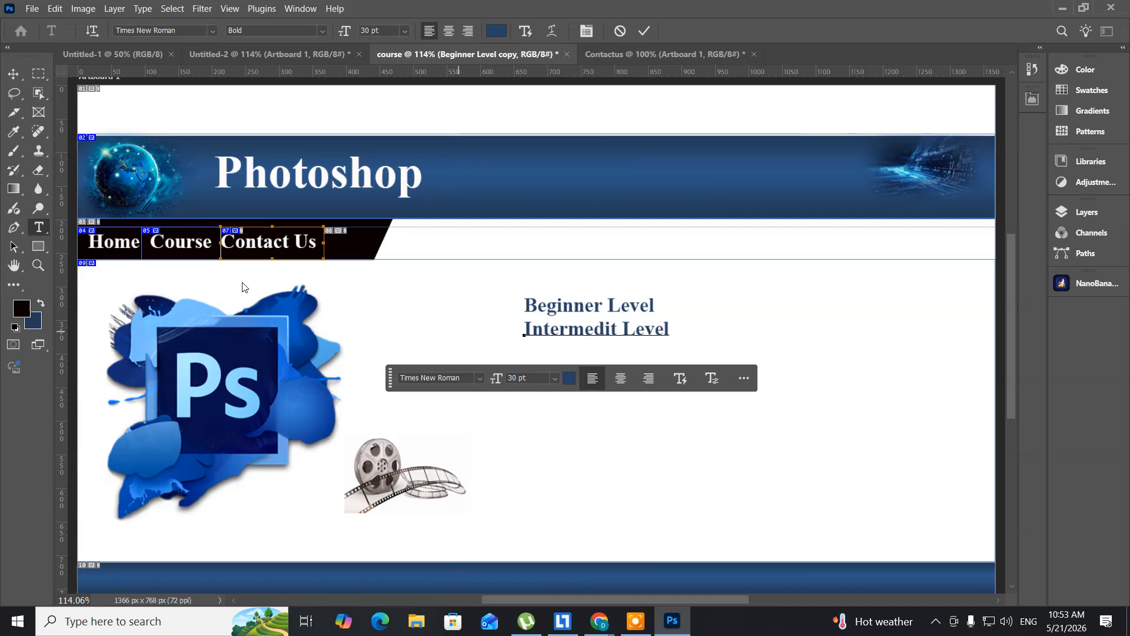
{"action": "left_click", "coordinate": [20, 75]}
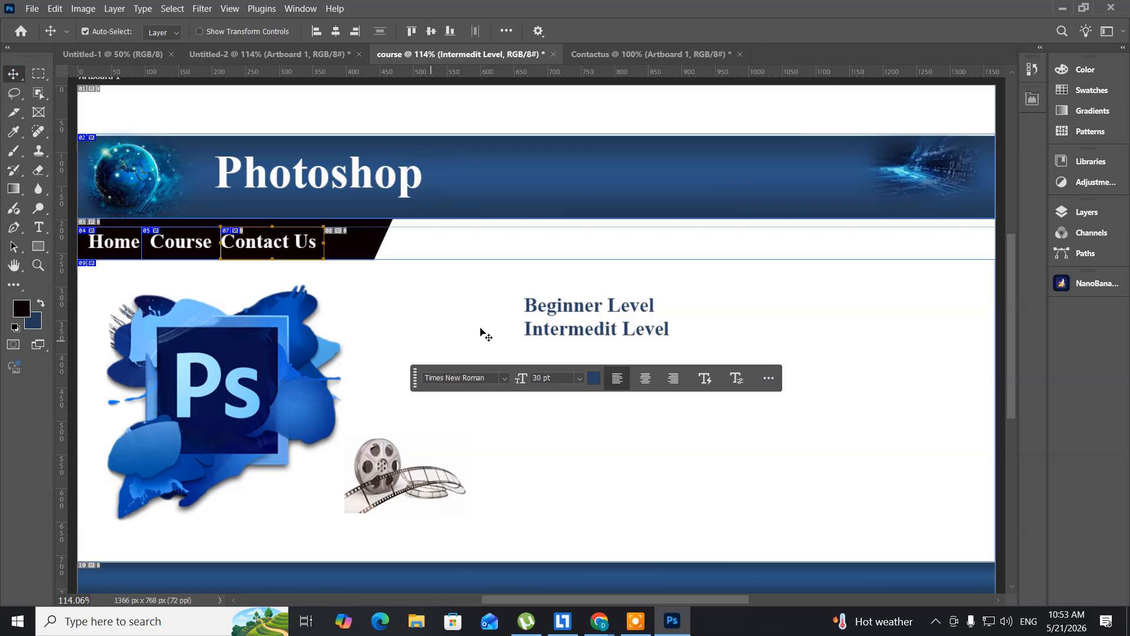
- Duplicate the "Intermedit Level" text line and move the copy straight down to form an evenly spaced third line
{"action": "key", "text": "ctrl+j"}
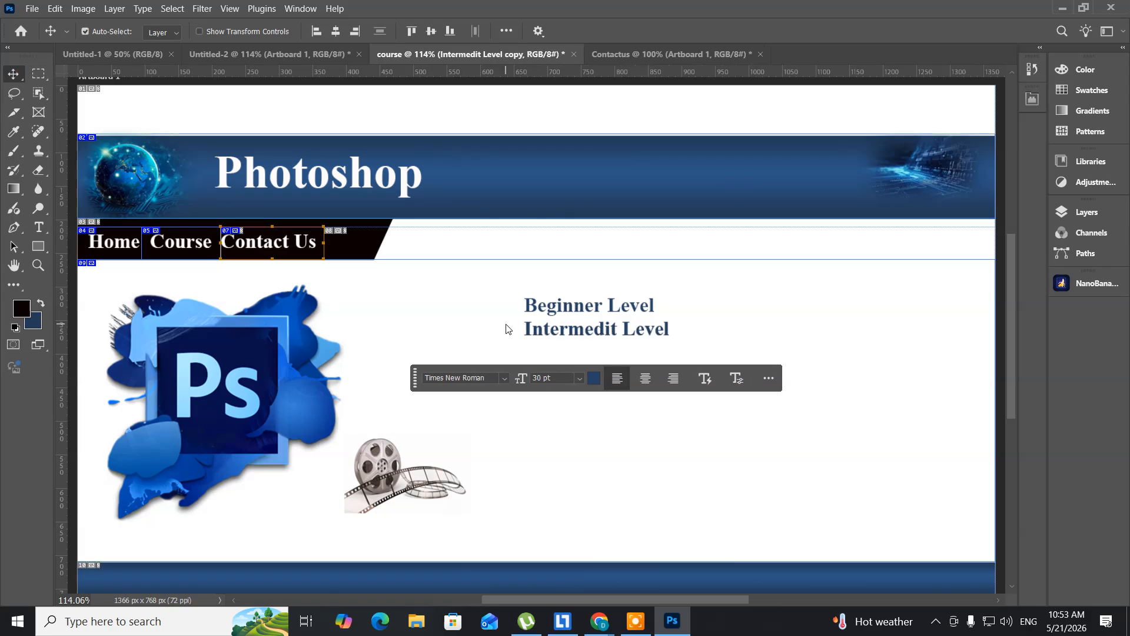
{"action": "key", "text": "Down"}
{"action": "key", "text": "Down"}
{"action": "key", "text": "Down"}
{"action": "key", "text": "Down"}
{"action": "key", "text": "Down"}
{"action": "key", "text": "Down"}
{"action": "key", "text": "Down"}
{"action": "key", "text": "Down"}
{"action": "key", "text": "Down"}
{"action": "key", "text": "Down"}
{"action": "key", "text": "Down"}
{"action": "key", "text": "Down"}
{"action": "key", "text": "Down"}
{"action": "key", "text": "Down"}
{"action": "key", "text": "Down"}
{"action": "key", "text": "Down"}
{"action": "key", "text": "Down"}
{"action": "key", "text": "Down"}
{"action": "key", "text": "Down"}
{"action": "key", "text": "Down"}
{"action": "key", "text": "Down"}
{"action": "key", "text": "Down"}
{"action": "key", "text": "Down"}
{"action": "key", "text": "Down"}
{"action": "key", "text": "Down"}
{"action": "key", "text": "Down"}
{"action": "key", "text": "Down"}
{"action": "key", "text": "Down"}
{"action": "key", "text": "Down"}
{"action": "key", "text": "Down"}
{"action": "key", "text": "Down"}
{"action": "key", "text": "Down"}
{"action": "key", "text": "Down"}
{"action": "key", "text": "Down"}
{"action": "key", "text": "Down"}
{"action": "key", "text": "Down"}
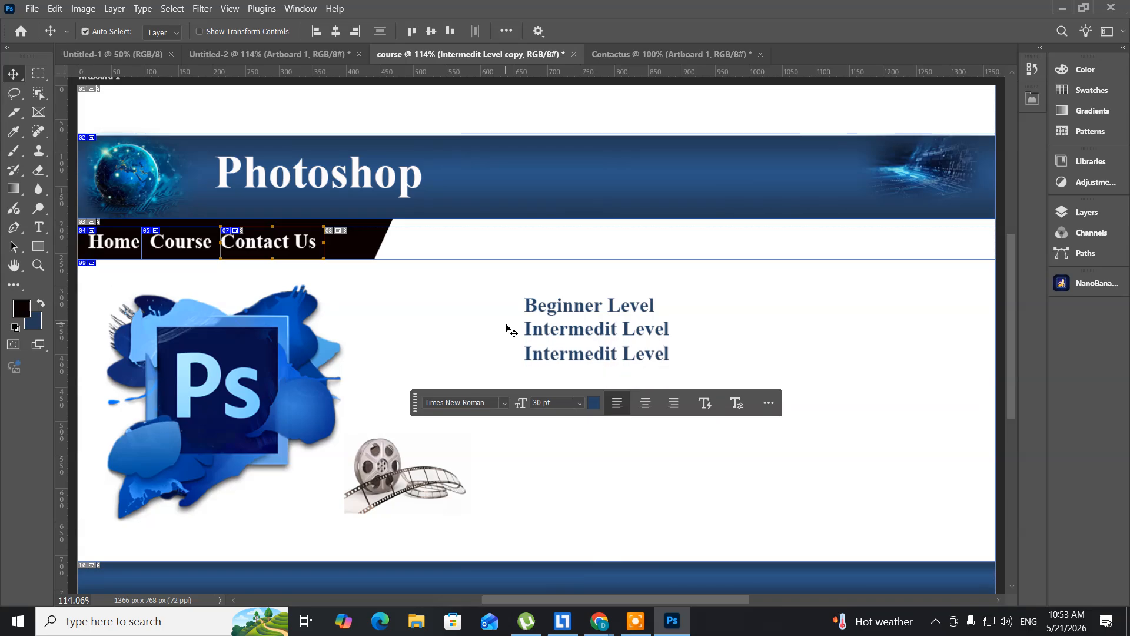
- Replace the word "Intermedit" in the lowest text line with "Advance" so it reads "Advance Level"
{"action": "left_click", "coordinate": [38, 228]}
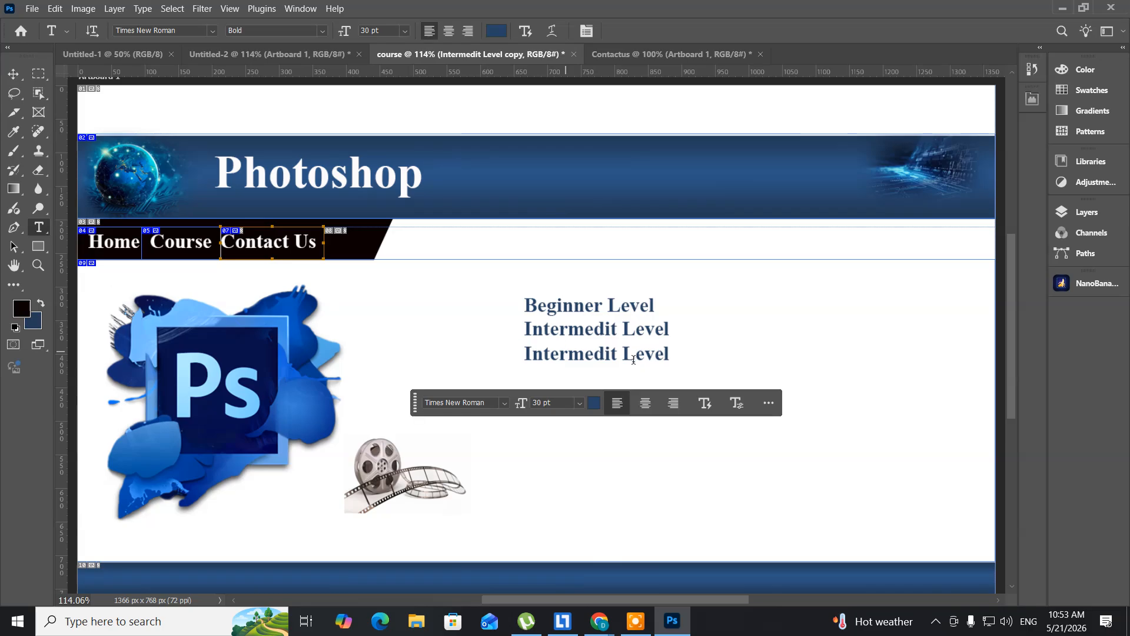
{"action": "left_click_drag", "start_coordinate": [617, 354], "coordinate": [465, 366]}
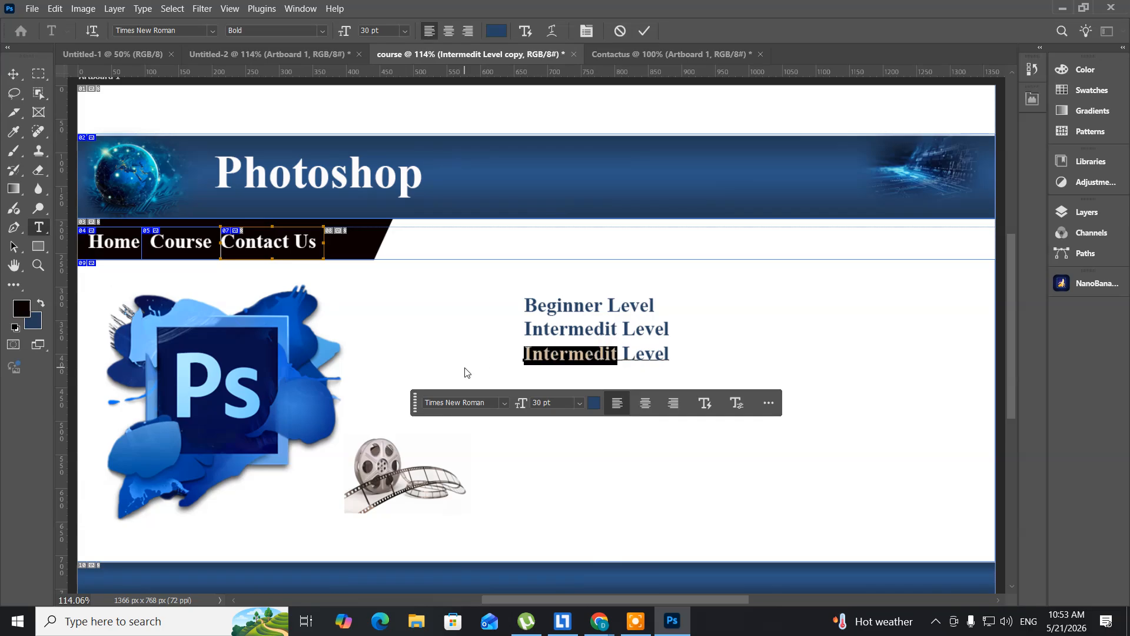
{"action": "type", "text": "Ad"}
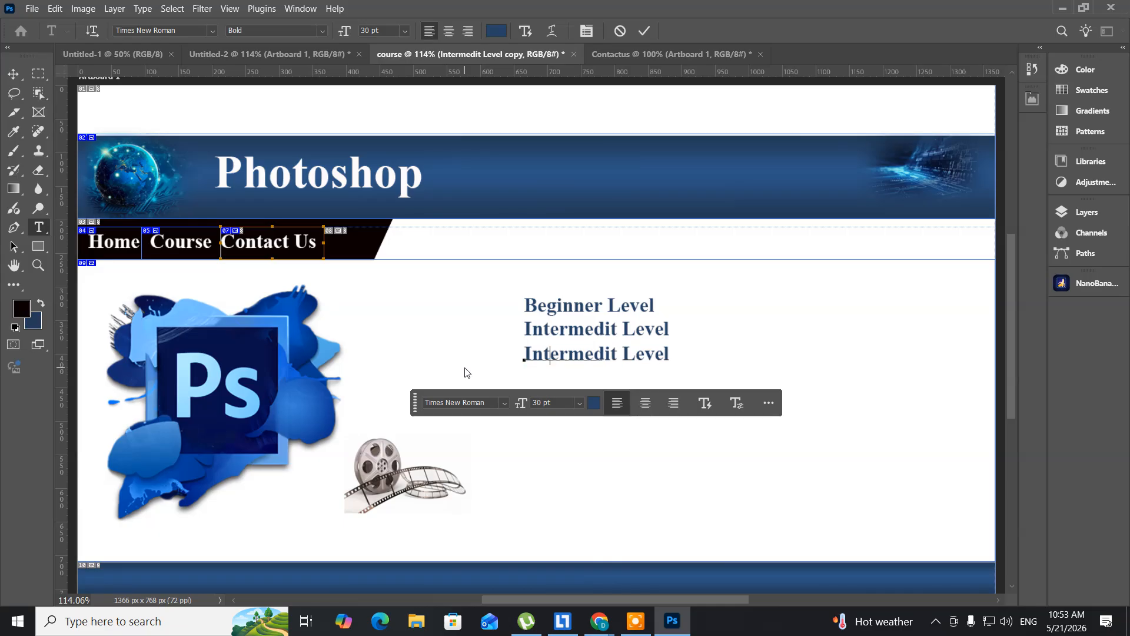
{"action": "type", "text": "vance"}
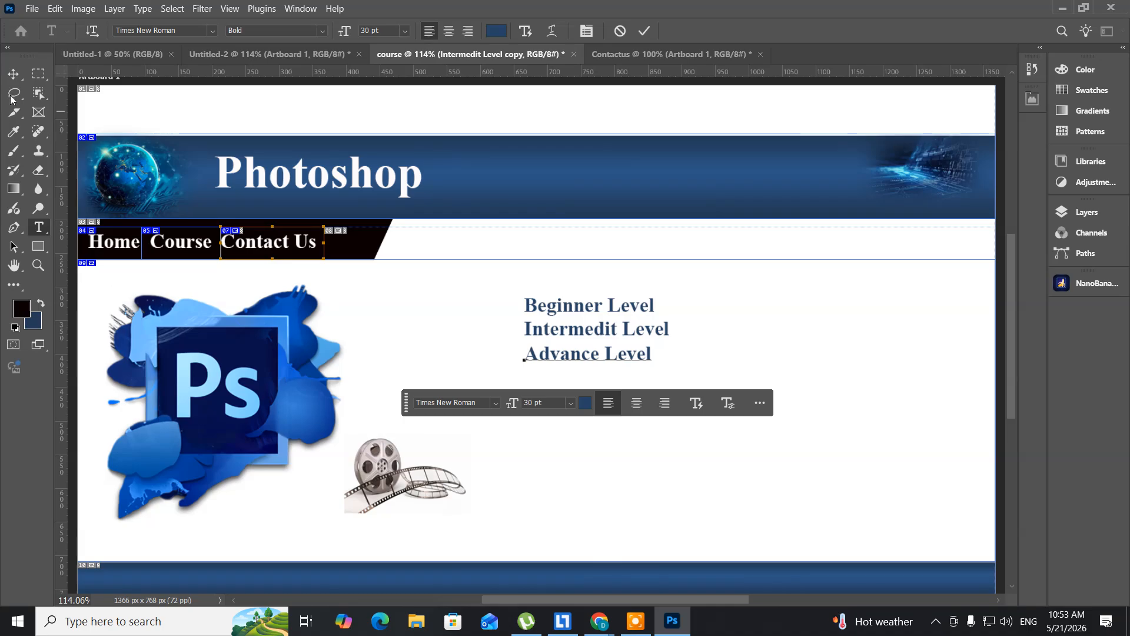
- Return to the Move tool, select the "Intermedit Level" layer and nudge it slightly down between its neighbouring lines
{"action": "left_click", "coordinate": [15, 75]}
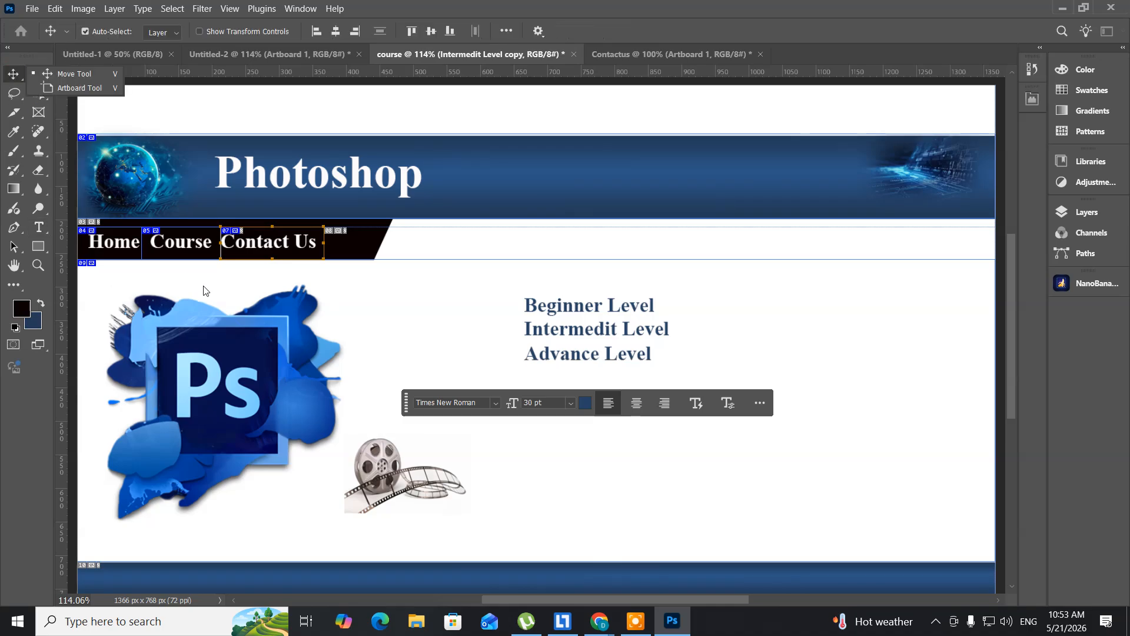
{"action": "right_click", "coordinate": [556, 331]}
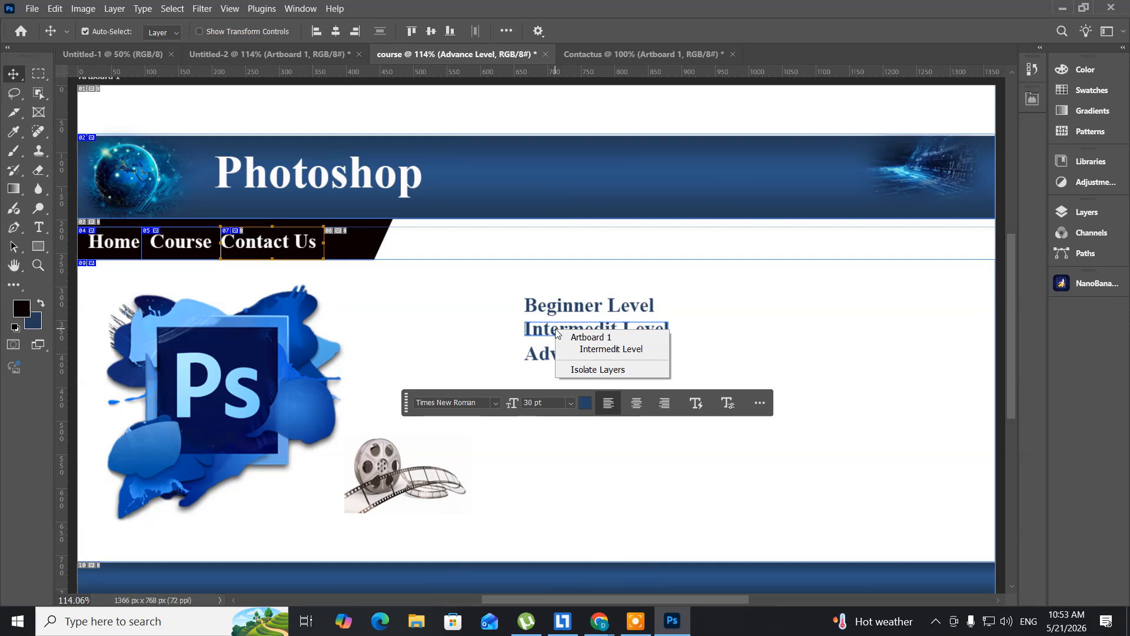
{"action": "left_click", "coordinate": [574, 350]}
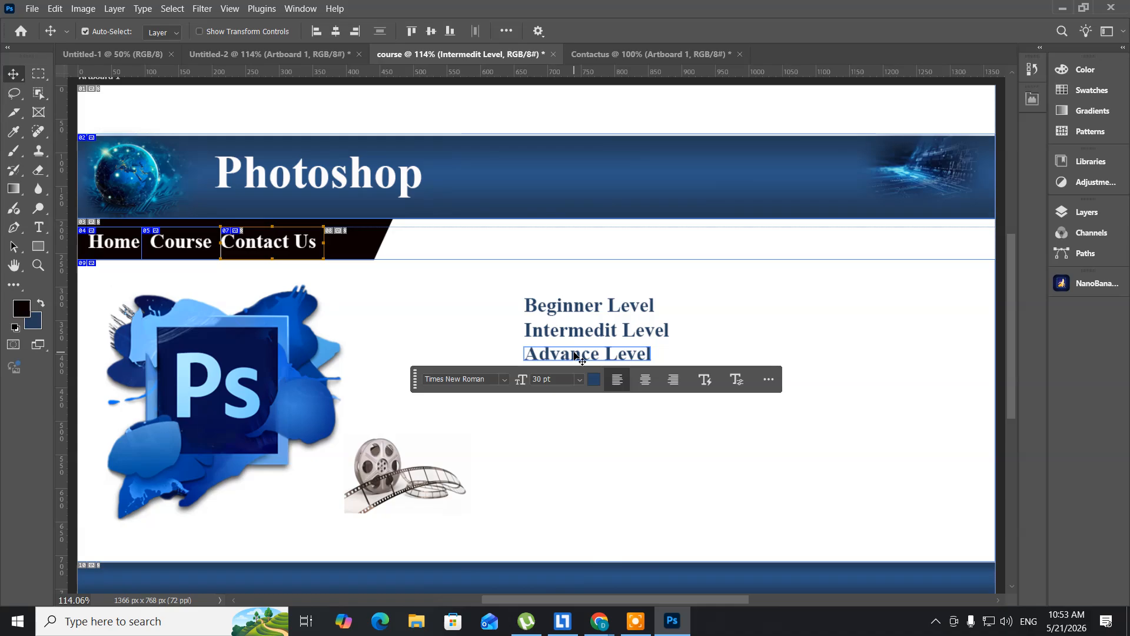
- Export the course page for web into the webdesign folder as "course", in HTML and Images format with all slices
{"action": "left_click", "coordinate": [37, 11]}
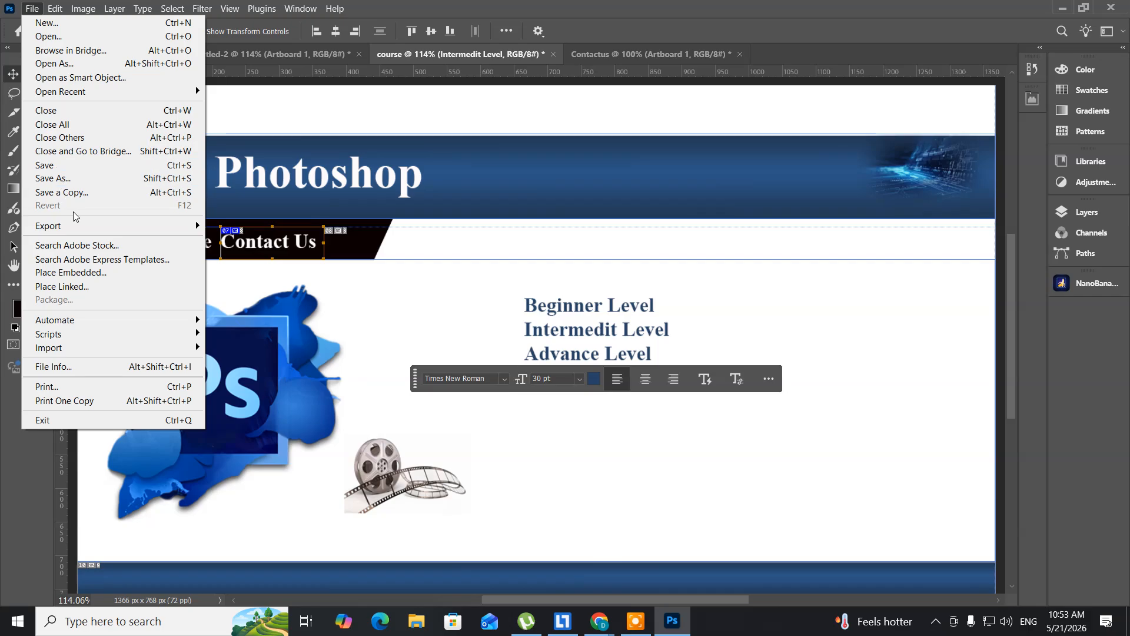
{"action": "mouse_move", "coordinate": [114, 228]}
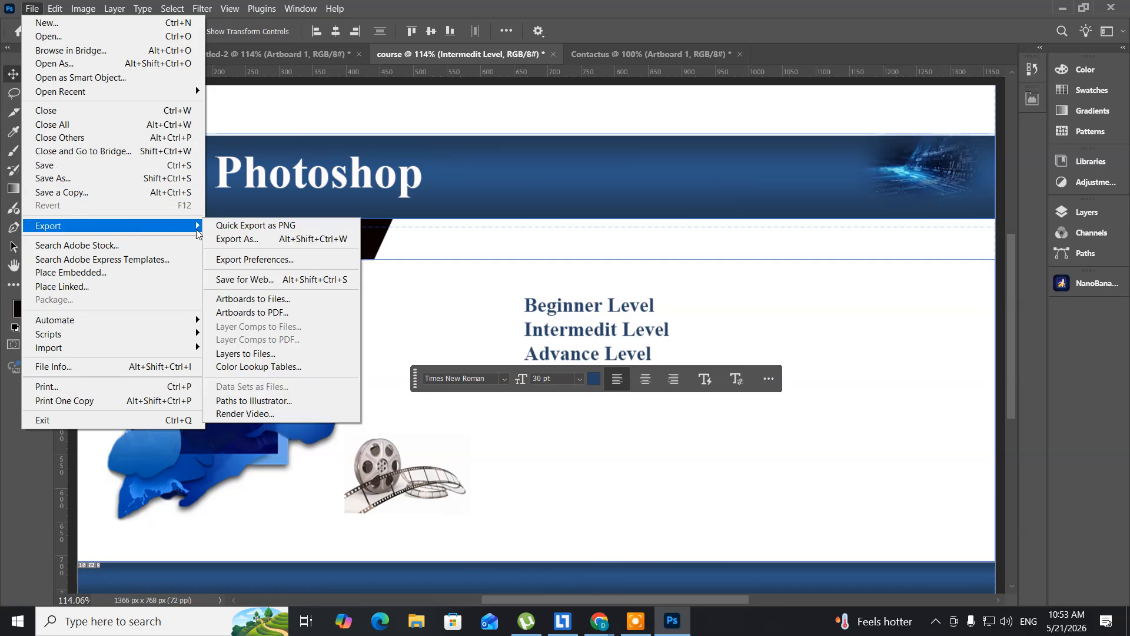
{"action": "left_click", "coordinate": [246, 281]}
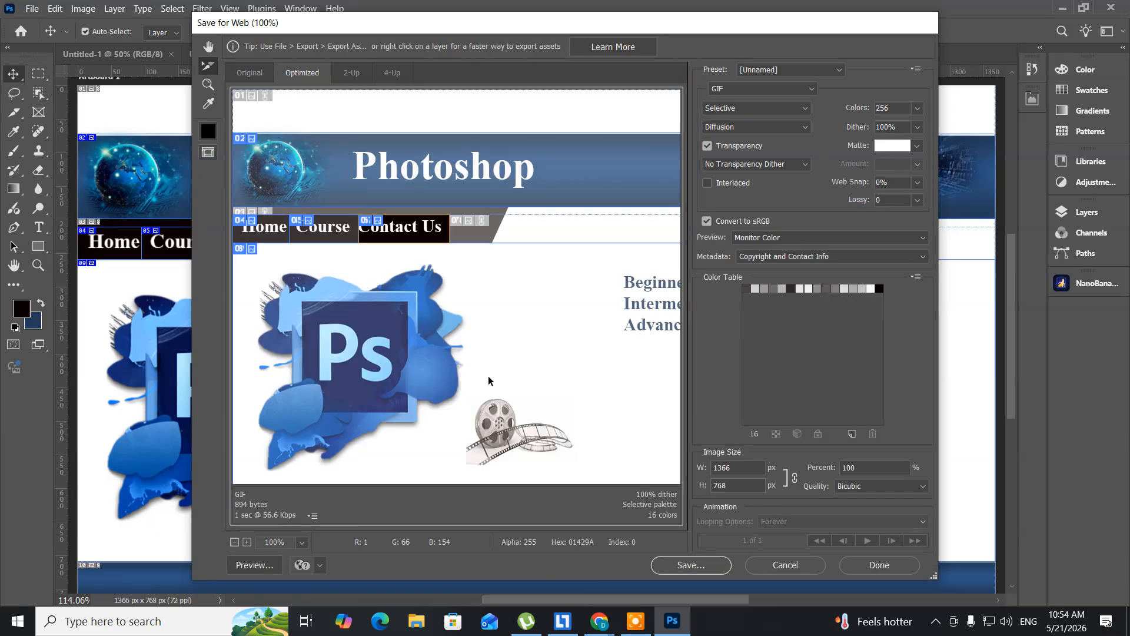
{"action": "left_click", "coordinate": [682, 569]}
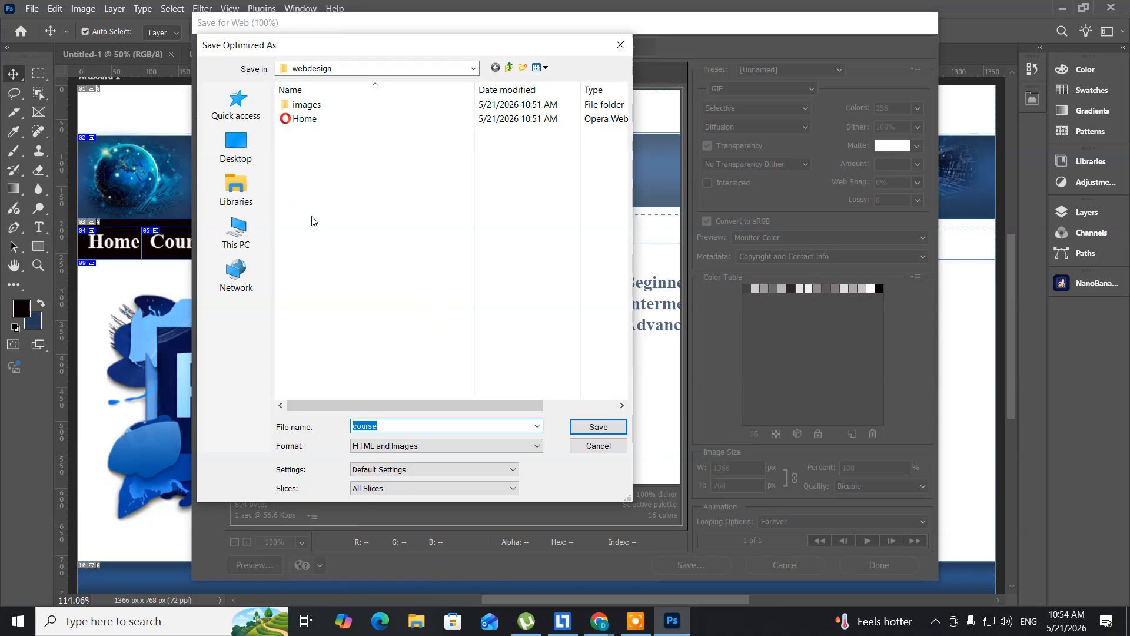
{"action": "left_click", "coordinate": [409, 428]}
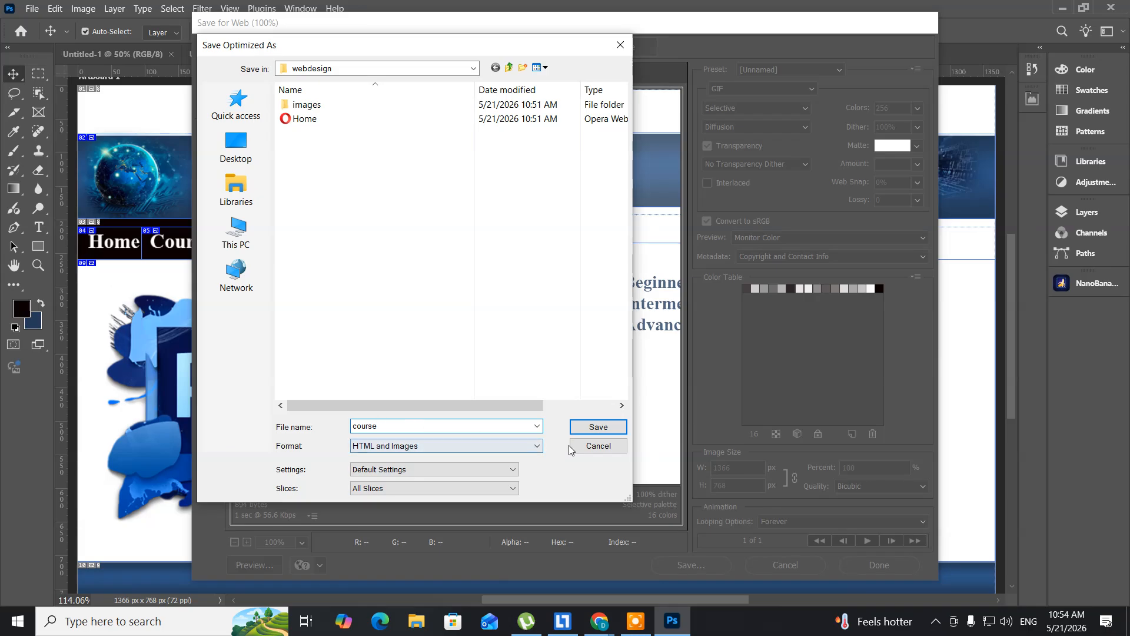
{"action": "left_click", "coordinate": [583, 433]}
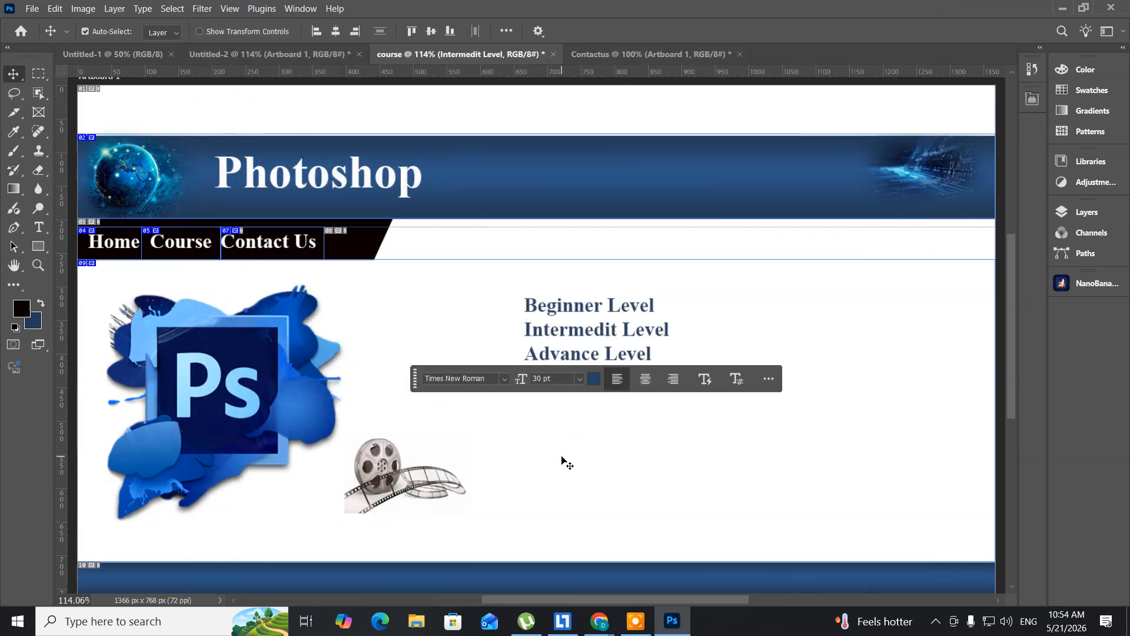
- Delete the landscape photo with the red cabins (Layer 6) from the Contactus document
{"action": "left_click", "coordinate": [596, 54]}
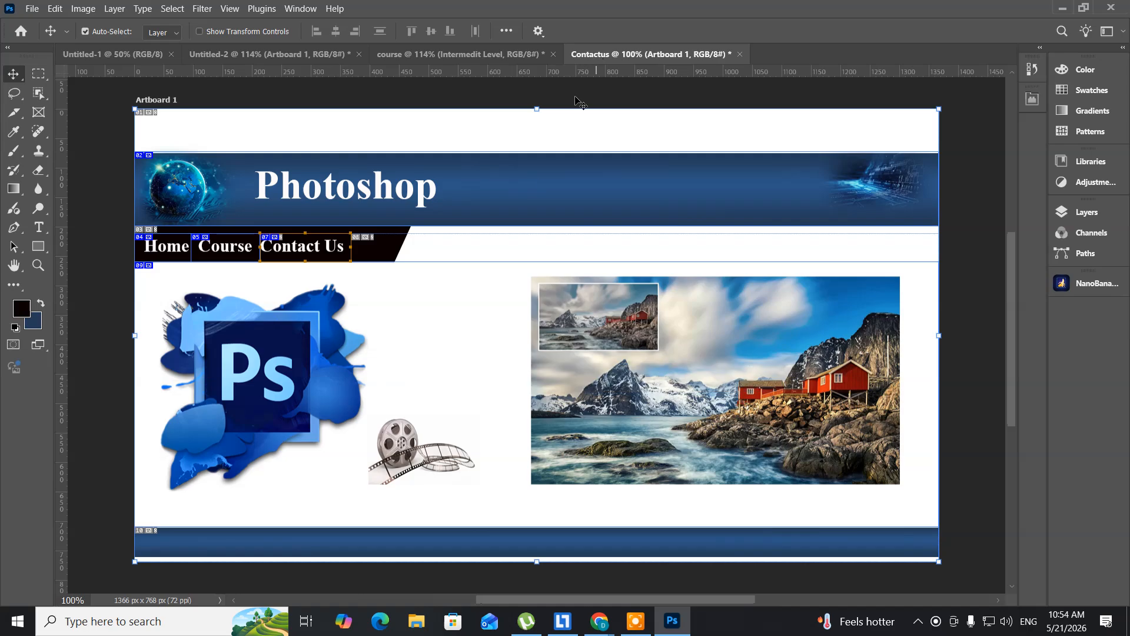
{"action": "right_click", "coordinate": [566, 363]}
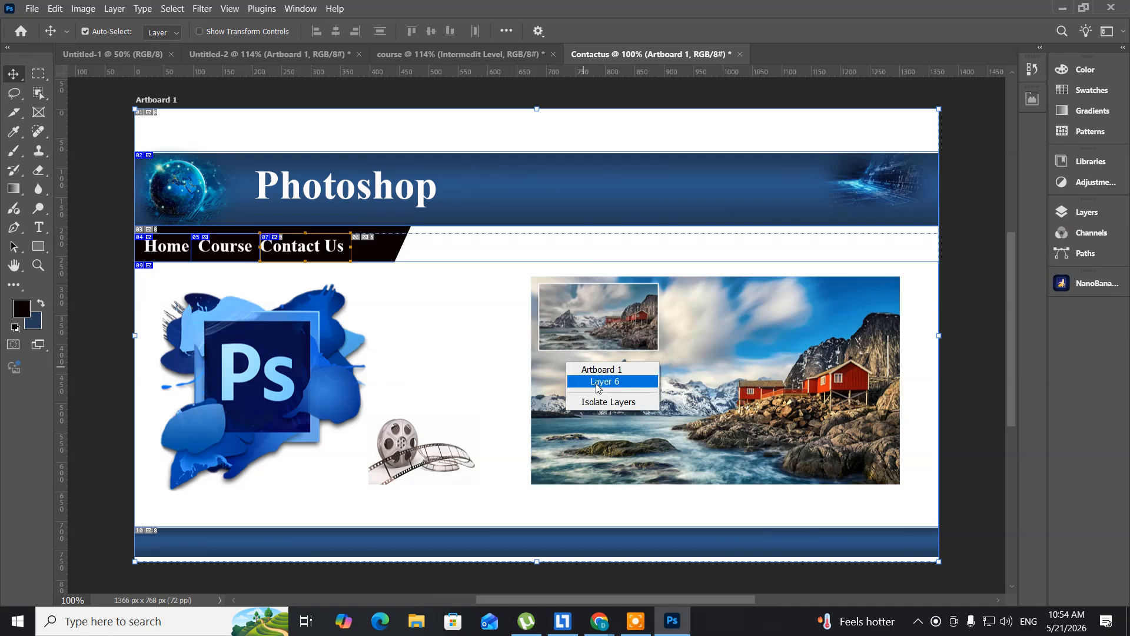
{"action": "left_click", "coordinate": [598, 382]}
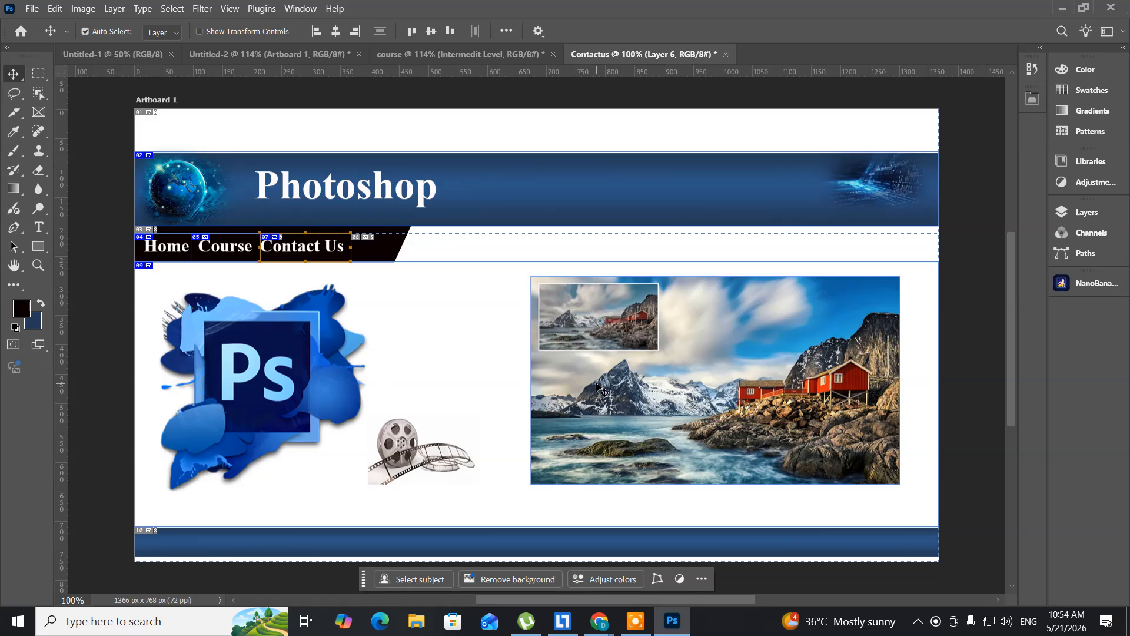
{"action": "key", "text": "Delete"}
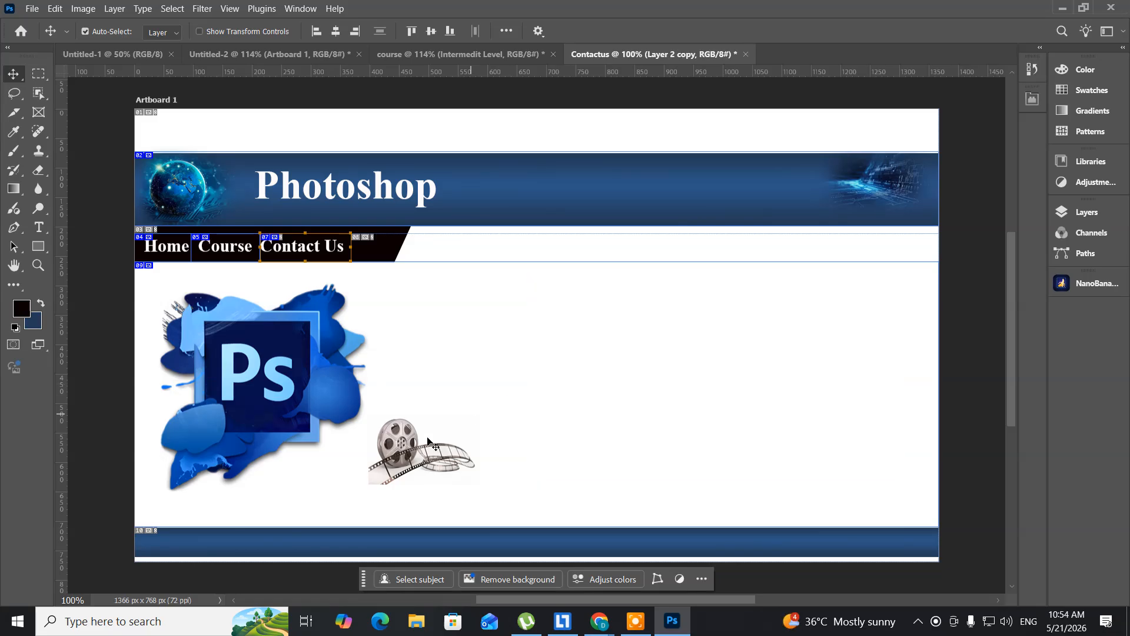
- Switch to Chrome, go back to the image results and search Google Images for "contact usimages"
{"action": "left_click", "coordinate": [612, 623]}
{"action": "left_click", "coordinate": [537, 583]}
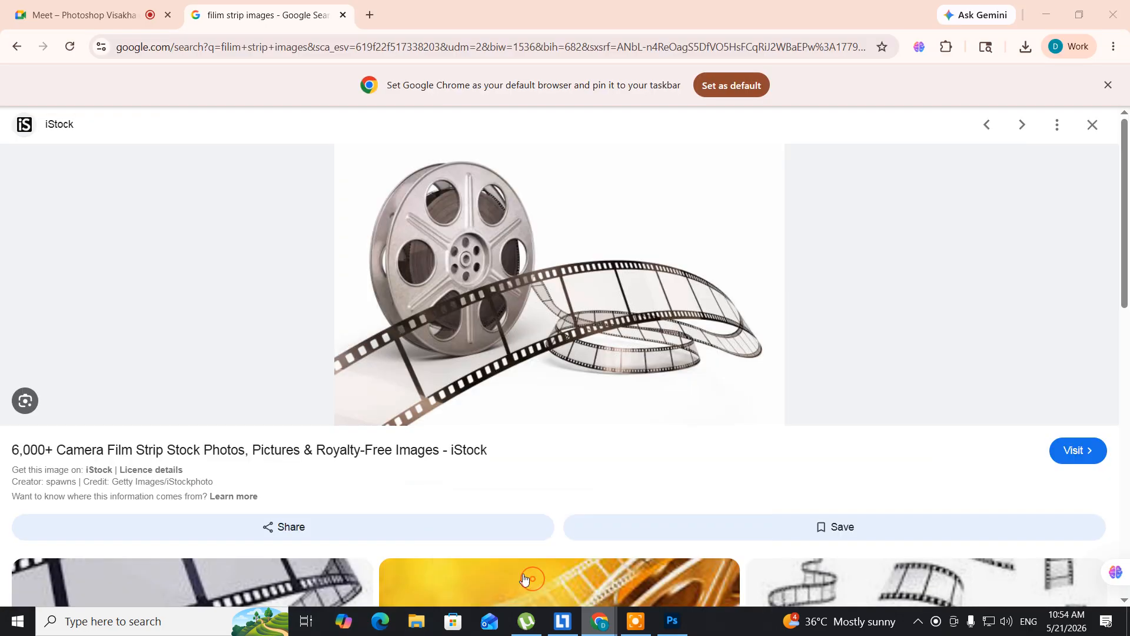
{"action": "key", "text": "alt+Left"}
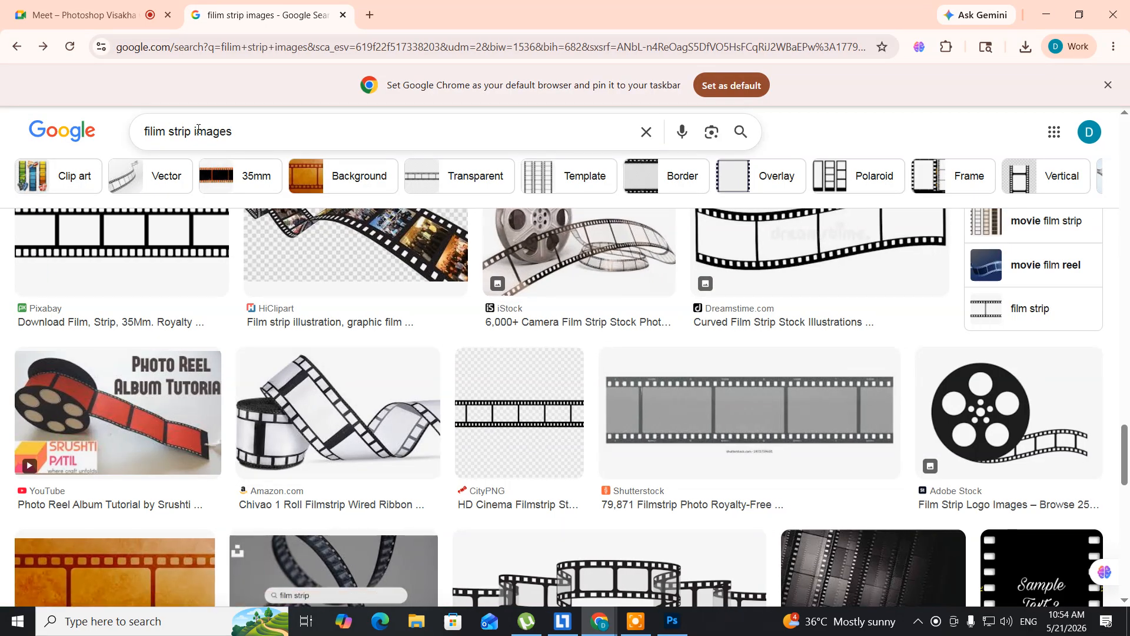
{"action": "left_click_drag", "start_coordinate": [182, 132], "coordinate": [143, 132]}
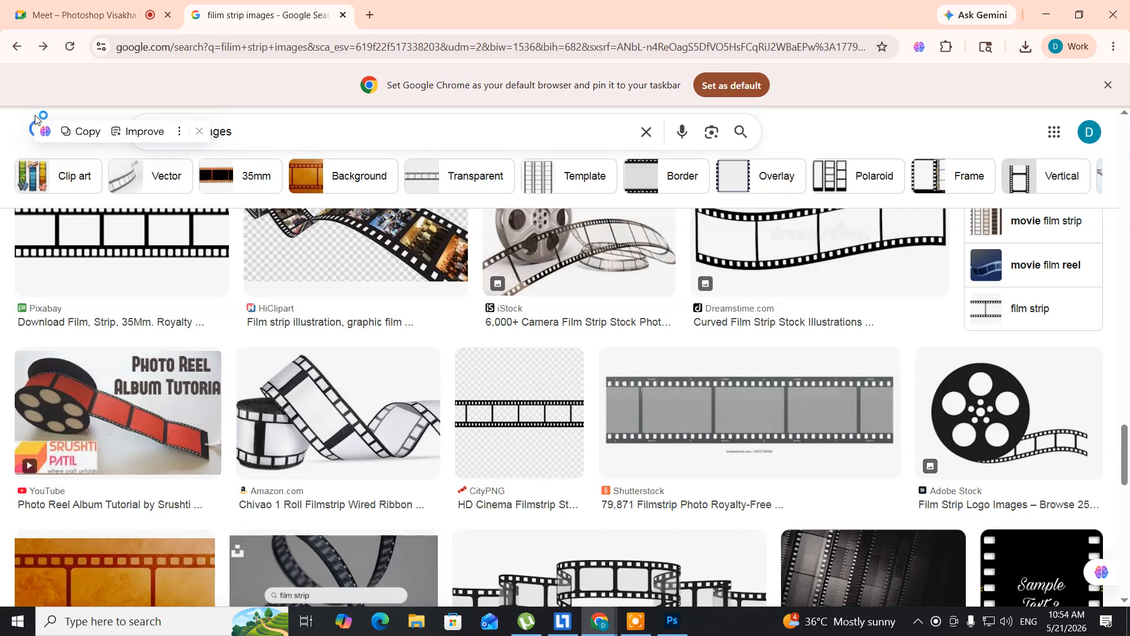
{"action": "type", "text": "contact usima"}
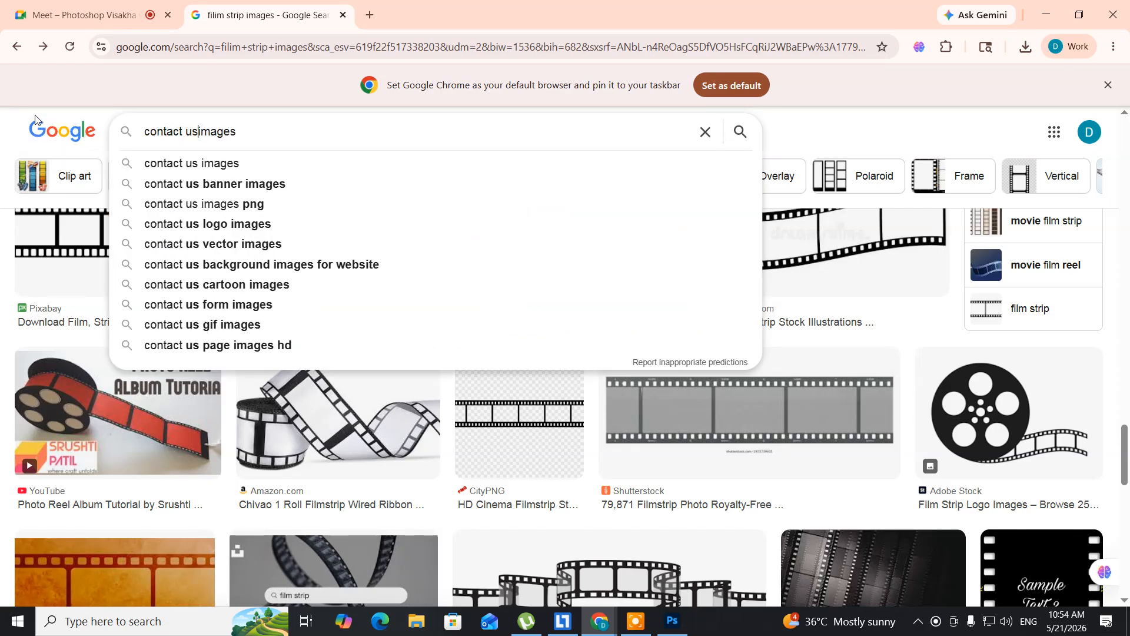
{"action": "key", "text": "Return"}
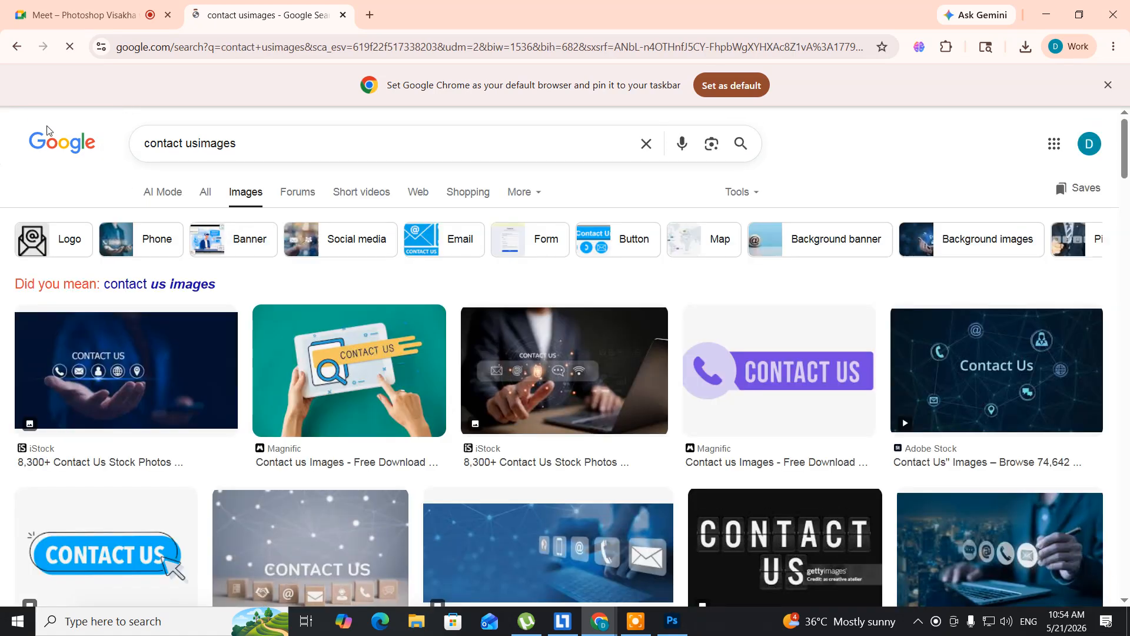
- Find the blue Adobe Stock contact banner with phone and envelope icons and save it to the Desktop as a JPG
{"action": "scroll", "coordinate": [118, 193], "scroll_direction": "down", "scroll_amount": 2}
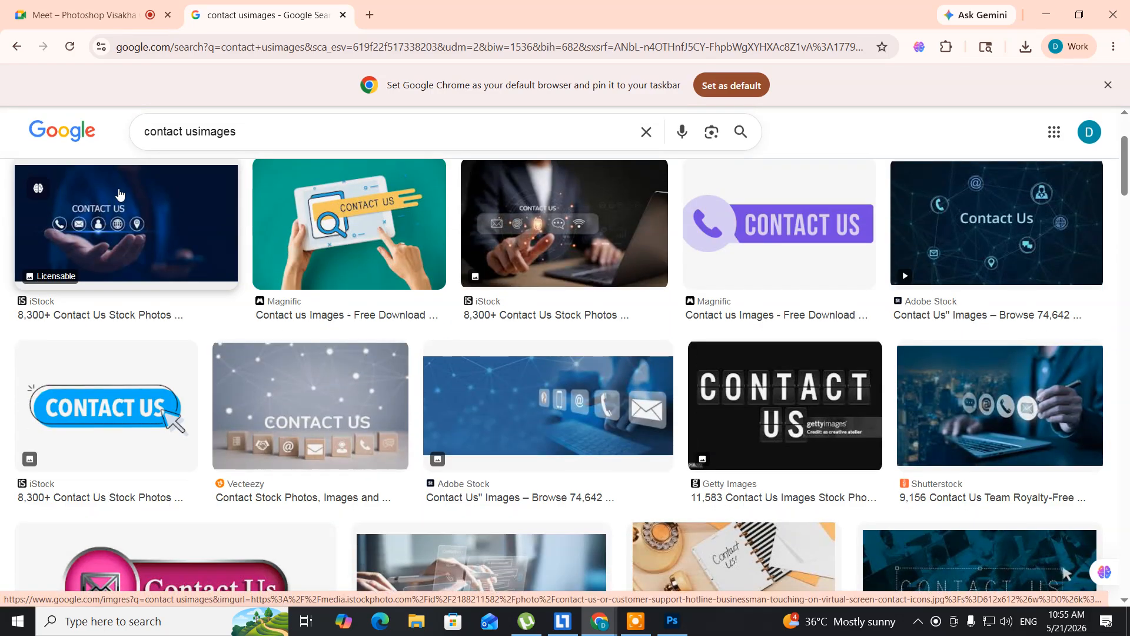
{"action": "scroll", "coordinate": [118, 192], "scroll_direction": "down", "scroll_amount": 1}
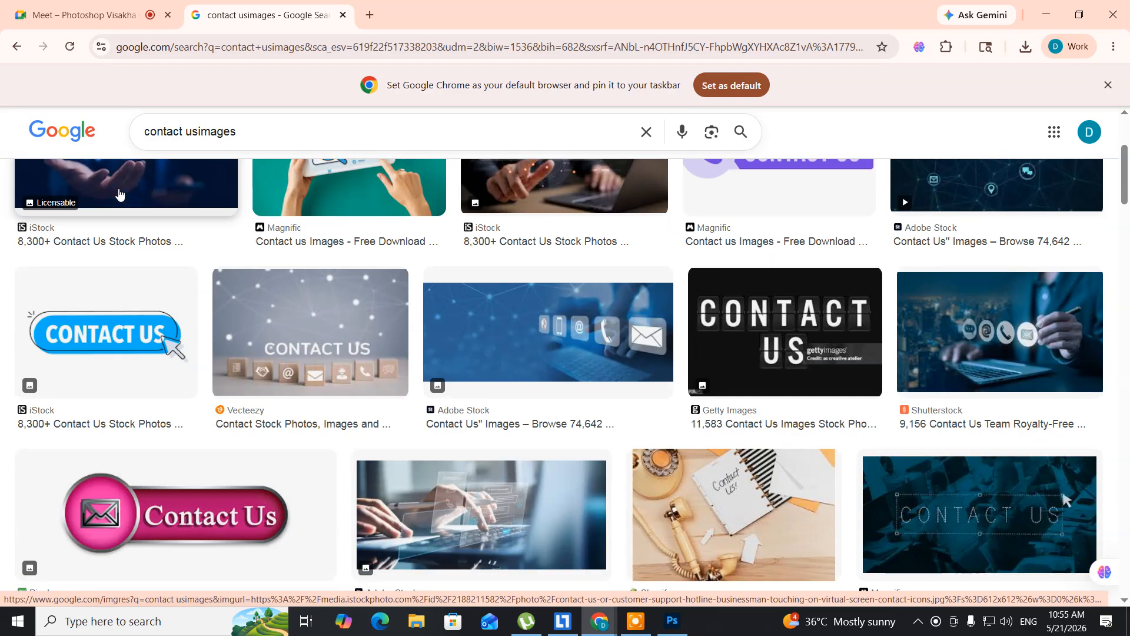
{"action": "scroll", "coordinate": [119, 194], "scroll_direction": "down", "scroll_amount": 1}
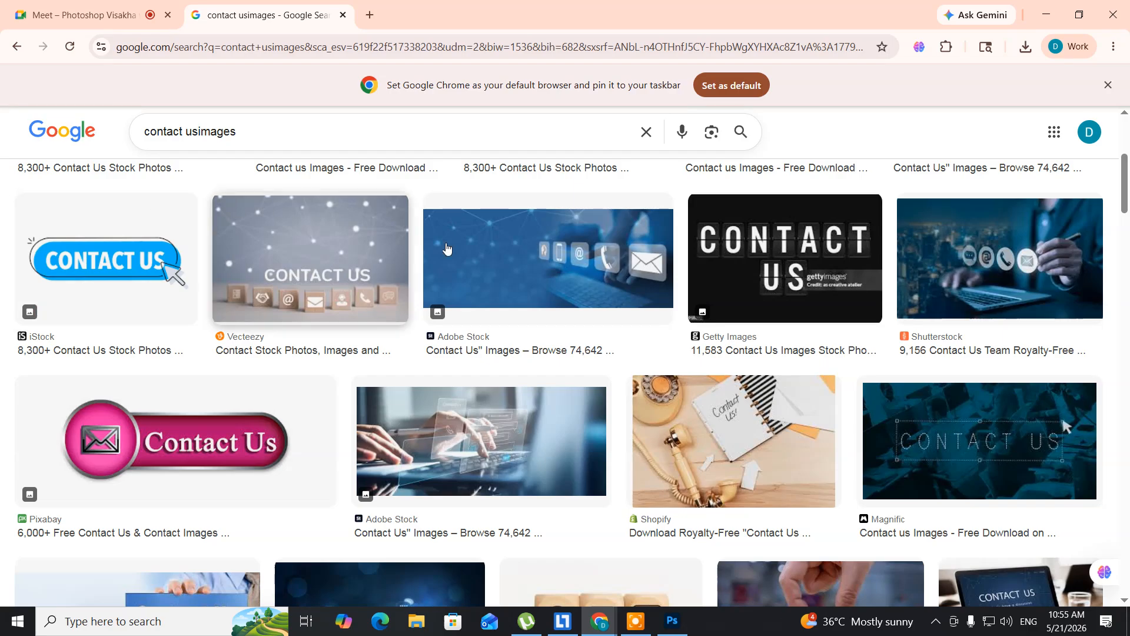
{"action": "left_click", "coordinate": [499, 270]}
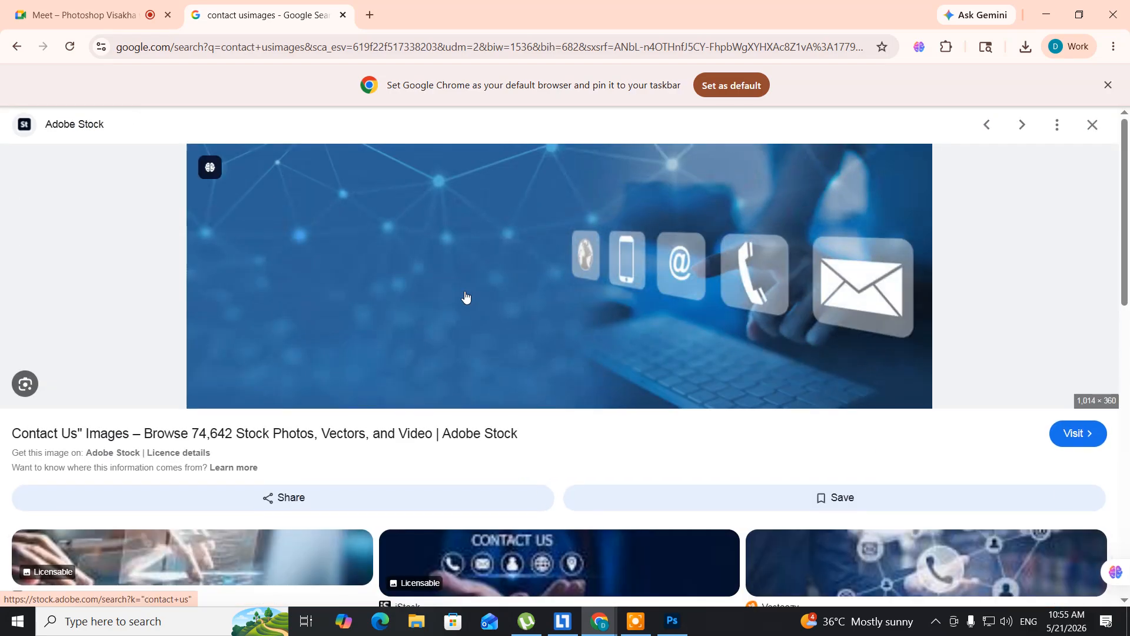
{"action": "right_click", "coordinate": [440, 260]}
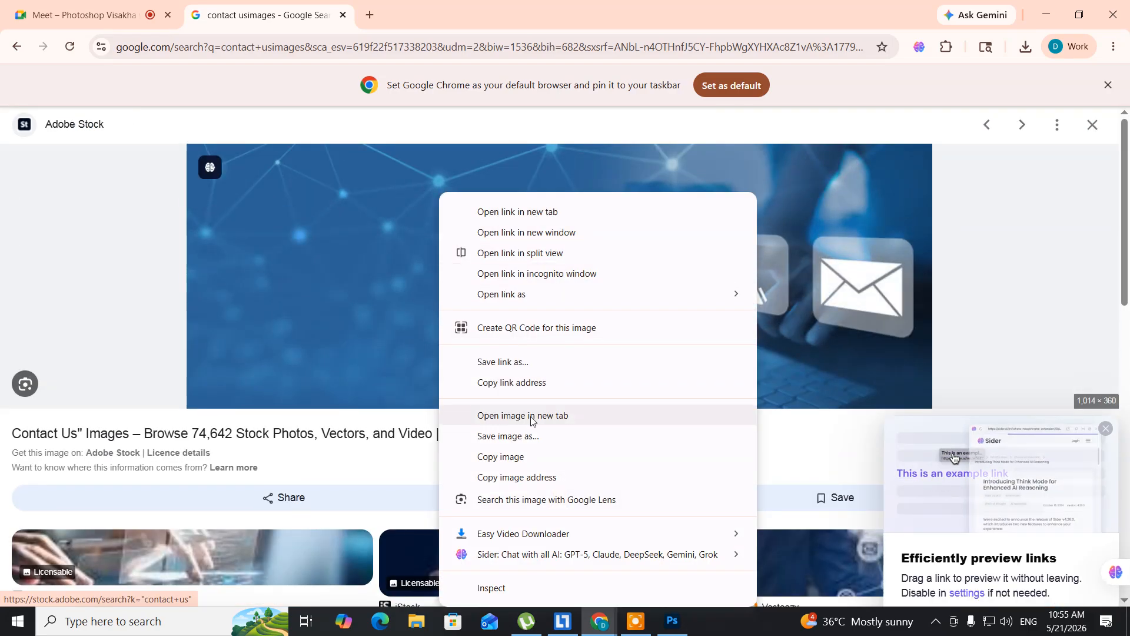
{"action": "left_click", "coordinate": [534, 437]}
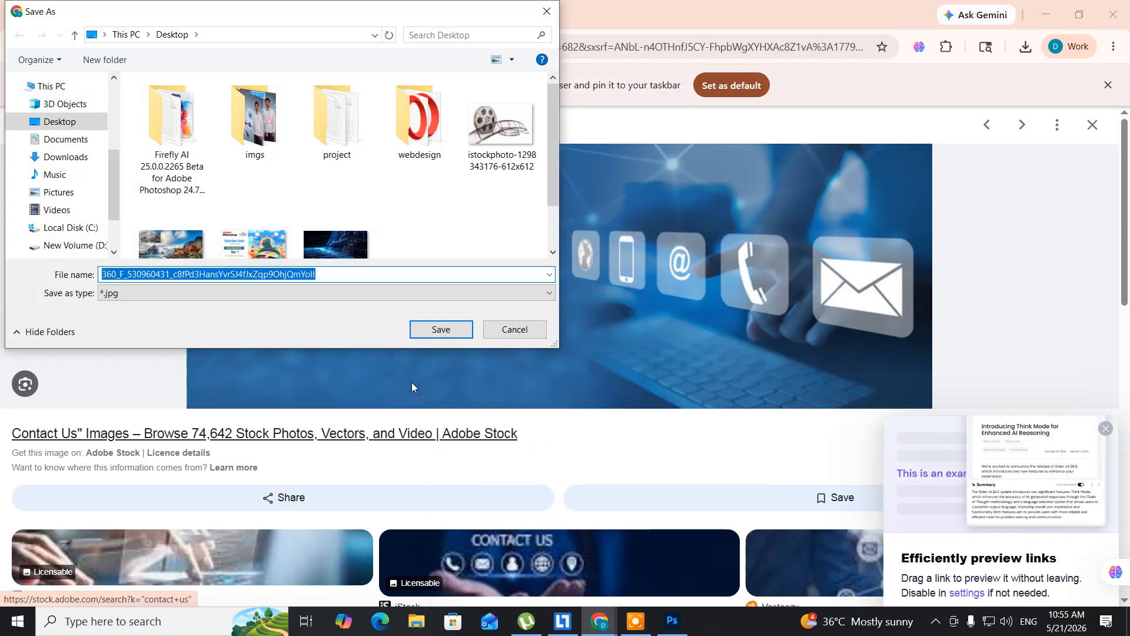
{"action": "left_click", "coordinate": [441, 329]}
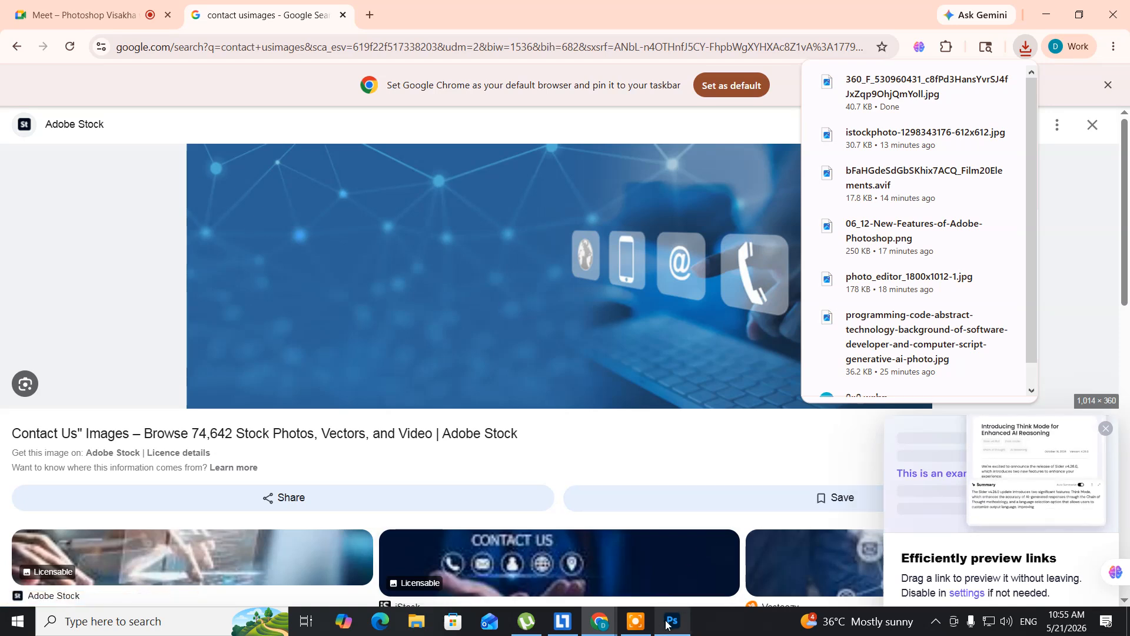
- Switch to Photoshop and open the downloaded contact banner JPG (360_F_530960431...) from the Desktop
{"action": "key", "text": "alt+Tab"}
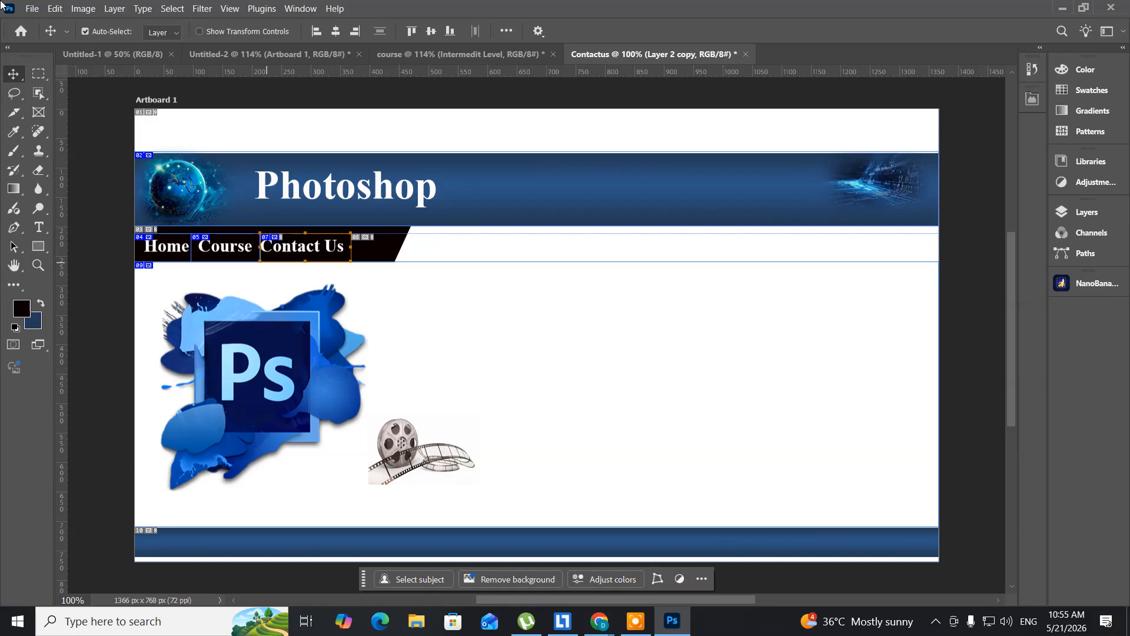
{"action": "left_click", "coordinate": [33, 9]}
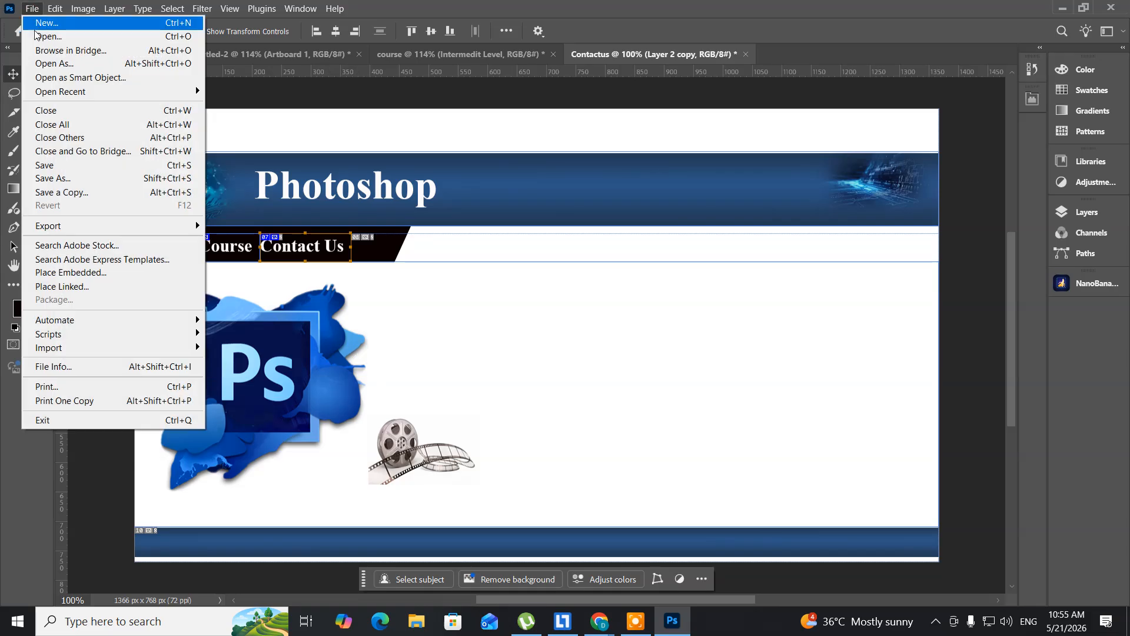
{"action": "left_click", "coordinate": [33, 37]}
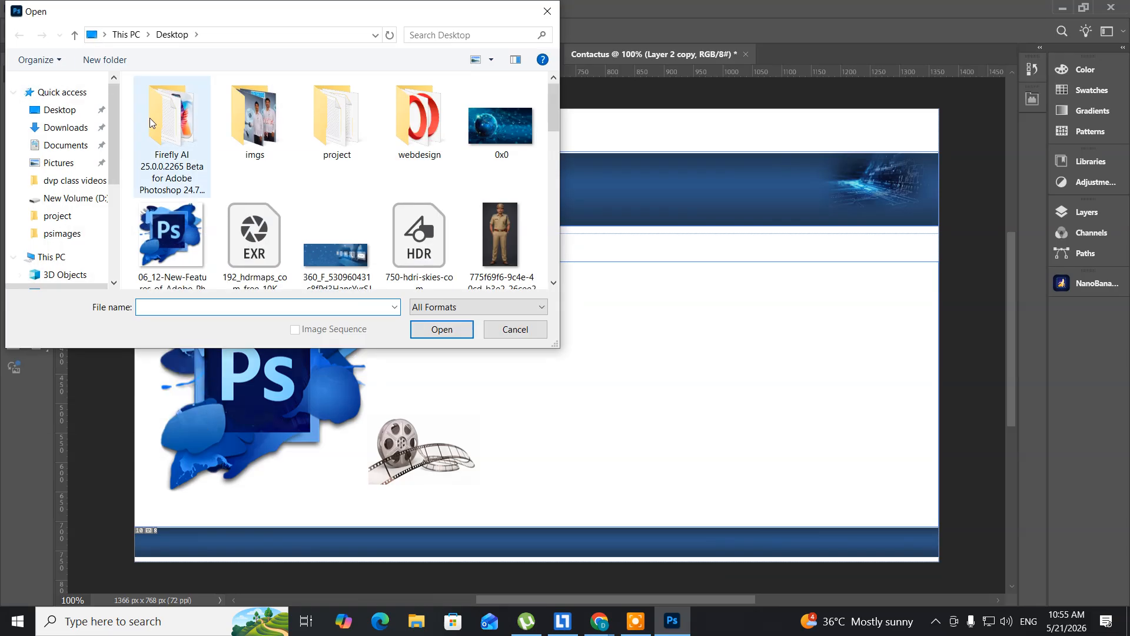
{"action": "left_click", "coordinate": [368, 279]}
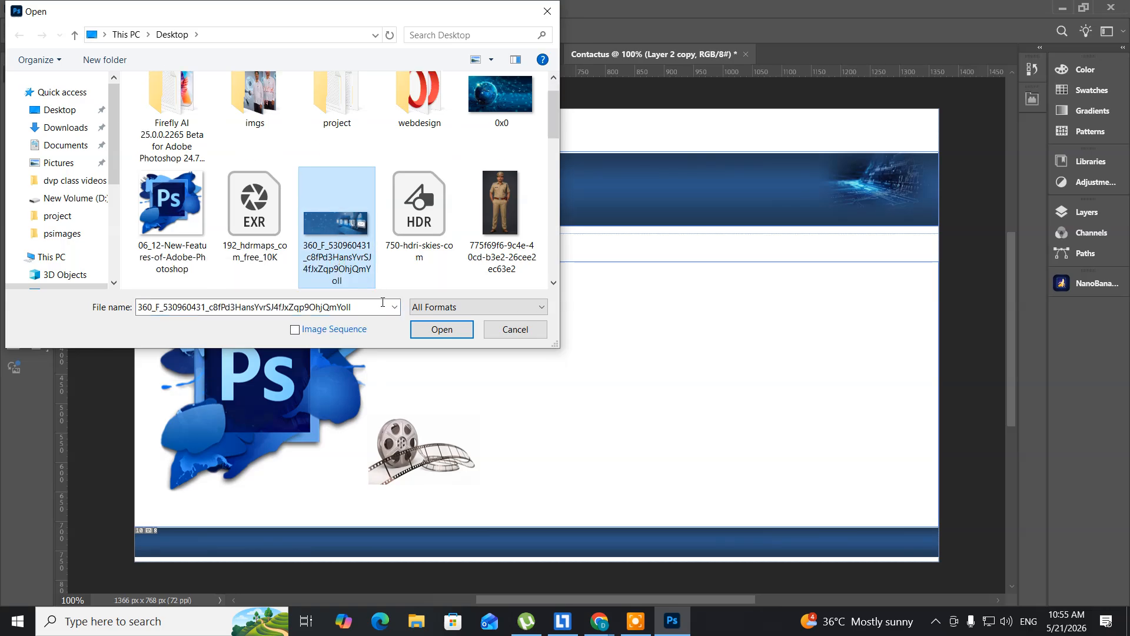
{"action": "left_click", "coordinate": [432, 331]}
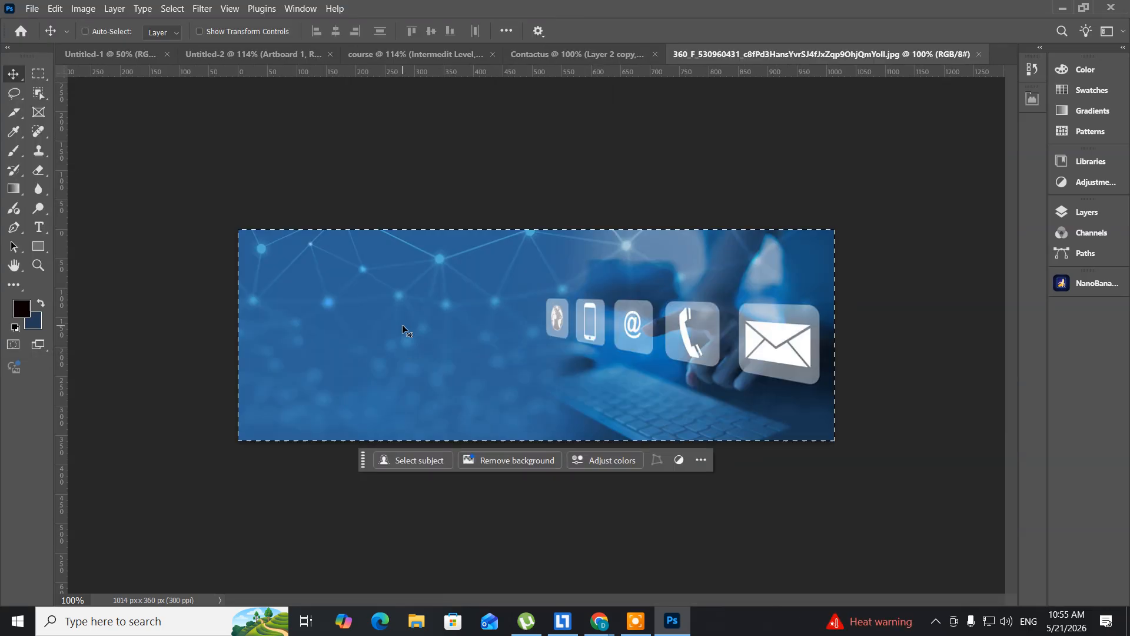
- Copy the entire contact banner image, close its document and paste the copy into the Contactus document
{"action": "key", "text": "ctrl+a"}
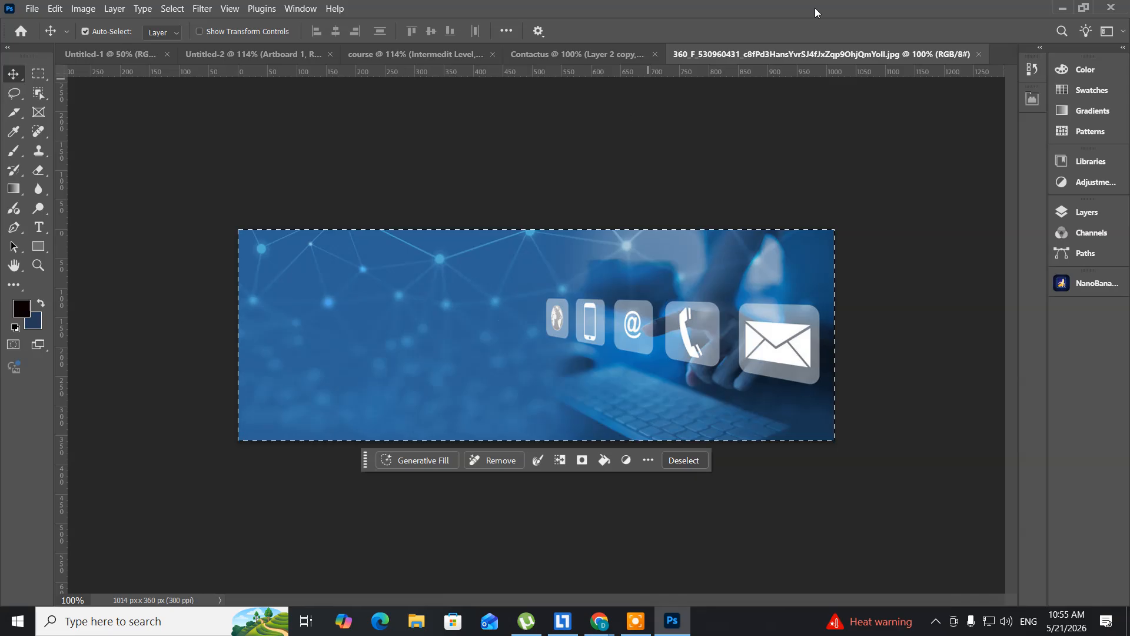
{"action": "left_click", "coordinate": [978, 55]}
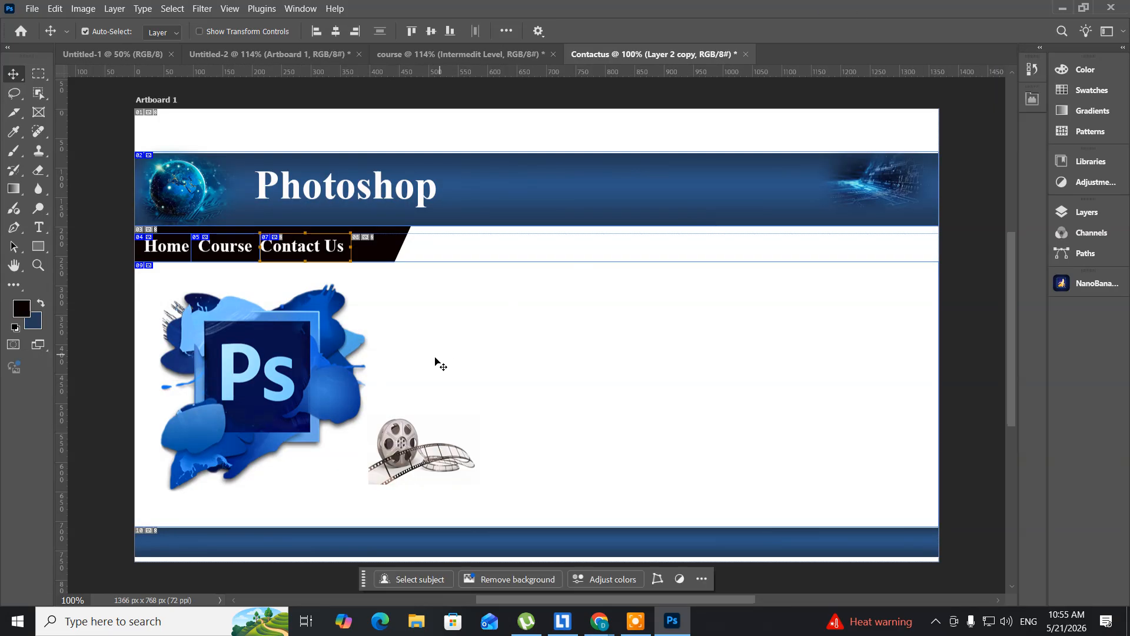
{"action": "key", "text": "ctrl+v"}
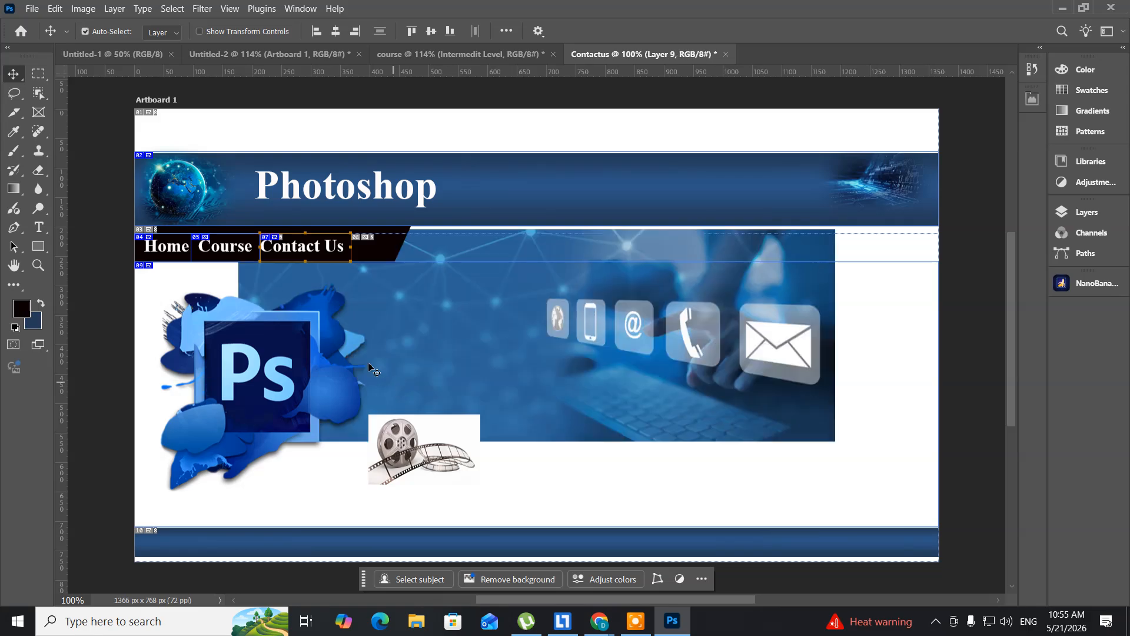
- Scale the pasted contact banner to about 58% and place it in the blank area beside the film reel
{"action": "key", "text": "ctrl+t"}
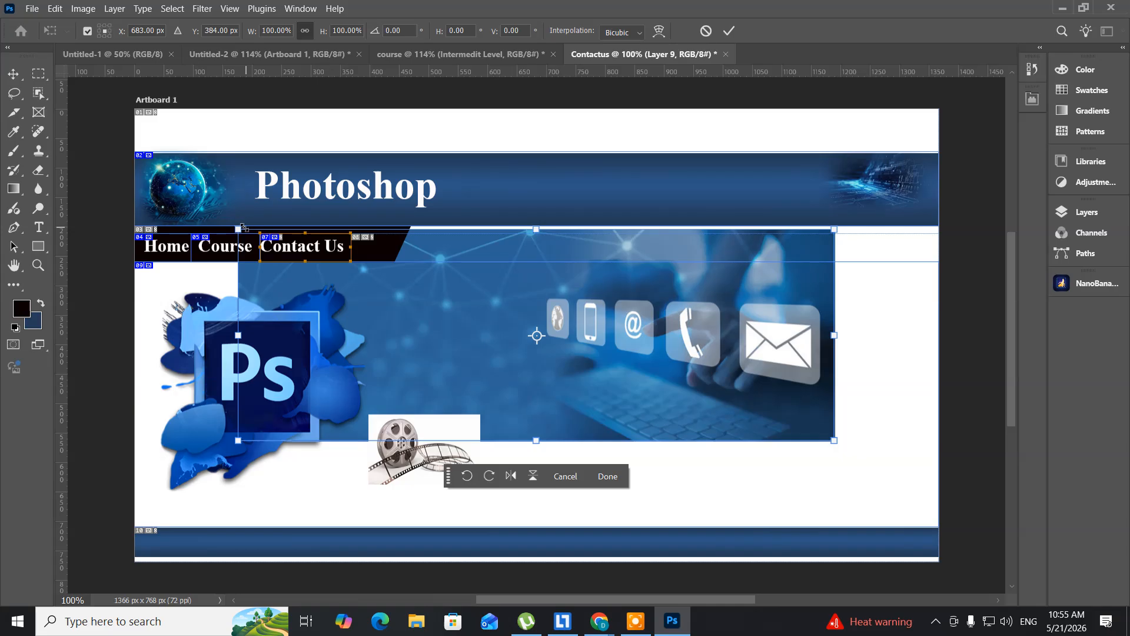
{"action": "left_click_drag", "start_coordinate": [242, 228], "coordinate": [389, 300]}
{"action": "left_click_drag", "start_coordinate": [417, 338], "coordinate": [574, 363]}
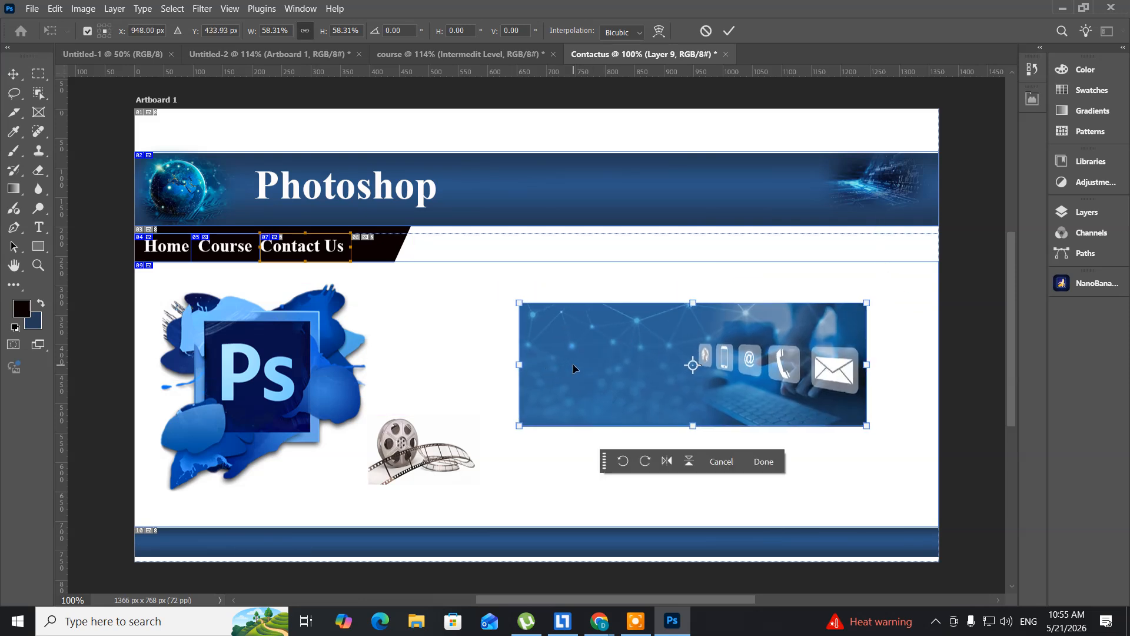
{"action": "key", "text": "Return"}
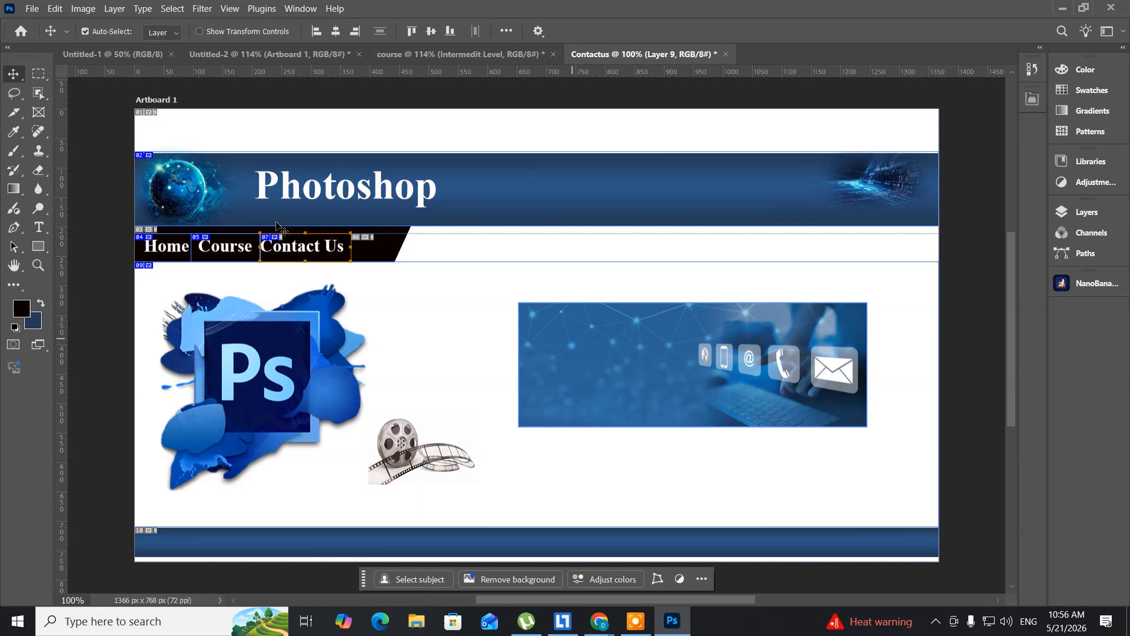
- Export the Contactus page for web into the webdesign folder as "Contactus", in HTML and Images format with all slices
{"action": "left_click", "coordinate": [33, 9]}
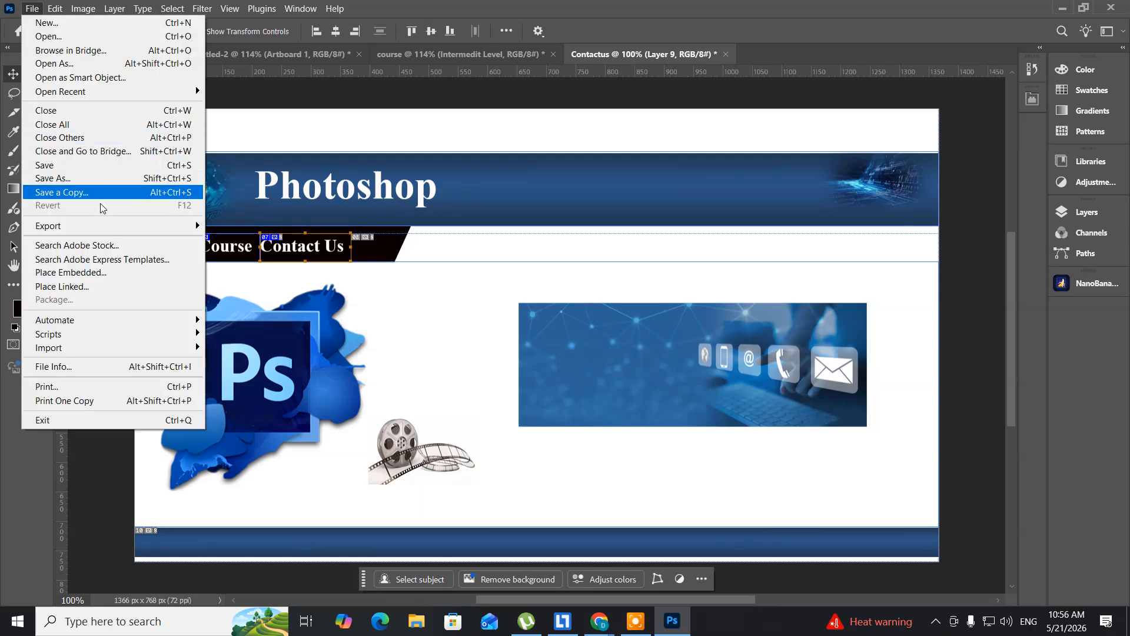
{"action": "mouse_move", "coordinate": [107, 228]}
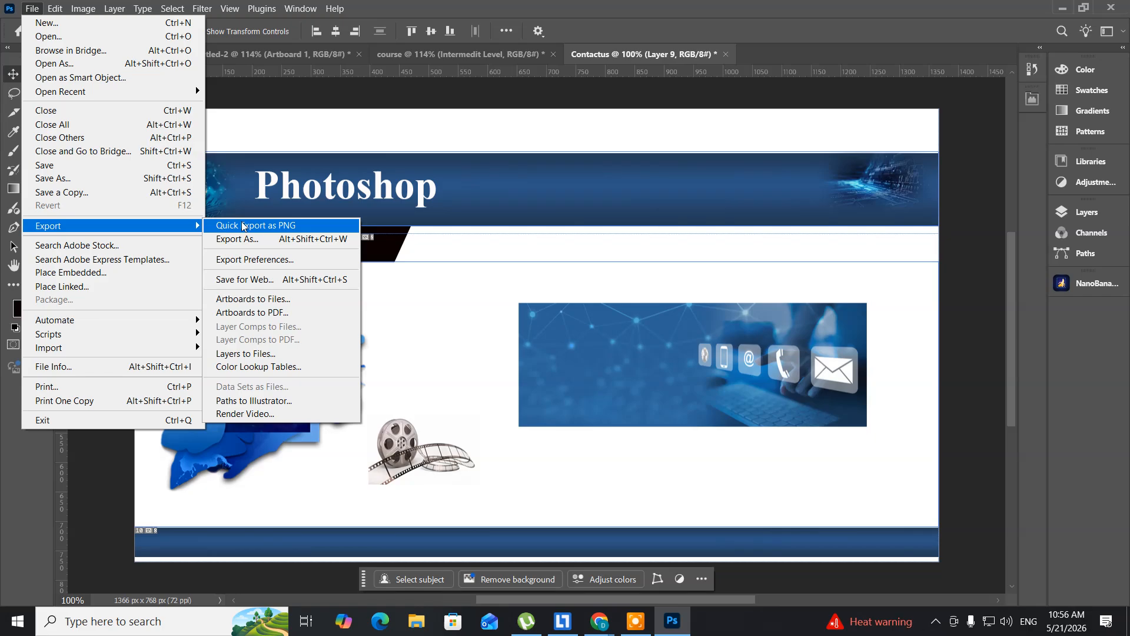
{"action": "left_click", "coordinate": [257, 280]}
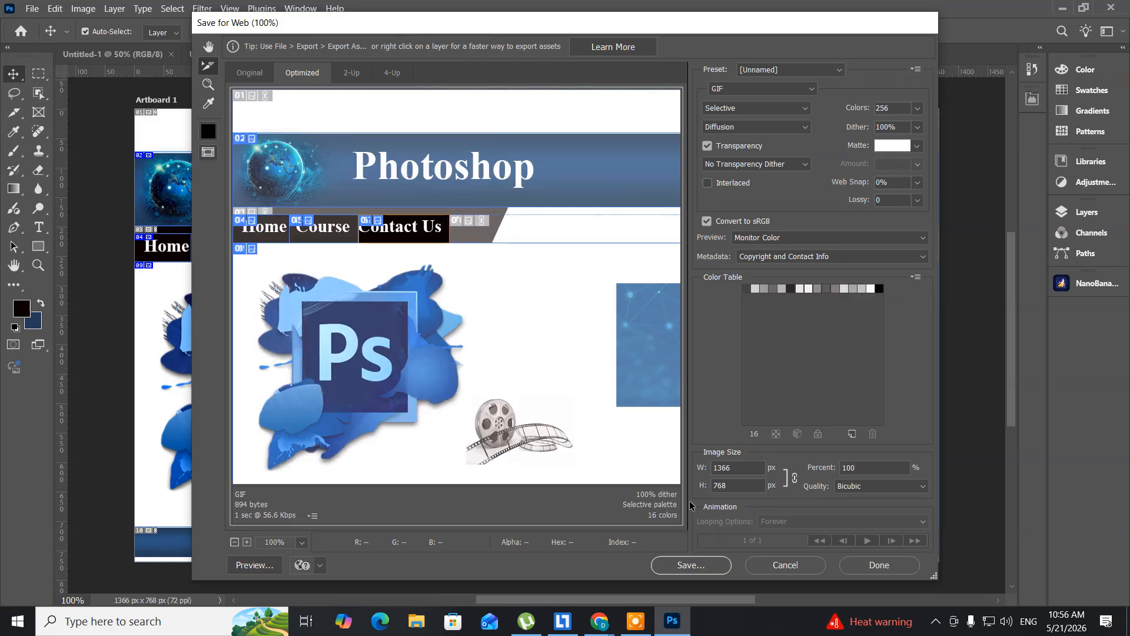
{"action": "left_click", "coordinate": [686, 565]}
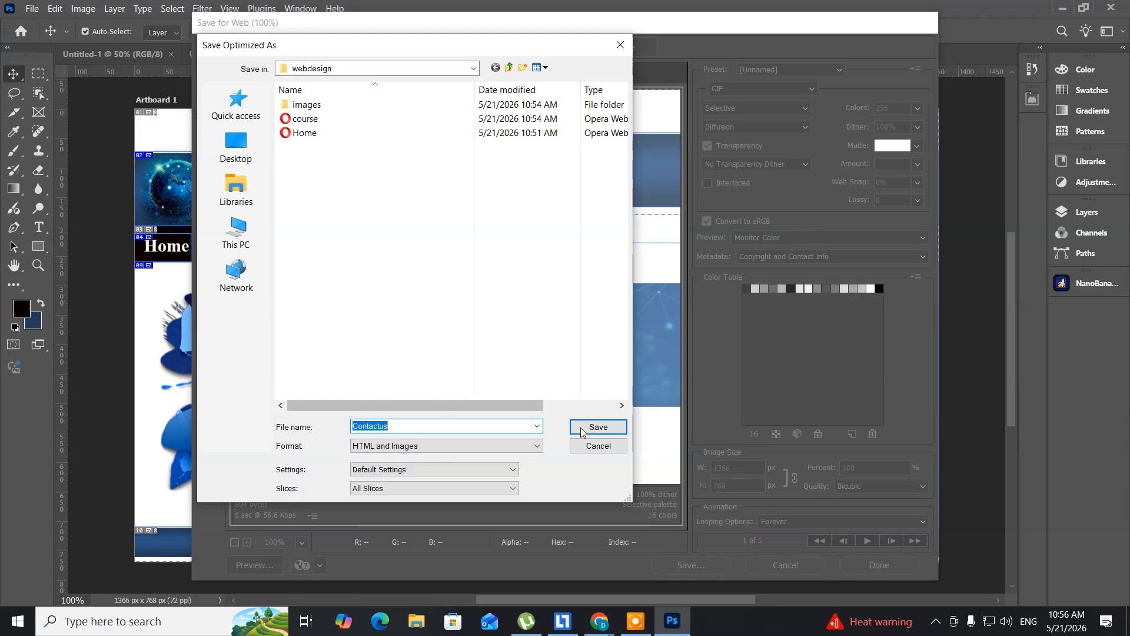
{"action": "left_click", "coordinate": [618, 430]}
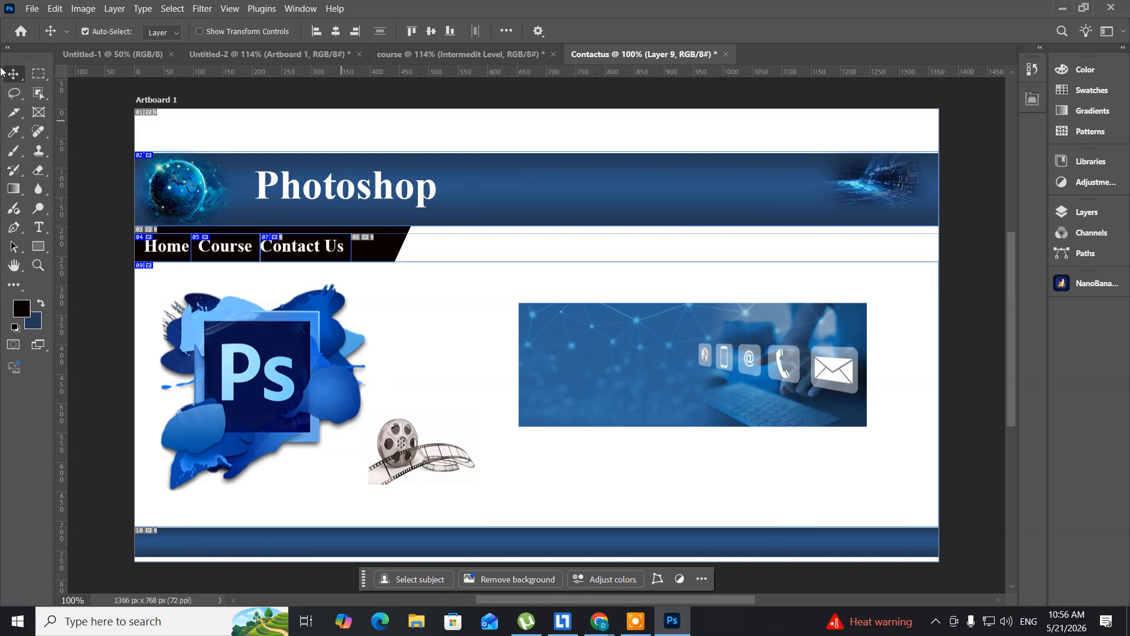
- Select the Home navigation slice in the Untitled-2 document with the Slice Select Tool
{"action": "left_click", "coordinate": [211, 56]}
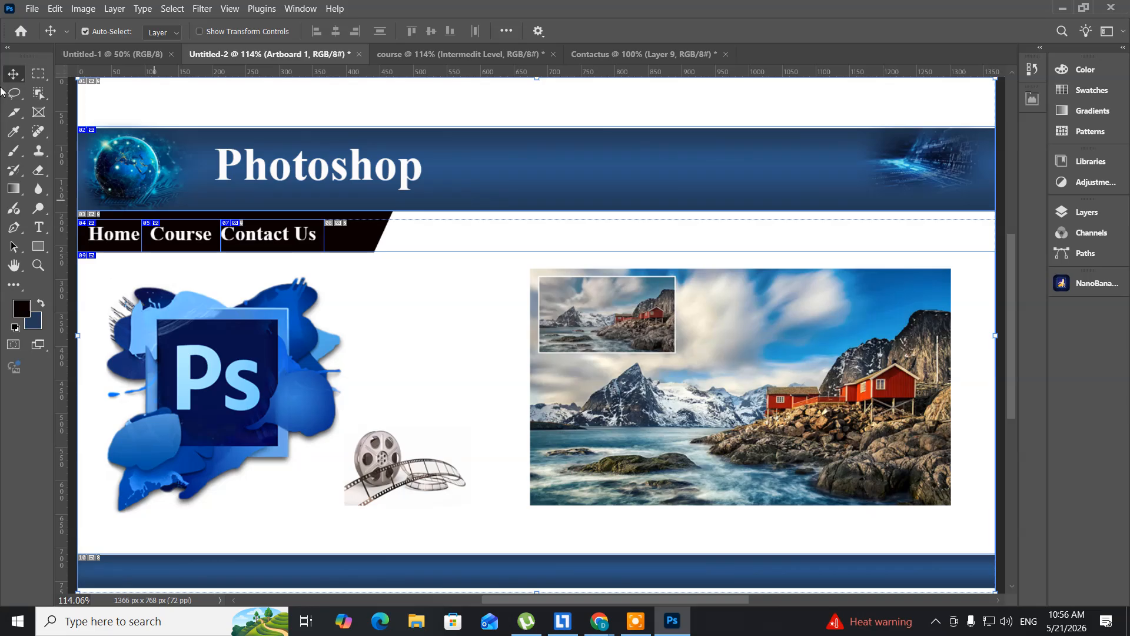
{"action": "left_click", "coordinate": [14, 113]}
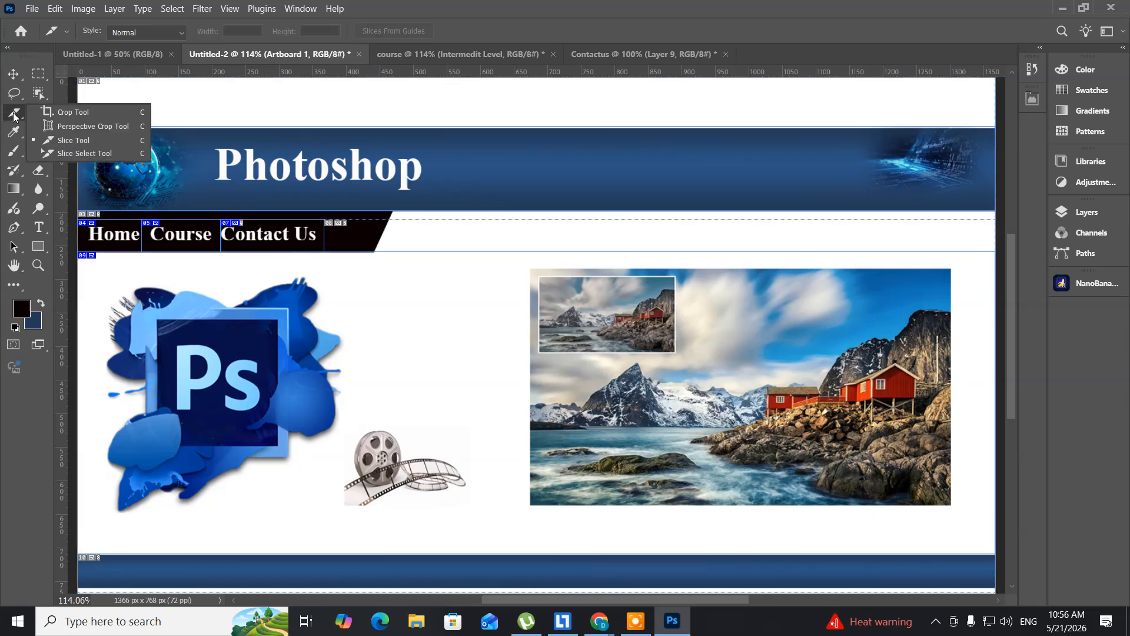
{"action": "left_click", "coordinate": [73, 153]}
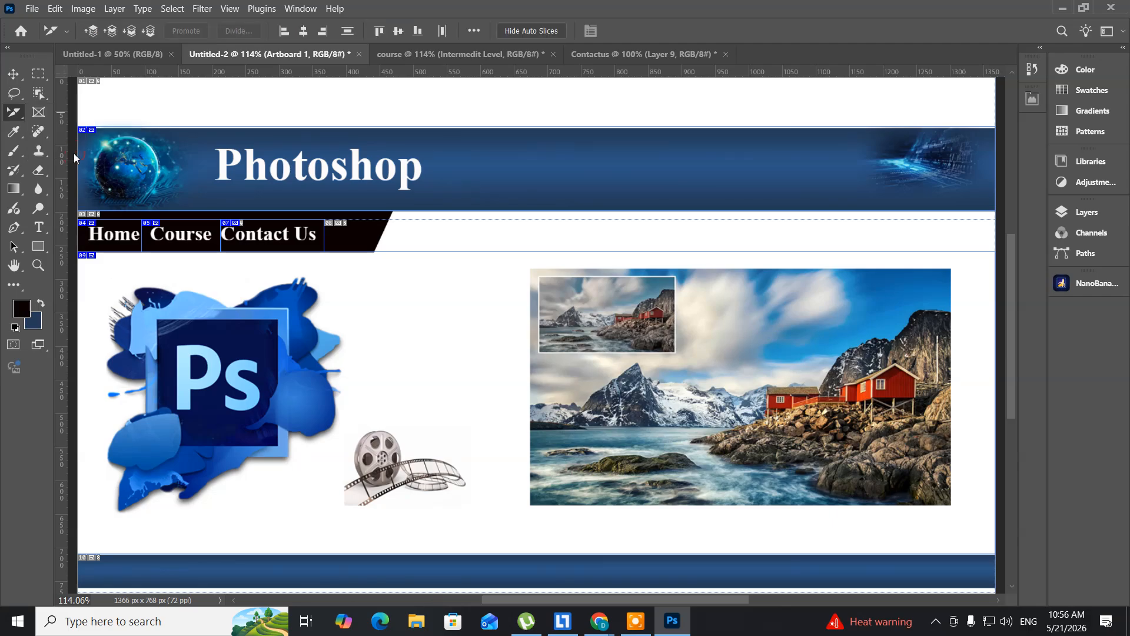
{"action": "left_click", "coordinate": [127, 238]}
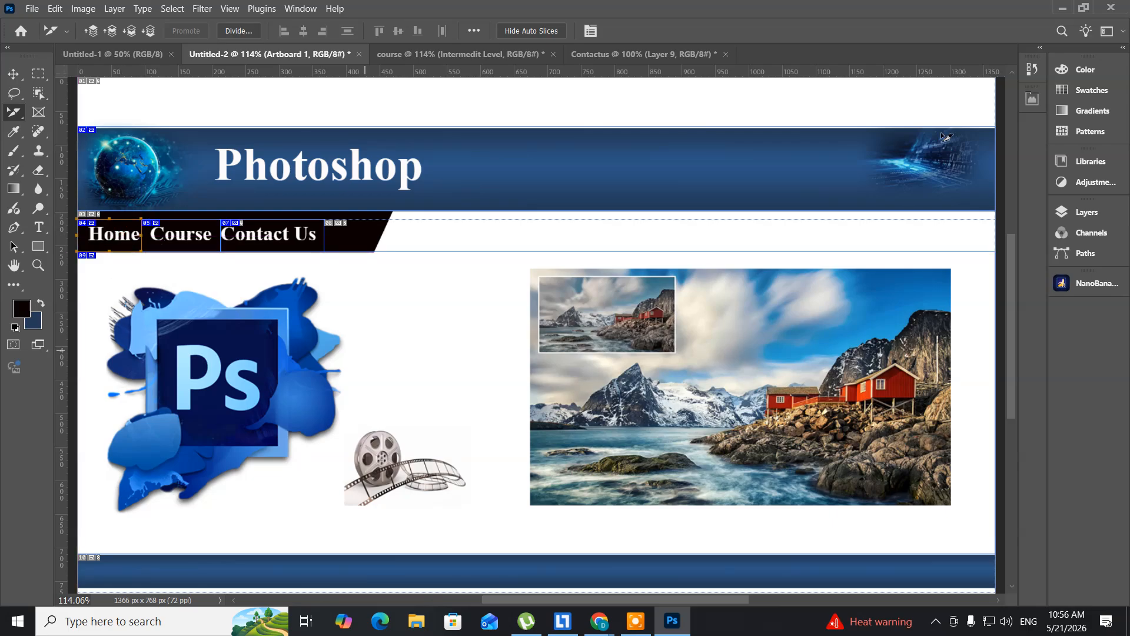
- Minimize Photoshop, close the contact image search tab in Chrome and return to the desktop
{"action": "left_click", "coordinate": [1064, 9]}
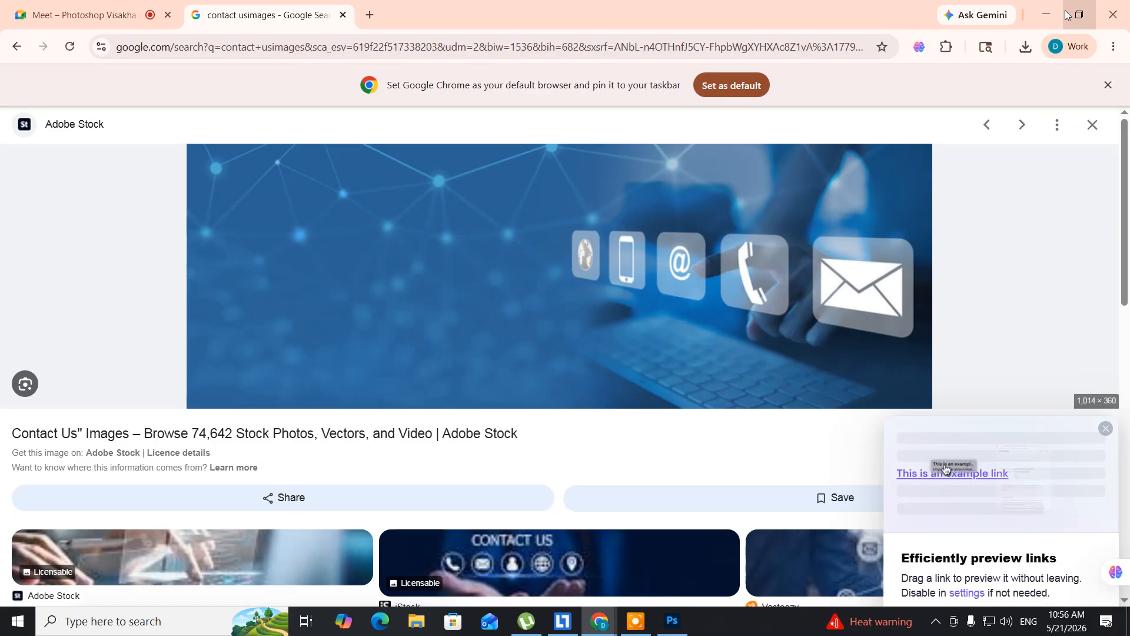
{"action": "left_click", "coordinate": [343, 16]}
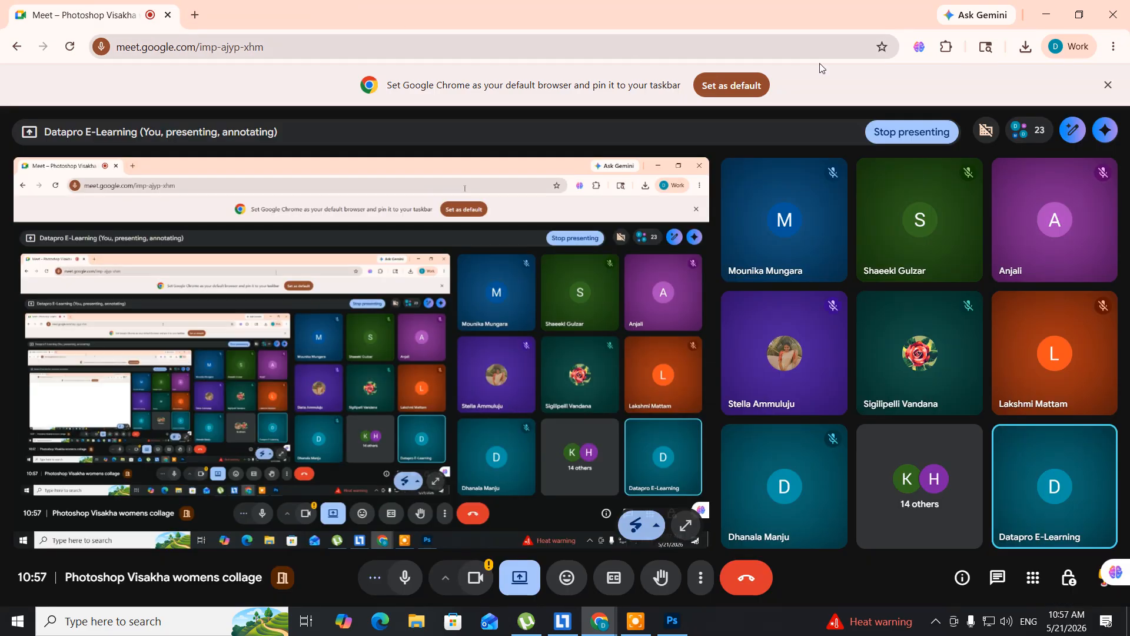
{"action": "left_click", "coordinate": [1046, 16]}
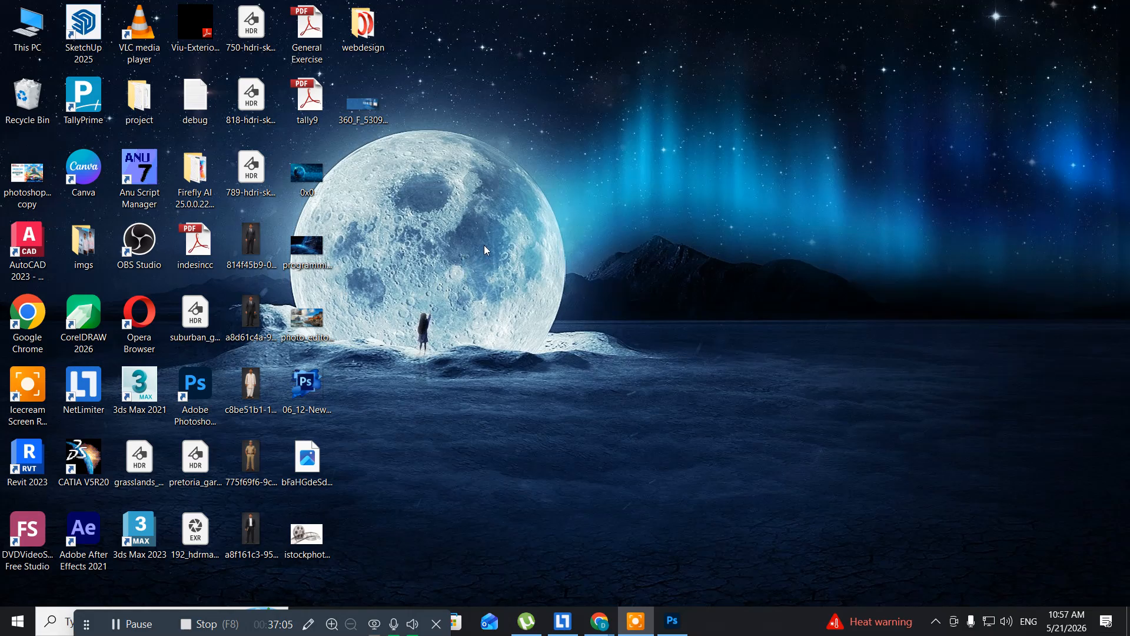
- Open the webdesign folder on the Desktop and open its Home page in Google Chrome
{"action": "double_click", "coordinate": [369, 49]}
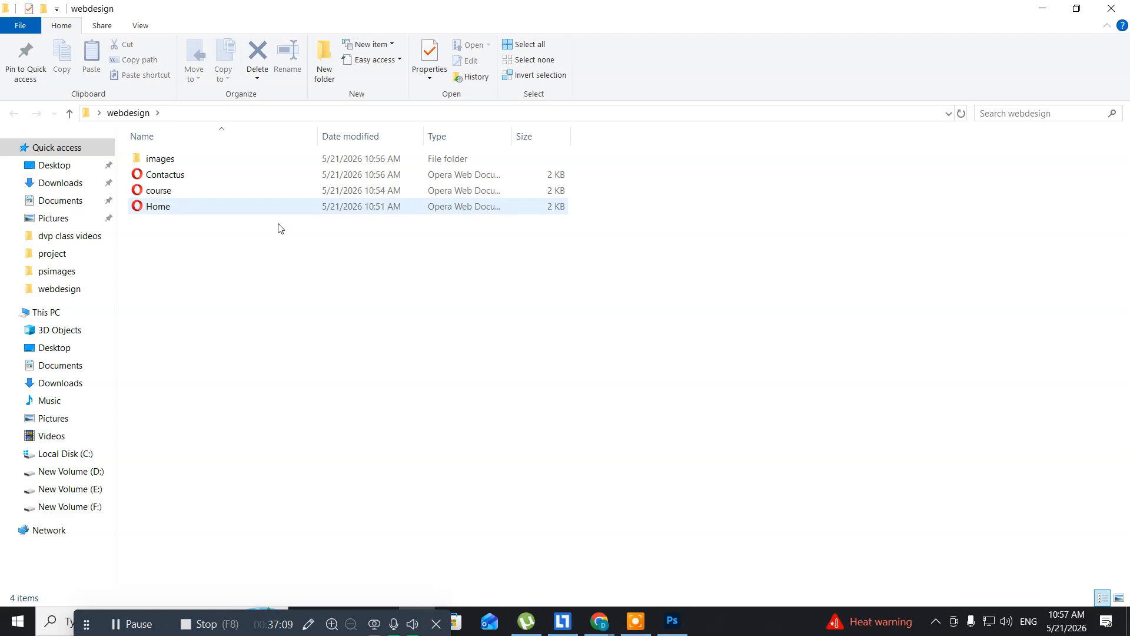
{"action": "left_click", "coordinate": [159, 213]}
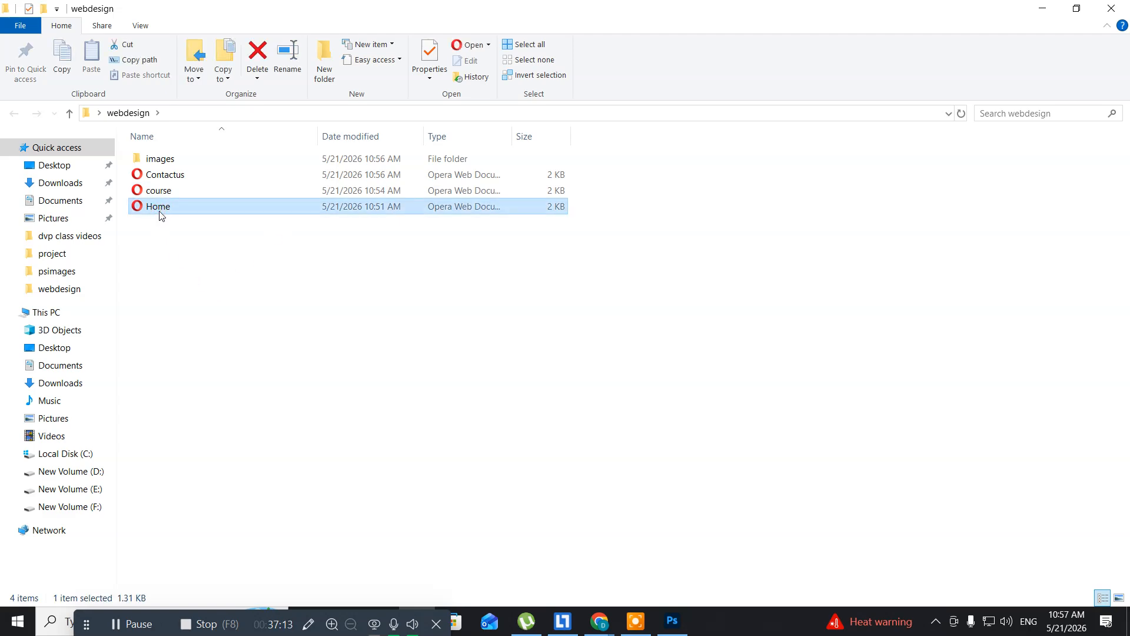
{"action": "right_click", "coordinate": [164, 207]}
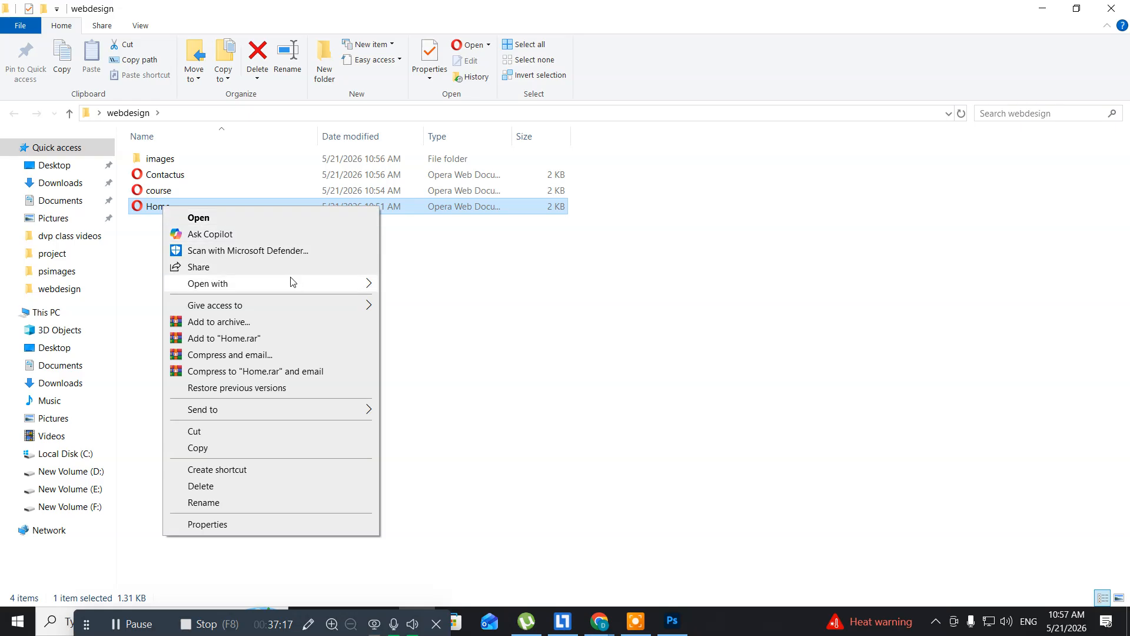
{"action": "mouse_move", "coordinate": [363, 285]}
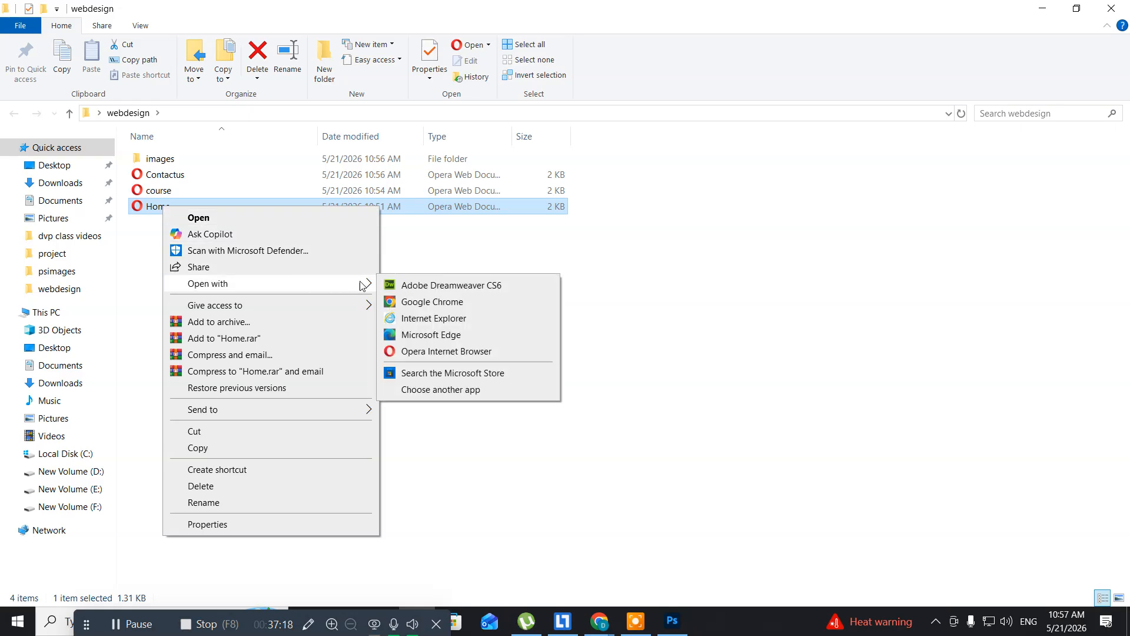
{"action": "left_click", "coordinate": [424, 303]}
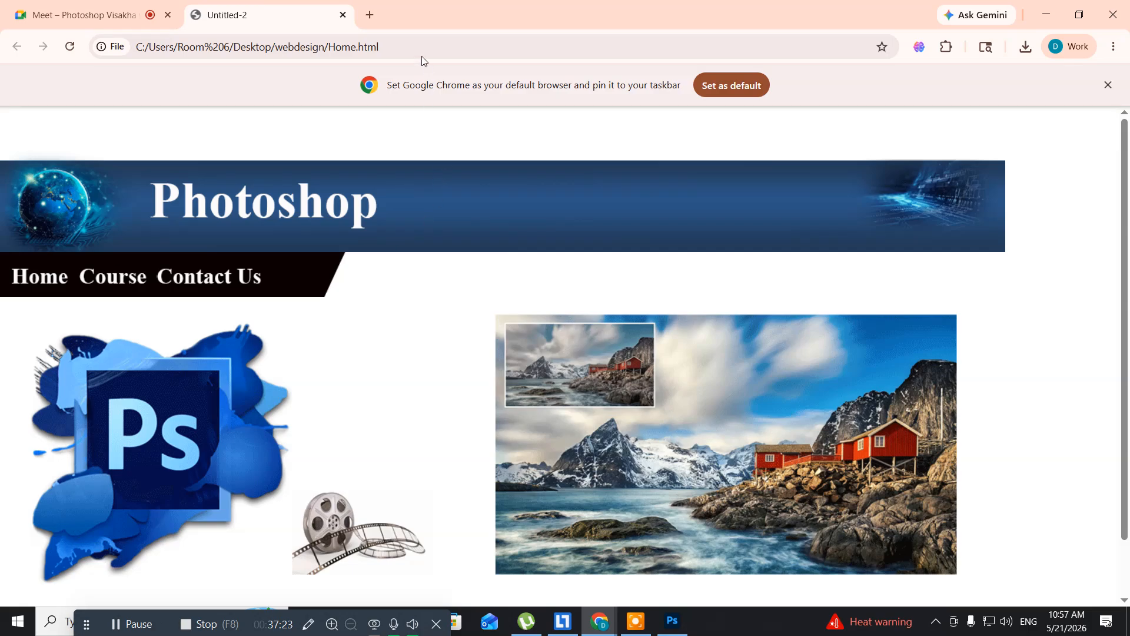
- Copy the Home.html page's full file address, then minimize Chrome and the webdesign folder window
{"action": "left_click", "coordinate": [409, 49]}
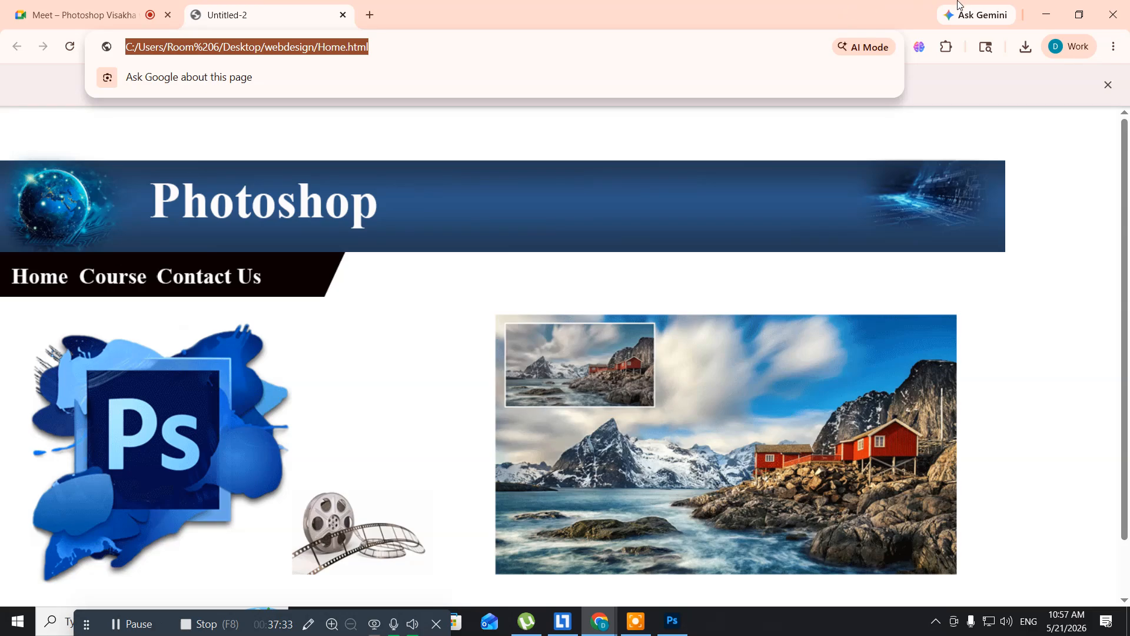
{"action": "left_click", "coordinate": [1046, 14]}
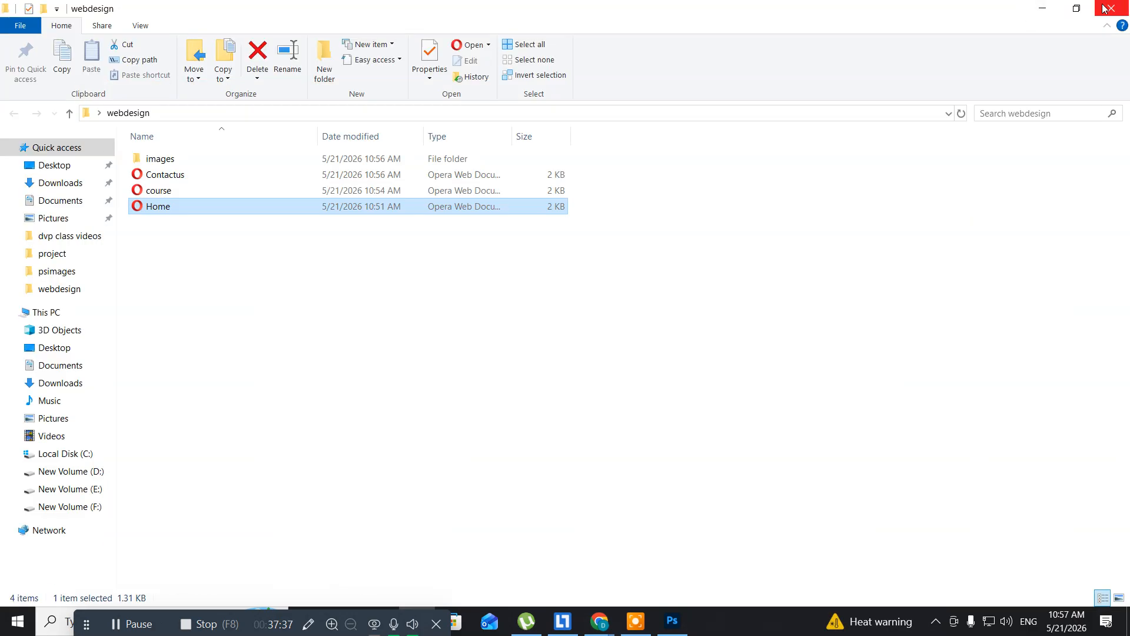
{"action": "left_click", "coordinate": [1047, 9]}
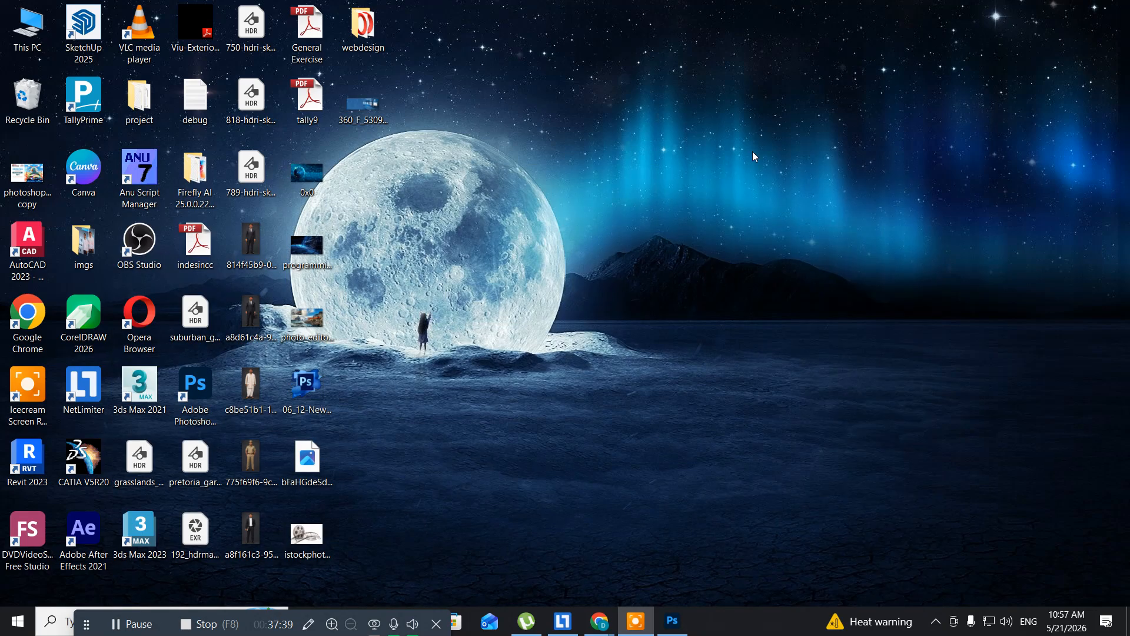
- Switch to Photoshop and set the URL of the Home slice in the Untitled-2 document to the copied webdesign/Home.html address
{"action": "left_click", "coordinate": [672, 621]}
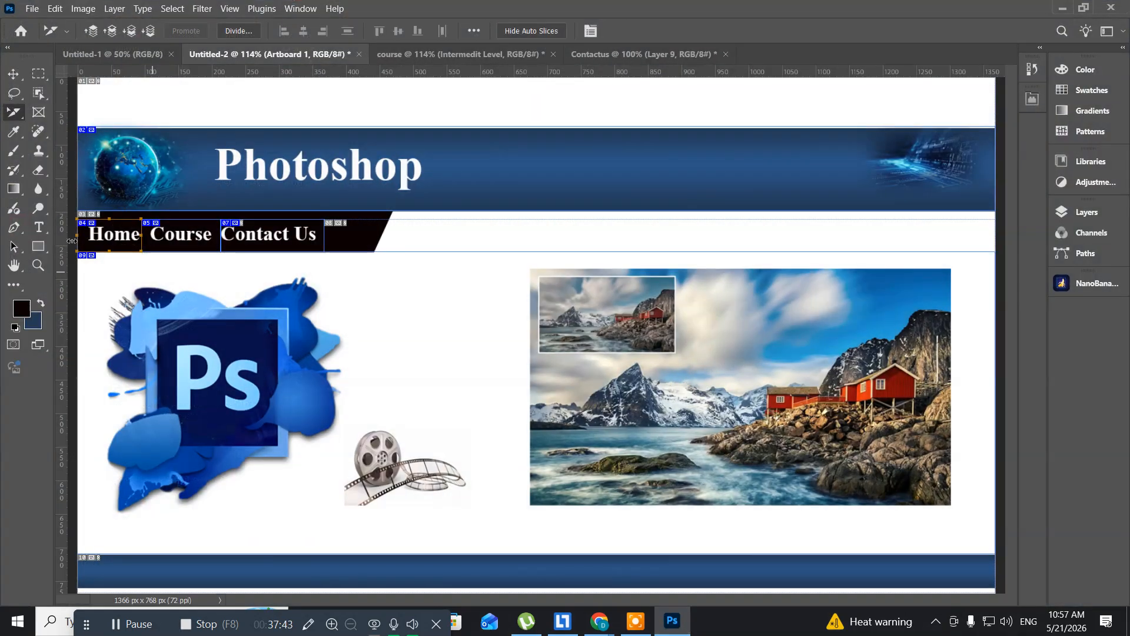
{"action": "right_click", "coordinate": [112, 240]}
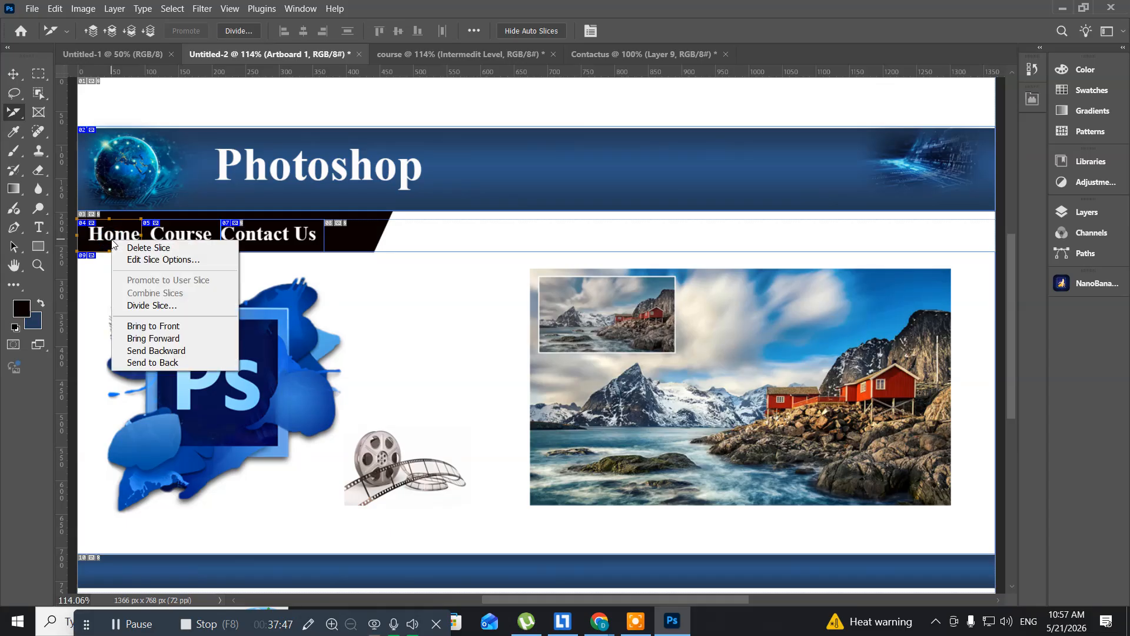
{"action": "left_click", "coordinate": [135, 259]}
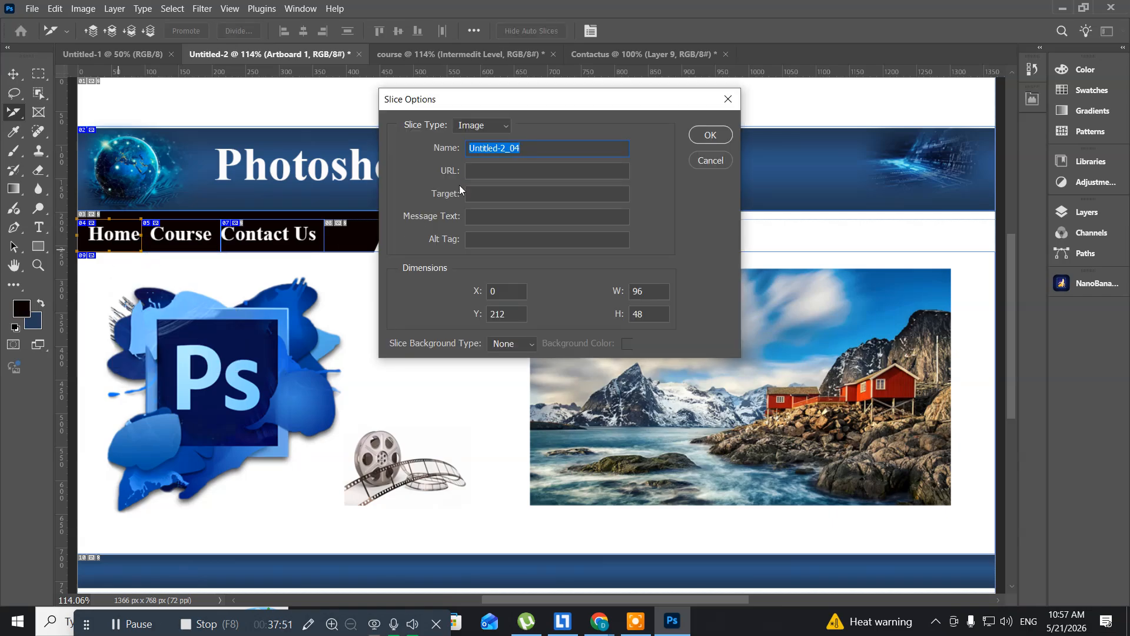
{"action": "left_click", "coordinate": [478, 172]}
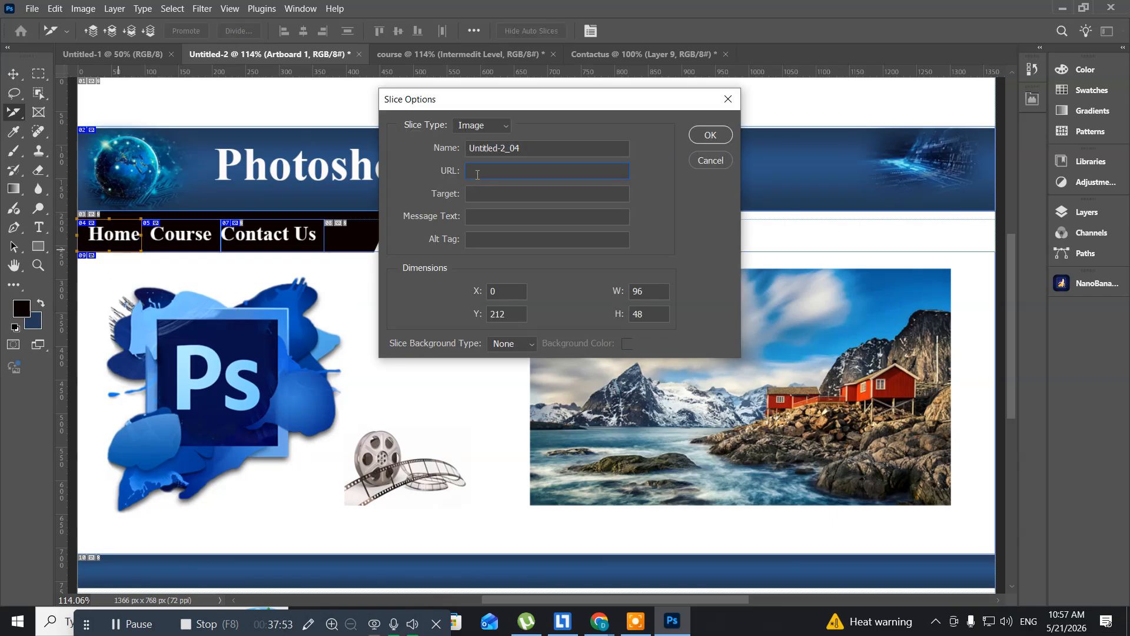
{"action": "key", "text": "ctrl+v"}
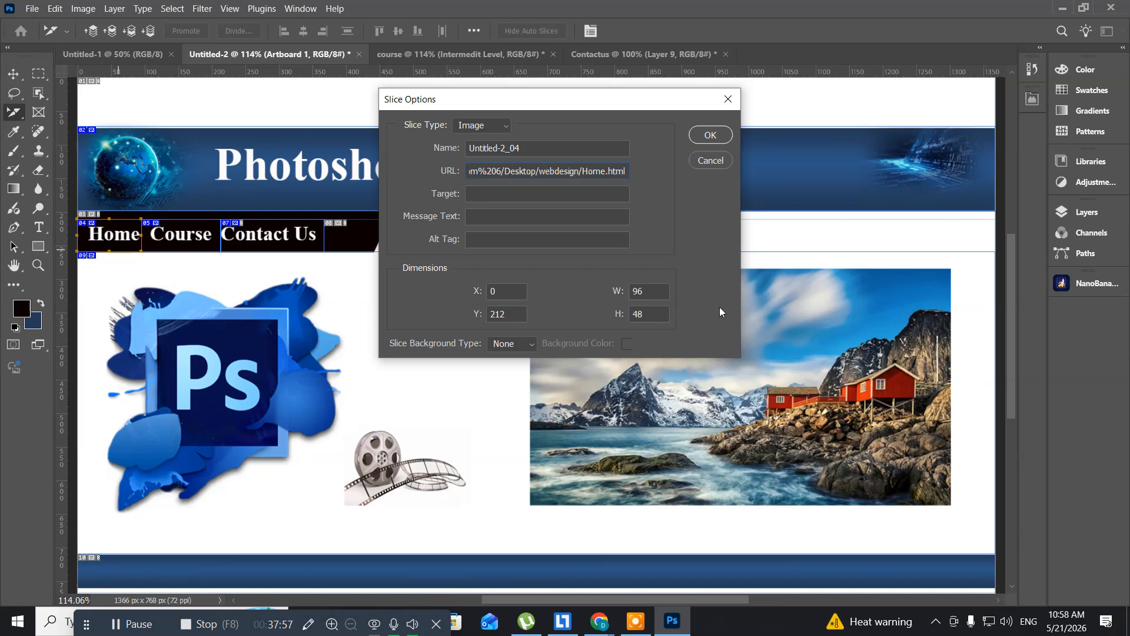
{"action": "left_click", "coordinate": [701, 135]}
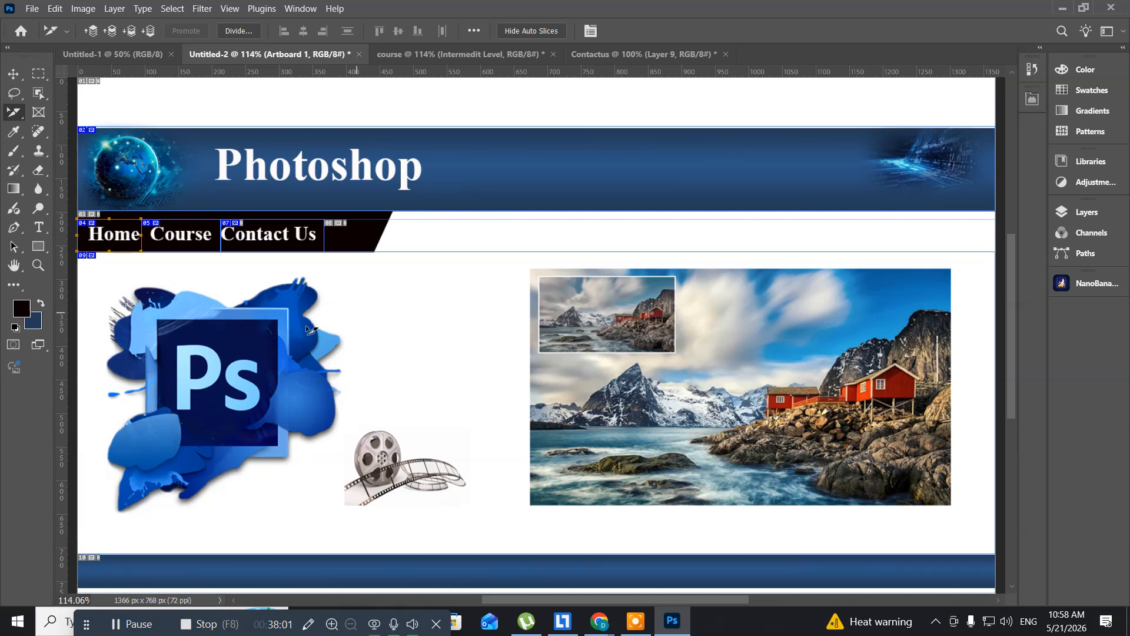
- In the course document, set the Home navigation slice's URL to the copied webdesign/Home.html address
{"action": "left_click", "coordinate": [401, 54]}
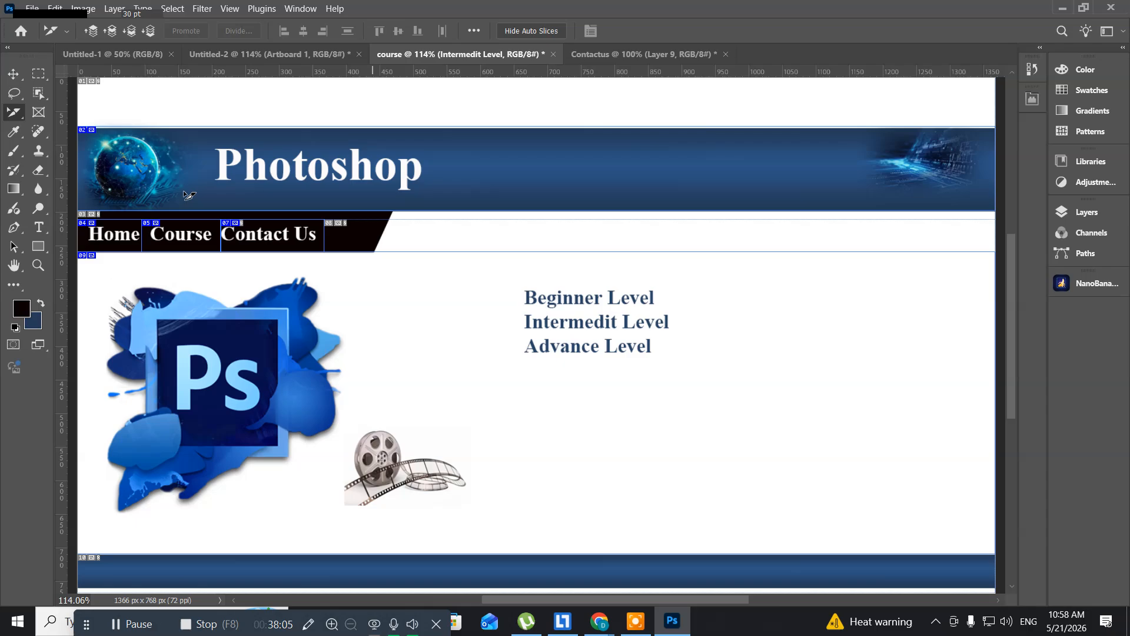
{"action": "right_click", "coordinate": [125, 238]}
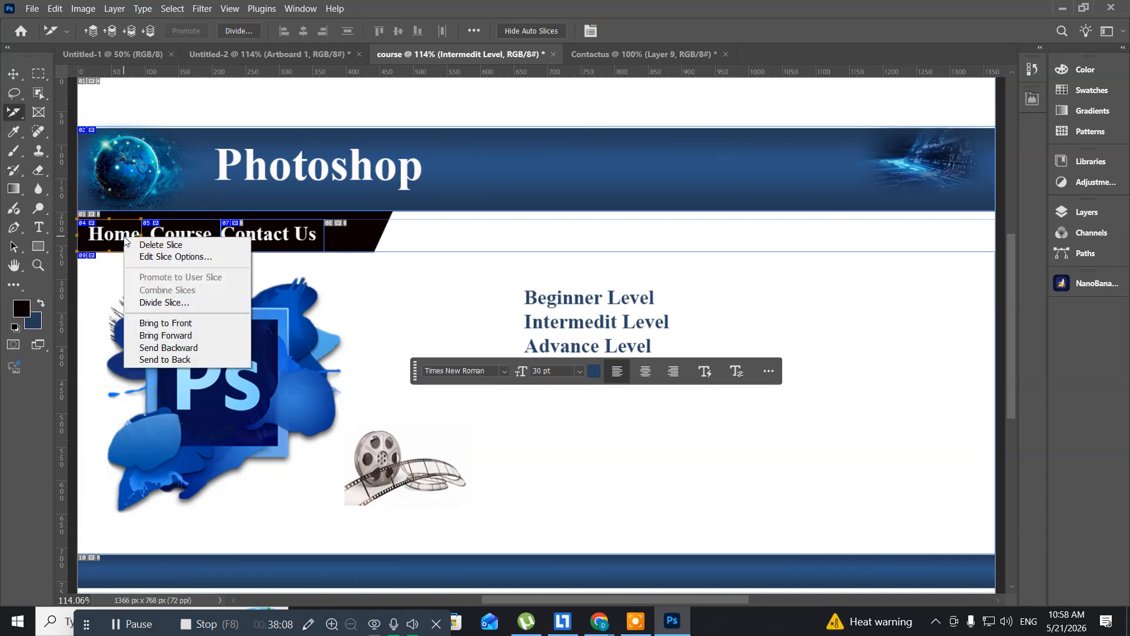
{"action": "left_click", "coordinate": [151, 257]}
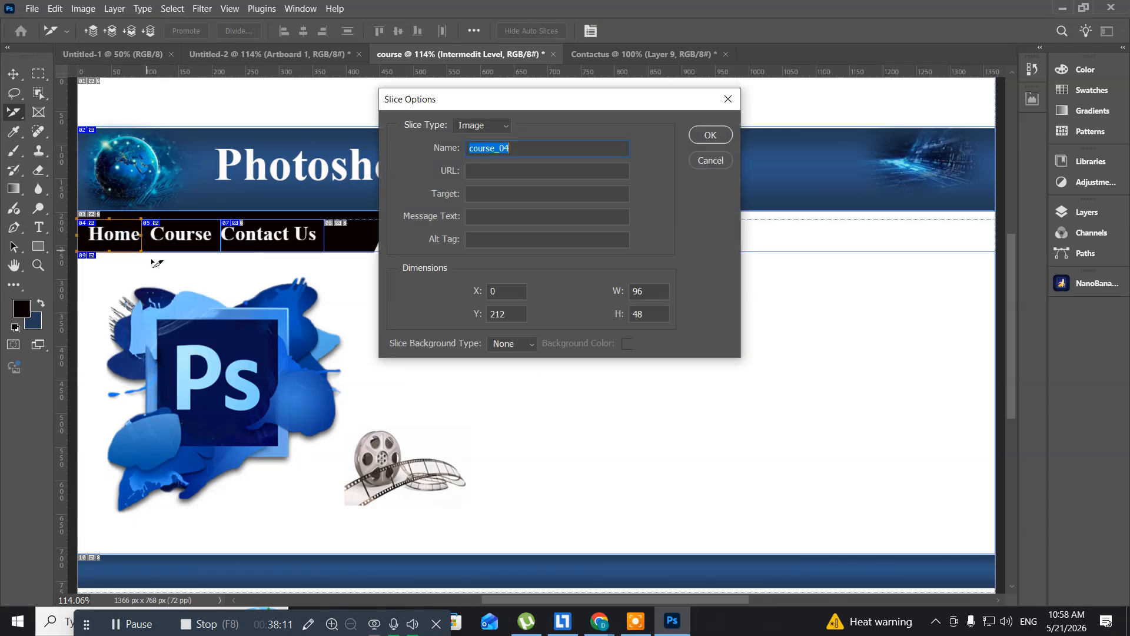
{"action": "left_click", "coordinate": [484, 172]}
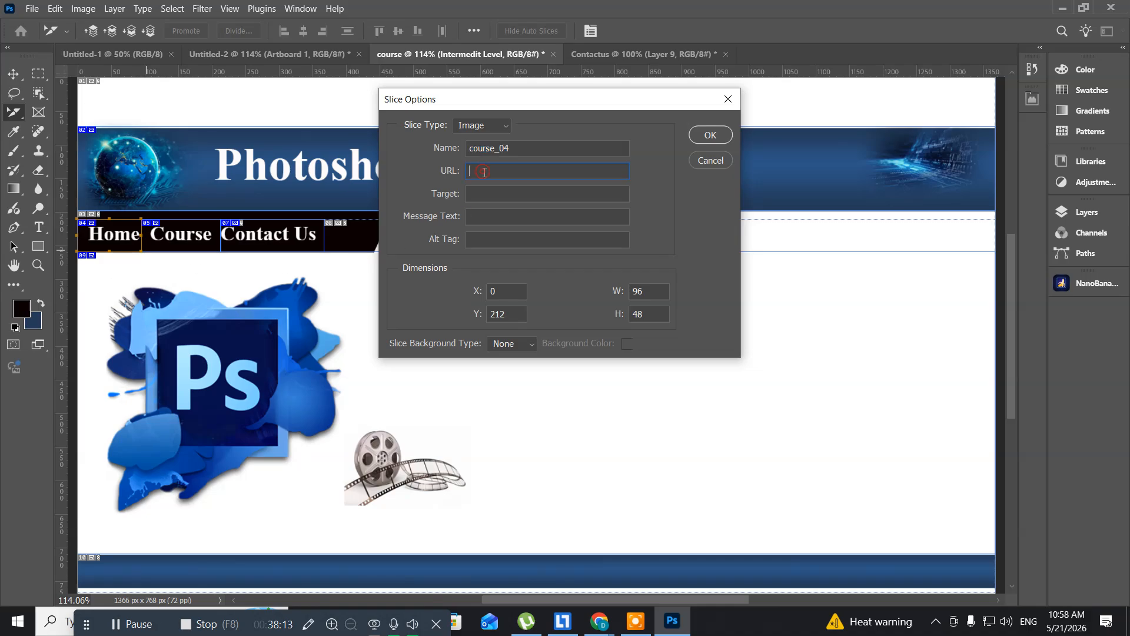
{"action": "key", "text": "ctrl+v"}
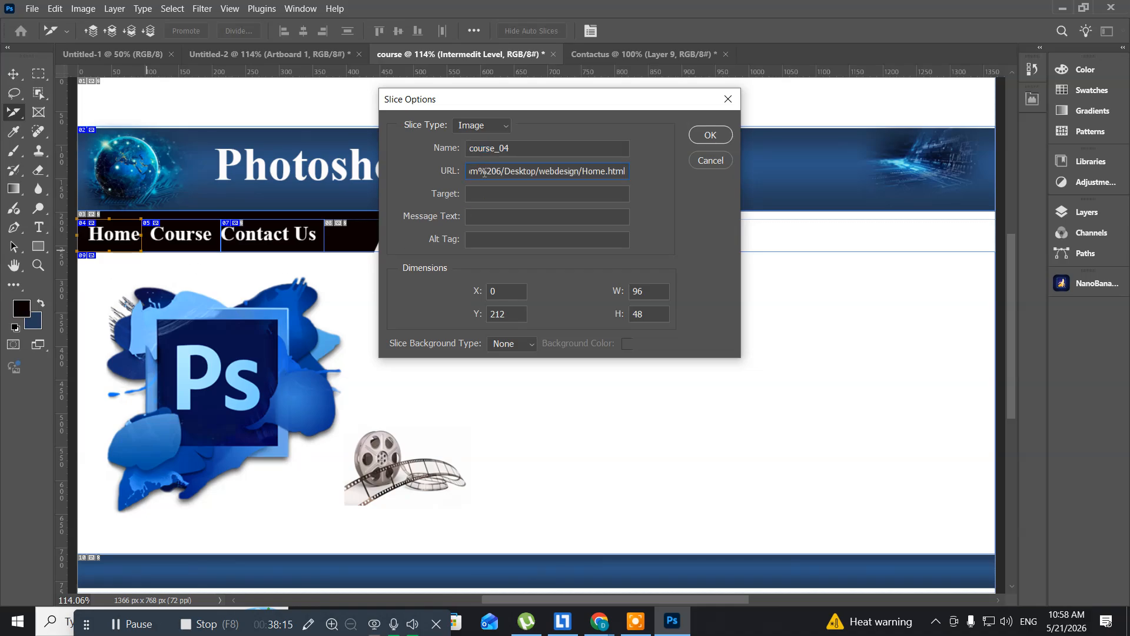
{"action": "type", "text": "l"}
{"action": "left_click", "coordinate": [710, 135]}
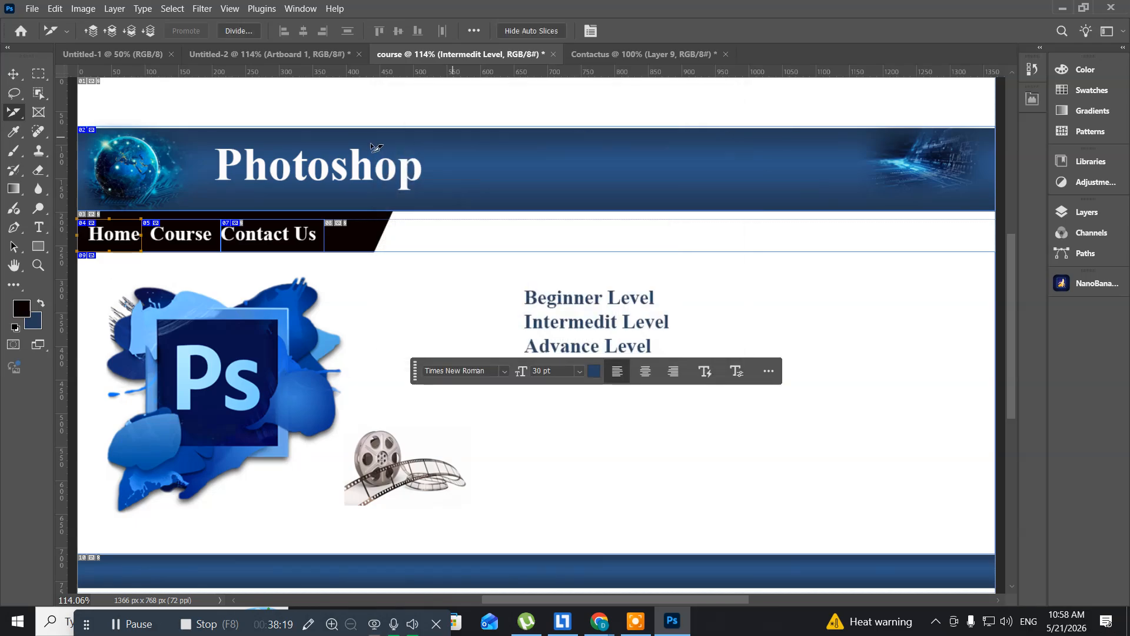
- In the Contactus document, set the Home navigation slice's URL to the copied webdesign/Home.html address
{"action": "left_click", "coordinate": [610, 53]}
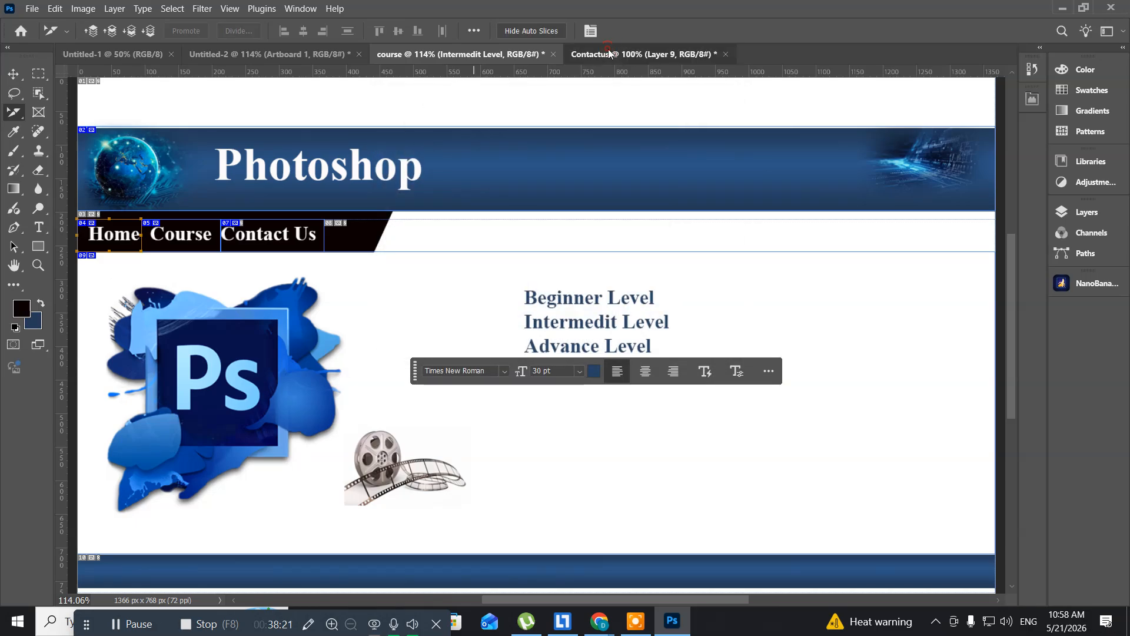
{"action": "left_click", "coordinate": [169, 248]}
{"action": "right_click", "coordinate": [169, 249]}
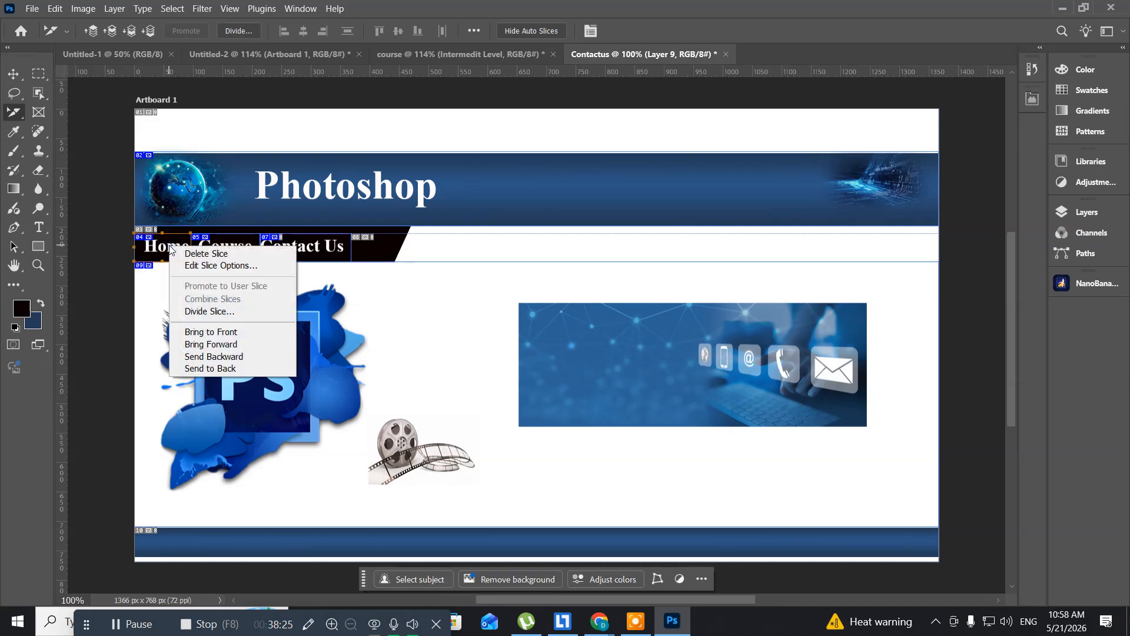
{"action": "left_click", "coordinate": [192, 265]}
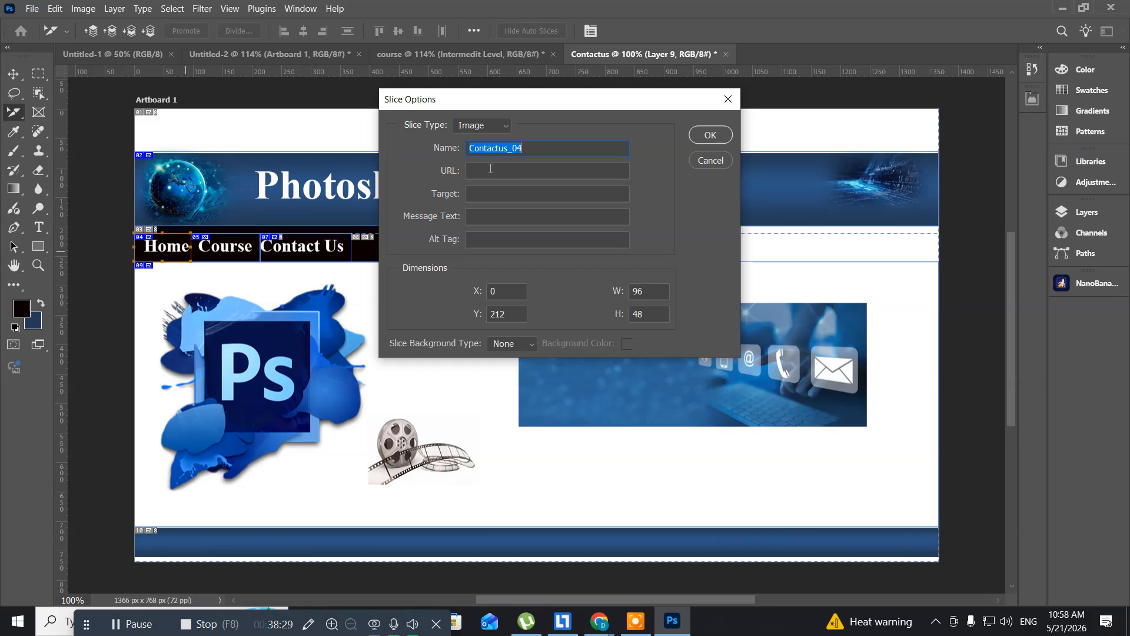
{"action": "left_click", "coordinate": [491, 170]}
{"action": "key", "text": "ctrl+v"}
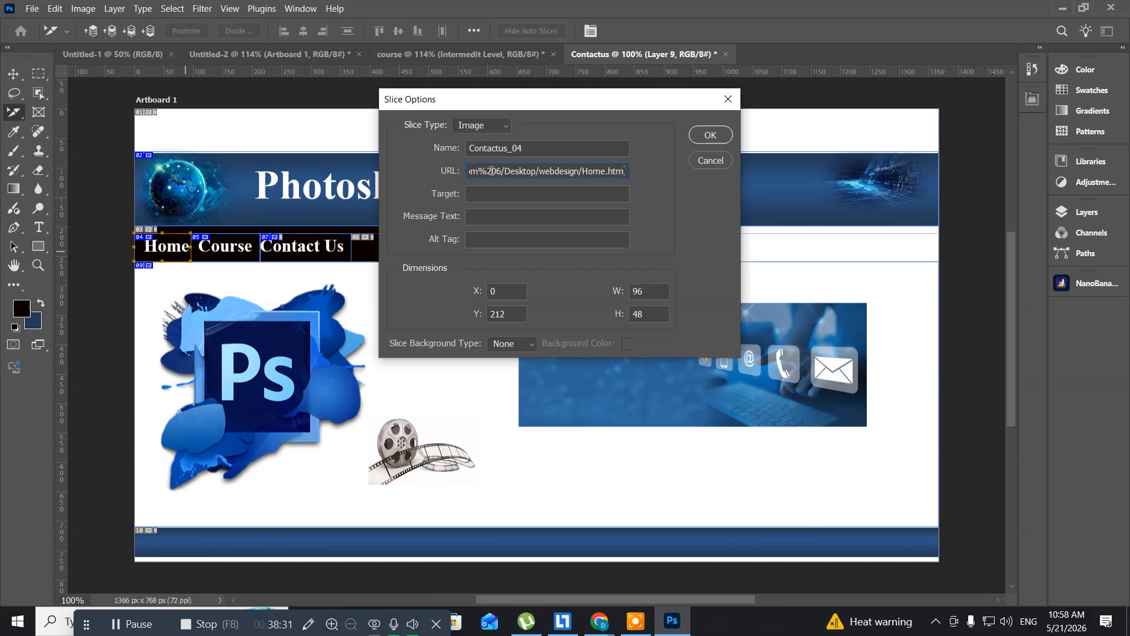
{"action": "left_click", "coordinate": [710, 136]}
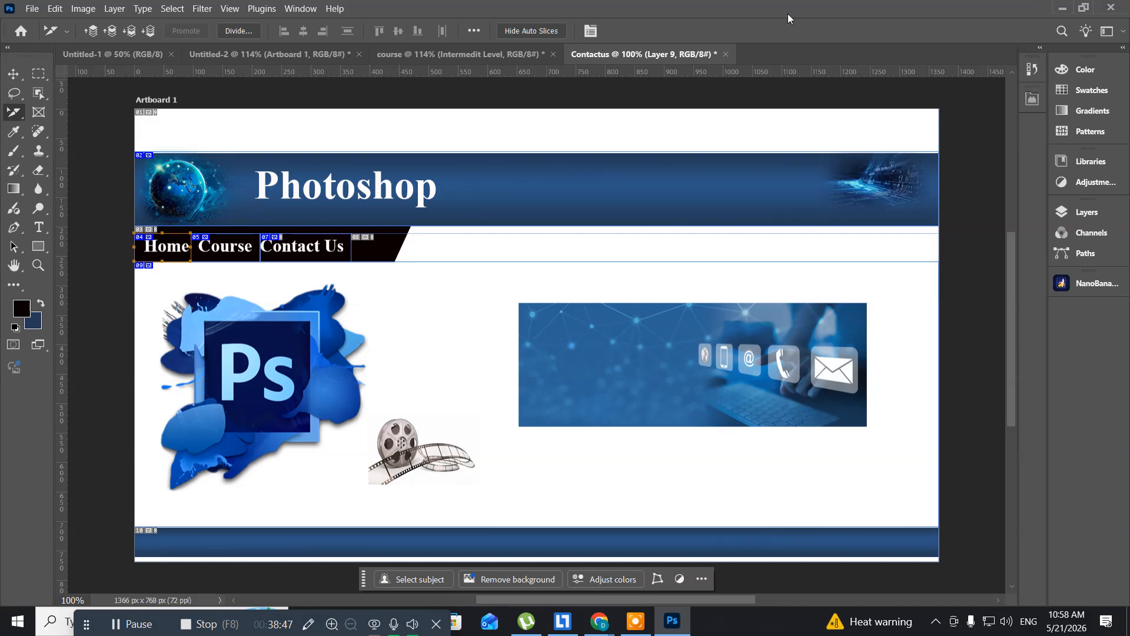
- Switch to the webdesign folder window and open the course page in Google Chrome
{"action": "key", "text": "alt+Tab"}
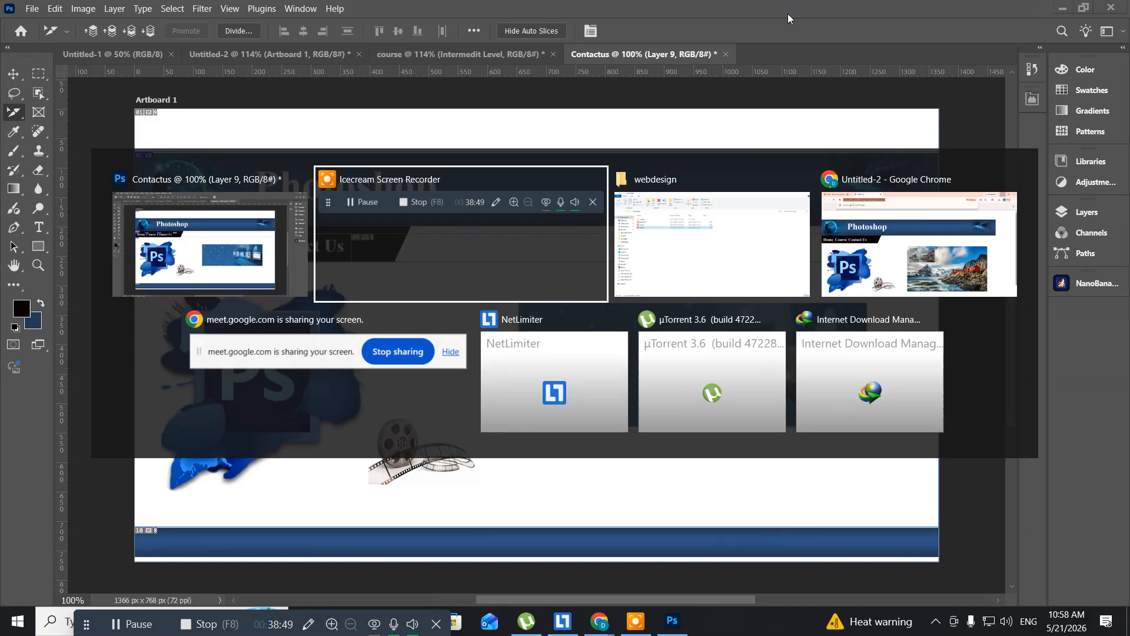
{"action": "key", "text": "alt+Tab"}
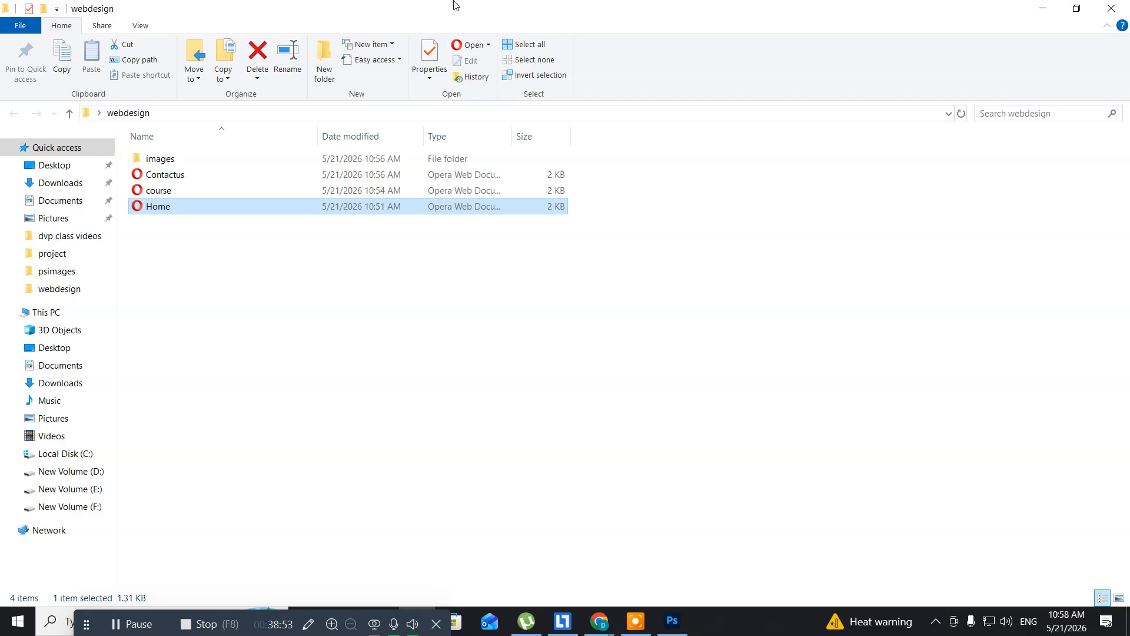
{"action": "left_click", "coordinate": [171, 195]}
{"action": "right_click", "coordinate": [171, 195]}
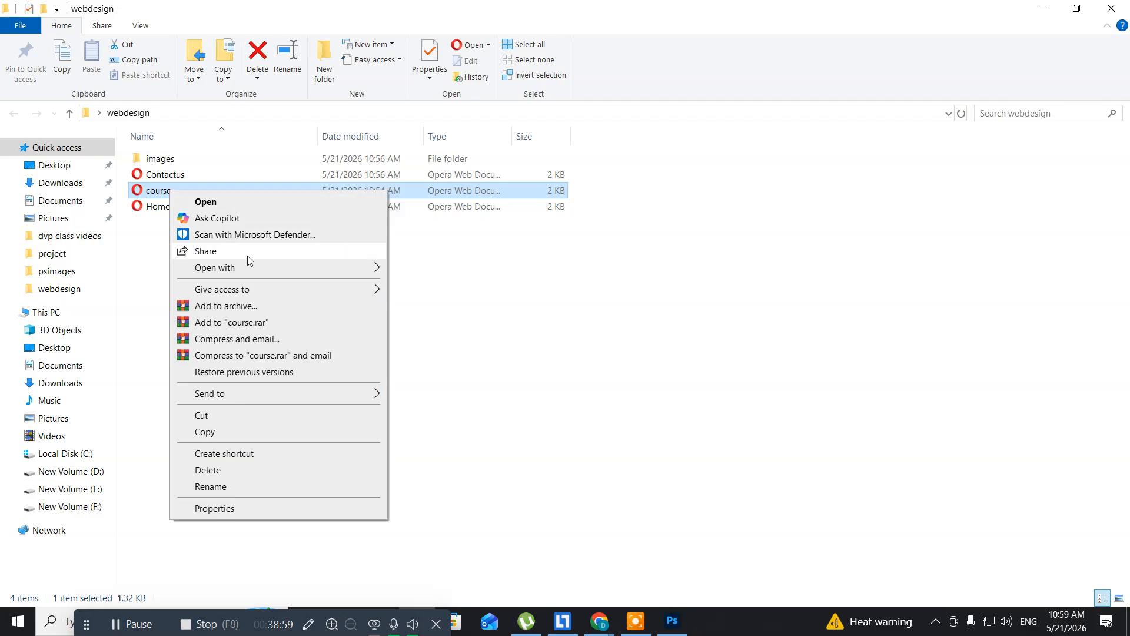
{"action": "mouse_move", "coordinate": [357, 269]}
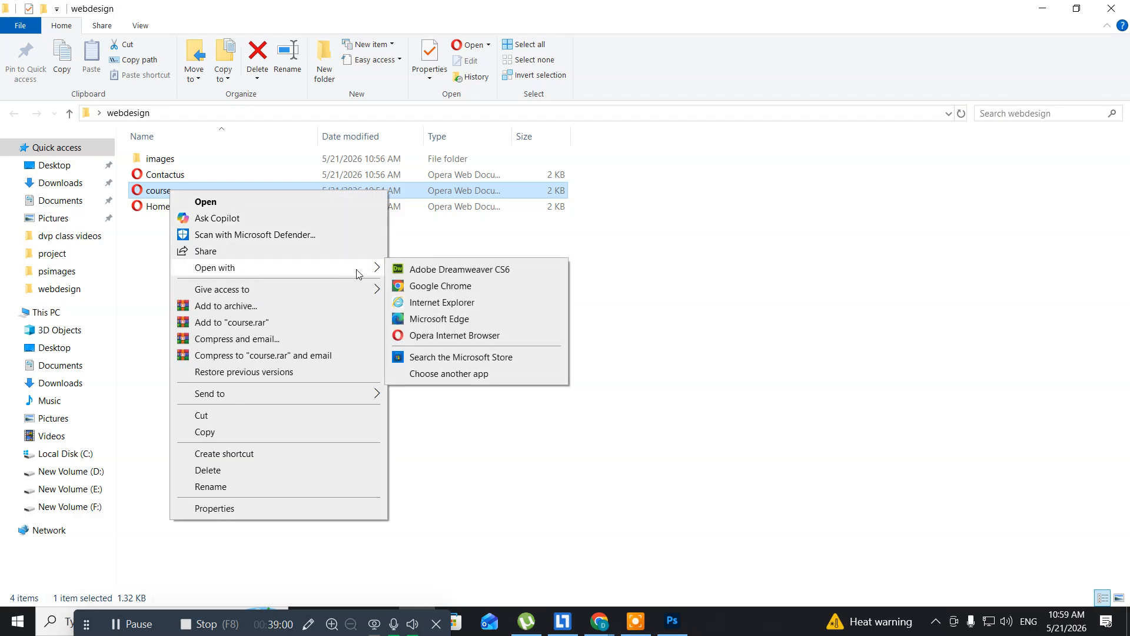
{"action": "left_click", "coordinate": [423, 288]}
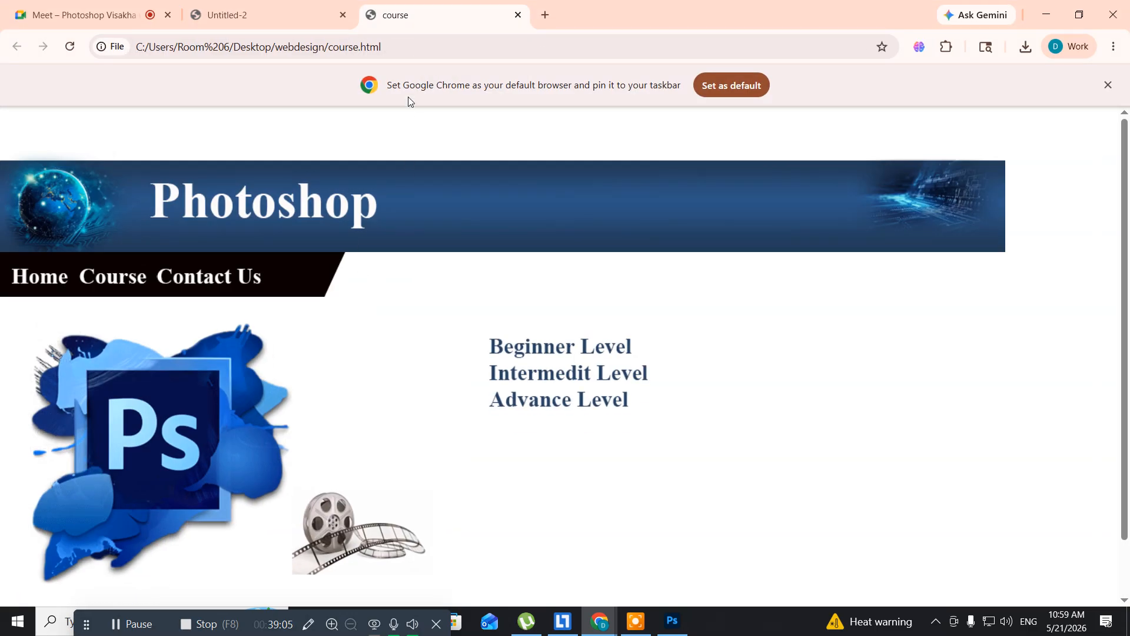
- Copy the course.html page's full file address, then close both website preview tabs and minimize Chrome
{"action": "left_click", "coordinate": [390, 47]}
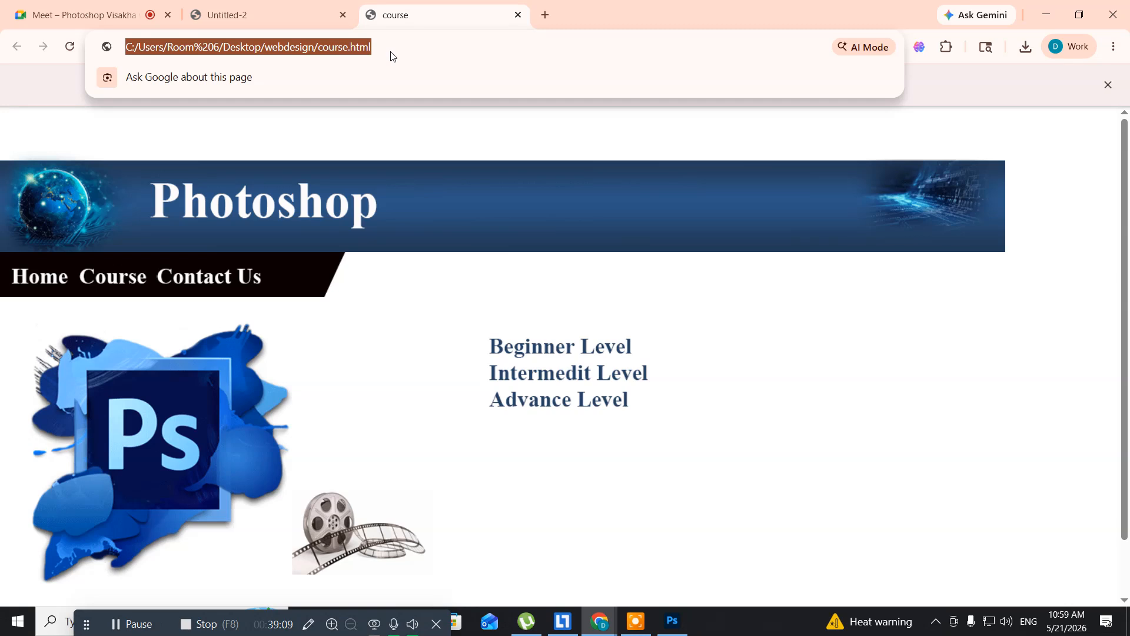
{"action": "left_click", "coordinate": [518, 16]}
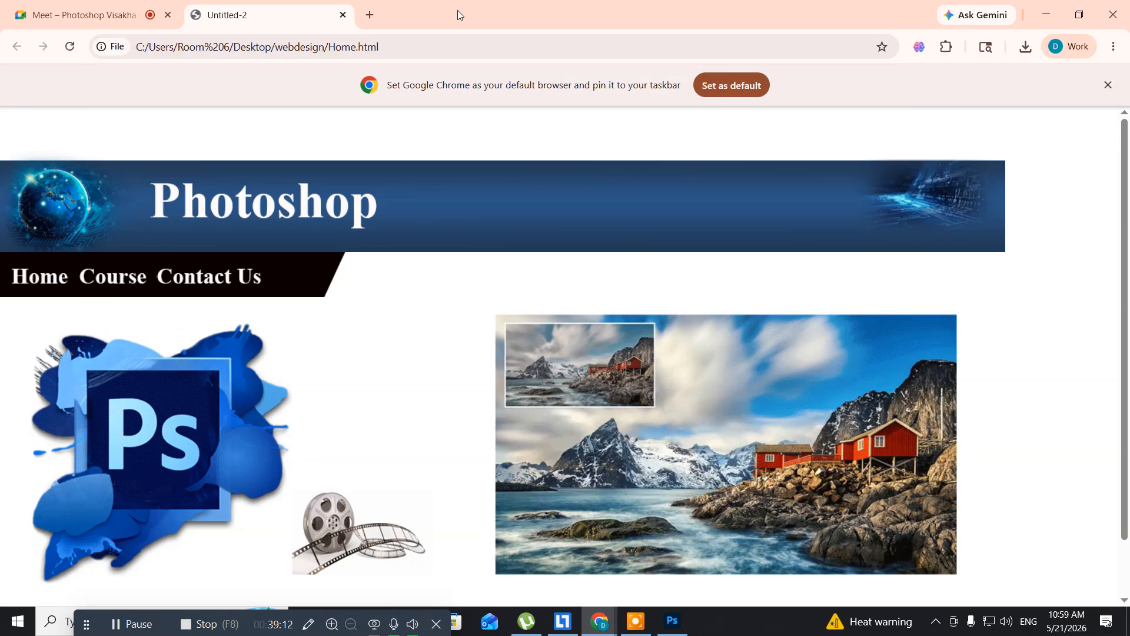
{"action": "left_click", "coordinate": [343, 16]}
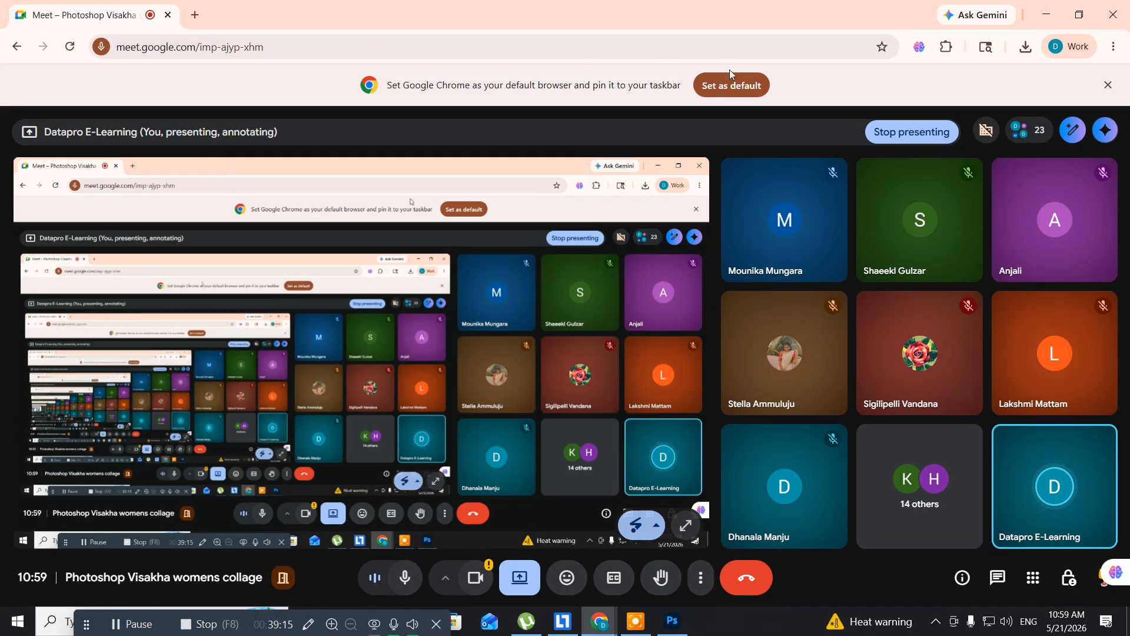
{"action": "left_click", "coordinate": [1039, 12]}
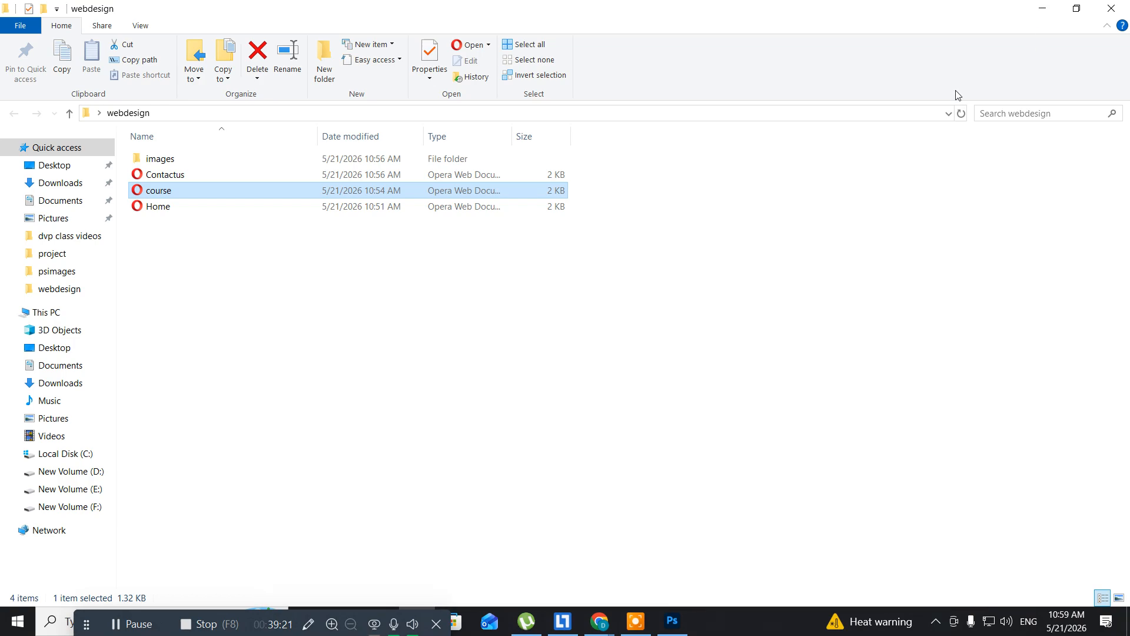
- Switch to Photoshop and set the URL of the Course slice in the Contactus document to the copied webdesign/course.html address
{"action": "left_click", "coordinate": [673, 622]}
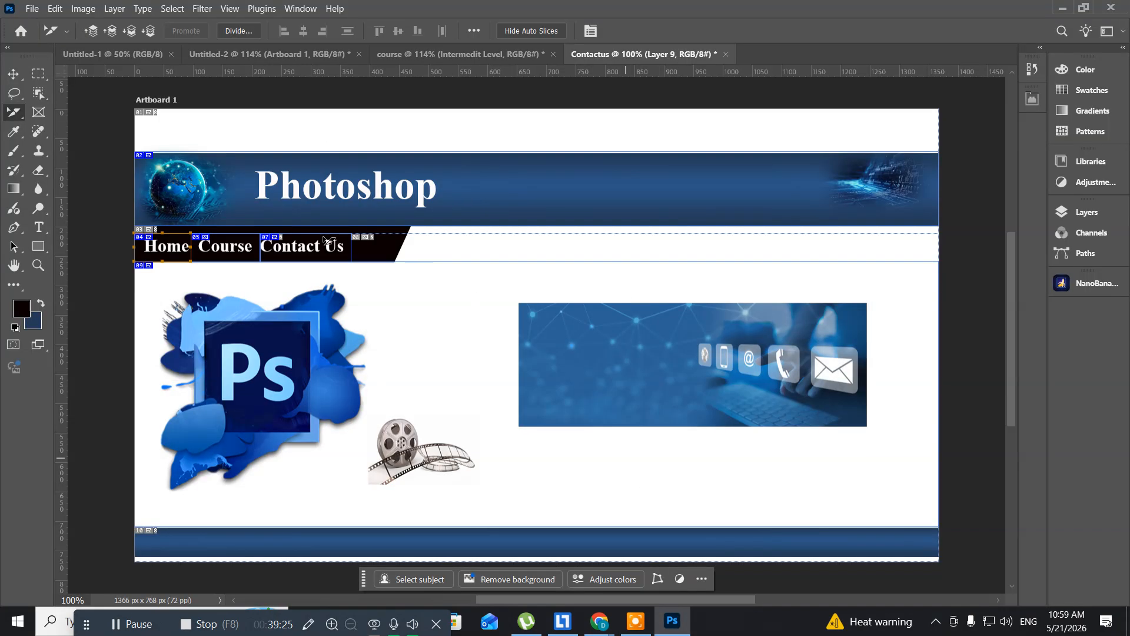
{"action": "left_click", "coordinate": [228, 254]}
{"action": "right_click", "coordinate": [227, 255]}
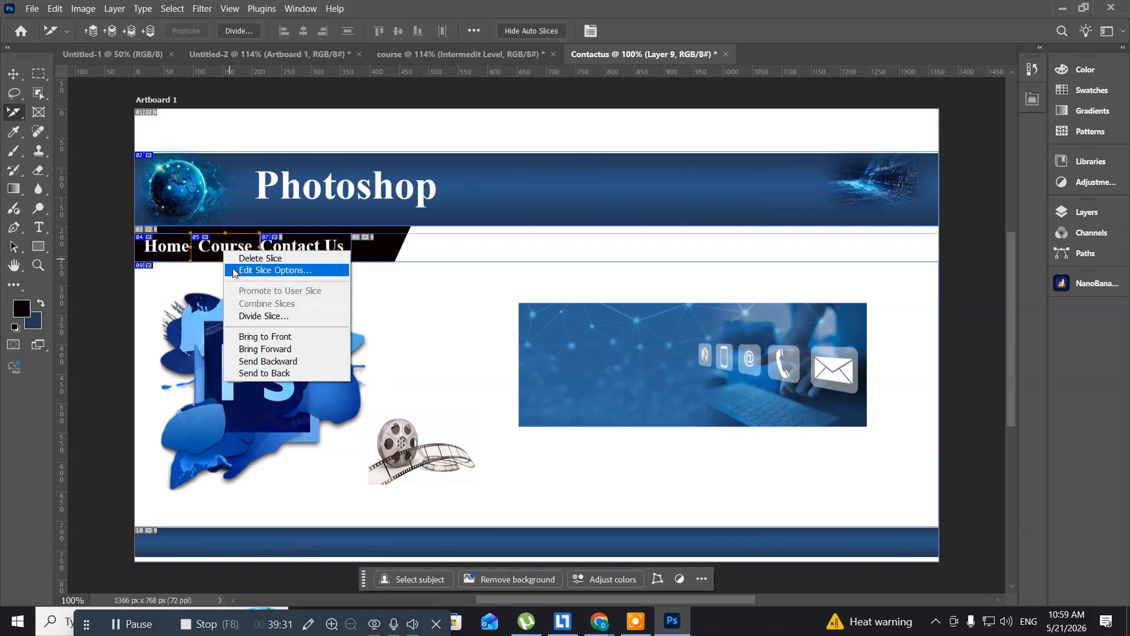
{"action": "left_click", "coordinate": [275, 270]}
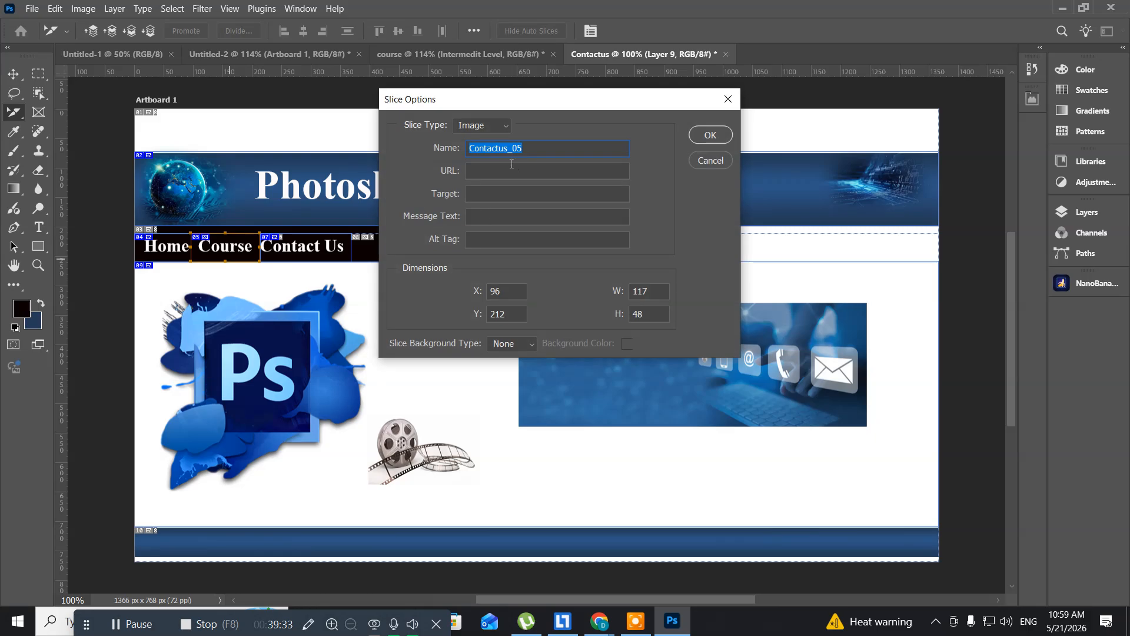
{"action": "left_click", "coordinate": [498, 173]}
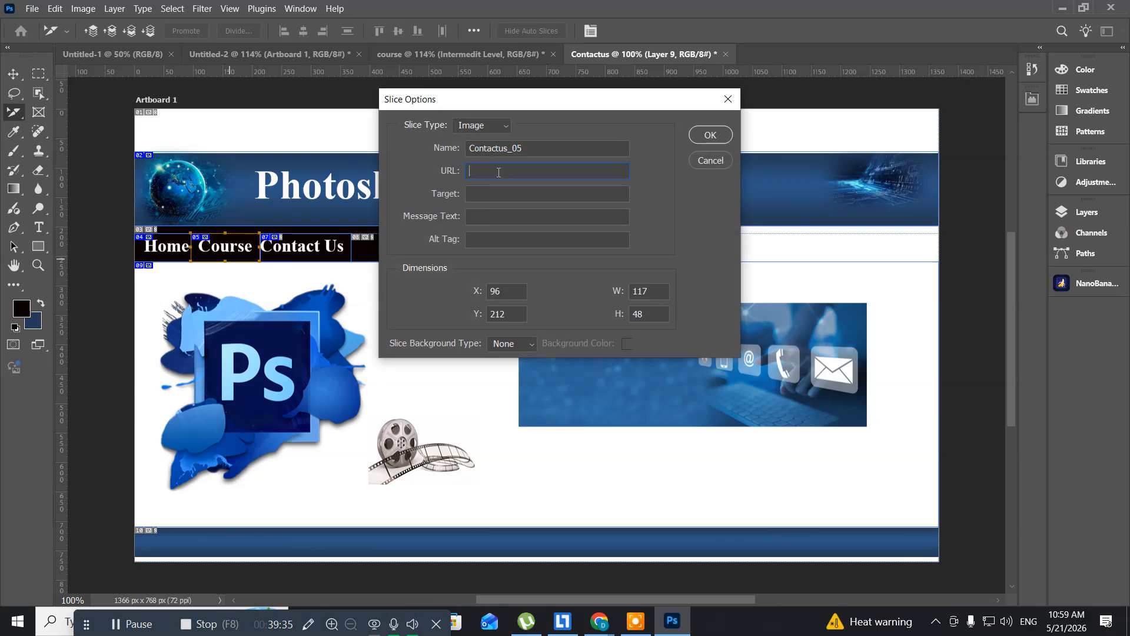
{"action": "key", "text": "ctrl+v"}
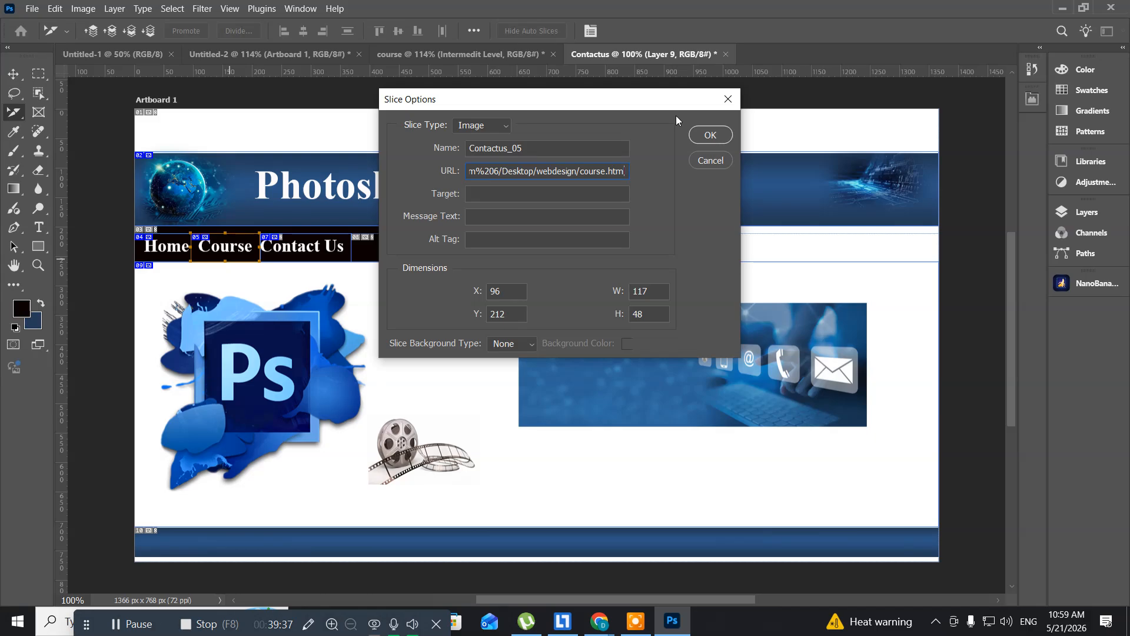
{"action": "left_click", "coordinate": [711, 136]}
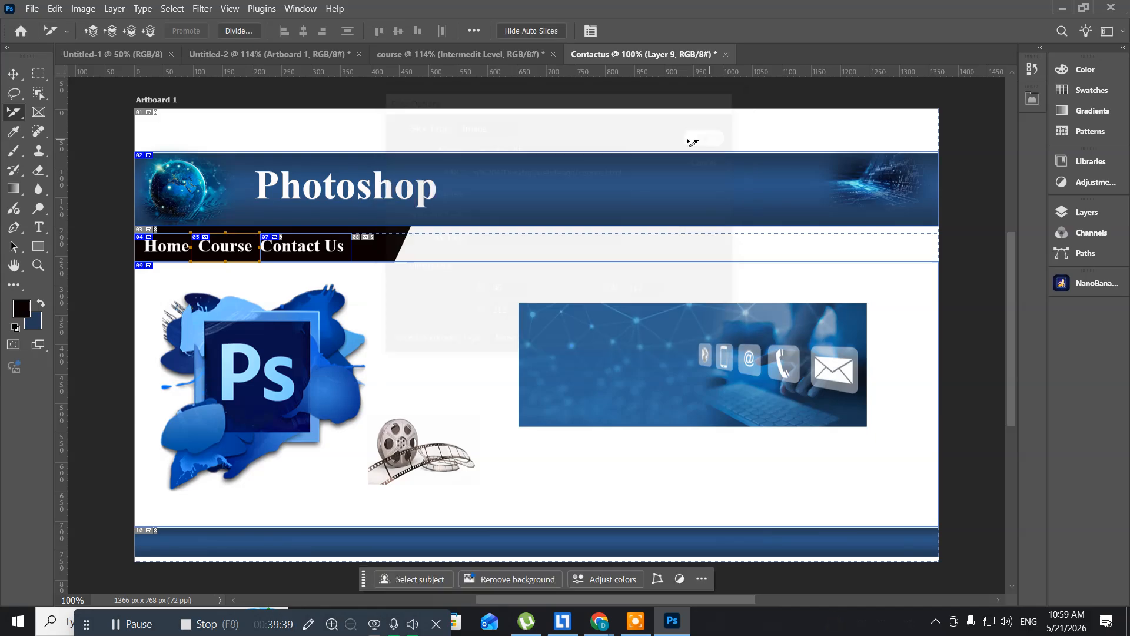
- In the course document, set the Course navigation slice's URL to the copied webdesign/course.html address
{"action": "left_click", "coordinate": [398, 53]}
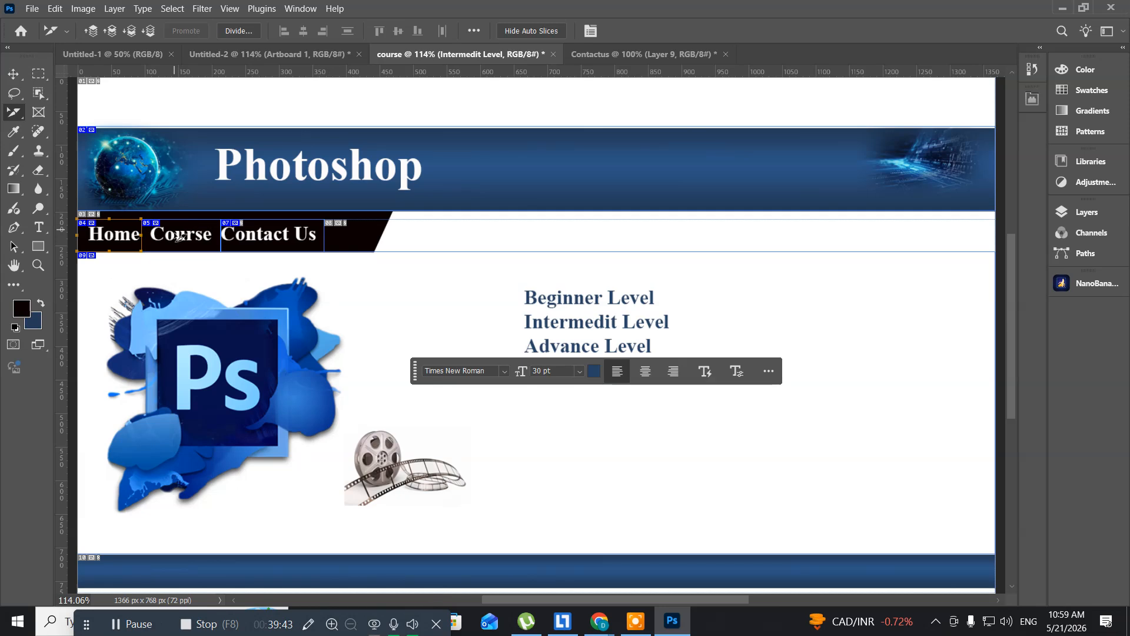
{"action": "left_click", "coordinate": [178, 236]}
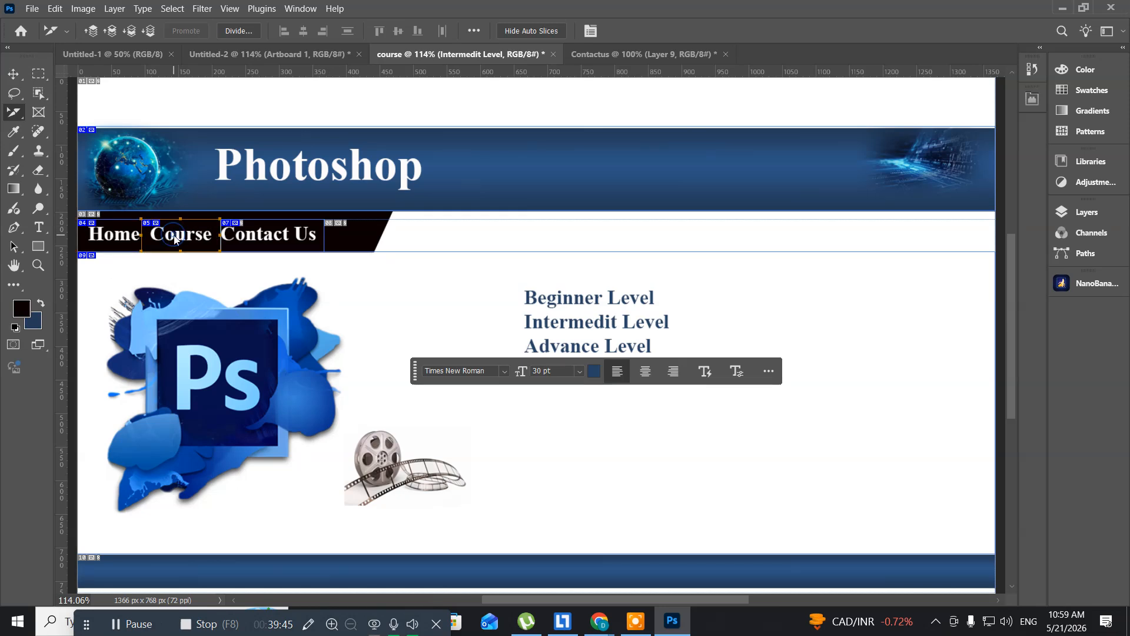
{"action": "right_click", "coordinate": [175, 237]}
{"action": "left_click", "coordinate": [199, 256]}
{"action": "left_click", "coordinate": [482, 170]}
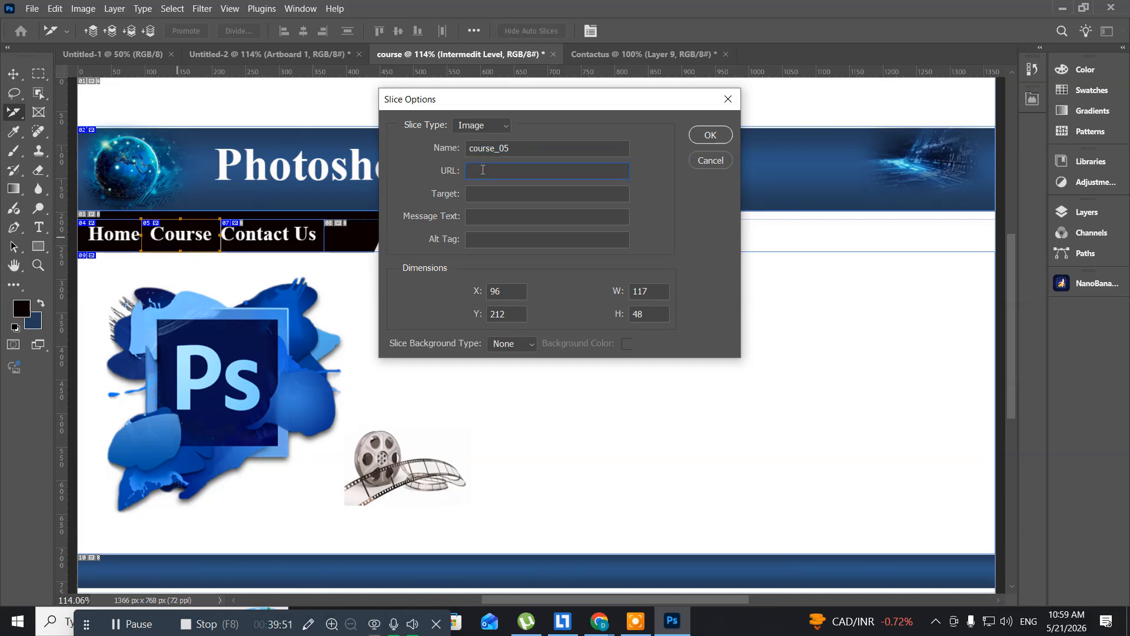
{"action": "key", "text": "ctrl+v"}
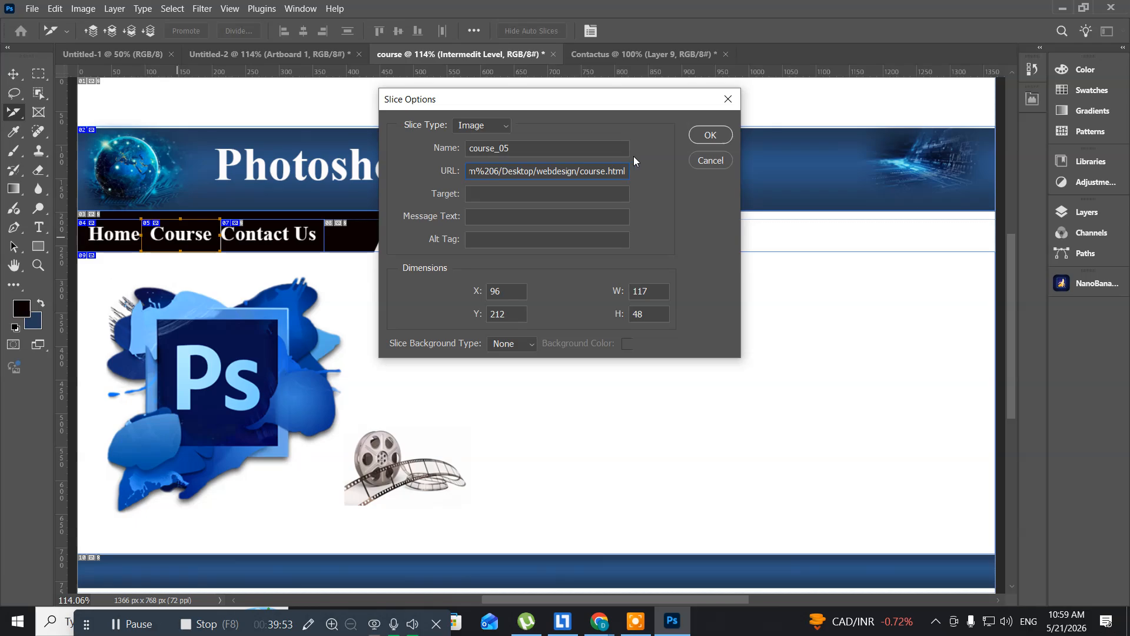
{"action": "left_click", "coordinate": [710, 136]}
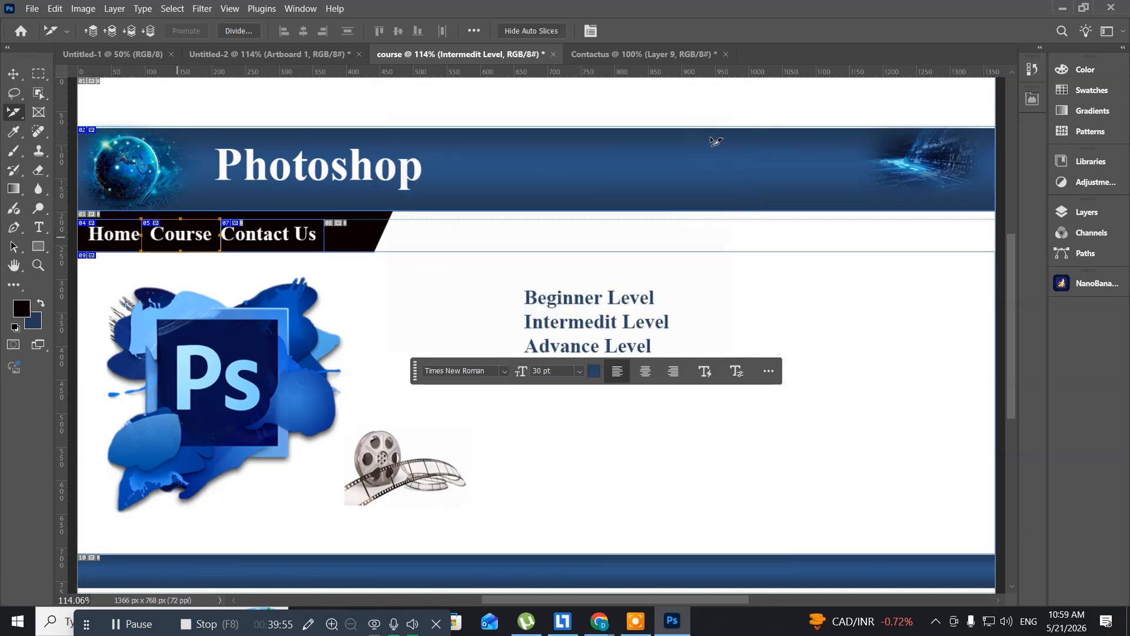
- In the Untitled-2 home page document, set the Course navigation slice's URL to the copied webdesign/course.html address
{"action": "left_click", "coordinate": [253, 53]}
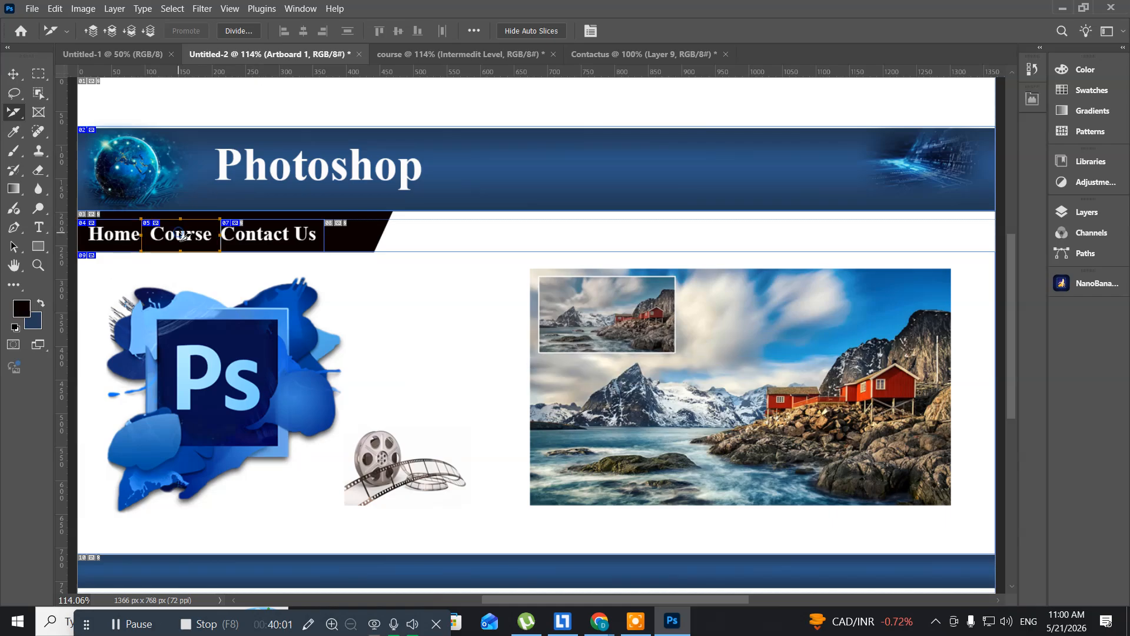
{"action": "right_click", "coordinate": [180, 237]}
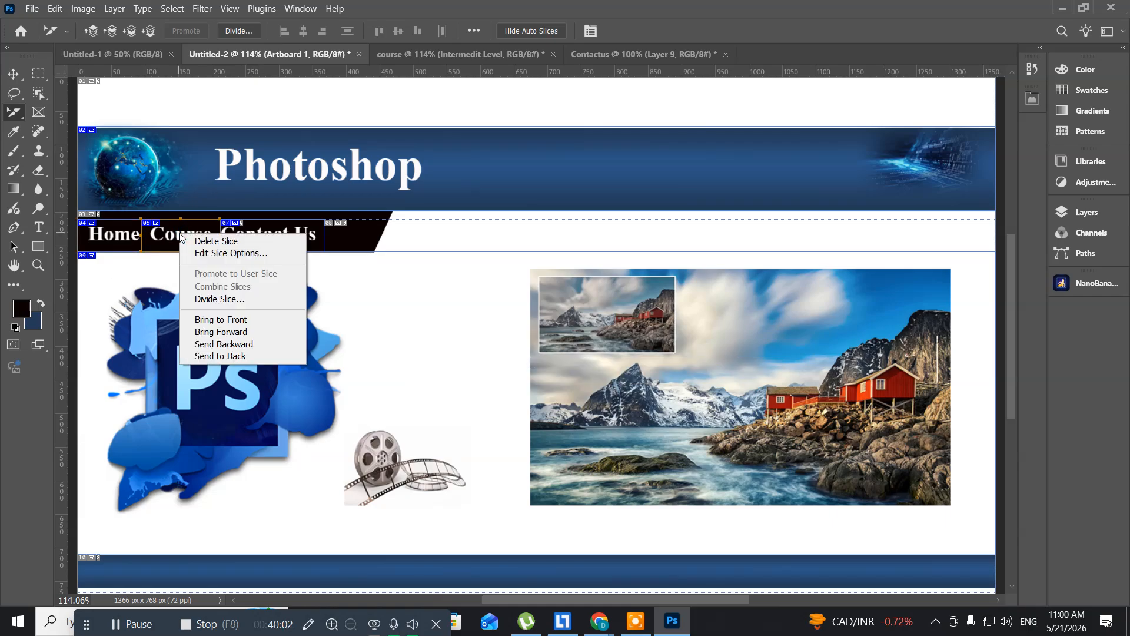
{"action": "left_click", "coordinate": [206, 255]}
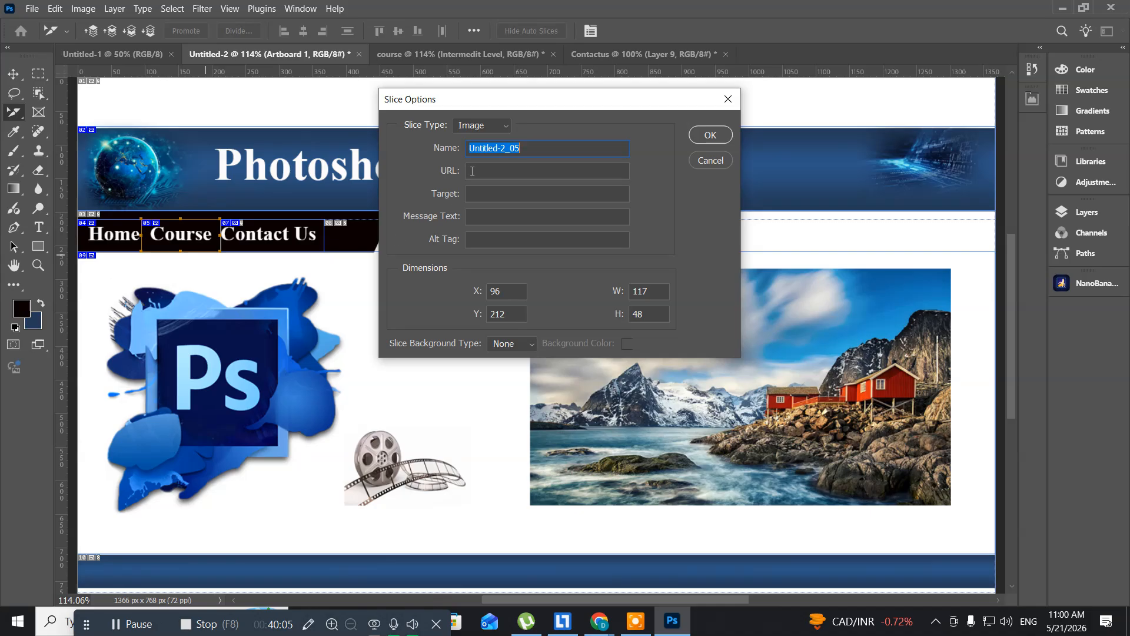
{"action": "left_click", "coordinate": [484, 170]}
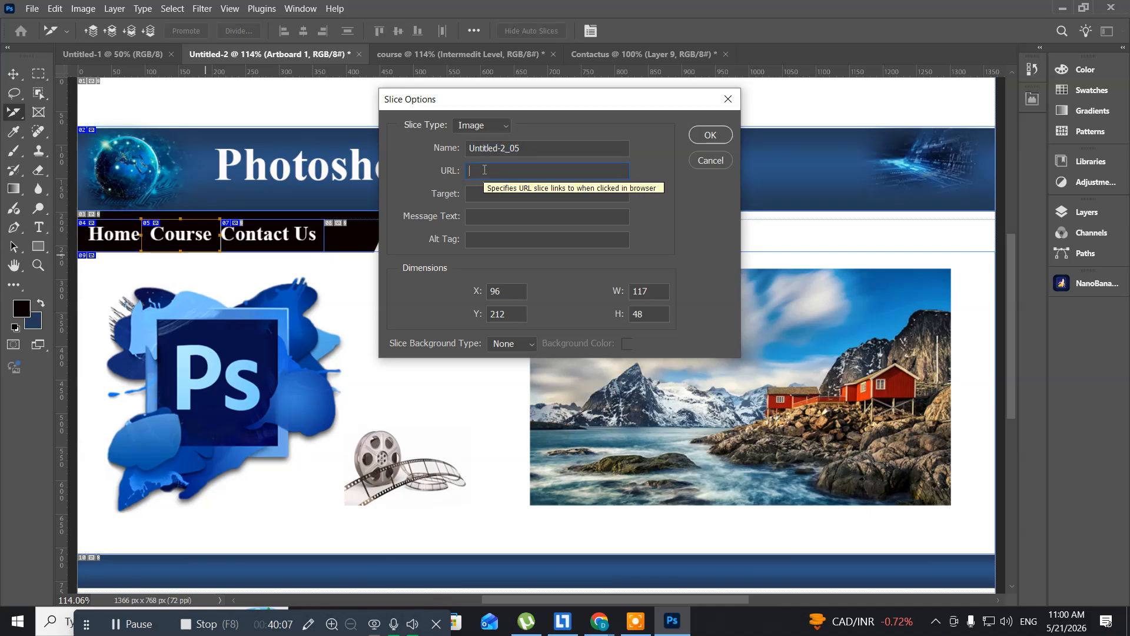
{"action": "key", "text": "ctrl+v"}
{"action": "type", "text": "l"}
{"action": "left_click", "coordinate": [712, 135]}
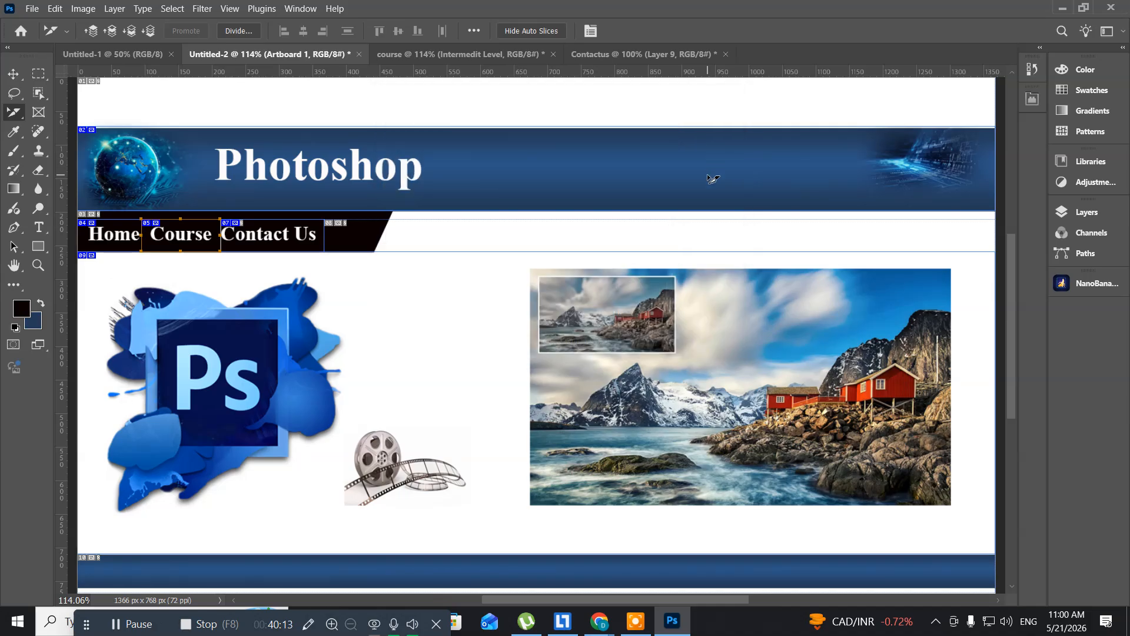
- Switch to the webdesign folder, open the Contactus page in Google Chrome, and copy its full file address before closing the preview
{"action": "key", "text": "alt+Tab"}
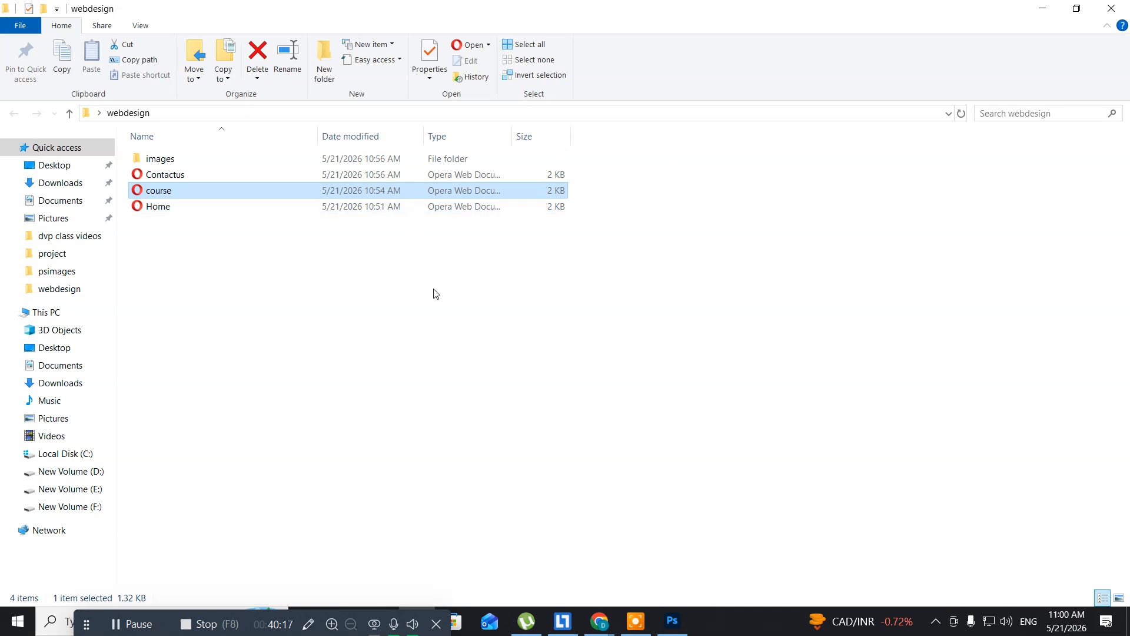
{"action": "left_click", "coordinate": [169, 178]}
{"action": "right_click", "coordinate": [168, 178]}
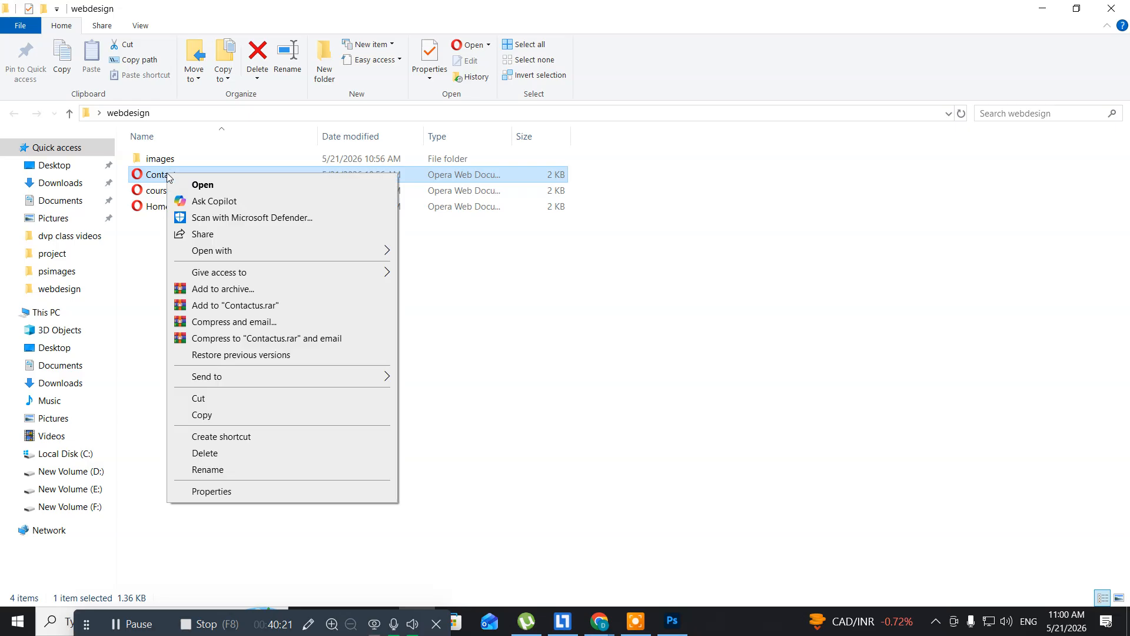
{"action": "mouse_move", "coordinate": [273, 254]}
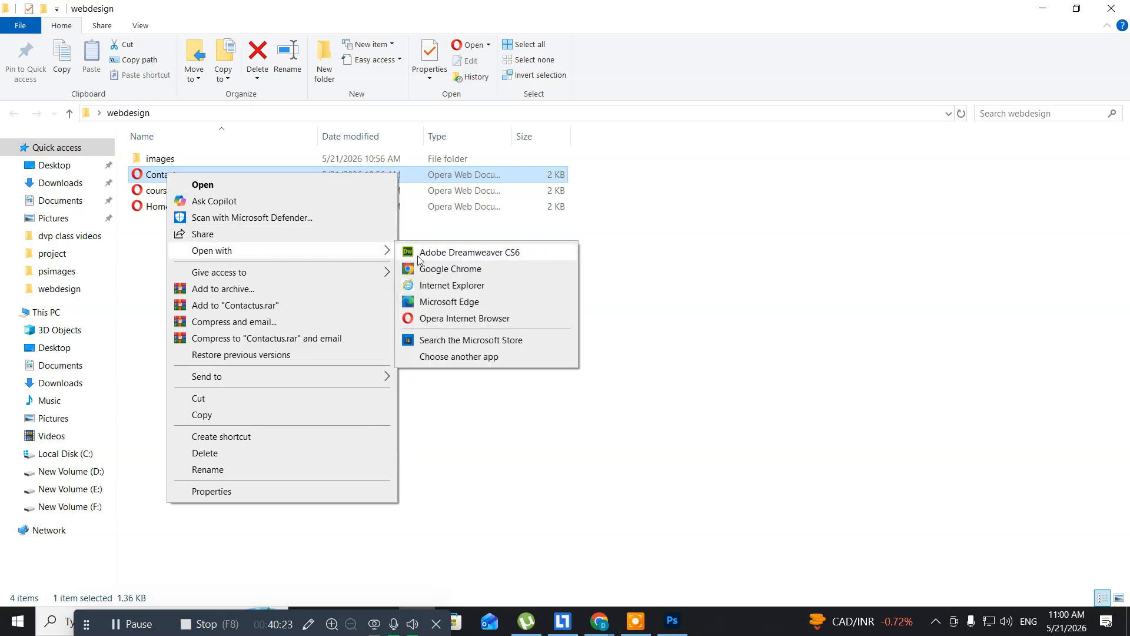
{"action": "left_click", "coordinate": [446, 268]}
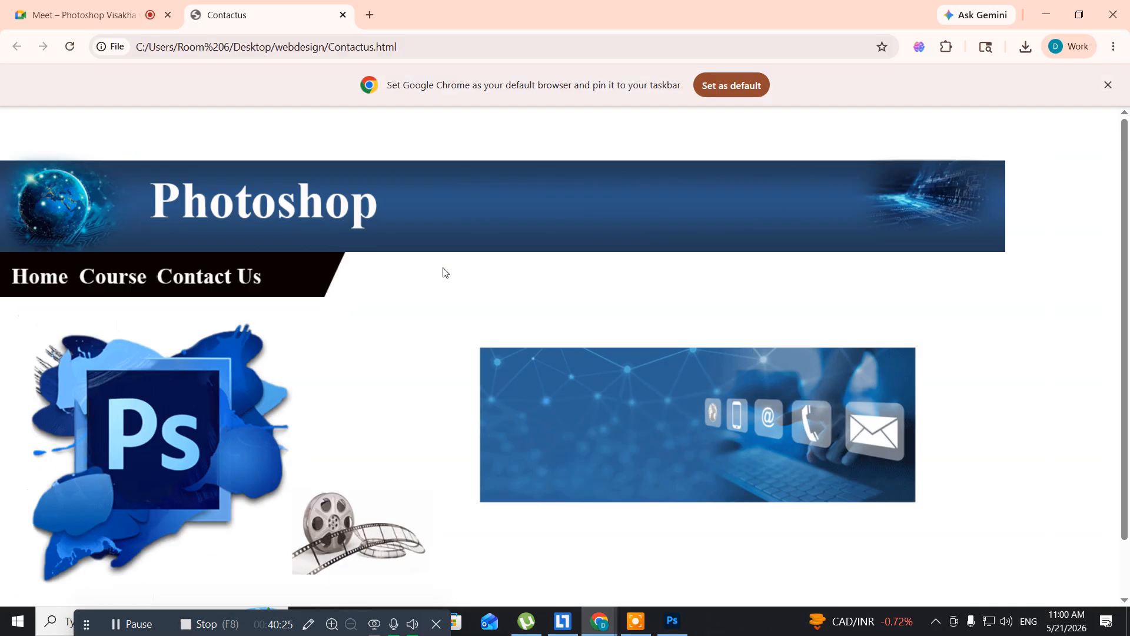
{"action": "left_click", "coordinate": [435, 48]}
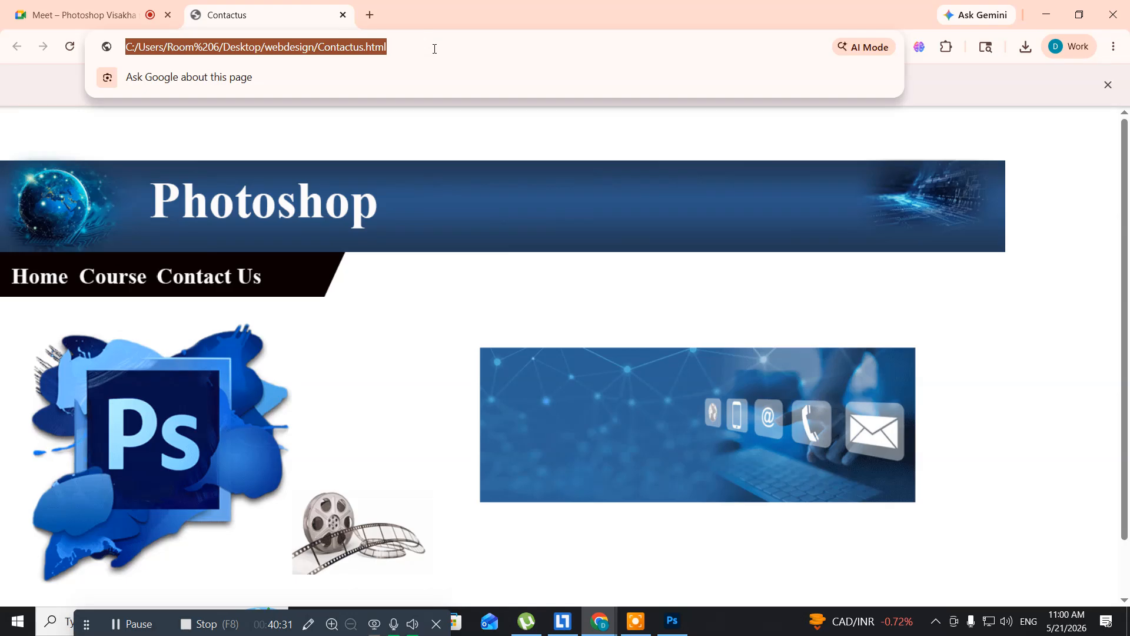
{"action": "left_click", "coordinate": [344, 16]}
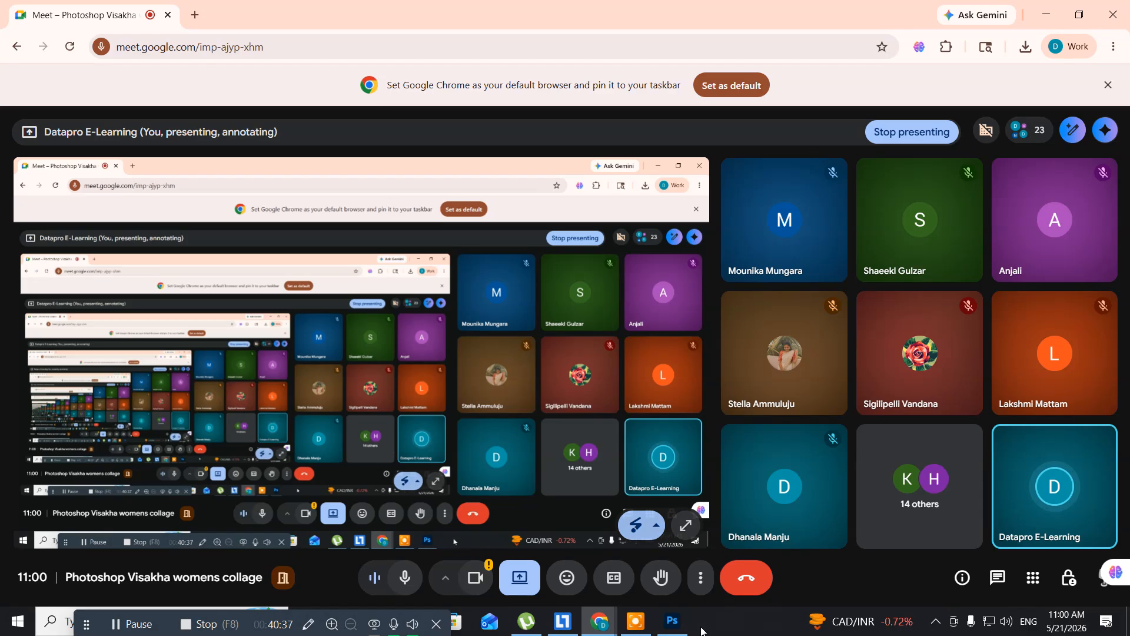
- Switch to Photoshop and set the Contact Us slice's URL in the Untitled-2 document to the copied webdesign/Contactus.html address
{"action": "left_click", "coordinate": [671, 621]}
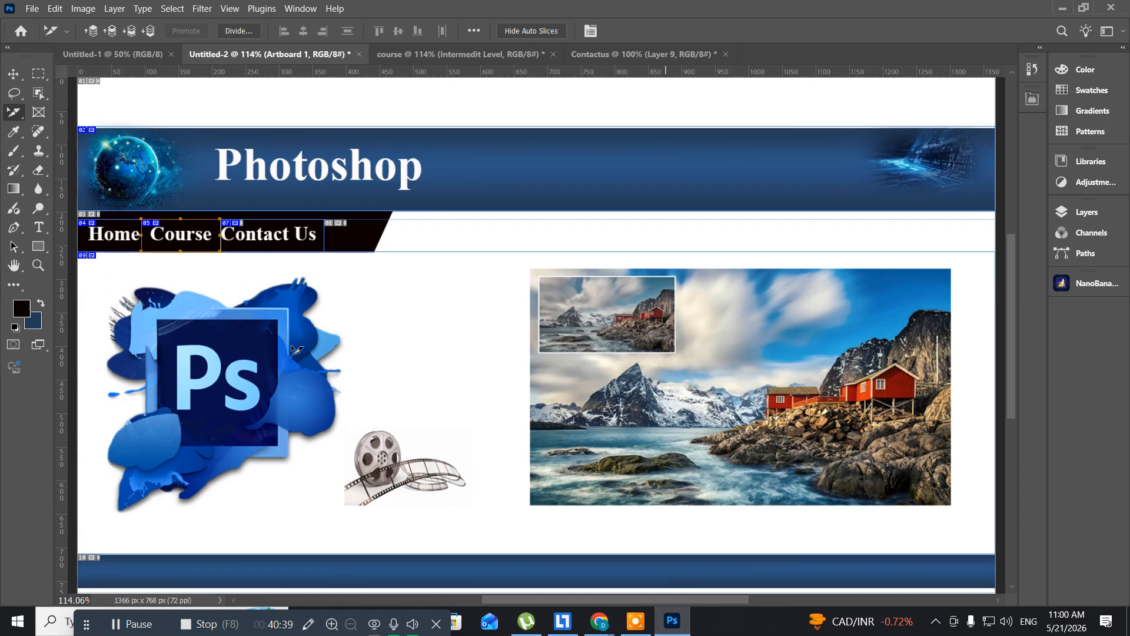
{"action": "left_click", "coordinate": [254, 238]}
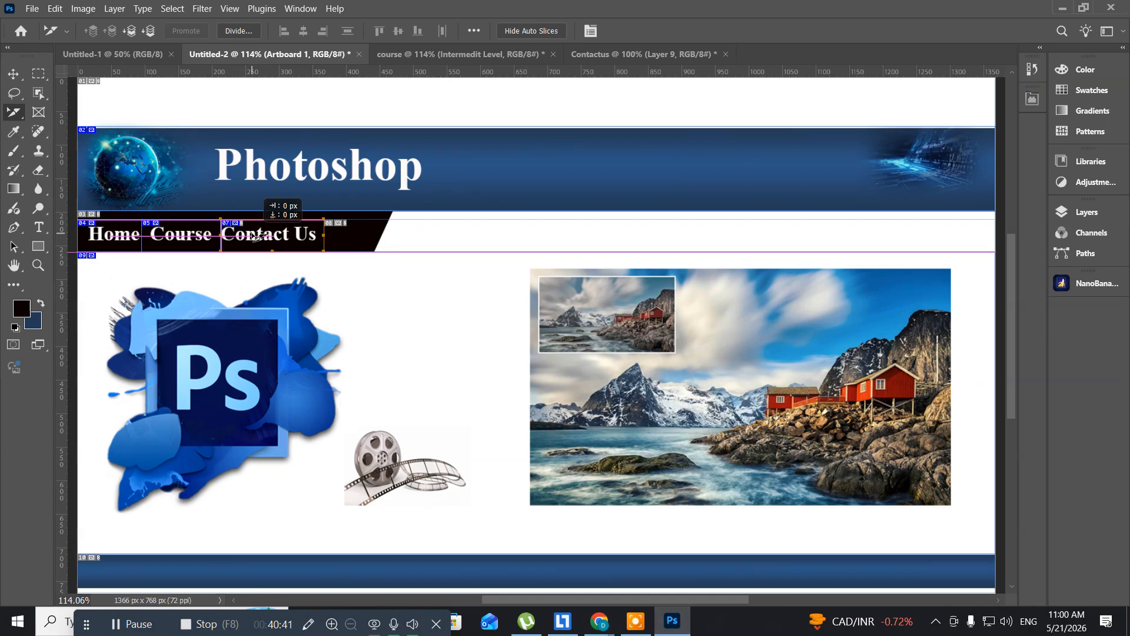
{"action": "right_click", "coordinate": [254, 237]}
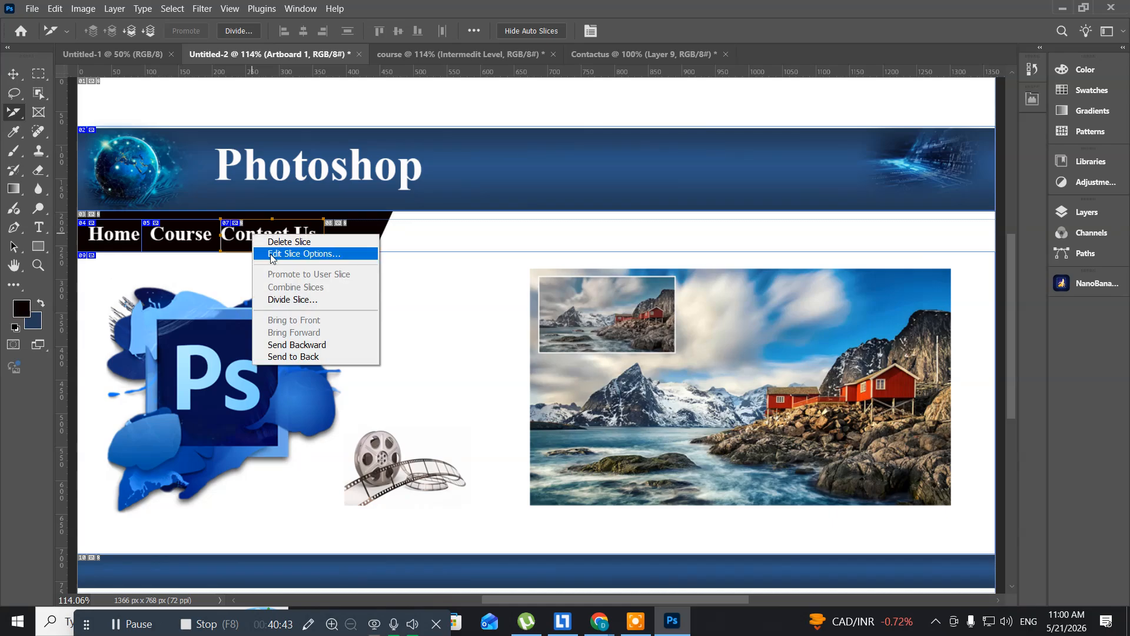
{"action": "left_click", "coordinate": [272, 255]}
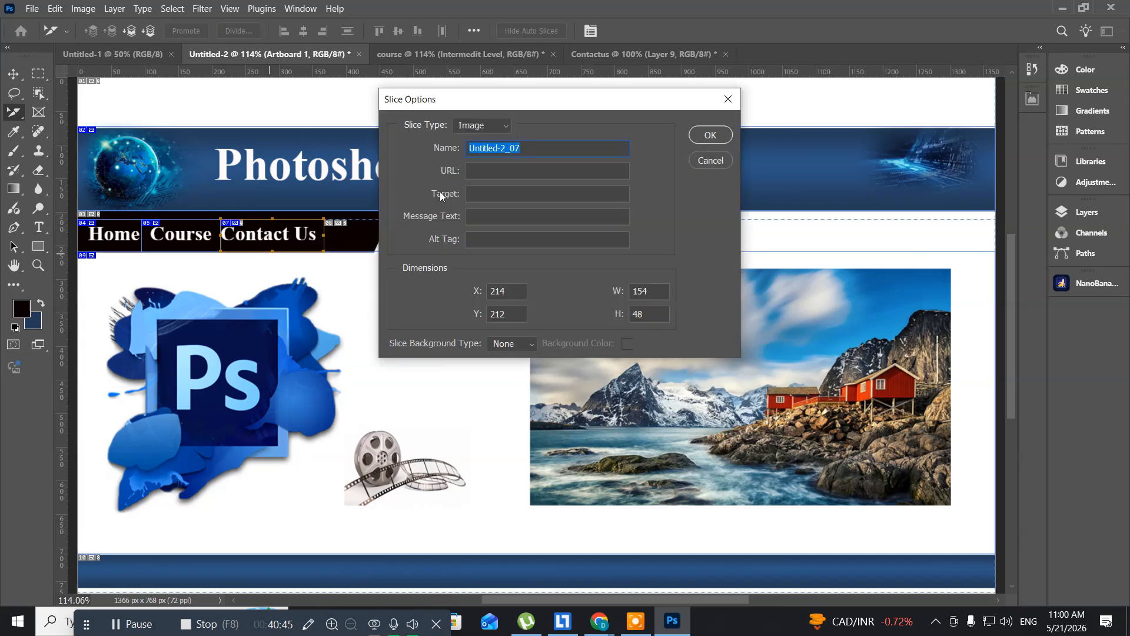
{"action": "left_click", "coordinate": [474, 170]}
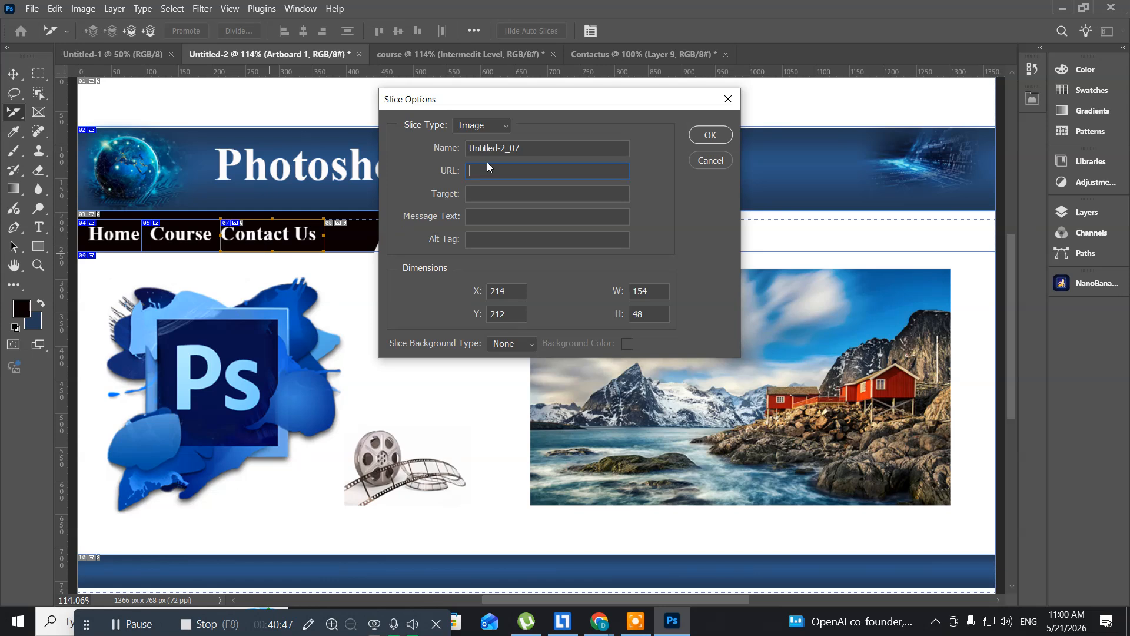
{"action": "key", "text": "ctrl+v"}
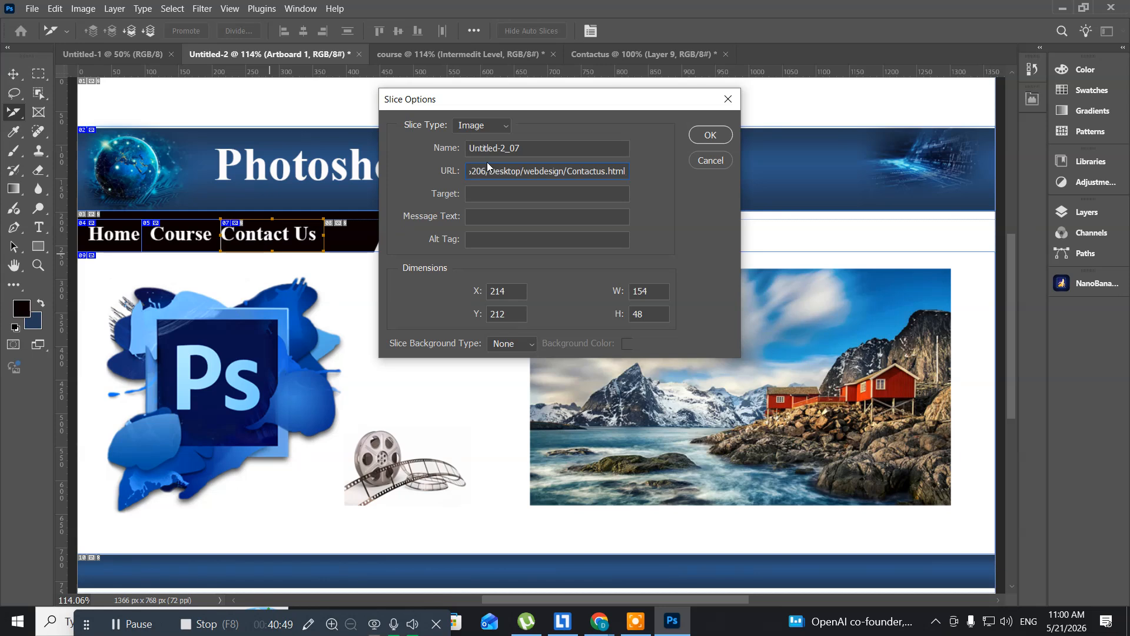
{"action": "left_click", "coordinate": [709, 136]}
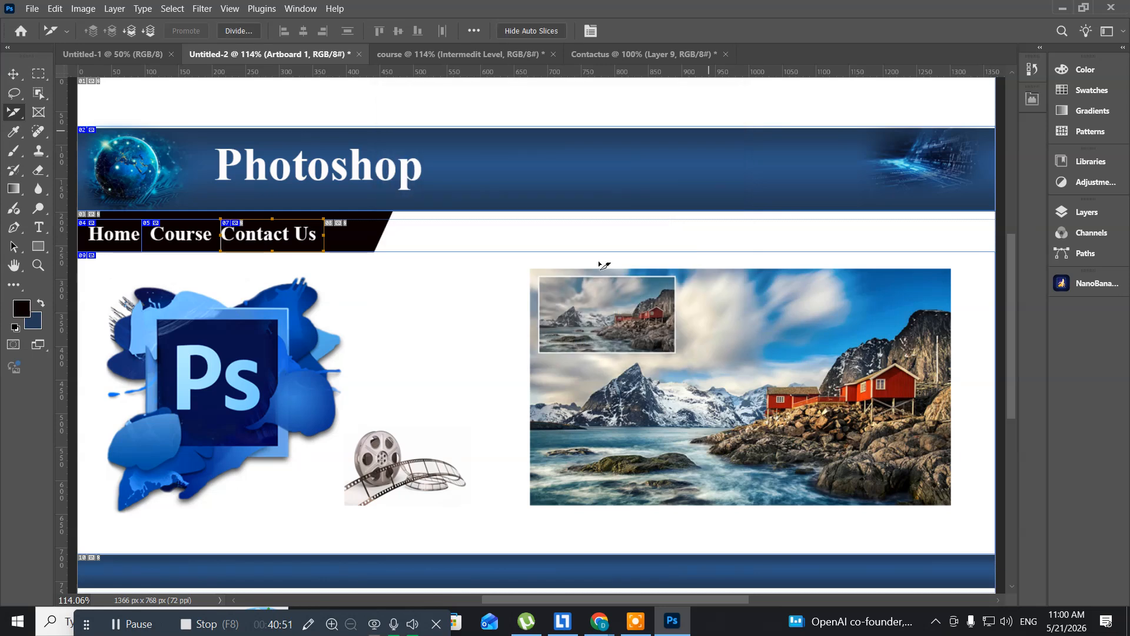
- In the course document, set the Contact Us navigation slice's URL to the copied webdesign/Contactus.html address
{"action": "left_click", "coordinate": [415, 52]}
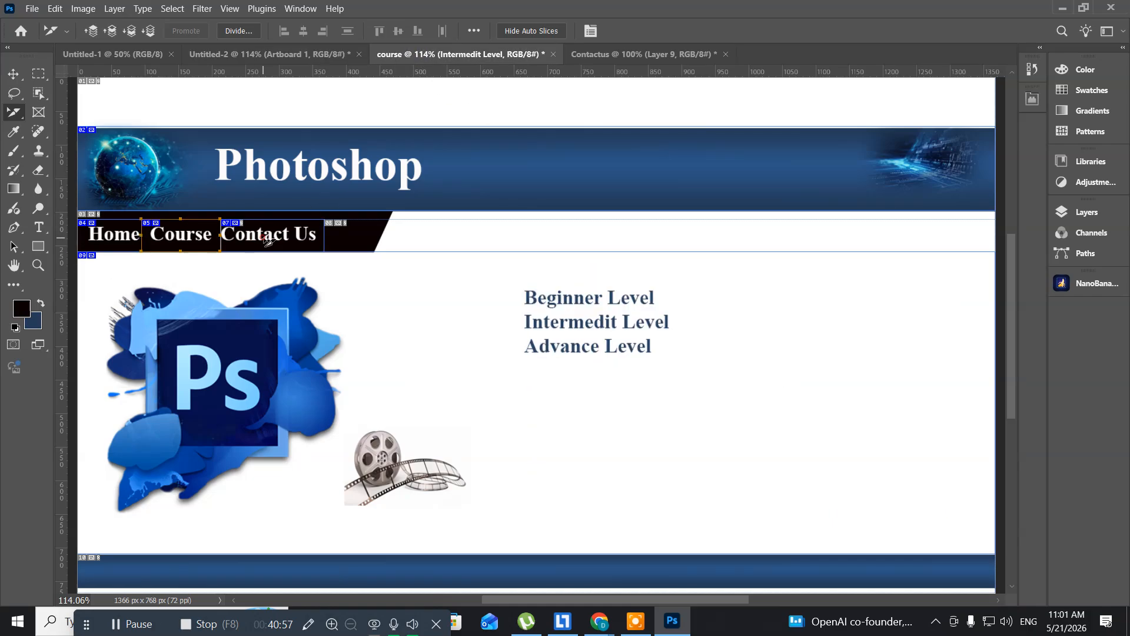
{"action": "right_click", "coordinate": [268, 241]}
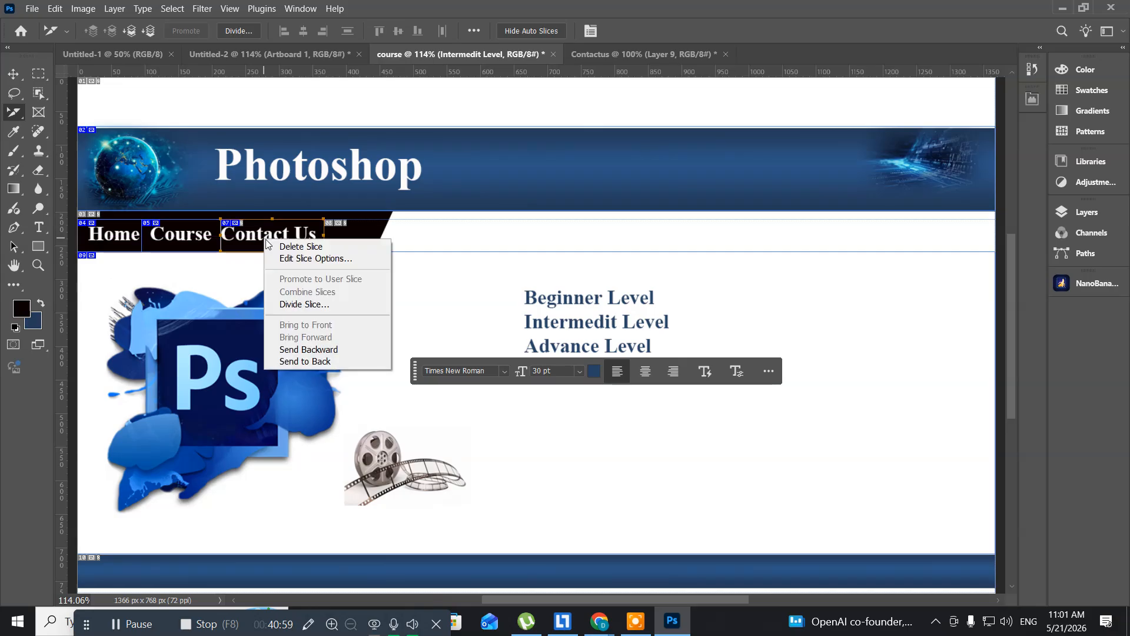
{"action": "left_click", "coordinate": [292, 259]}
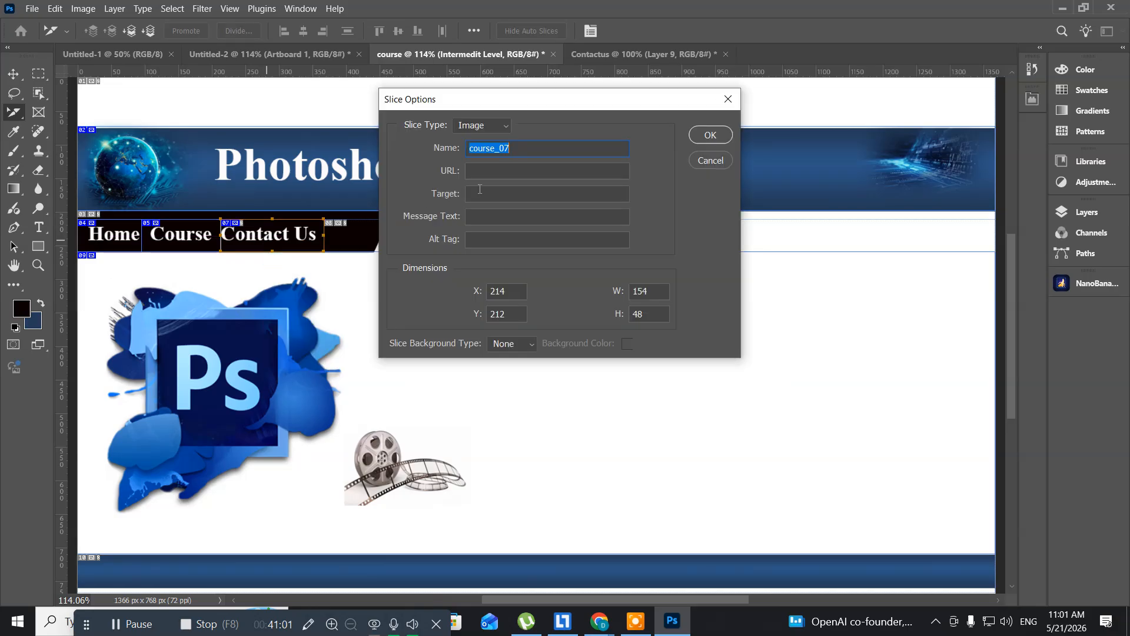
{"action": "left_click", "coordinate": [481, 171]}
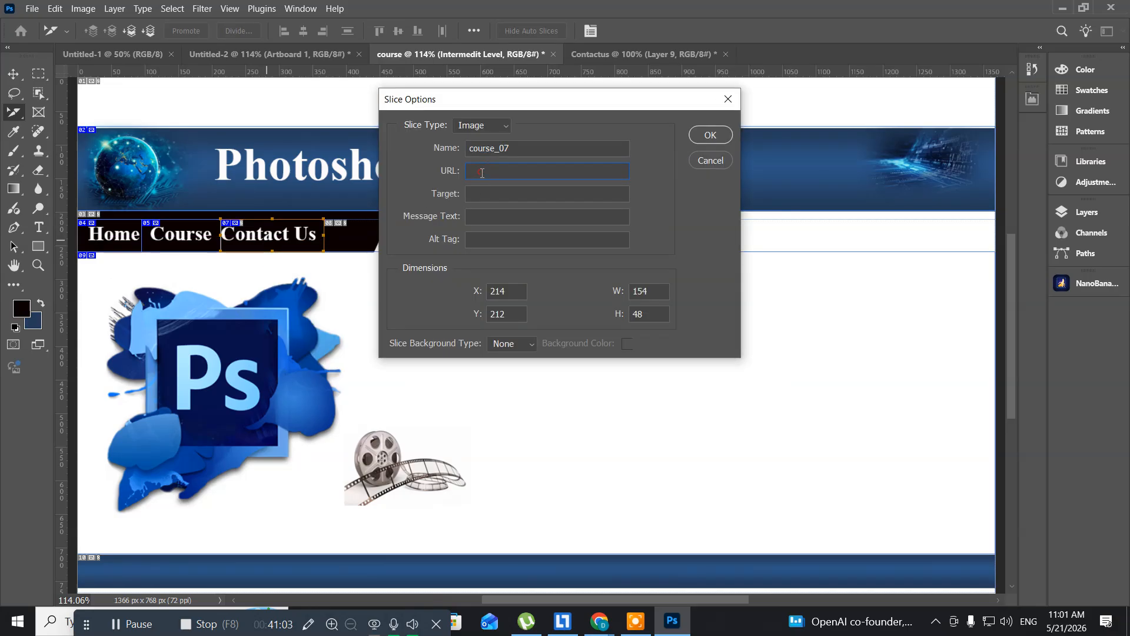
{"action": "key", "text": "ctrl+v"}
{"action": "type", "text": "l"}
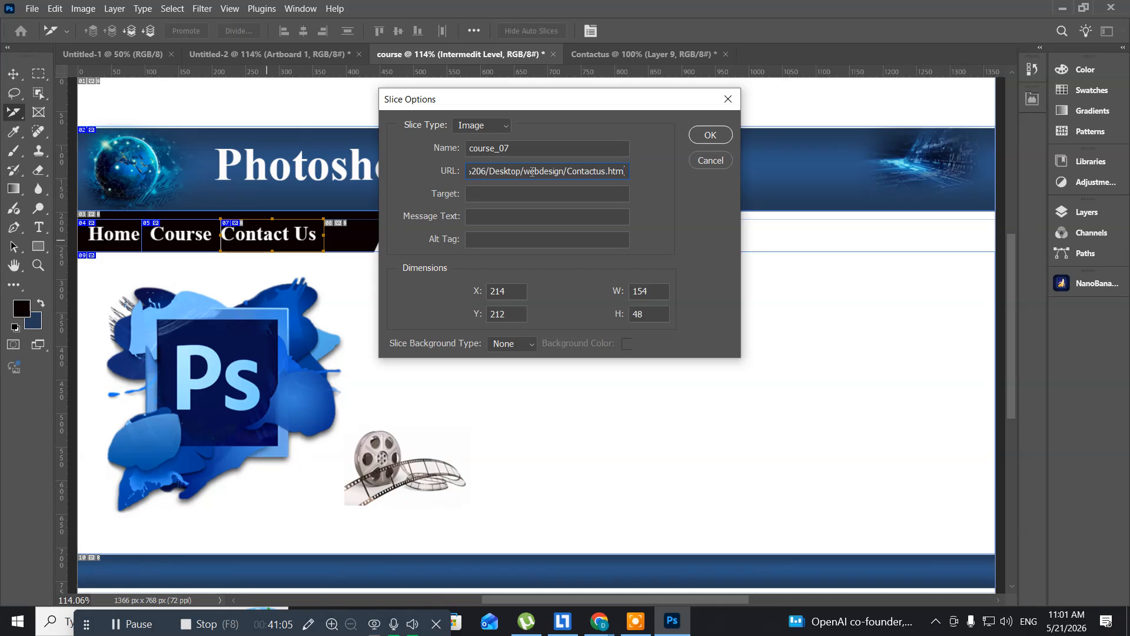
{"action": "left_click", "coordinate": [711, 135]}
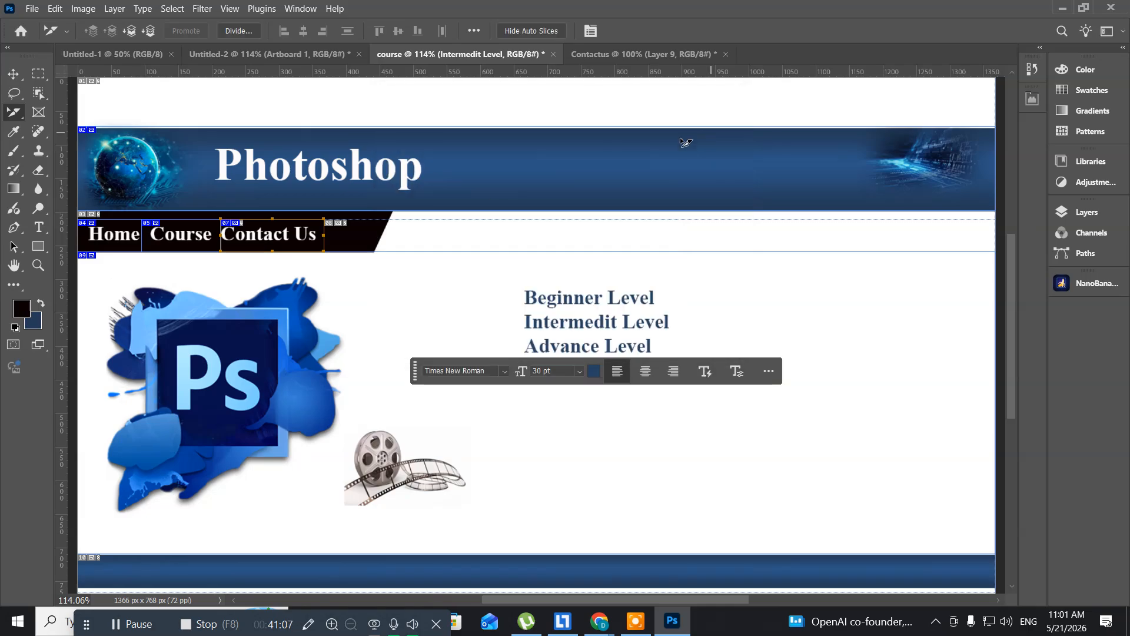
- In the Contactus document, set the Contact Us navigation slice's URL to the copied webdesign/Contactus.html address
{"action": "left_click", "coordinate": [630, 56]}
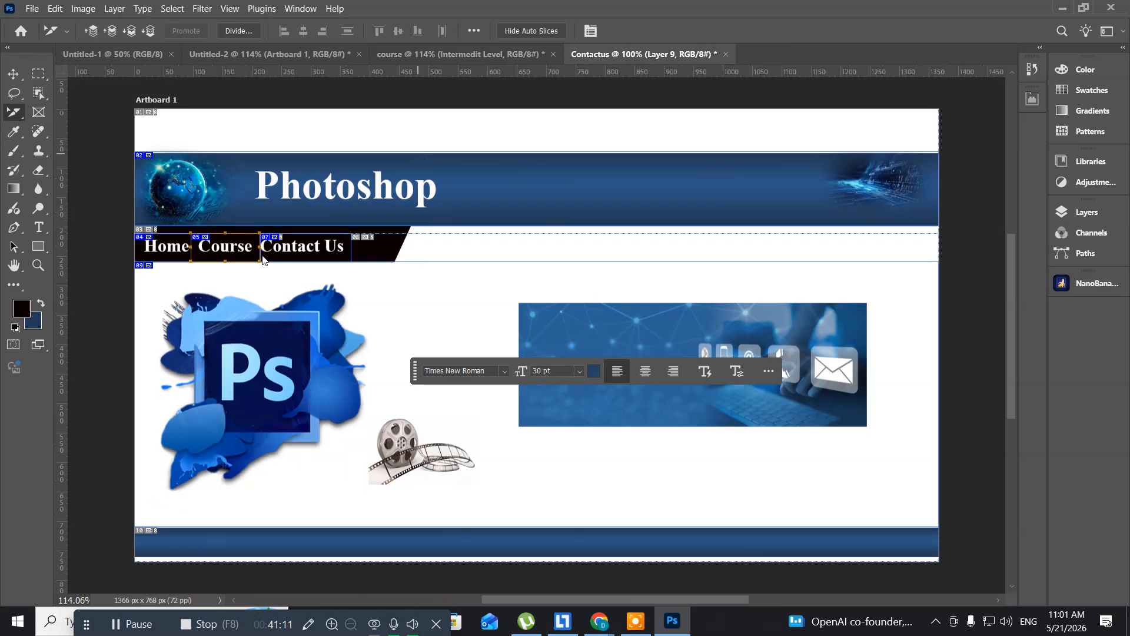
{"action": "left_click", "coordinate": [310, 249]}
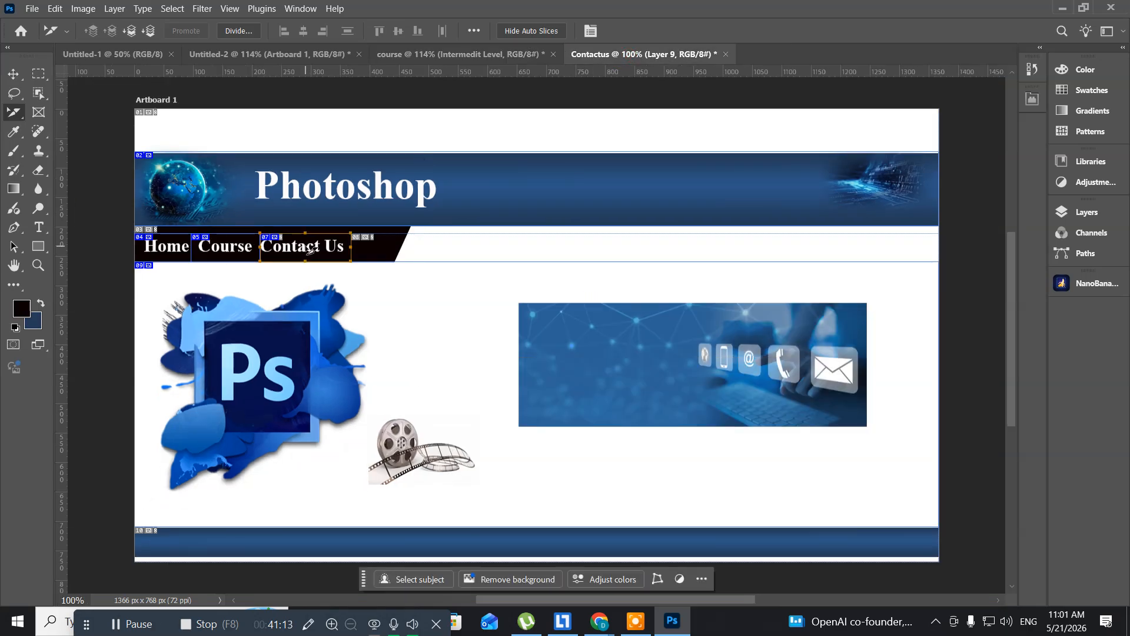
{"action": "right_click", "coordinate": [311, 249]}
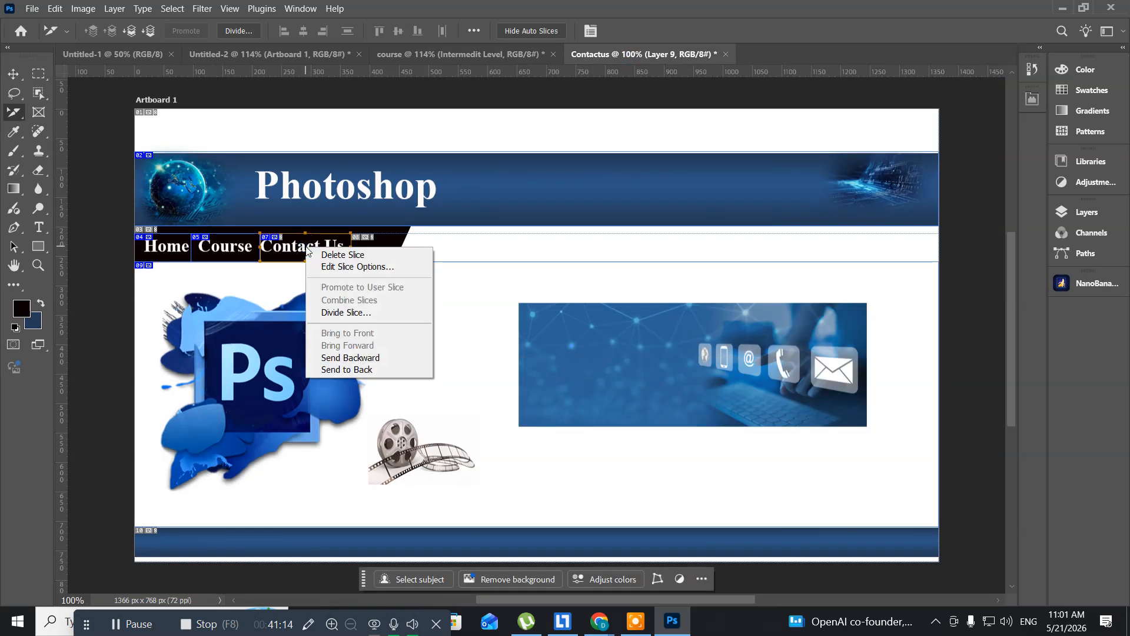
{"action": "left_click", "coordinate": [336, 268]}
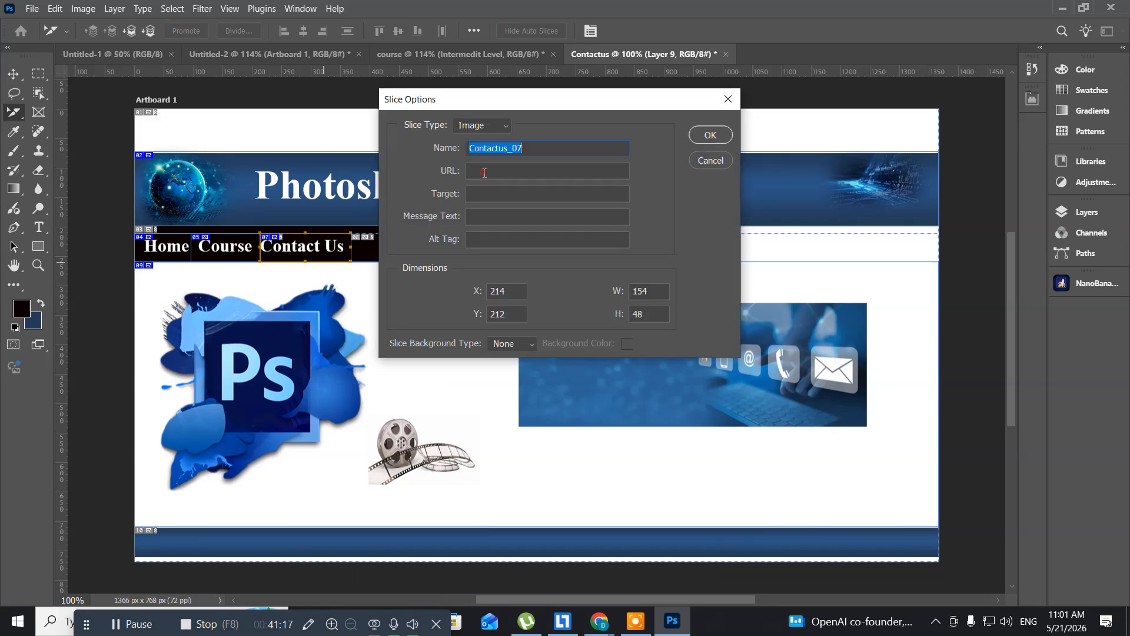
{"action": "left_click", "coordinate": [484, 173]}
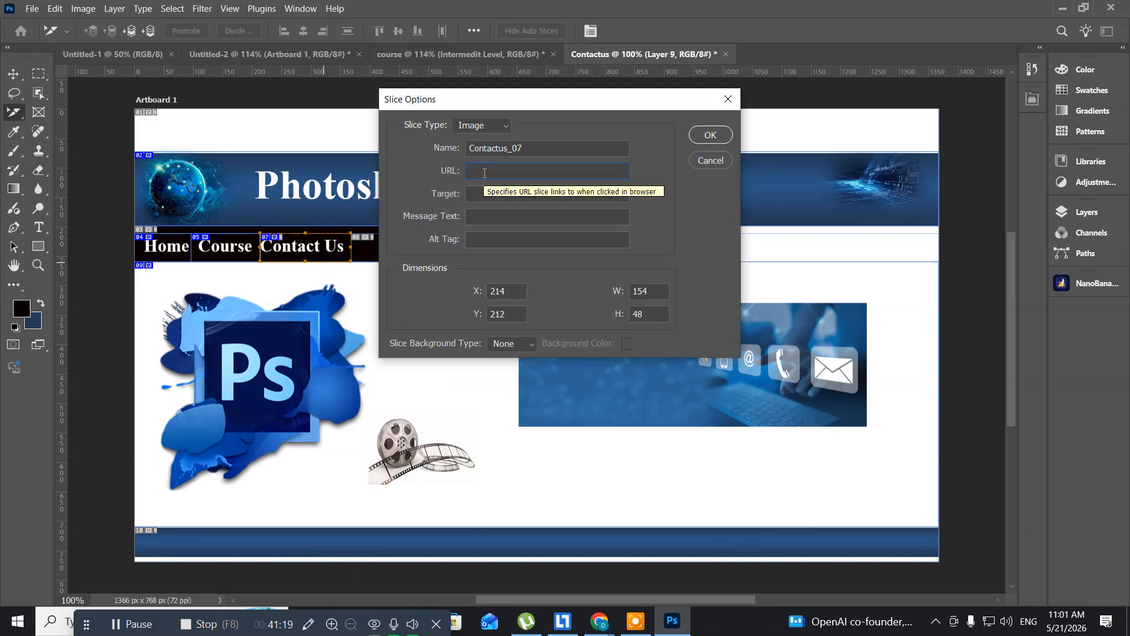
{"action": "key", "text": "ctrl+v"}
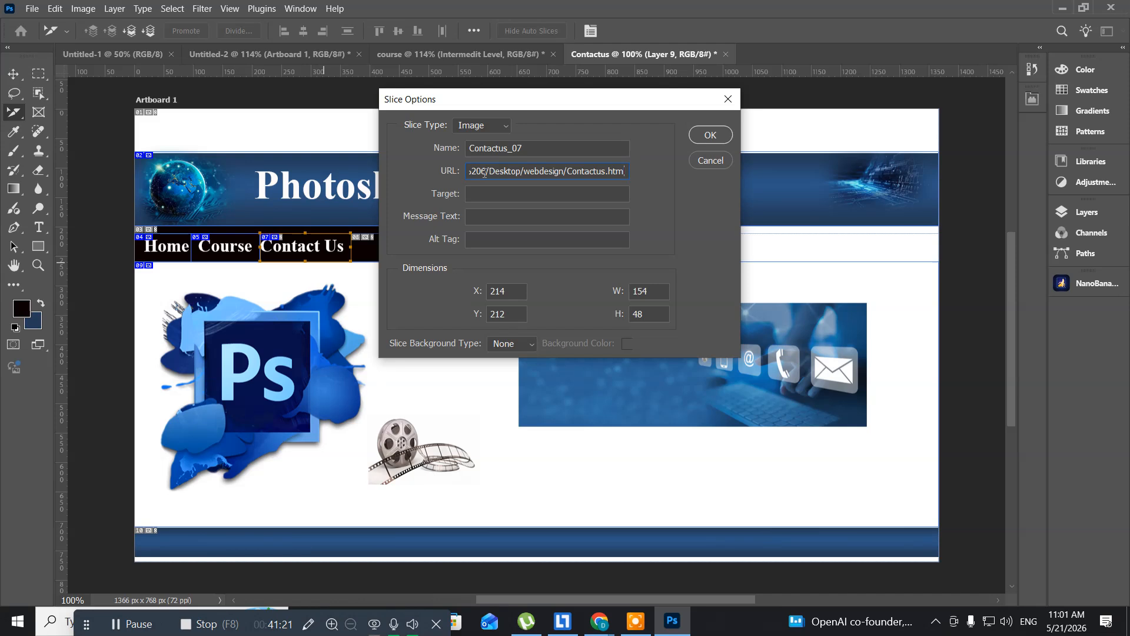
{"action": "left_click", "coordinate": [709, 136]}
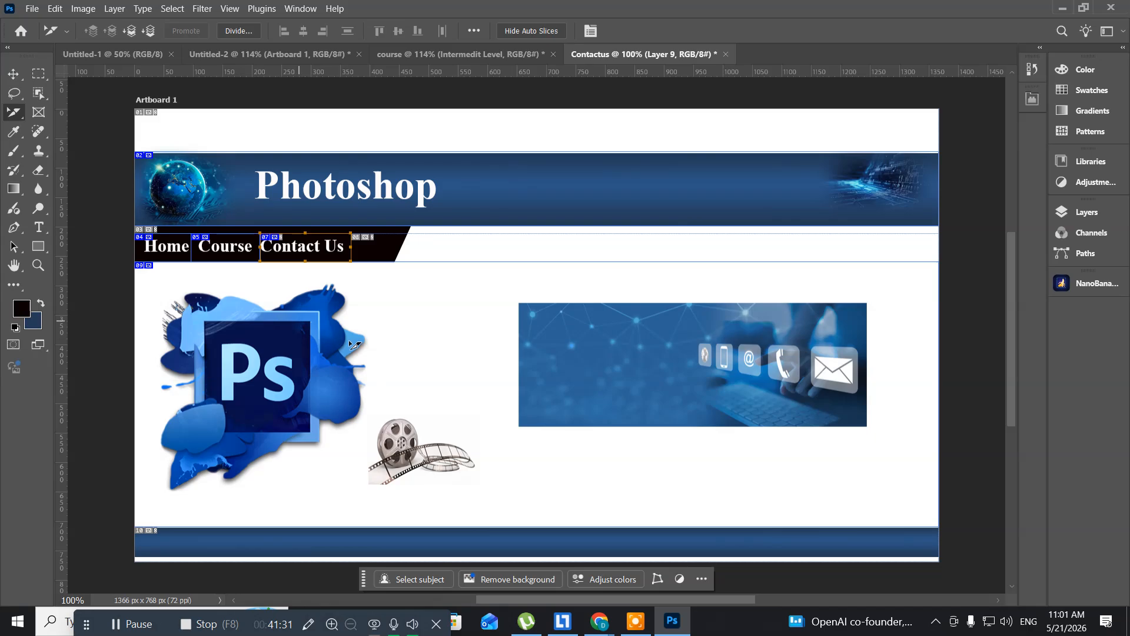
- Return to the Untitled-2 home page document
{"action": "left_click", "coordinate": [224, 59]}
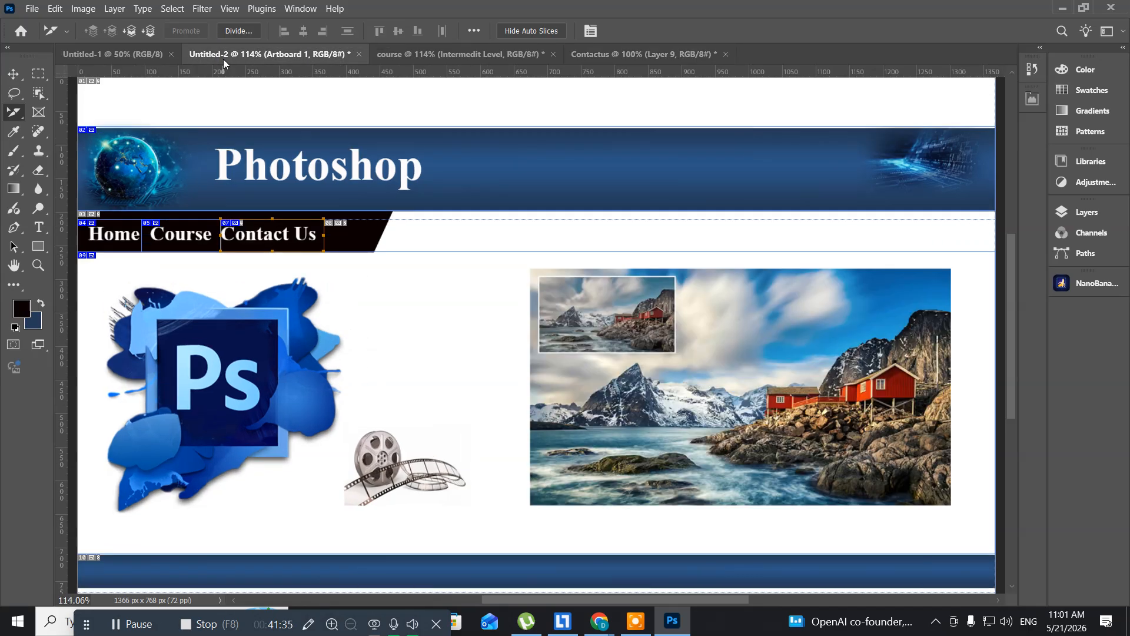
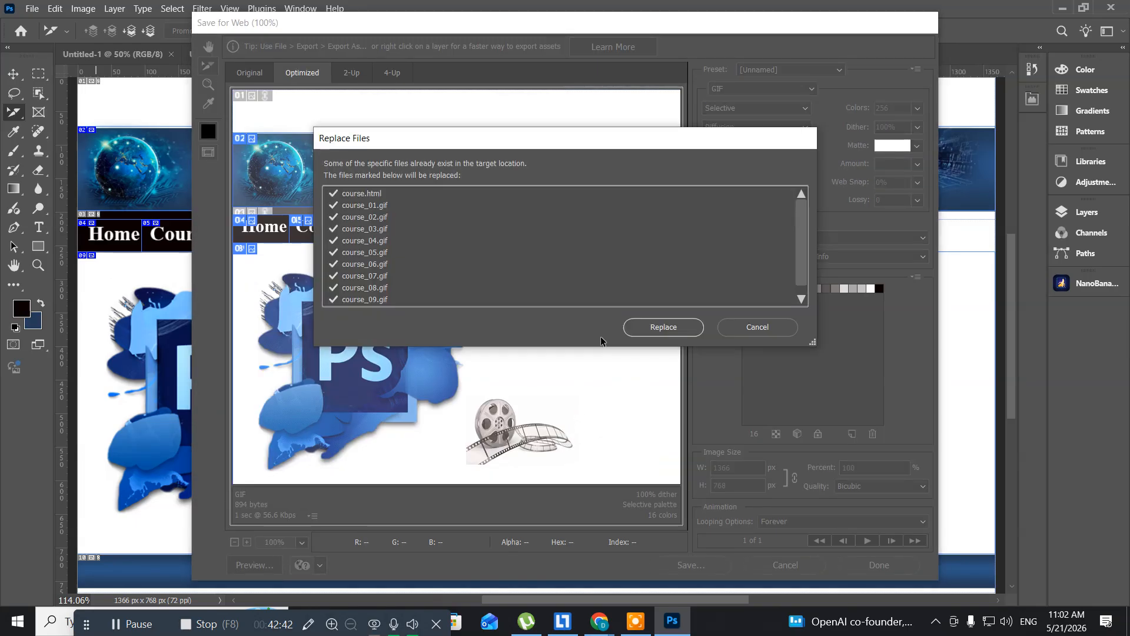
- Overwrite the existing course HTML and image files with the new export
{"action": "left_click", "coordinate": [636, 328]}
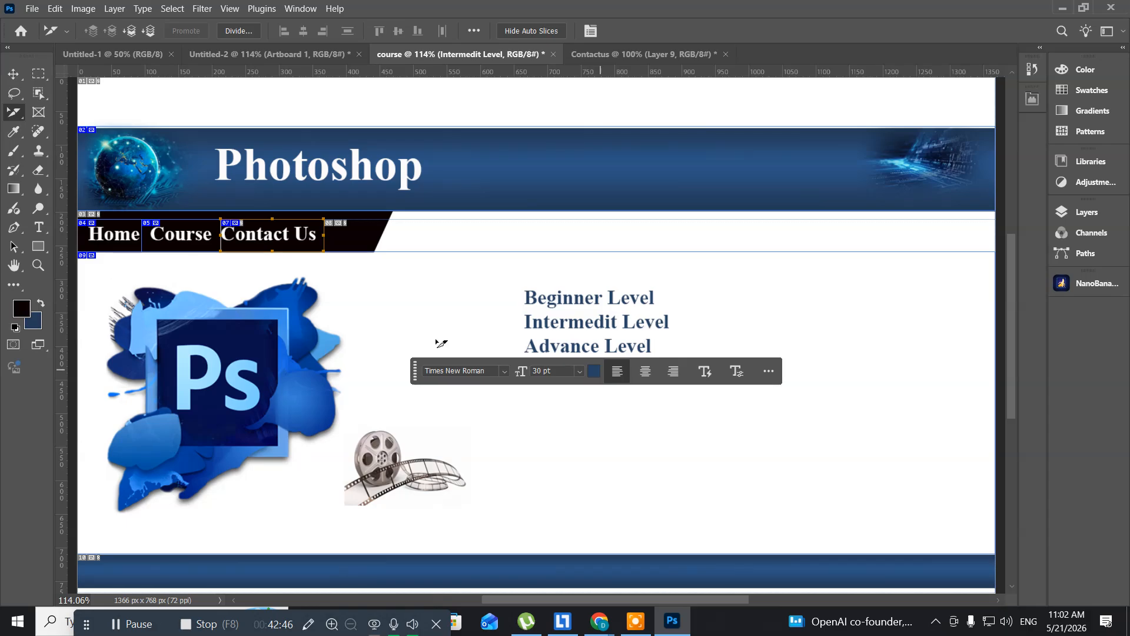
- Export all slices of the Contactus document for web as HTML and images, replacing the existing Contactus.html files in the webdesign folder
{"action": "left_click", "coordinate": [603, 54]}
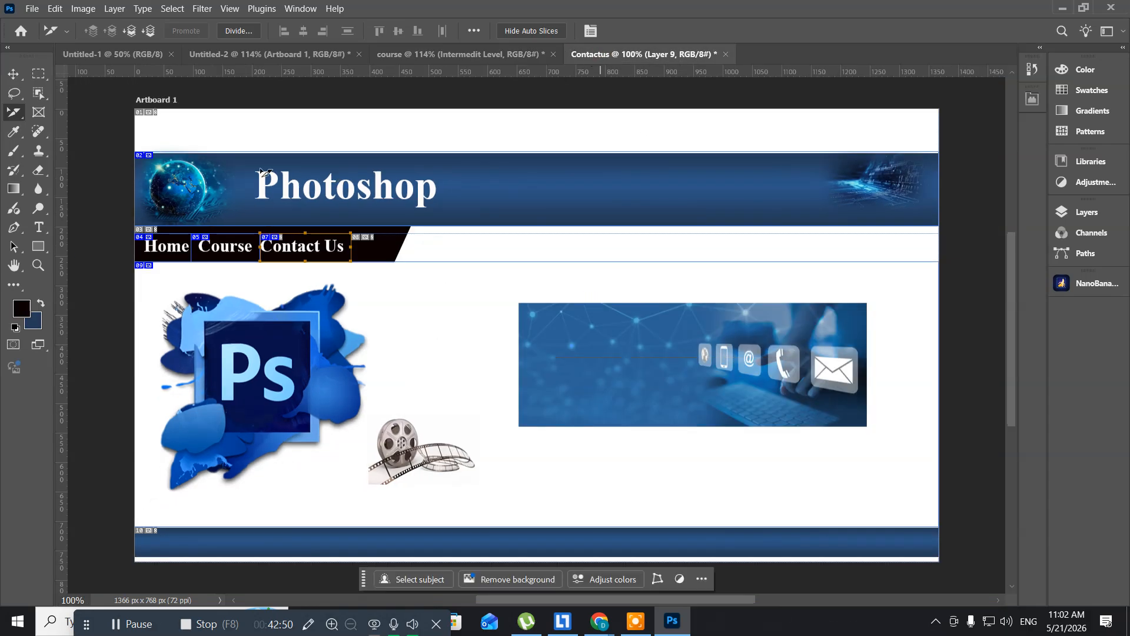
{"action": "left_click", "coordinate": [32, 8]}
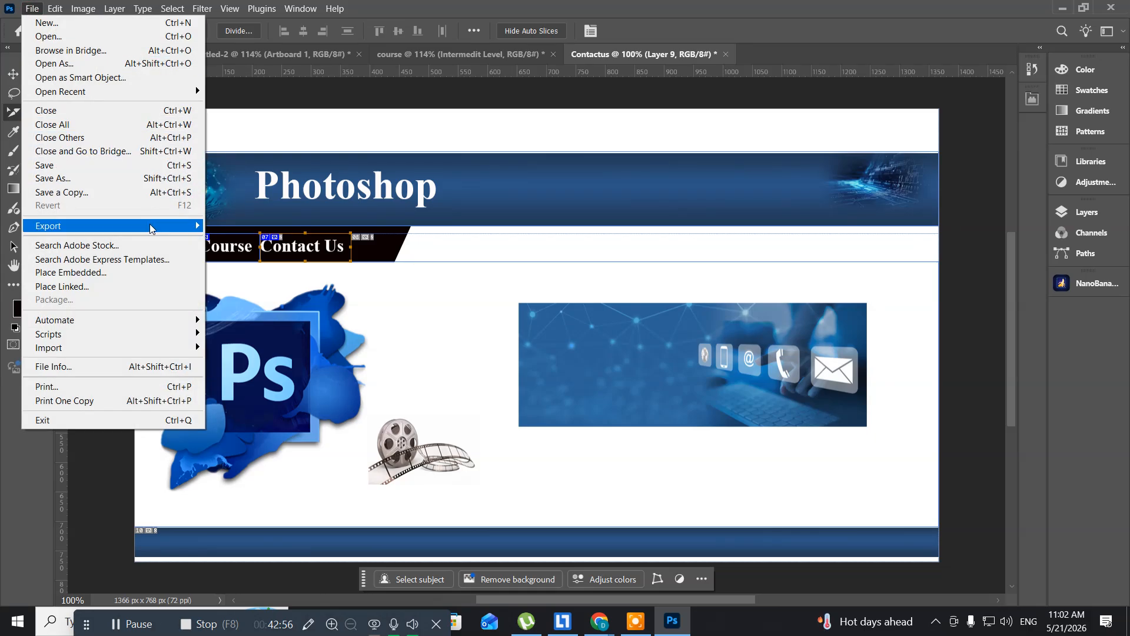
{"action": "mouse_move", "coordinate": [154, 226]}
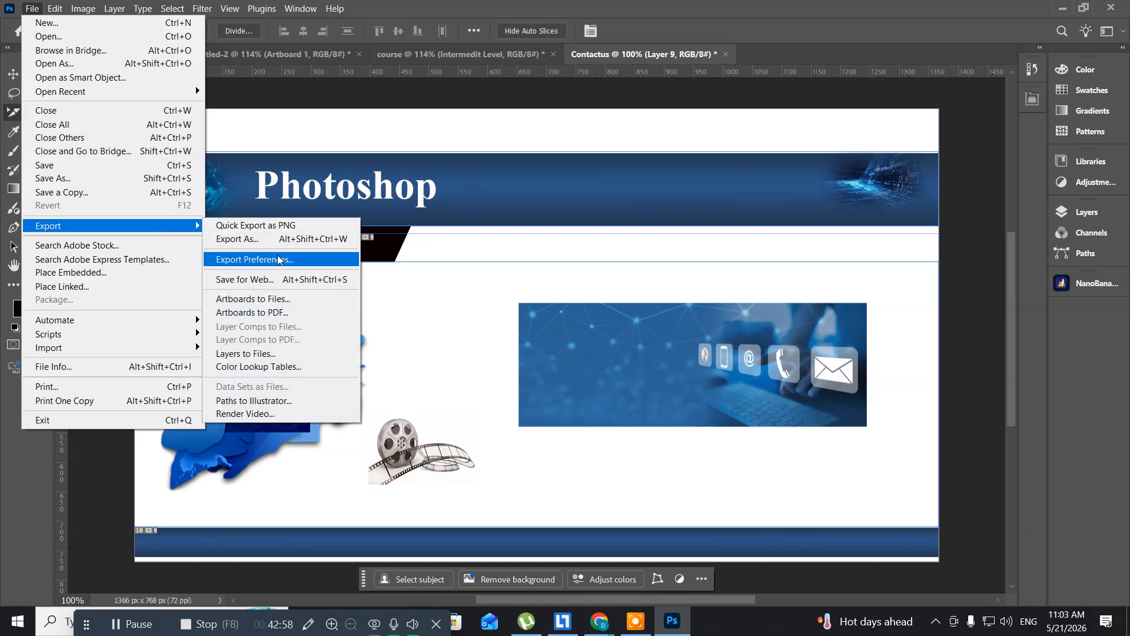
{"action": "left_click", "coordinate": [270, 280]}
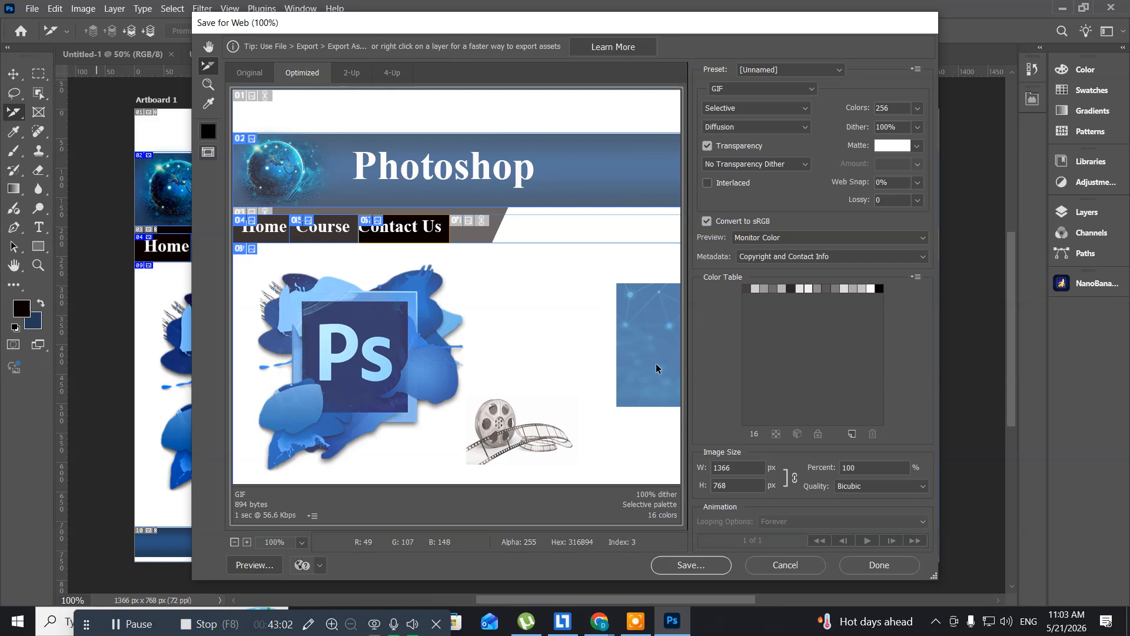
{"action": "left_click", "coordinate": [690, 564]}
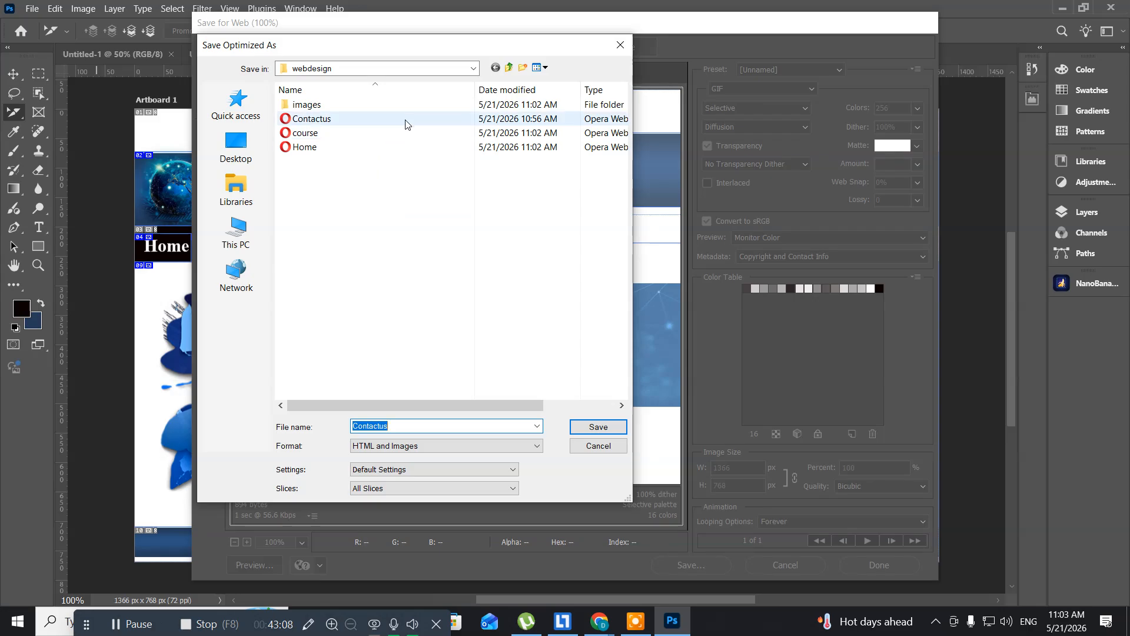
{"action": "left_click", "coordinate": [333, 119]}
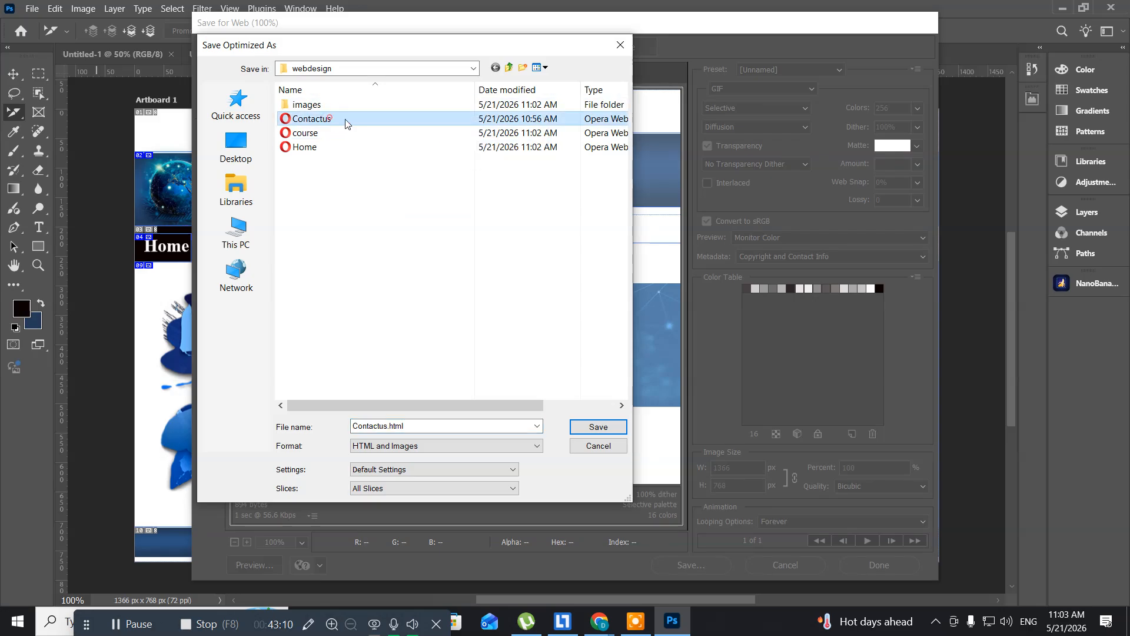
{"action": "left_click", "coordinate": [582, 428]}
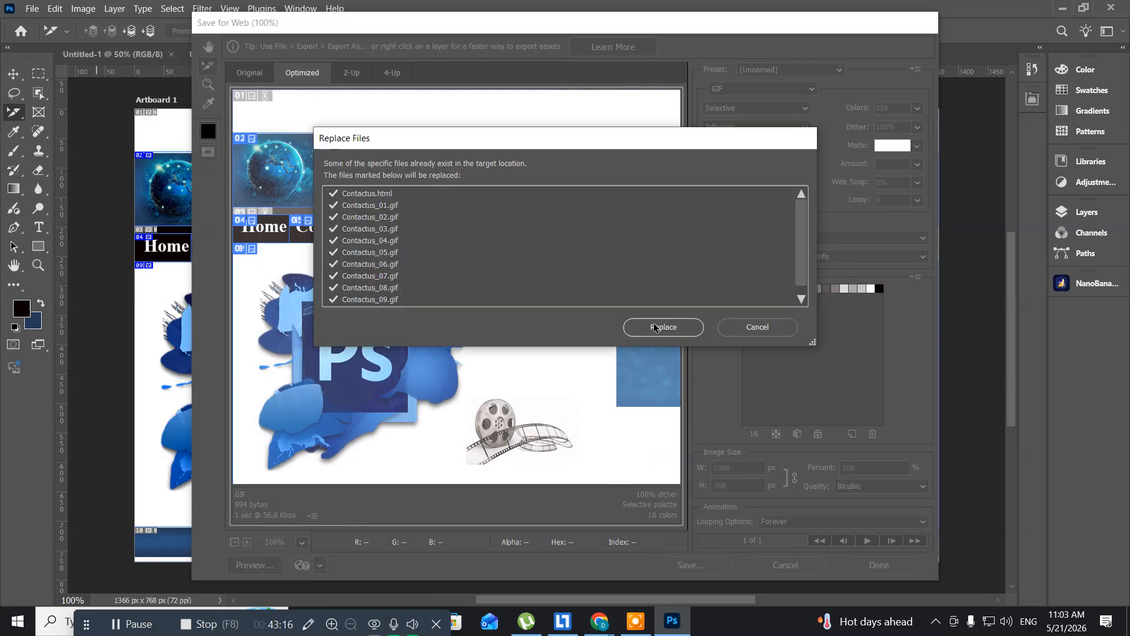
{"action": "left_click", "coordinate": [652, 329]}
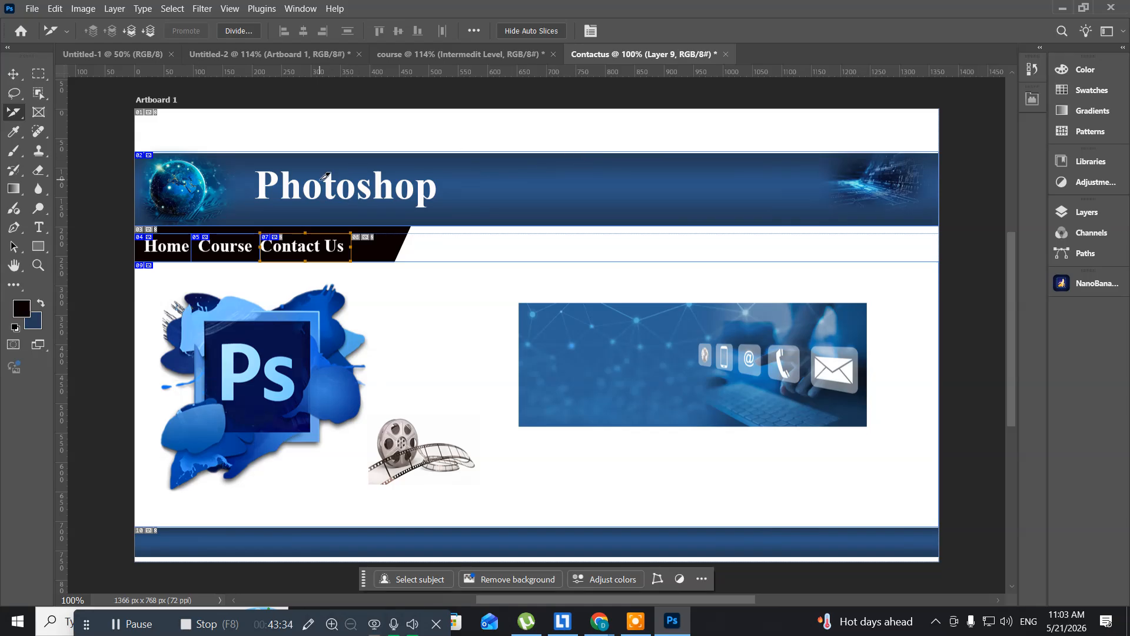
- Save the Contactus document as a Photoshop file in the webdesign folder with maximum compatibility and close it
{"action": "key", "text": "ctrl+s"}
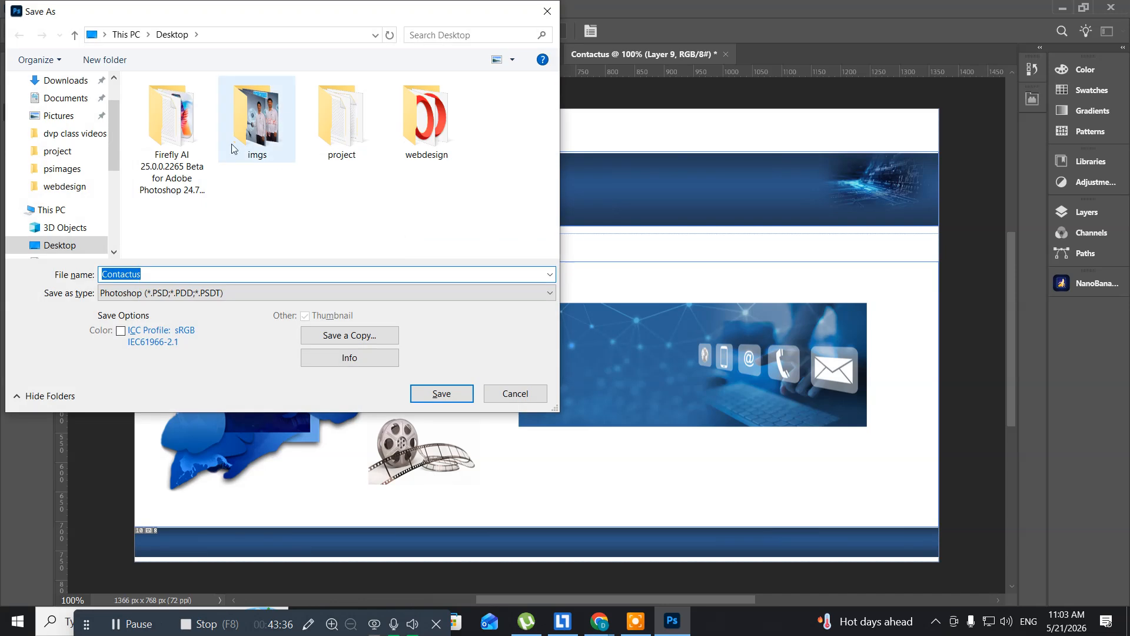
{"action": "double_click", "coordinate": [404, 103]}
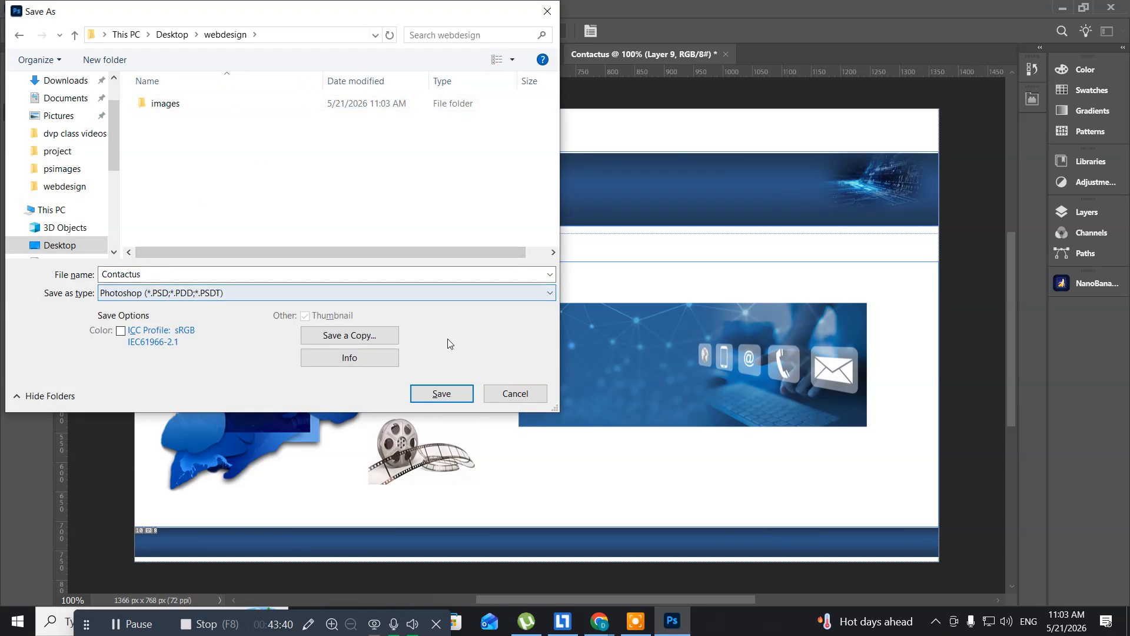
{"action": "left_click", "coordinate": [449, 396]}
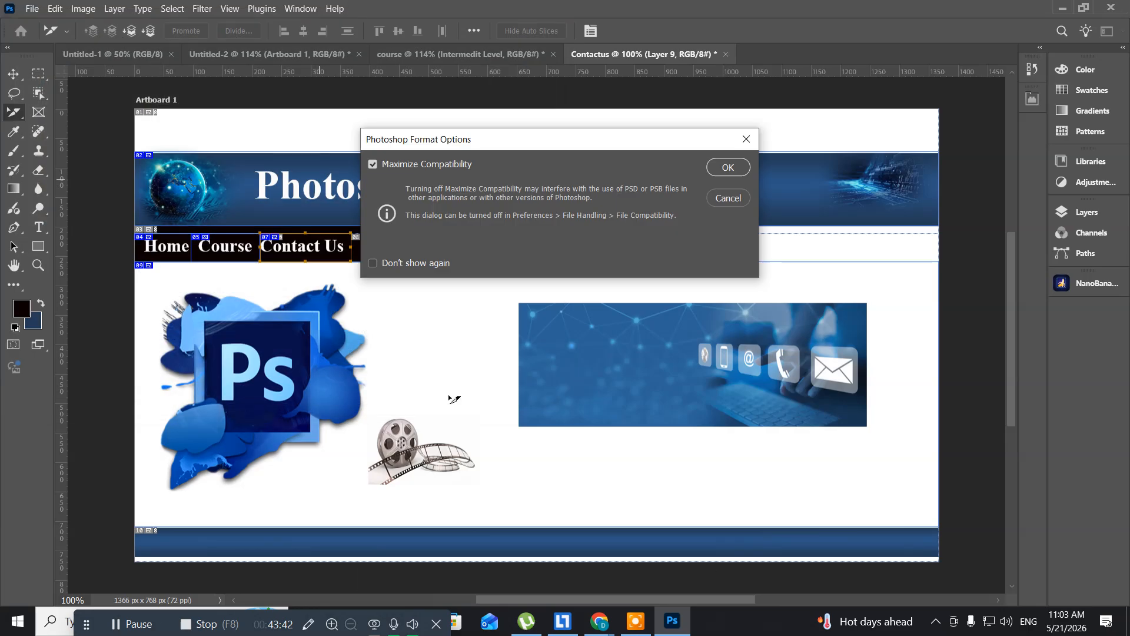
{"action": "left_click", "coordinate": [724, 170]}
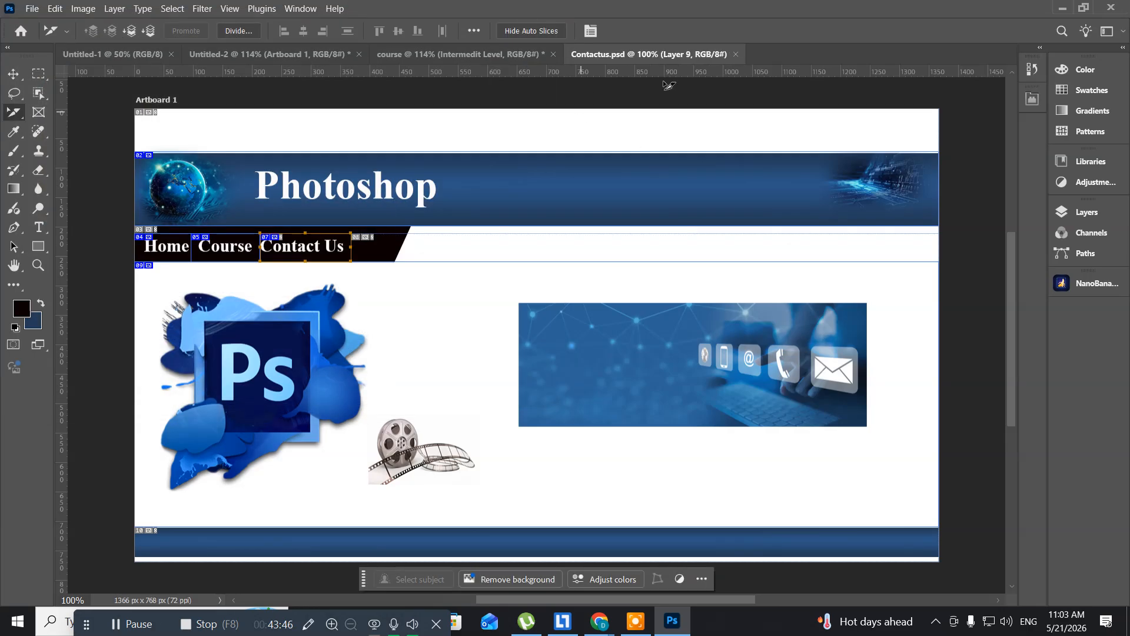
{"action": "left_click", "coordinate": [737, 55]}
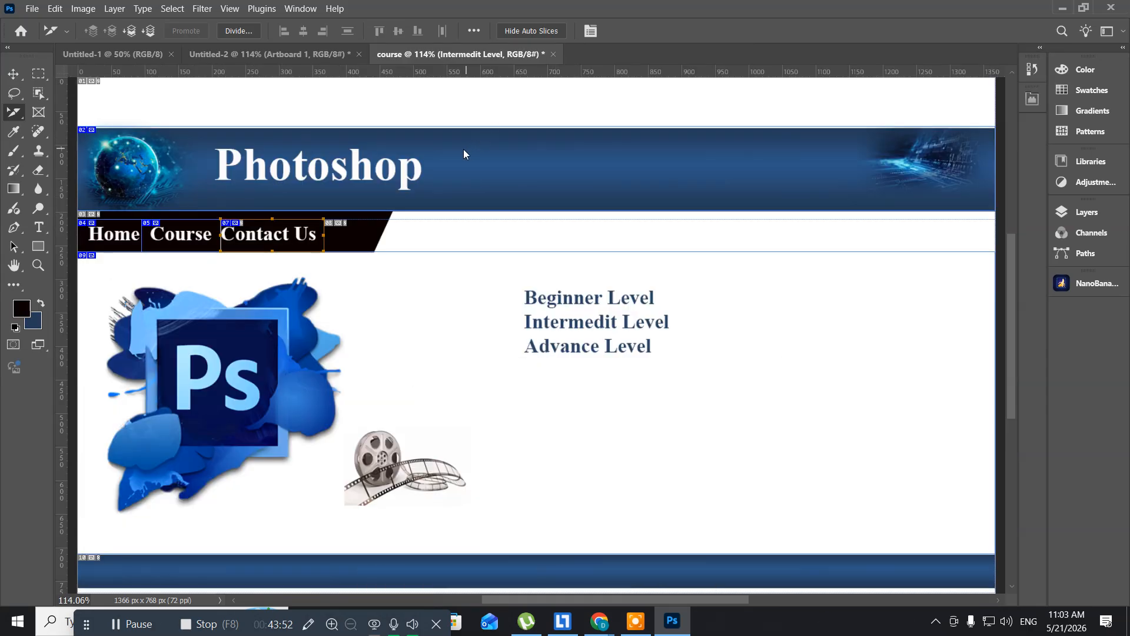
- Save the course document as a Photoshop file in the webdesign folder with maximum compatibility and close it
{"action": "key", "text": "ctrl+shift+s"}
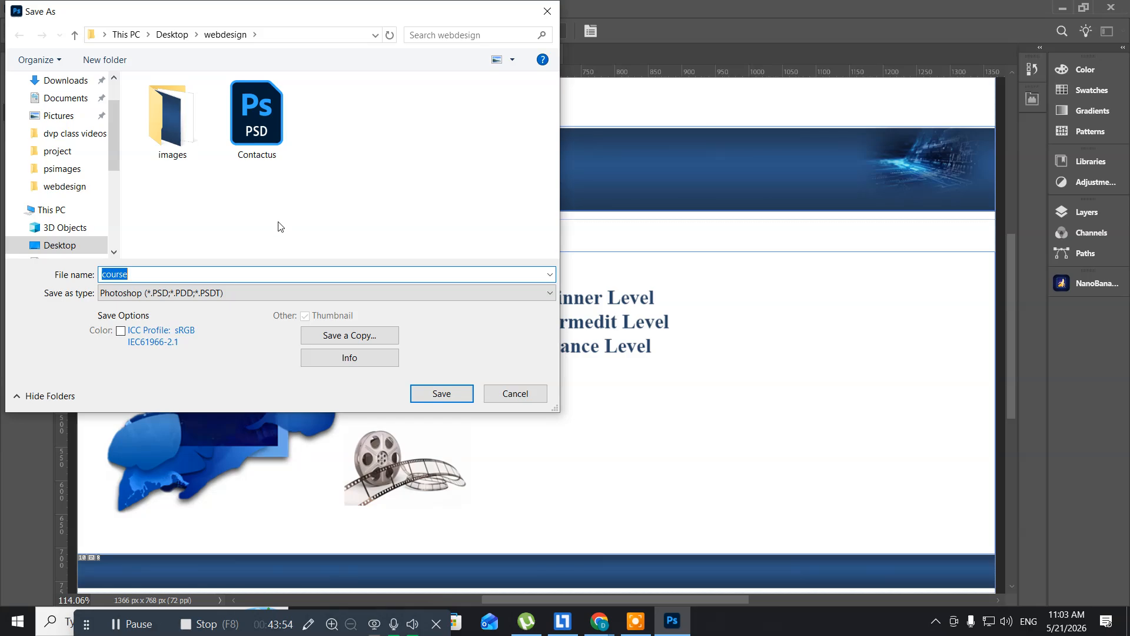
{"action": "left_click", "coordinate": [440, 394]}
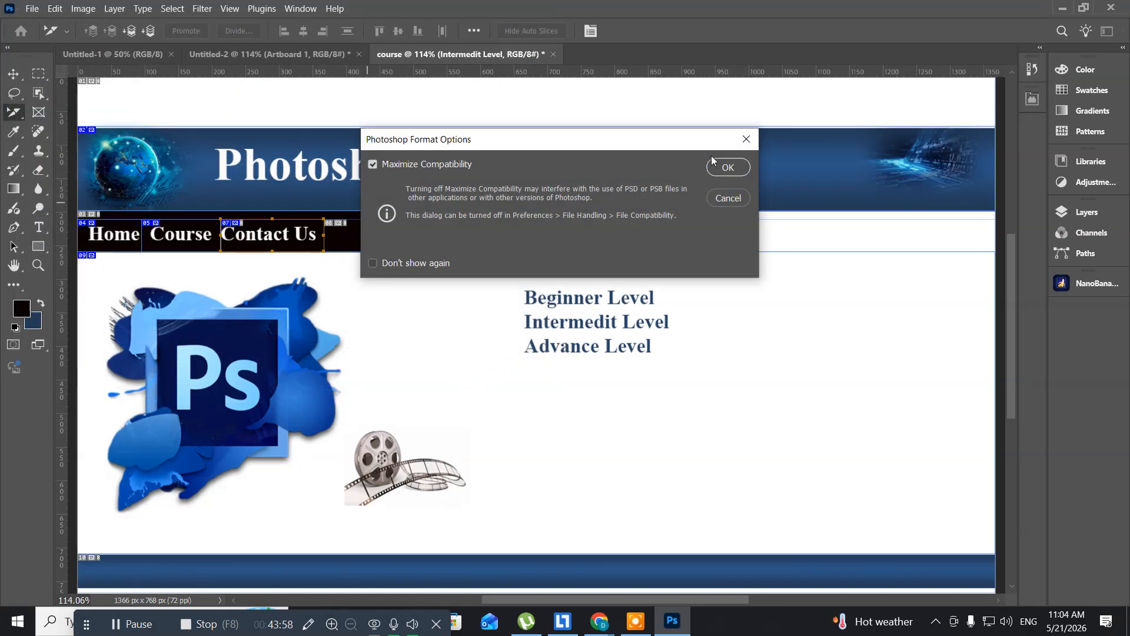
{"action": "left_click", "coordinate": [726, 168]}
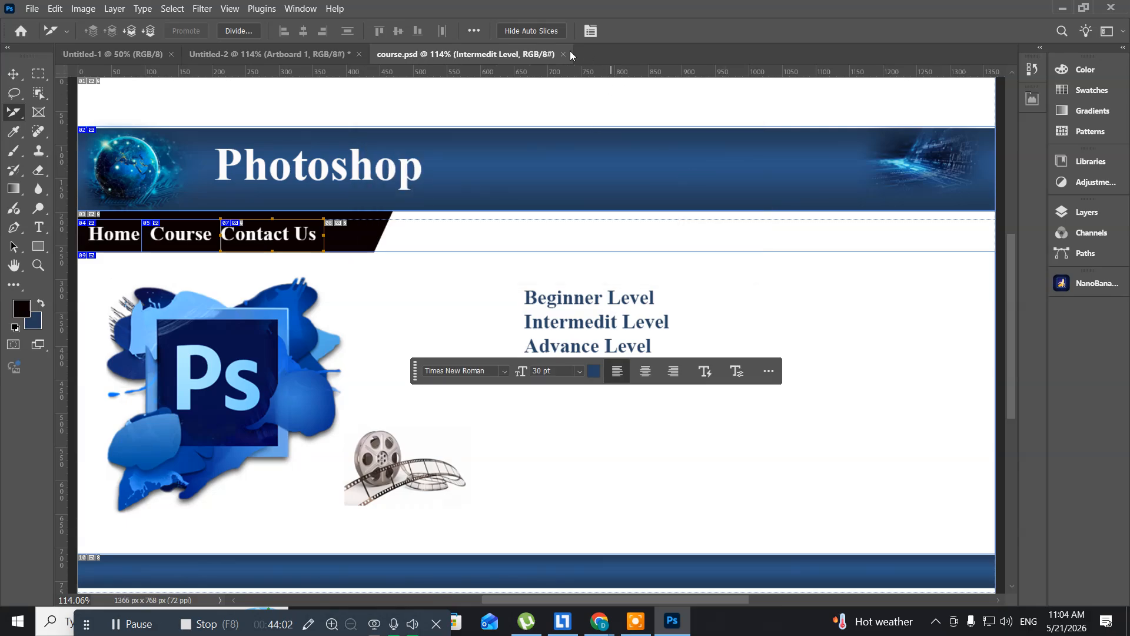
{"action": "left_click", "coordinate": [564, 55]}
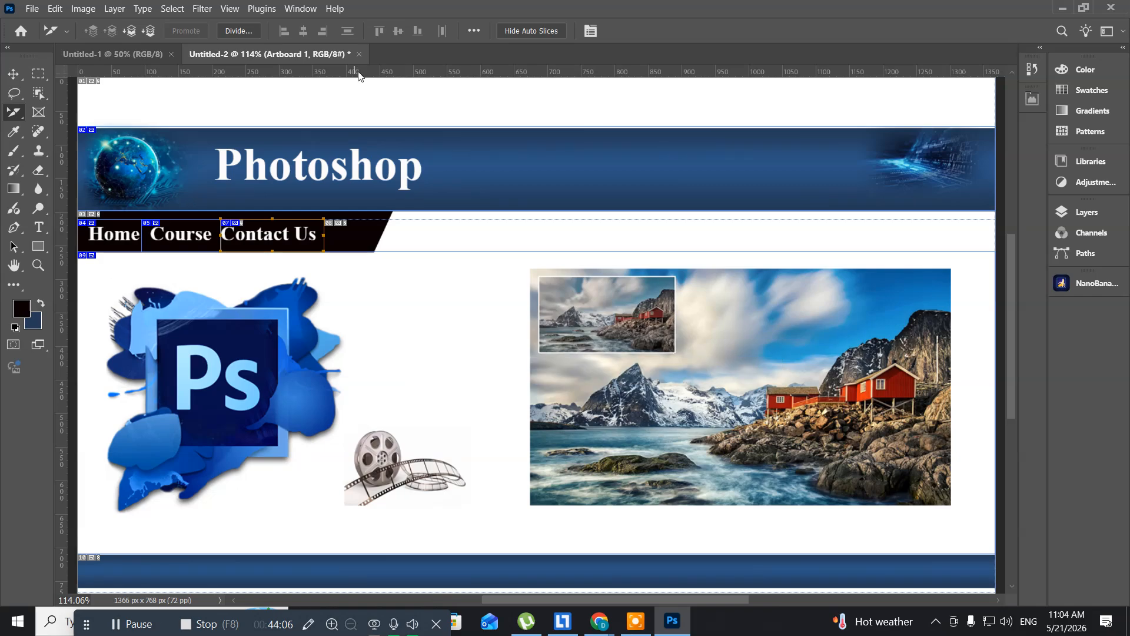
- Save the Untitled-2 document as a Photoshop file named home in the webdesign folder and close it
{"action": "key", "text": "ctrl+s"}
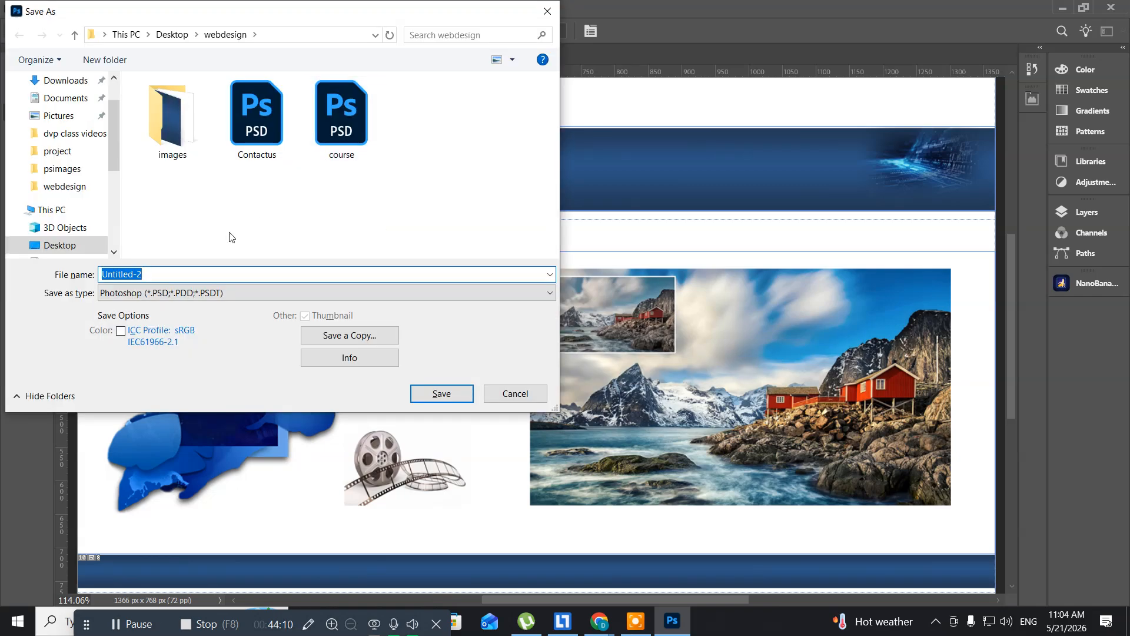
{"action": "type", "text": "home"}
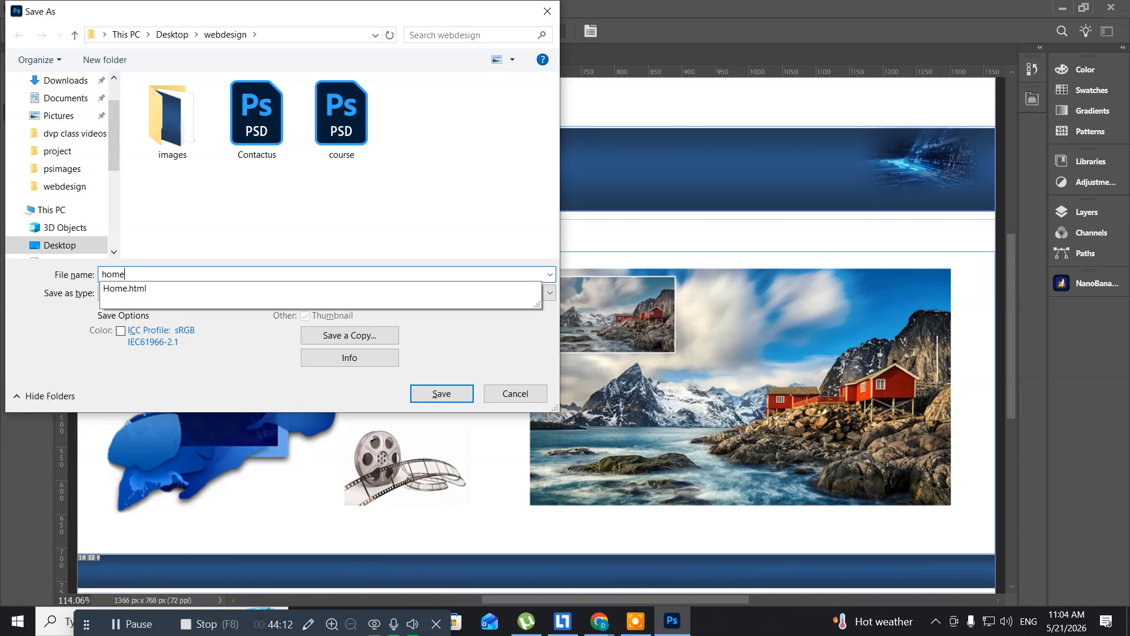
{"action": "left_click", "coordinate": [302, 208]}
{"action": "left_click", "coordinate": [441, 394]}
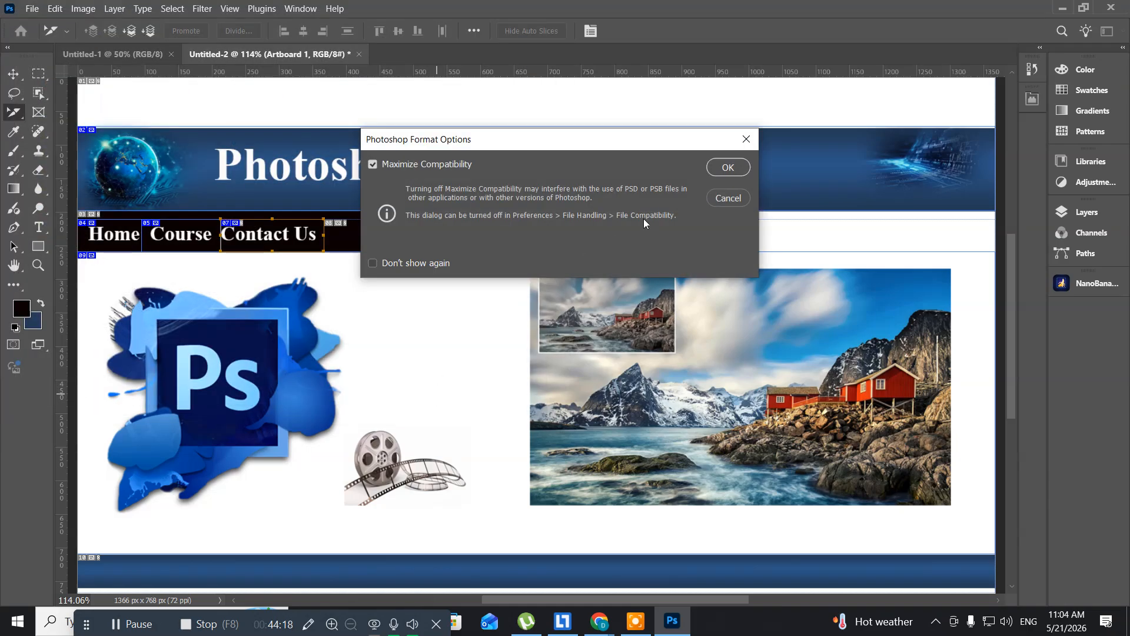
{"action": "left_click", "coordinate": [727, 168]}
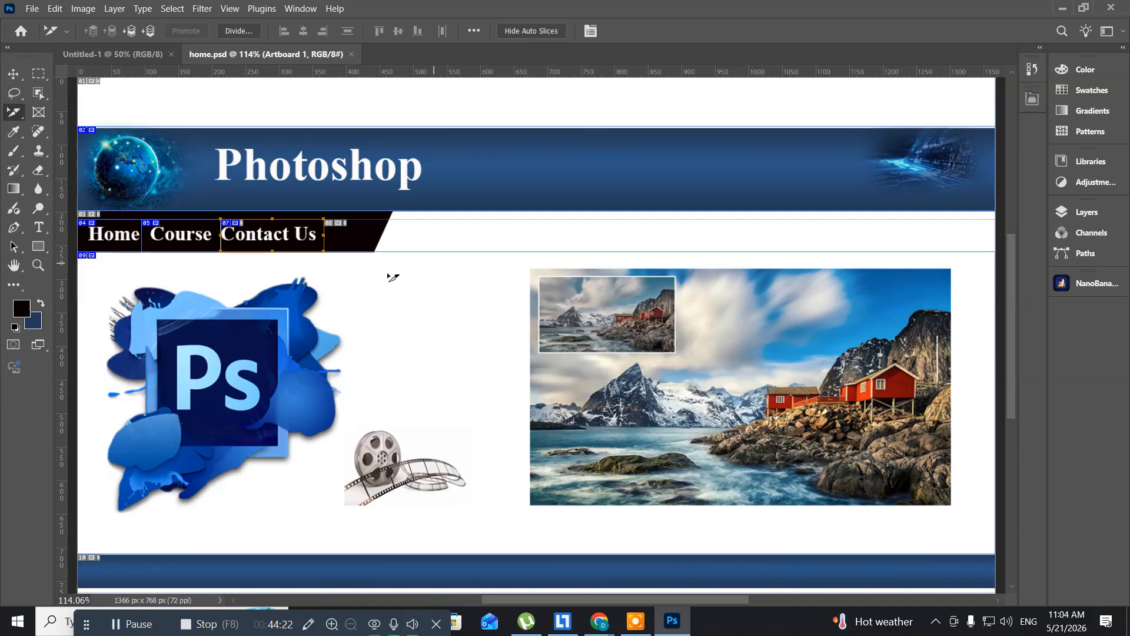
{"action": "left_click", "coordinate": [354, 53]}
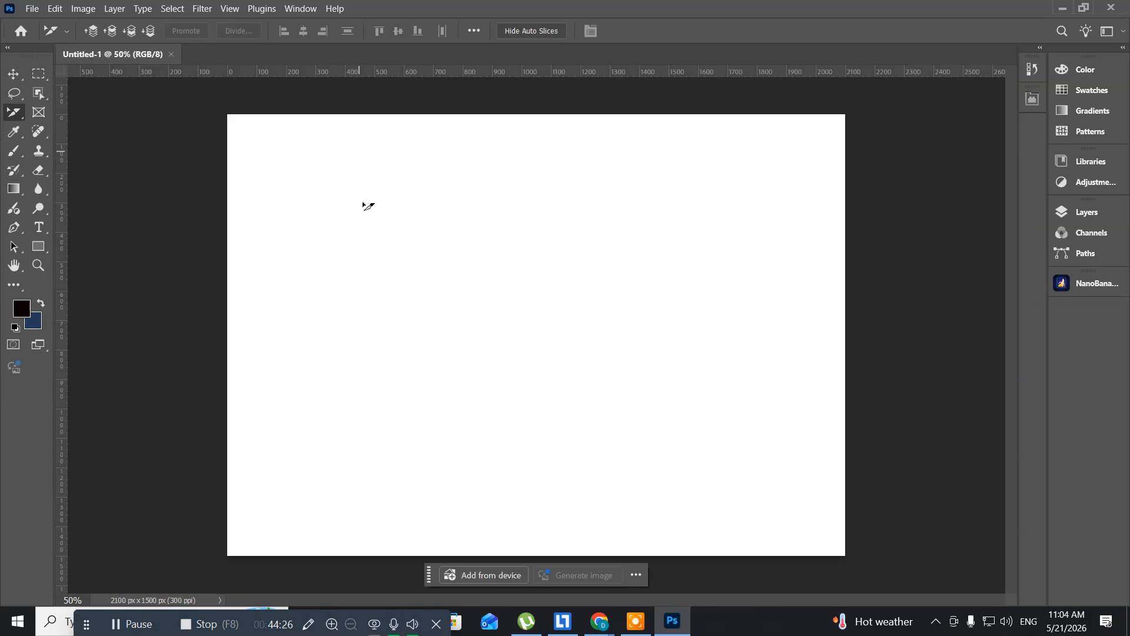
- Close Photoshop and open the exported Home web page from the webdesign folder in Google Chrome
{"action": "left_click", "coordinate": [1111, 7]}
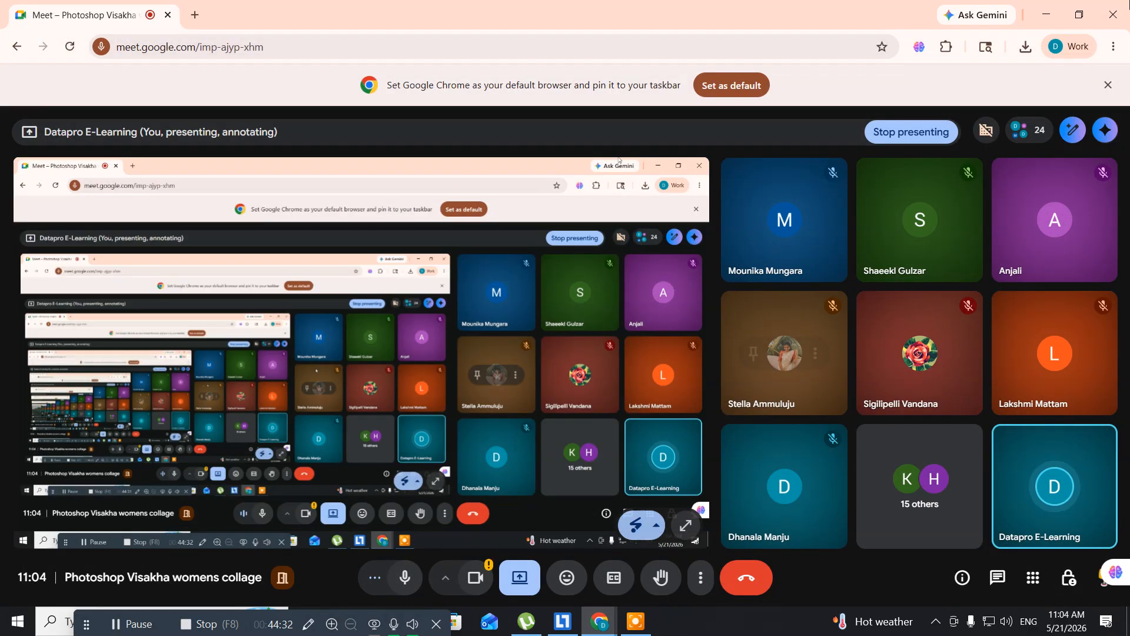
{"action": "left_click", "coordinate": [1047, 13]}
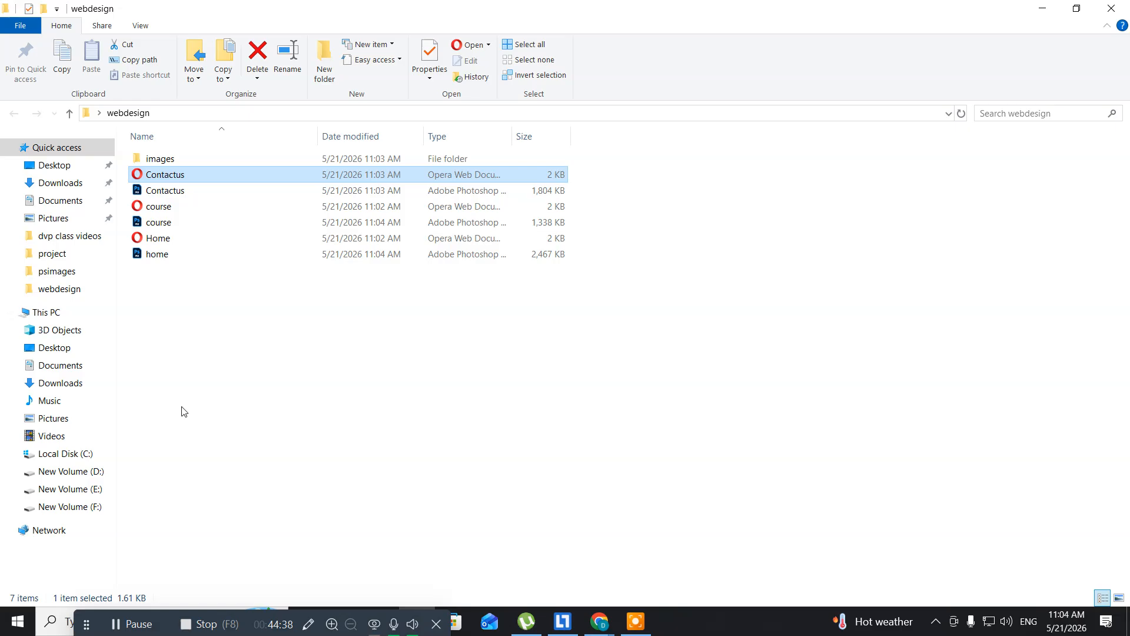
{"action": "left_click", "coordinate": [141, 244]}
{"action": "right_click", "coordinate": [142, 243]}
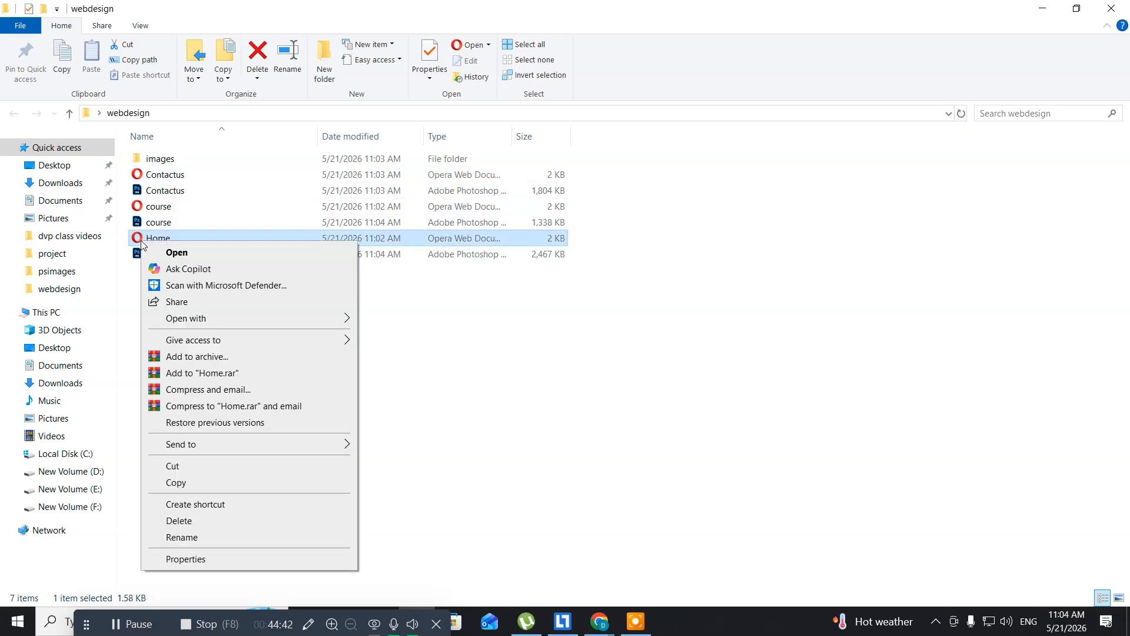
{"action": "mouse_move", "coordinate": [221, 324]}
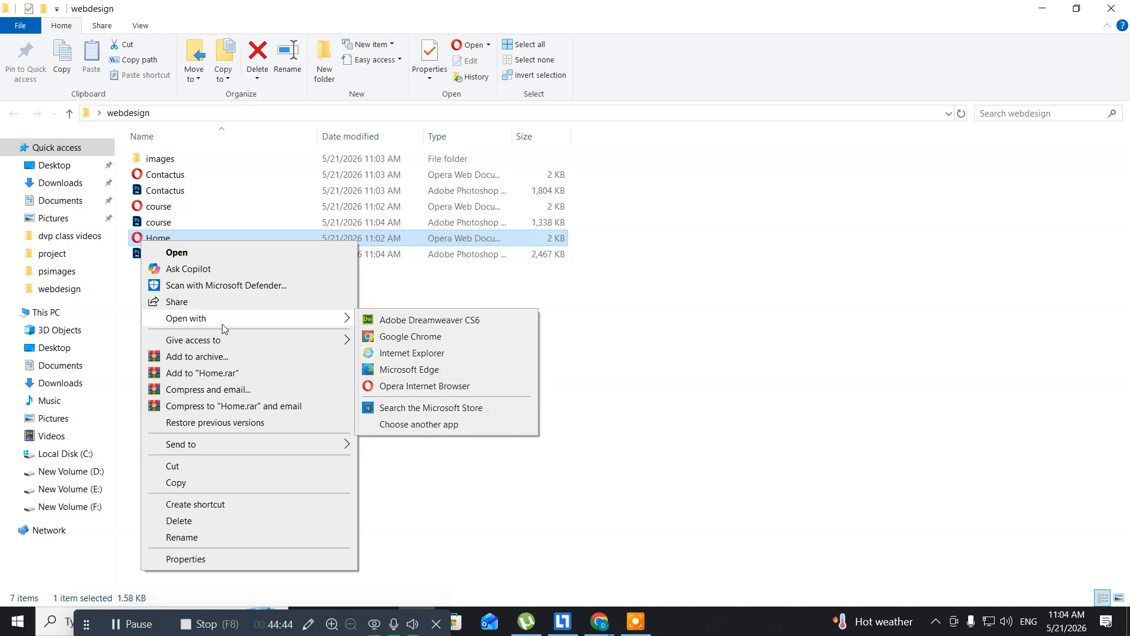
{"action": "left_click", "coordinate": [393, 339]}
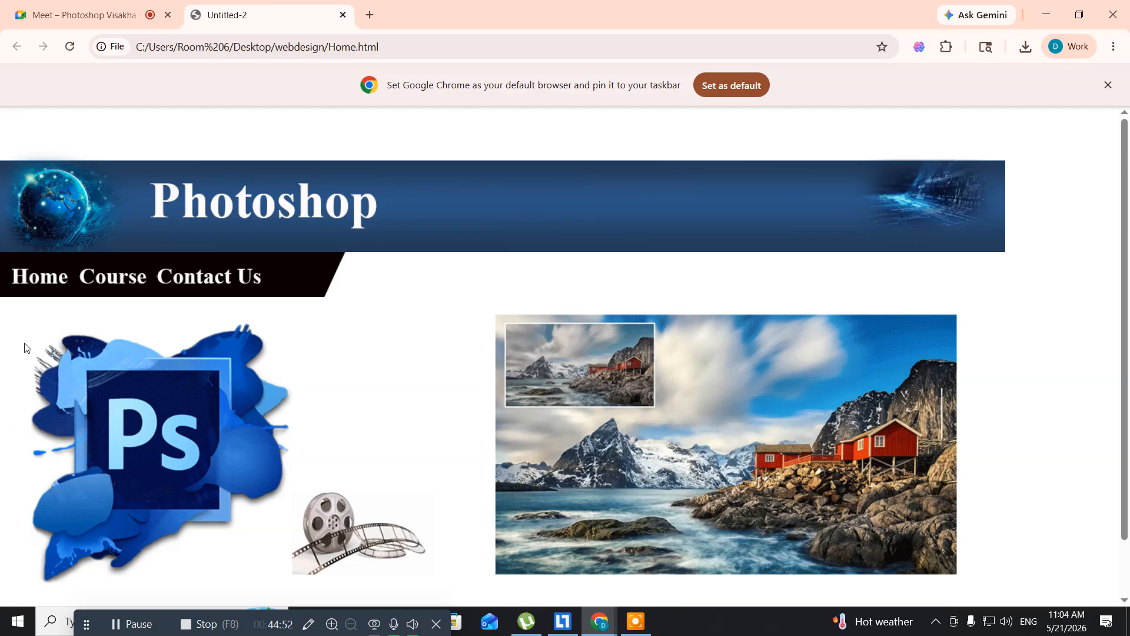
- Test the Course, Contact Us and Home navigation links on the exported site, and close the page
{"action": "left_click", "coordinate": [111, 283]}
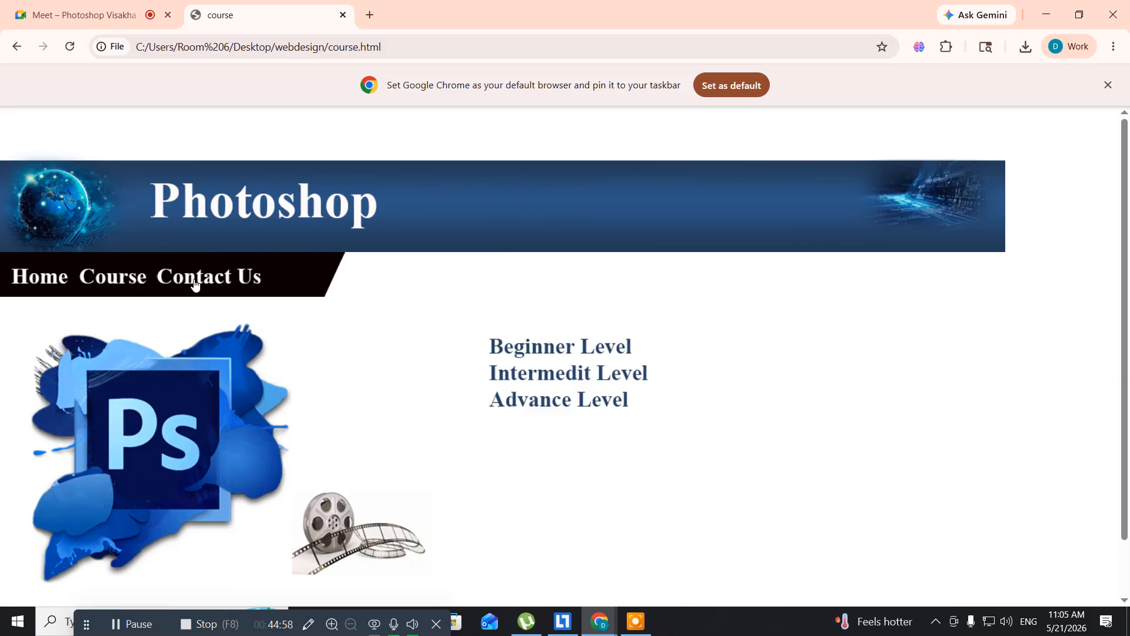
{"action": "left_click", "coordinate": [212, 286]}
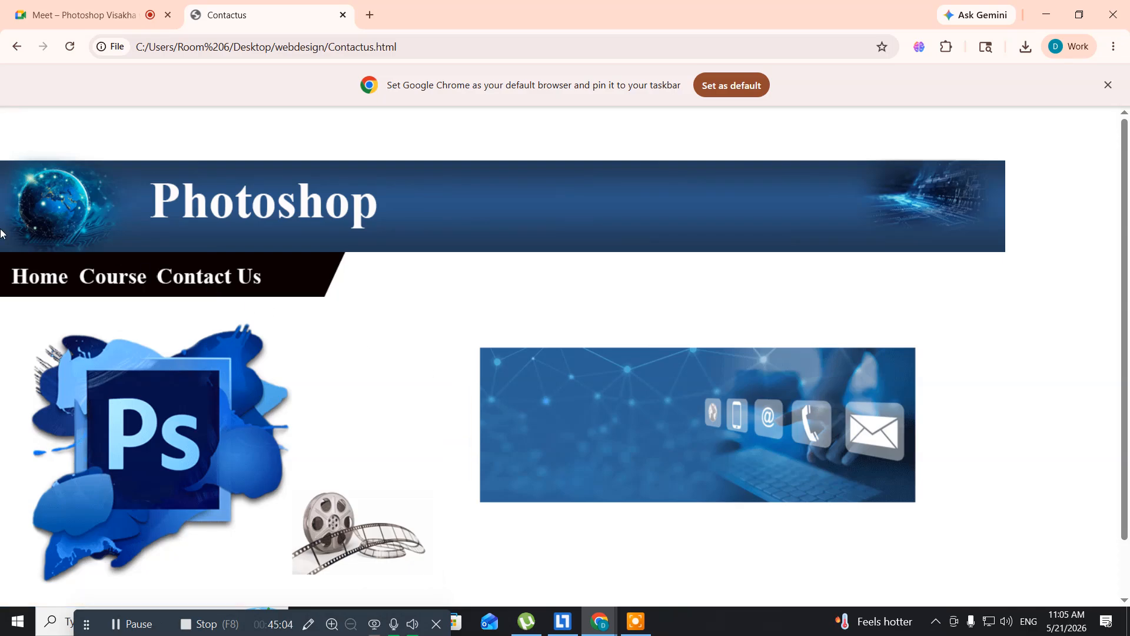
{"action": "left_click", "coordinate": [51, 277]}
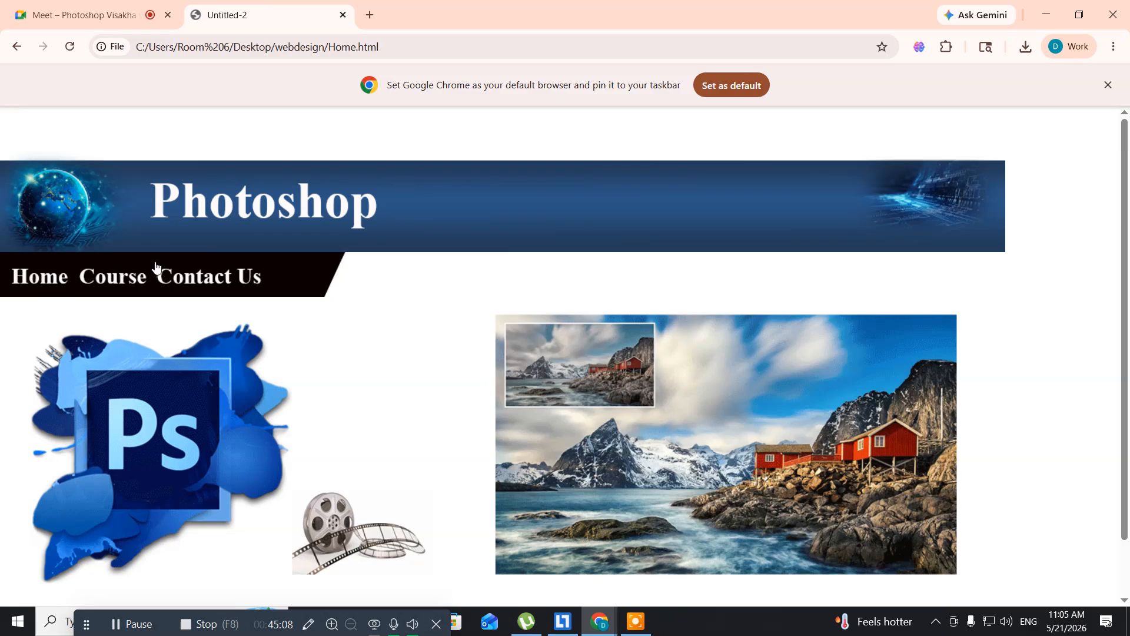
{"action": "left_click", "coordinate": [343, 15]}
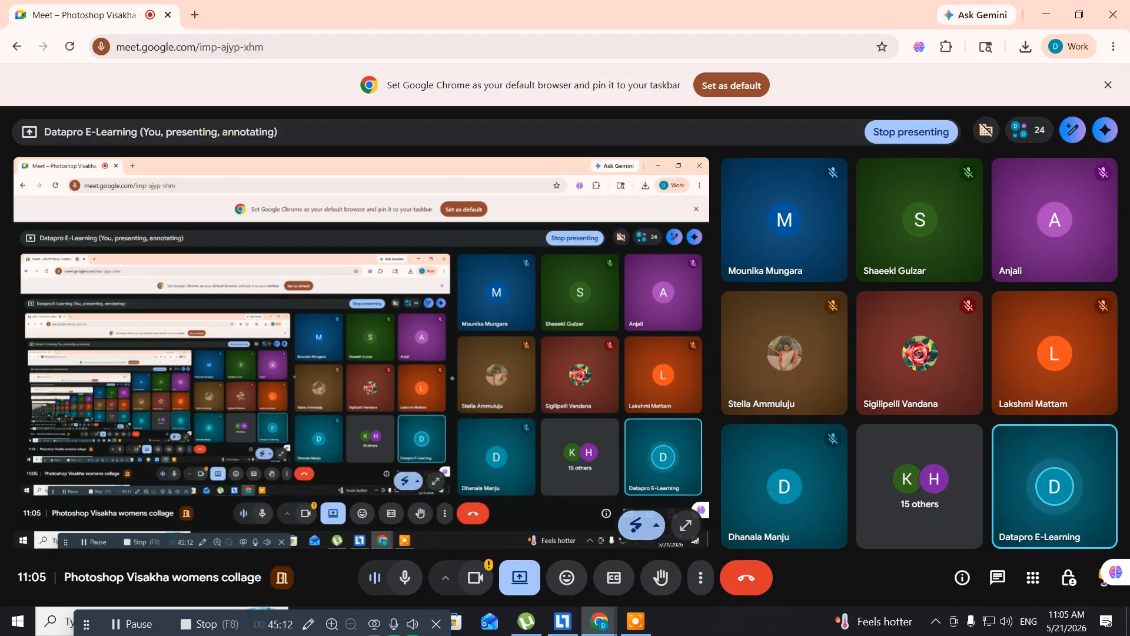